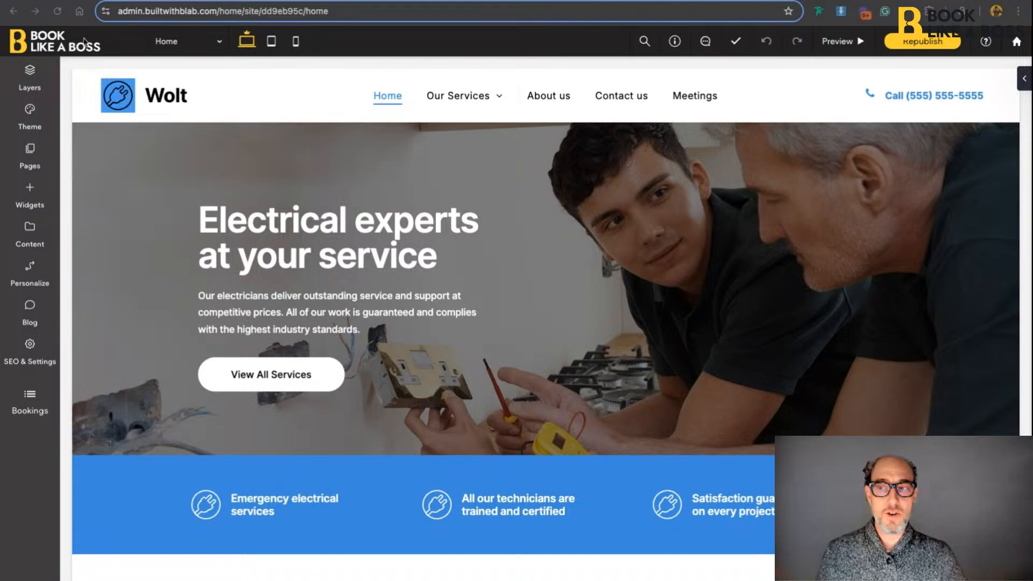
Browse the site's Our Services, About us and Contact us pages in the editor and return to the Home page
{"action": "left_click", "coordinate": [219, 43]}
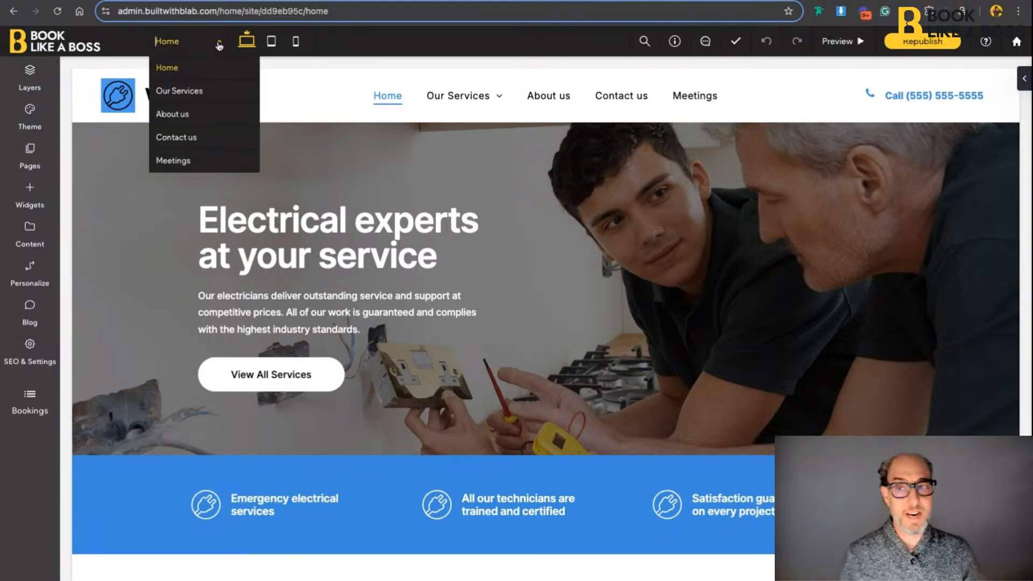
{"action": "left_click", "coordinate": [206, 95]}
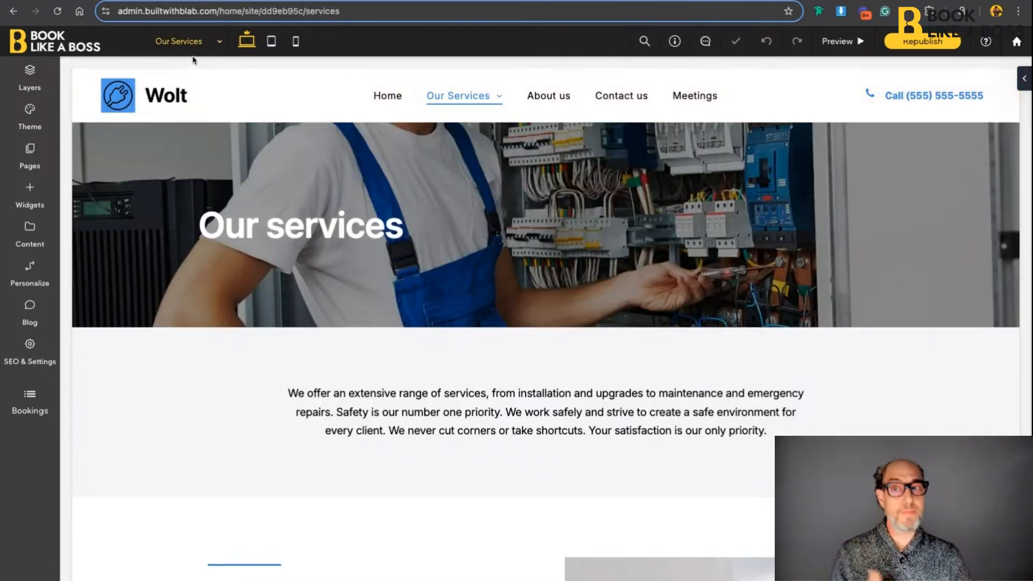
{"action": "left_click", "coordinate": [203, 50]}
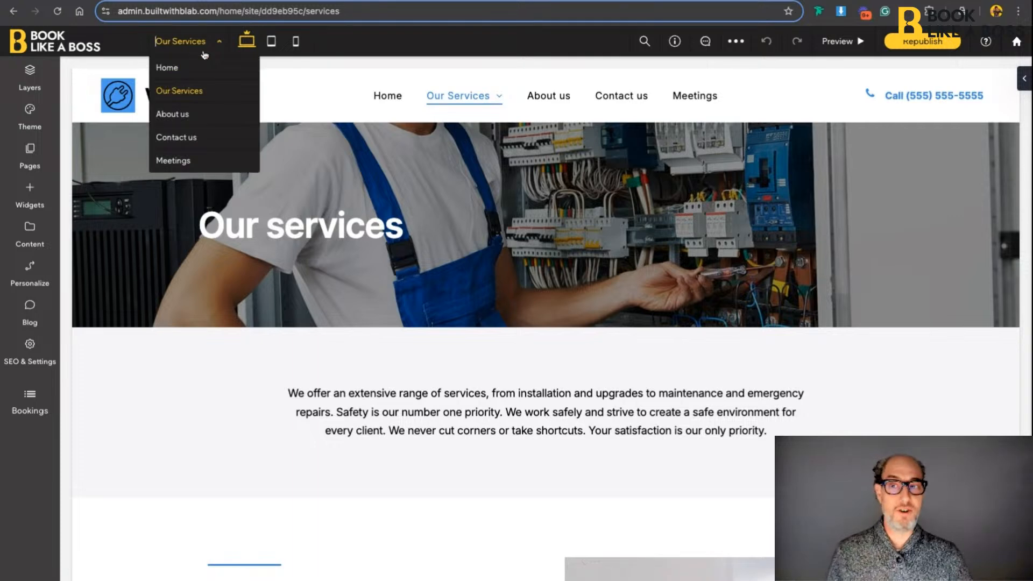
{"action": "left_click", "coordinate": [197, 121]}
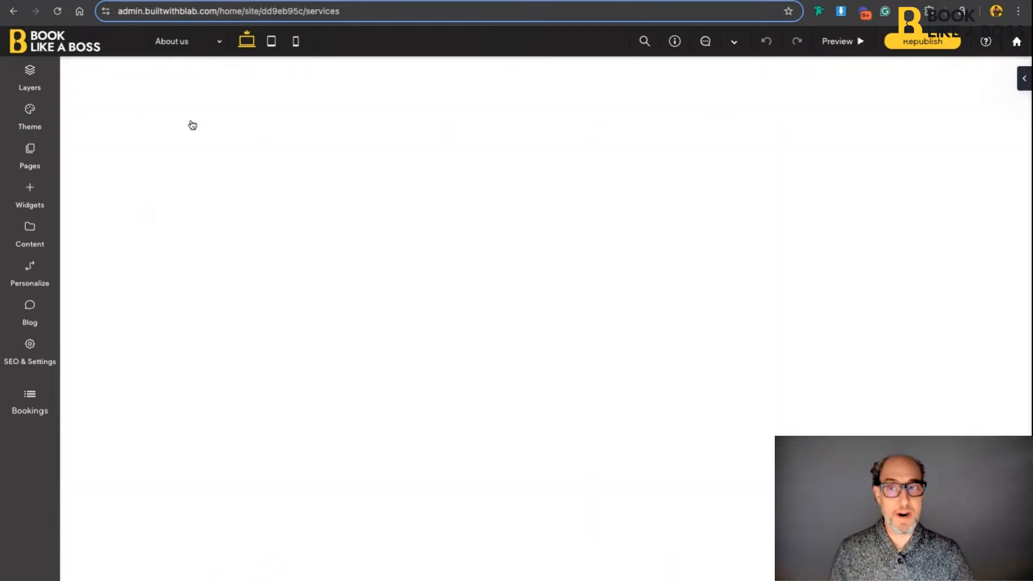
{"action": "left_click", "coordinate": [215, 41]}
{"action": "left_click", "coordinate": [204, 137]}
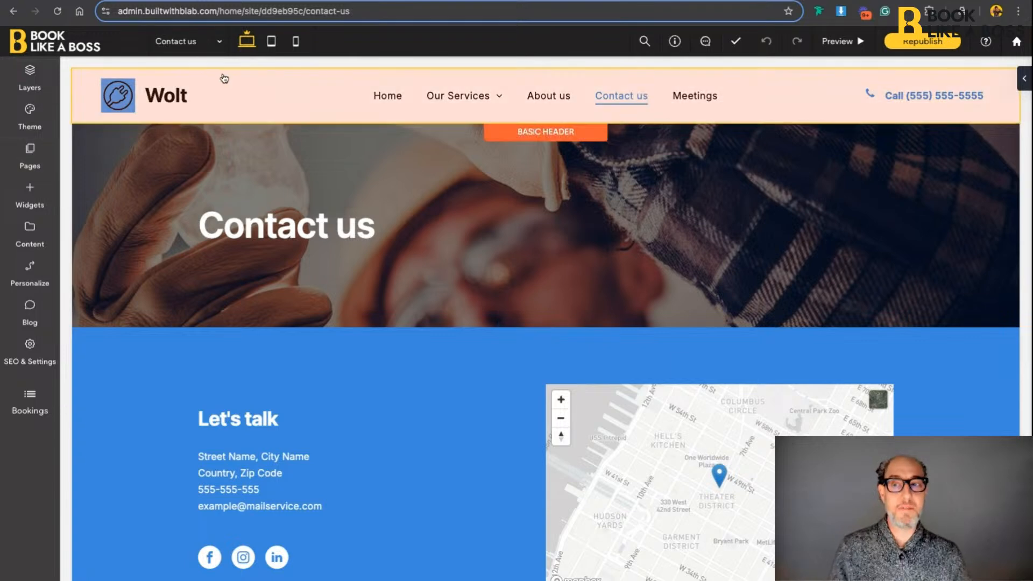
{"action": "left_click", "coordinate": [217, 53]}
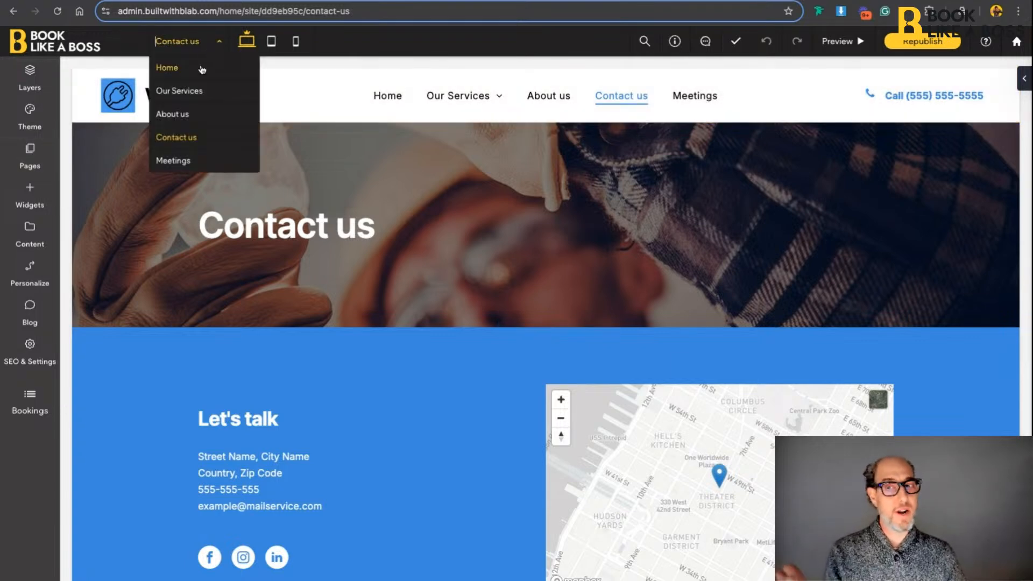
{"action": "left_click", "coordinate": [200, 67]}
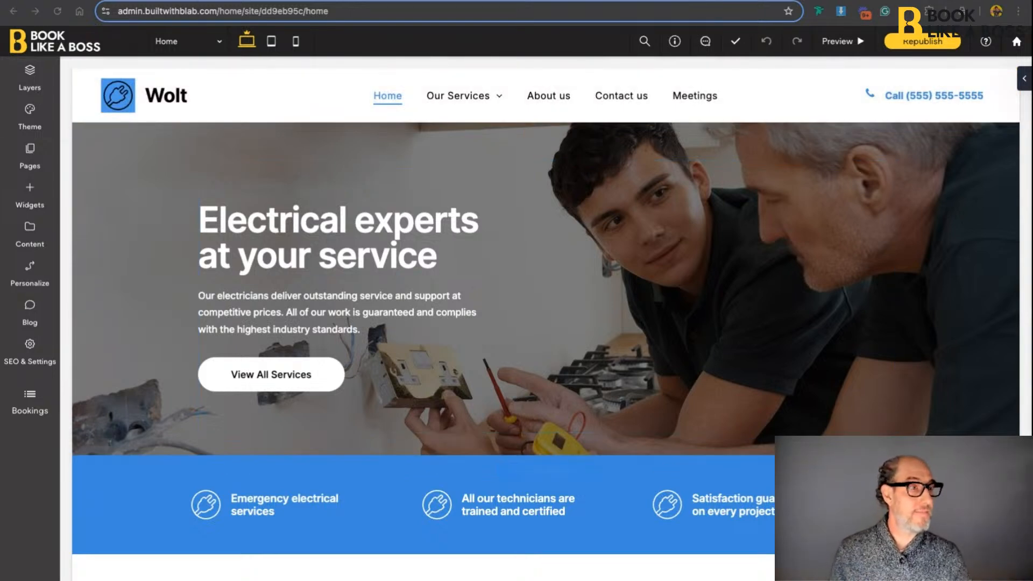
{"action": "left_click", "coordinate": [219, 45]}
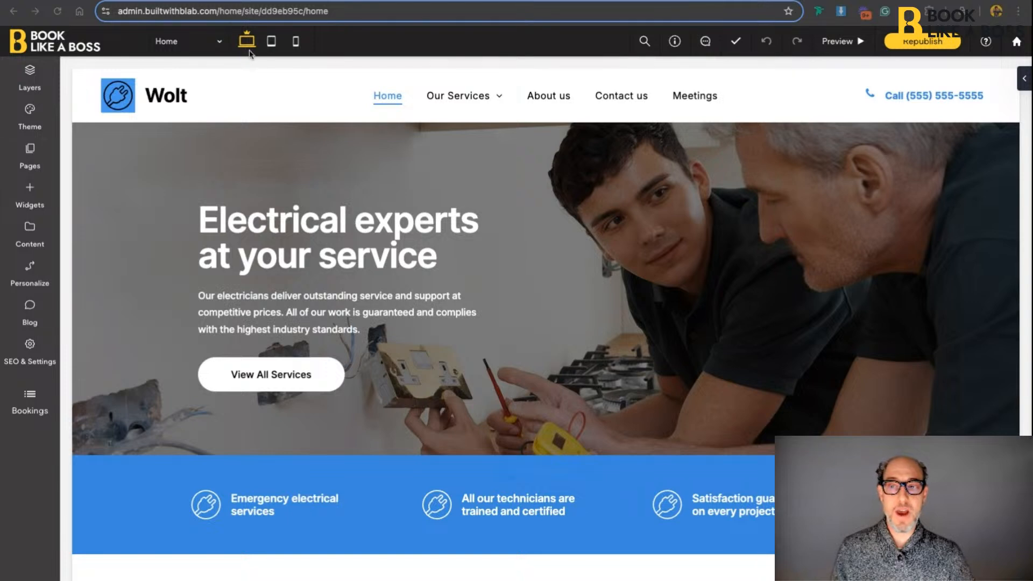
Check the Home page in the tablet and mobile layouts and open its mobile preview
{"action": "left_click", "coordinate": [271, 49]}
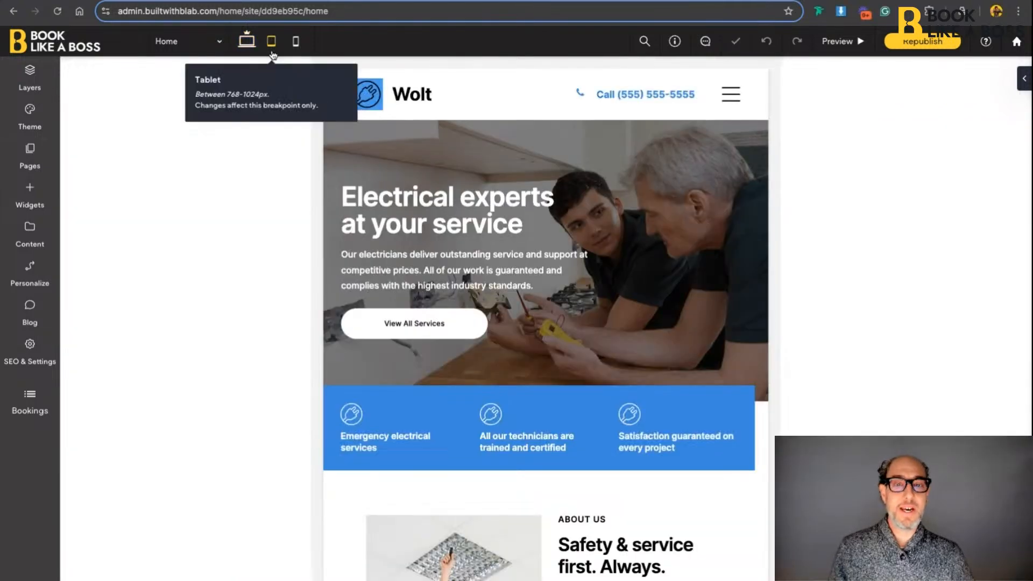
{"action": "left_click", "coordinate": [295, 47]}
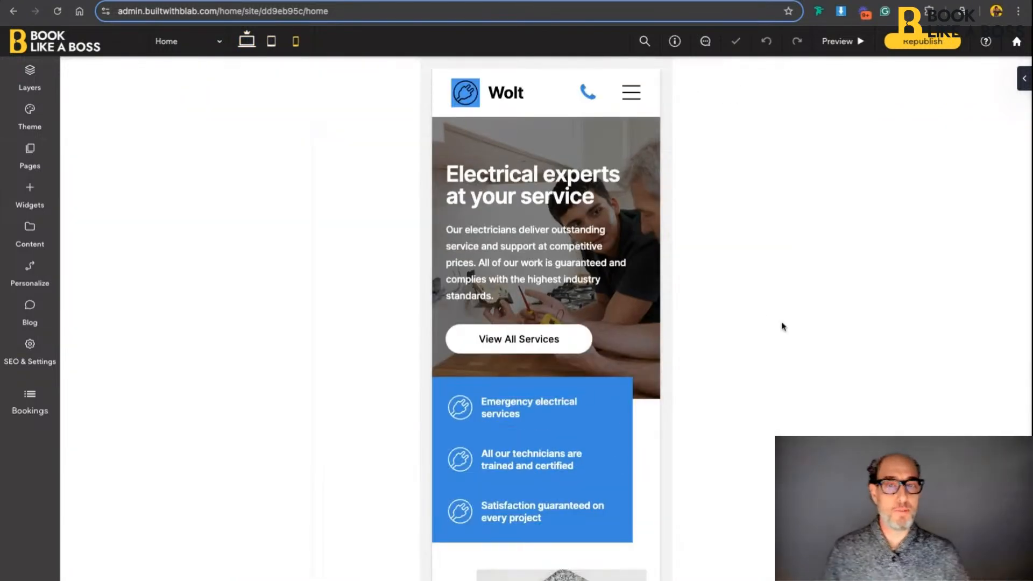
{"action": "left_click", "coordinate": [848, 45]}
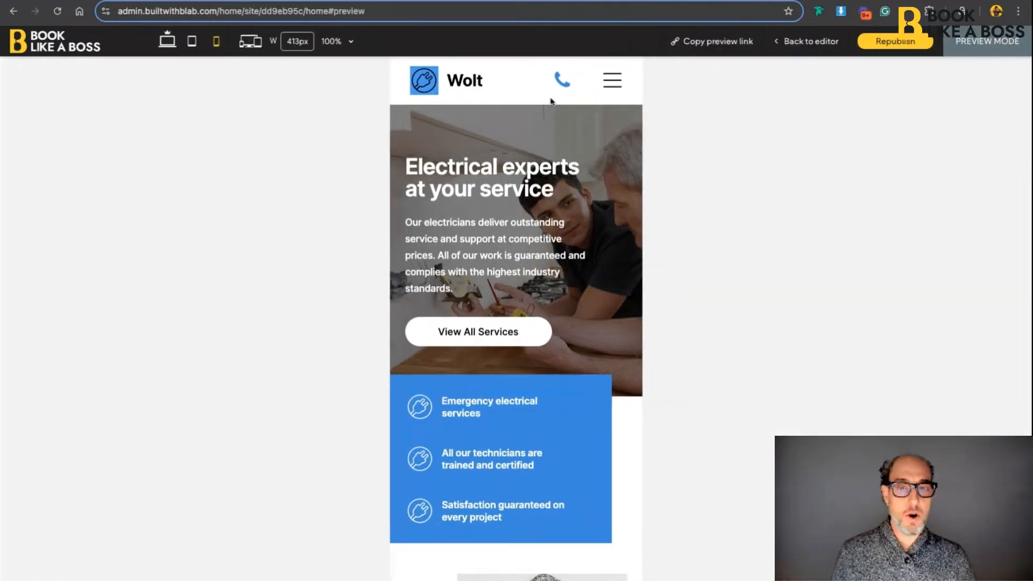
Open the navigation menu in the mobile preview, try its entries and close it again
{"action": "left_click", "coordinate": [613, 81]}
{"action": "left_click", "coordinate": [534, 156]}
{"action": "left_click", "coordinate": [533, 156]}
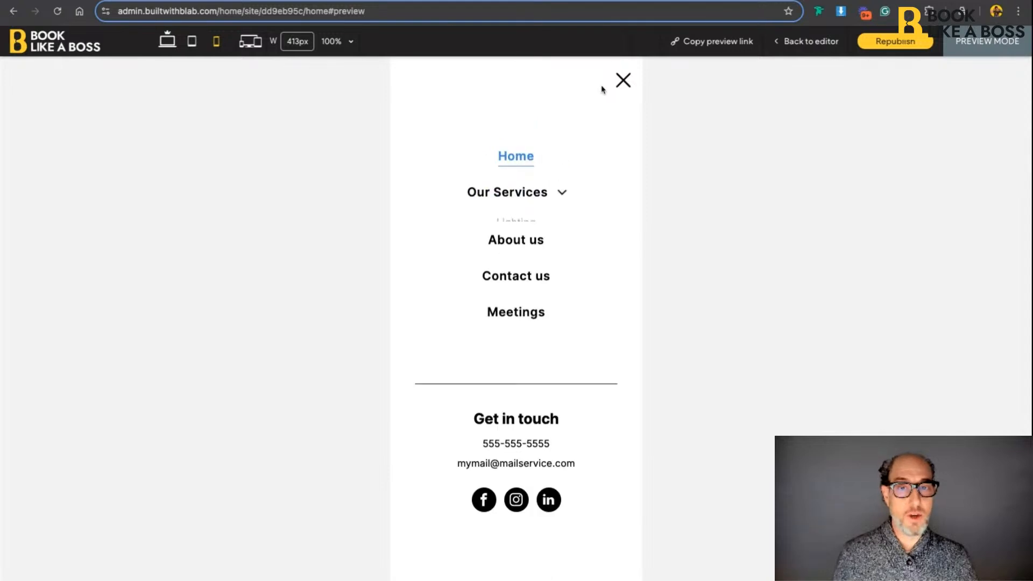
{"action": "left_click", "coordinate": [622, 81]}
Preview the Home page in the tablet and desktop layouts and return to the editor
{"action": "left_click", "coordinate": [193, 42]}
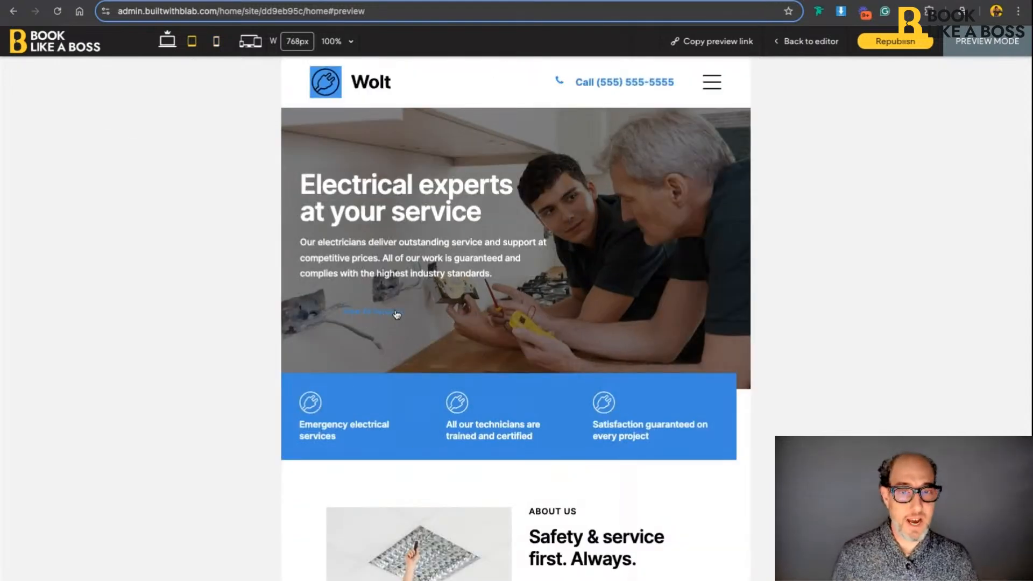
{"action": "left_click", "coordinate": [168, 46]}
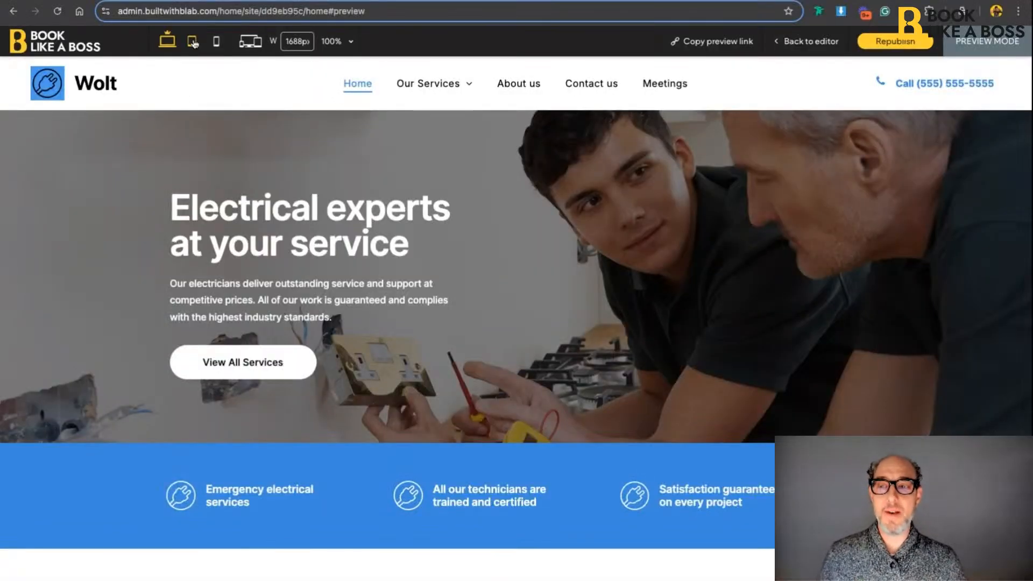
{"action": "left_click", "coordinate": [169, 43]}
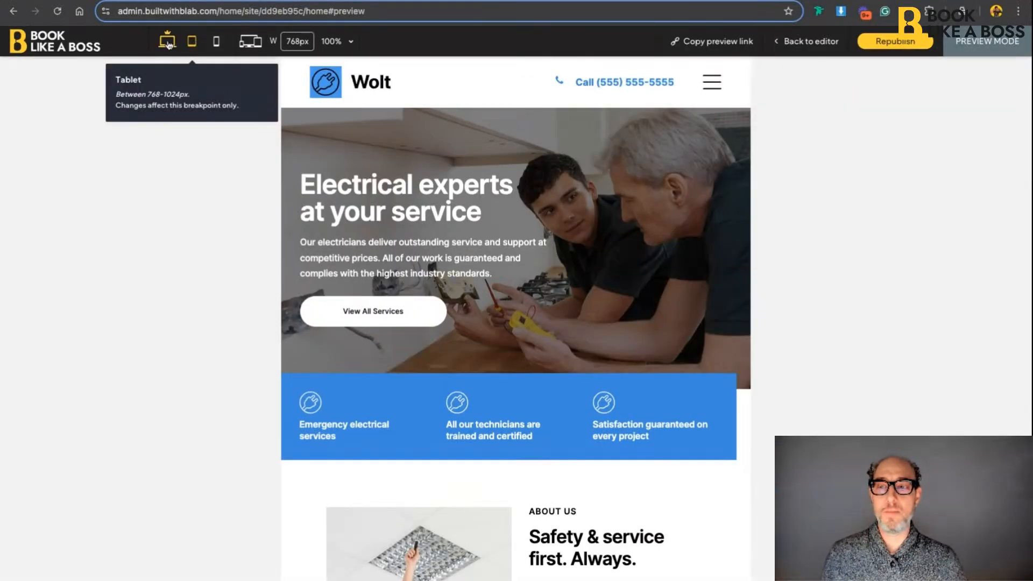
{"action": "left_click", "coordinate": [169, 43]}
{"action": "left_click", "coordinate": [807, 41]}
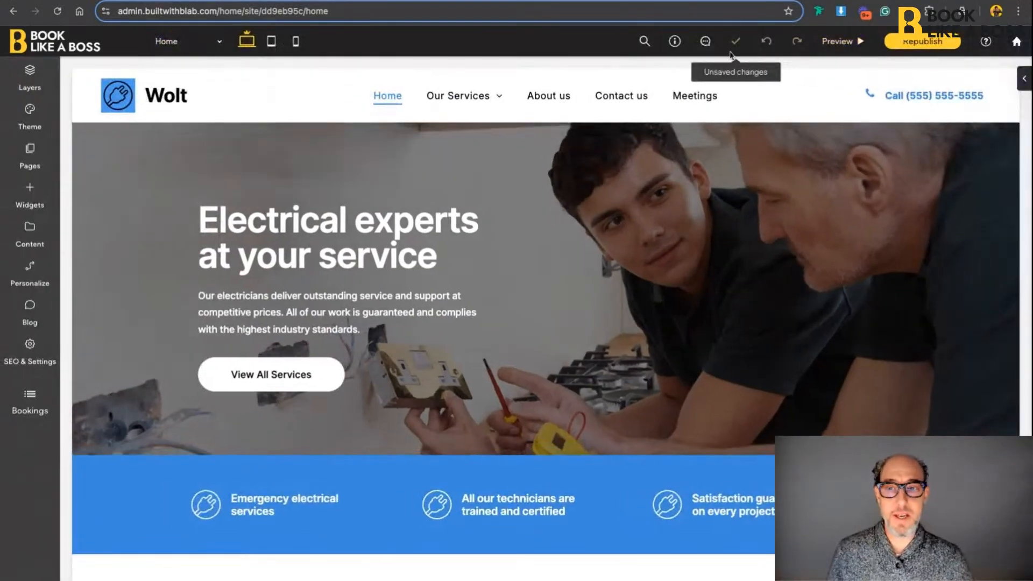
Open the editor's Search Anything dialog to view its search categories and close it
{"action": "left_click", "coordinate": [644, 43]}
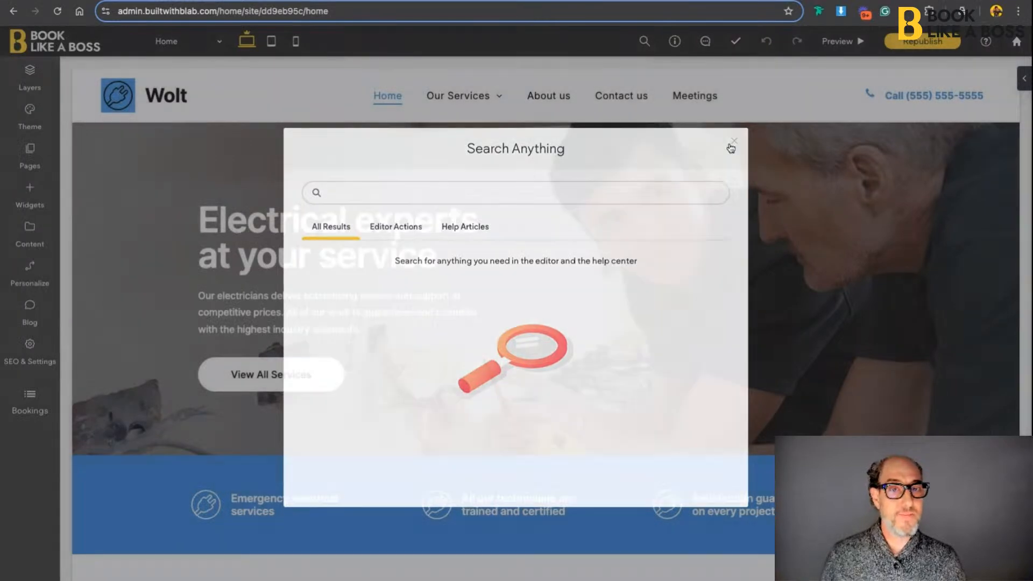
{"action": "left_click", "coordinate": [731, 143]}
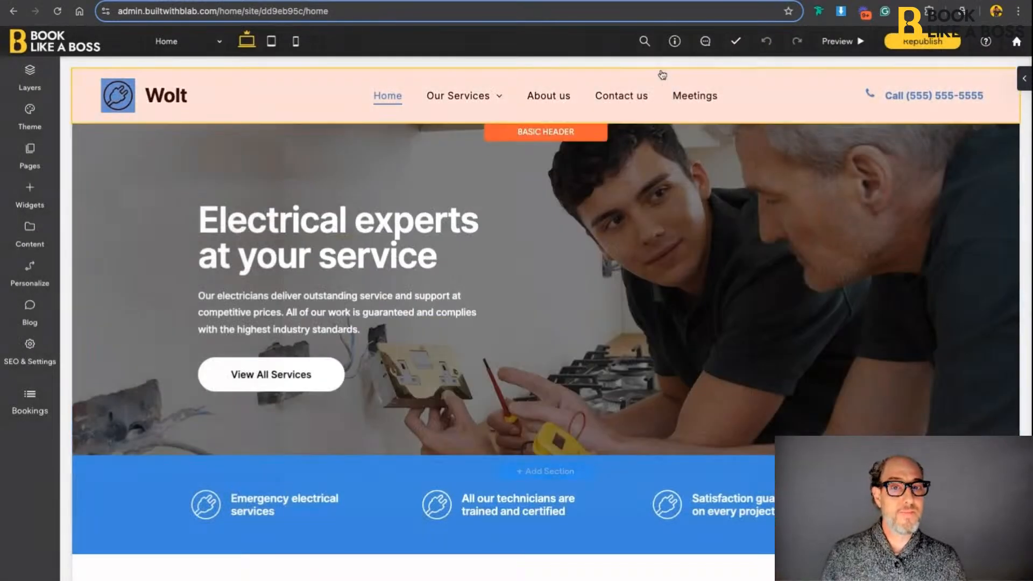
Copy the site's All Devices preview link from the site information and open it in a new browser tab
{"action": "left_click", "coordinate": [679, 44]}
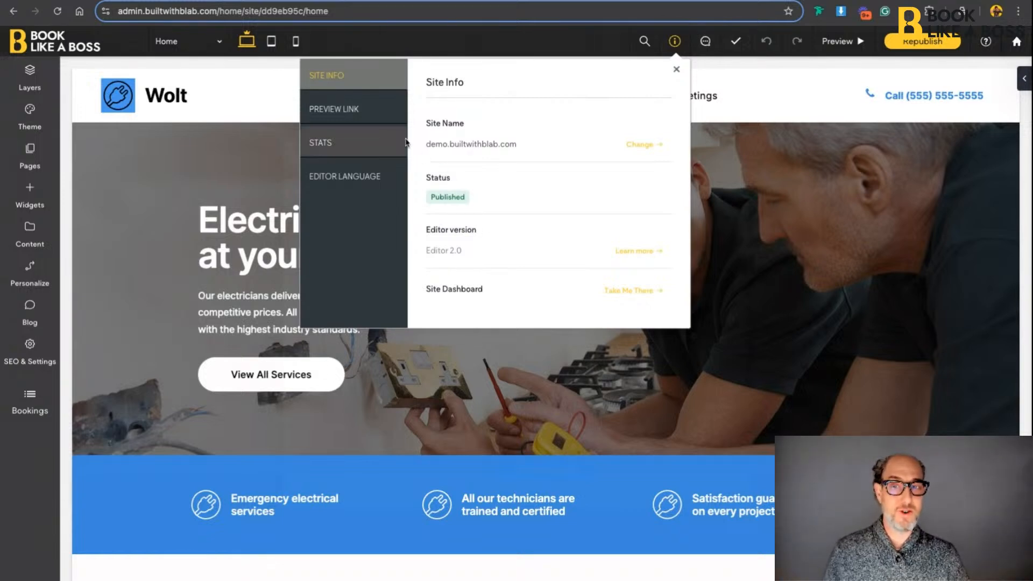
{"action": "left_click", "coordinate": [362, 117]}
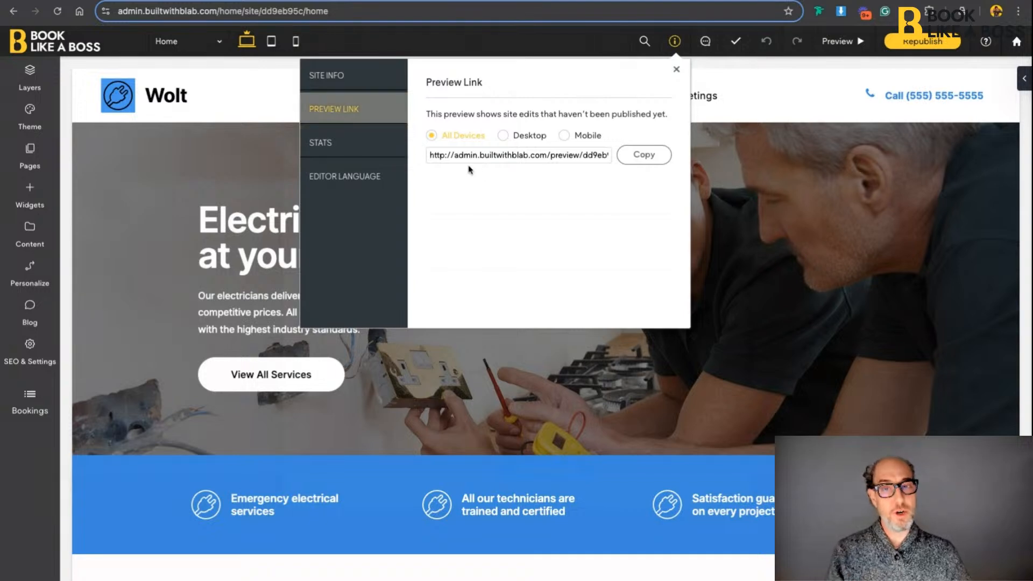
{"action": "left_click", "coordinate": [644, 156]}
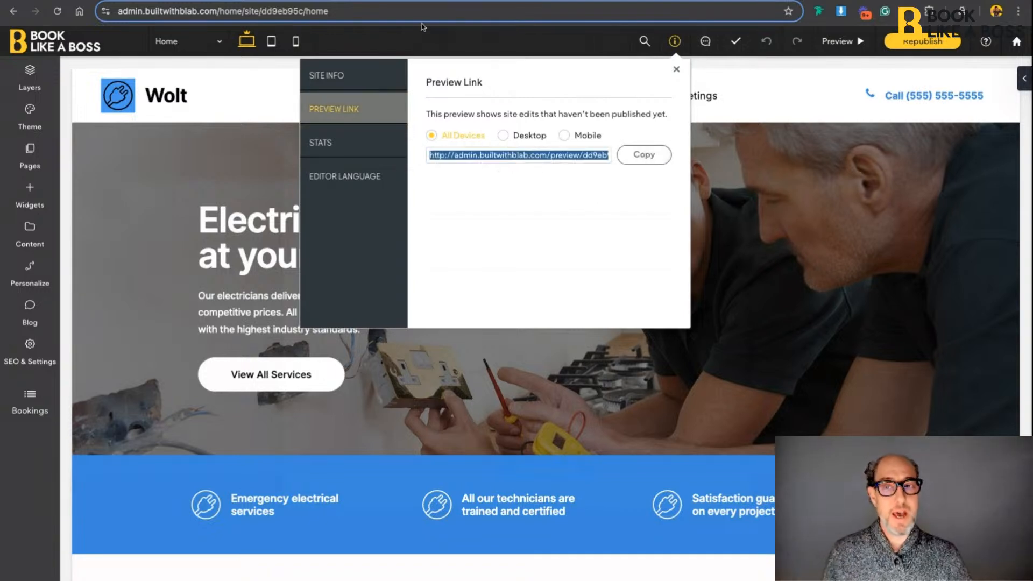
{"action": "key", "text": "ctrl+t"}
{"action": "key", "text": "ctrl+v"}
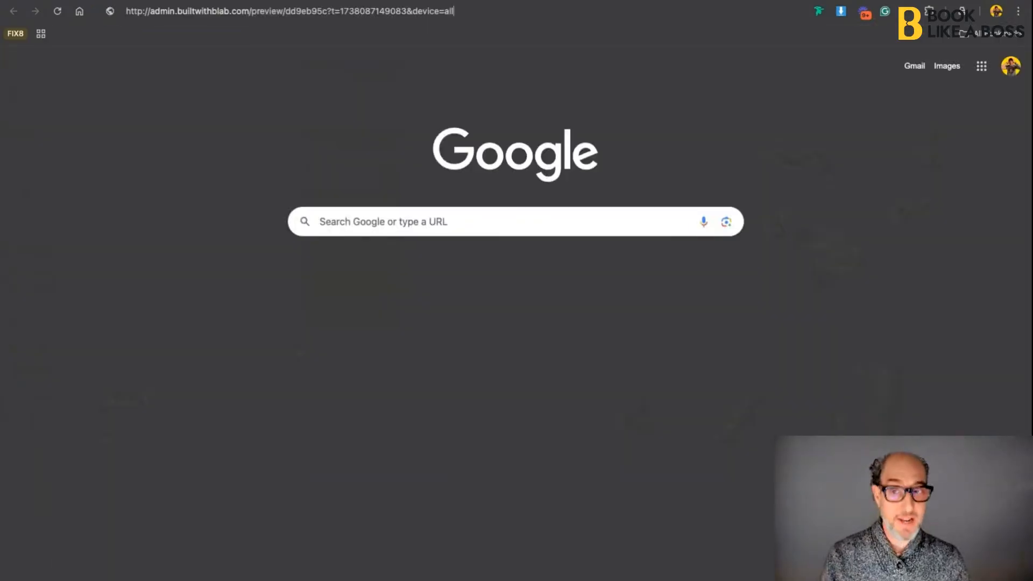
{"action": "key", "text": "Return"}
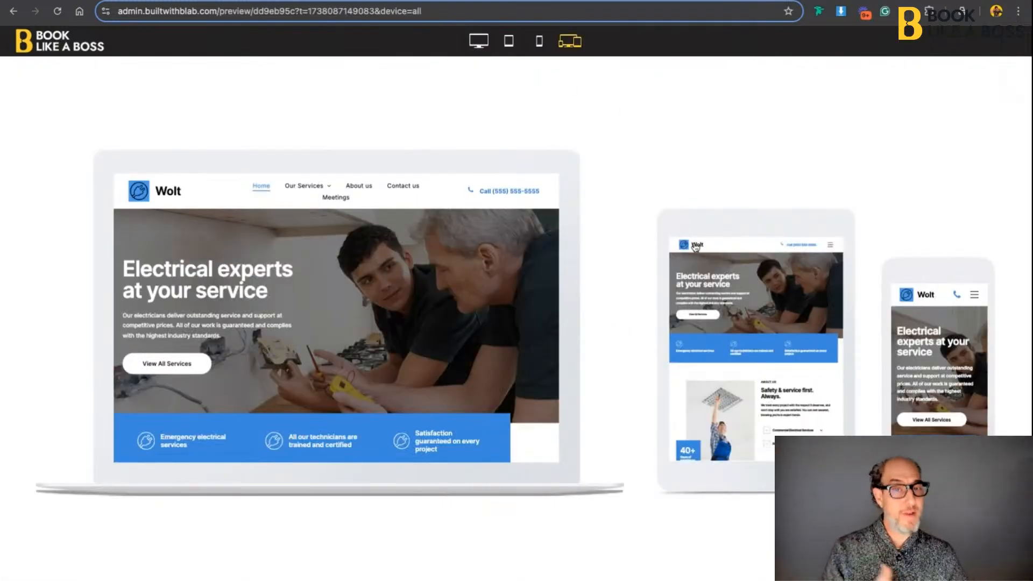
View the shared site preview in the tablet and desktop layouts and go back to the editor tab
{"action": "left_click", "coordinate": [512, 43]}
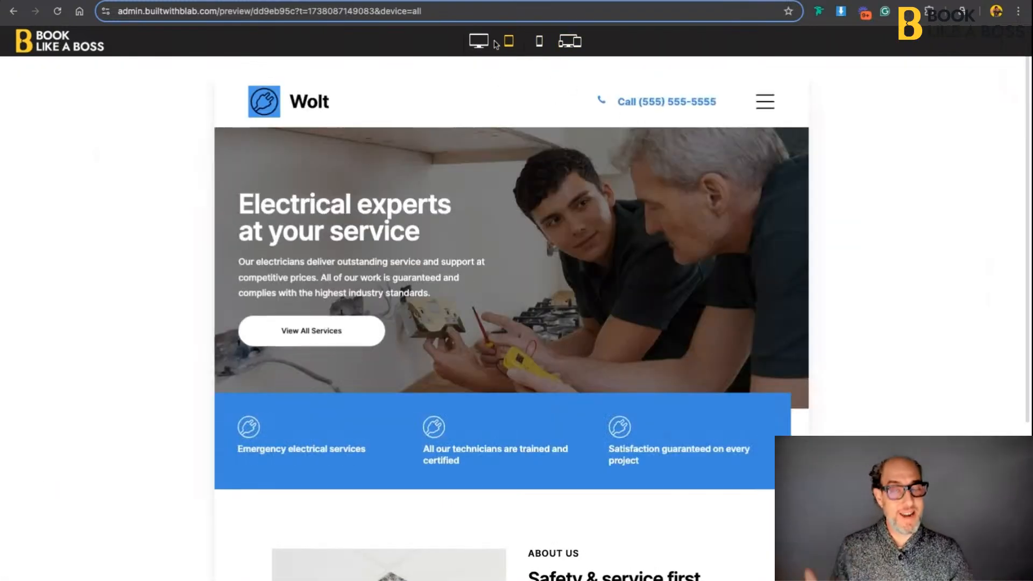
{"action": "left_click", "coordinate": [478, 41]}
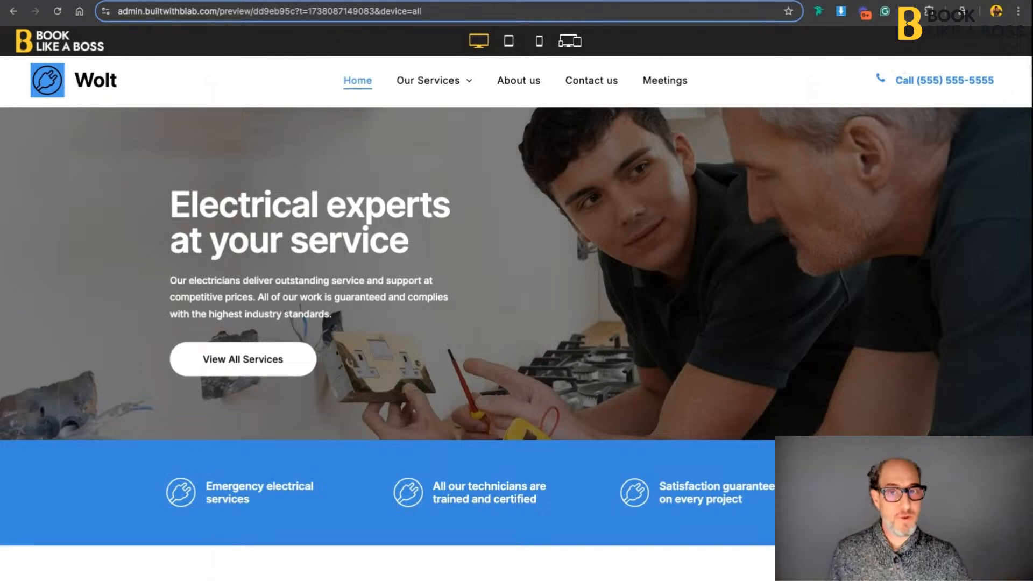
{"action": "left_click", "coordinate": [475, 0]}
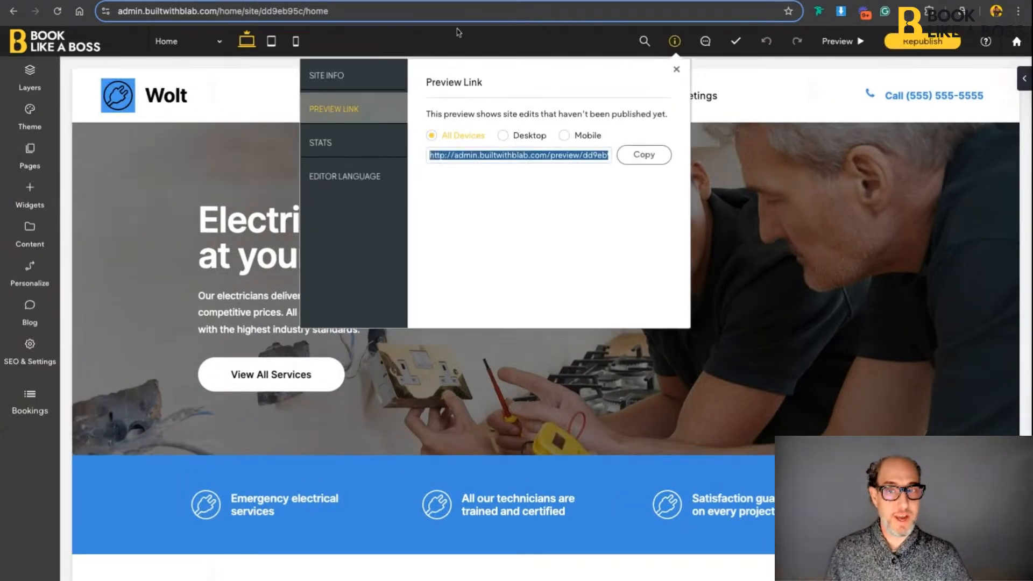
Review the site's Stats and the available Editor Language options, and close the site information
{"action": "left_click", "coordinate": [340, 152]}
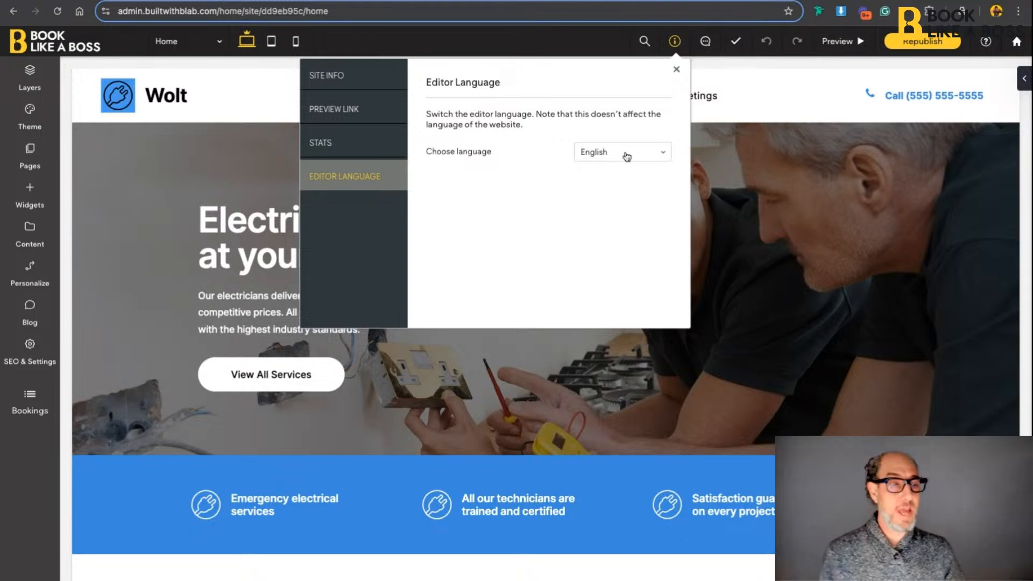
{"action": "left_click", "coordinate": [623, 155]}
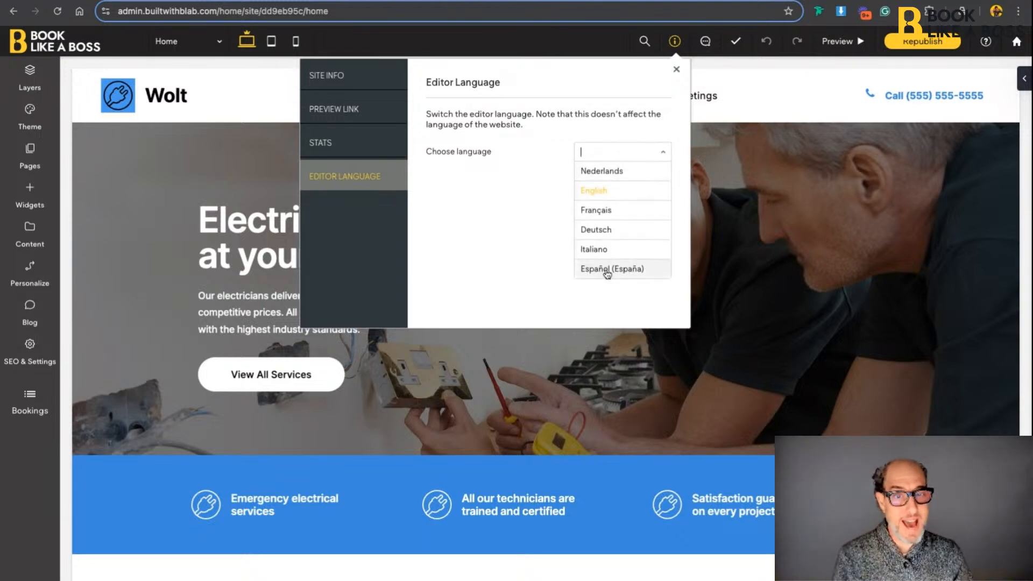
{"action": "left_click", "coordinate": [506, 238]}
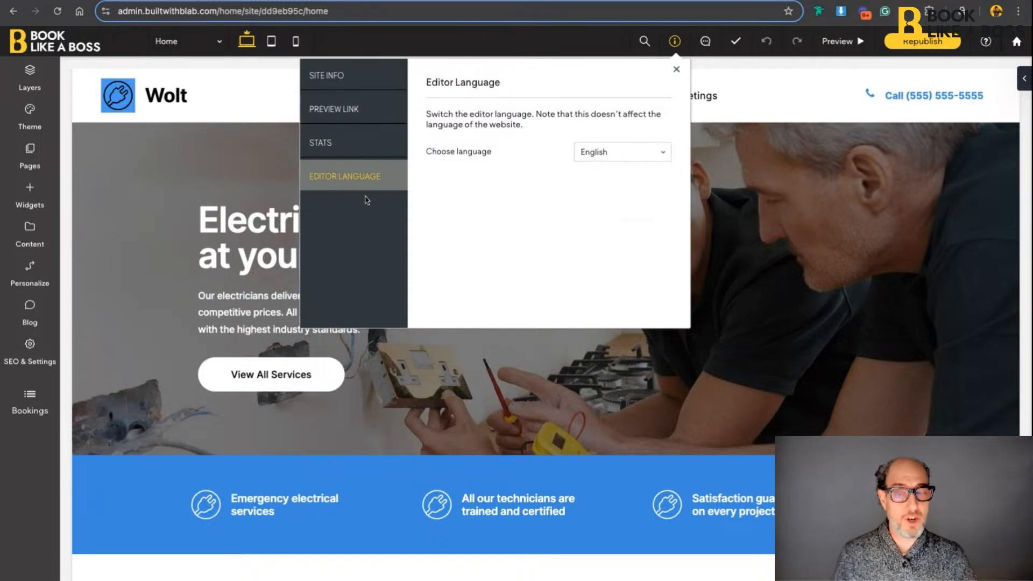
{"action": "left_click", "coordinate": [676, 70]}
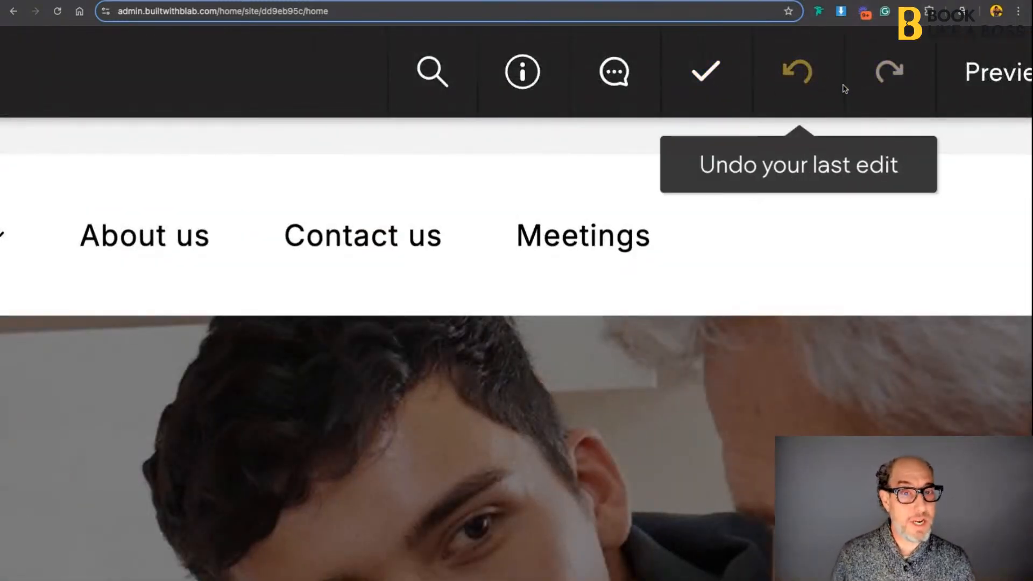
Add the line "Blab is the best" below "Electrical experts at your service" in the hero heading and confirm the text edit
{"action": "scroll", "coordinate": [845, 89], "scroll_direction": "down", "scroll_amount": 5}
{"action": "left_click", "coordinate": [427, 285]}
{"action": "left_click", "coordinate": [446, 261]}
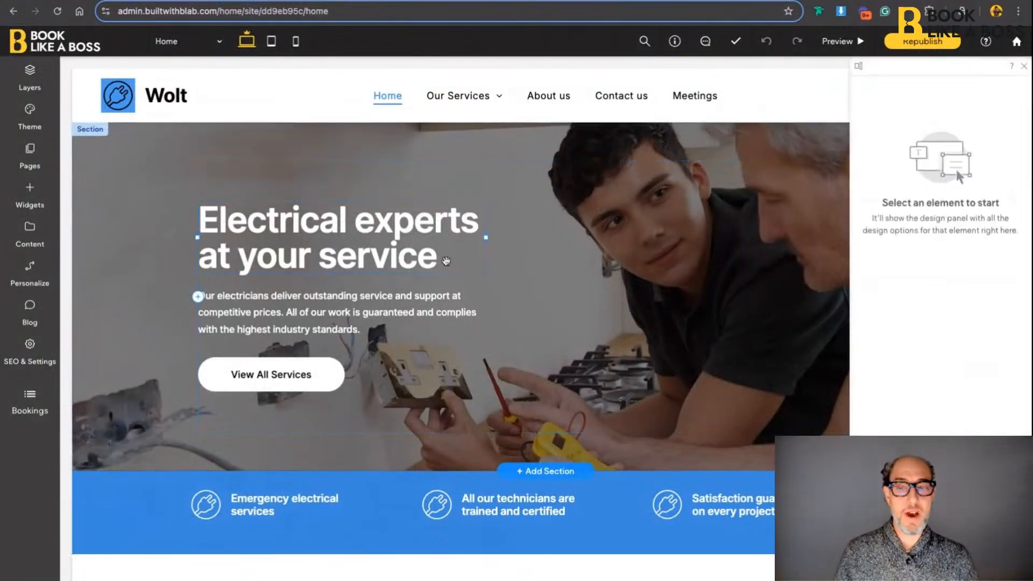
{"action": "key", "text": "Return"}
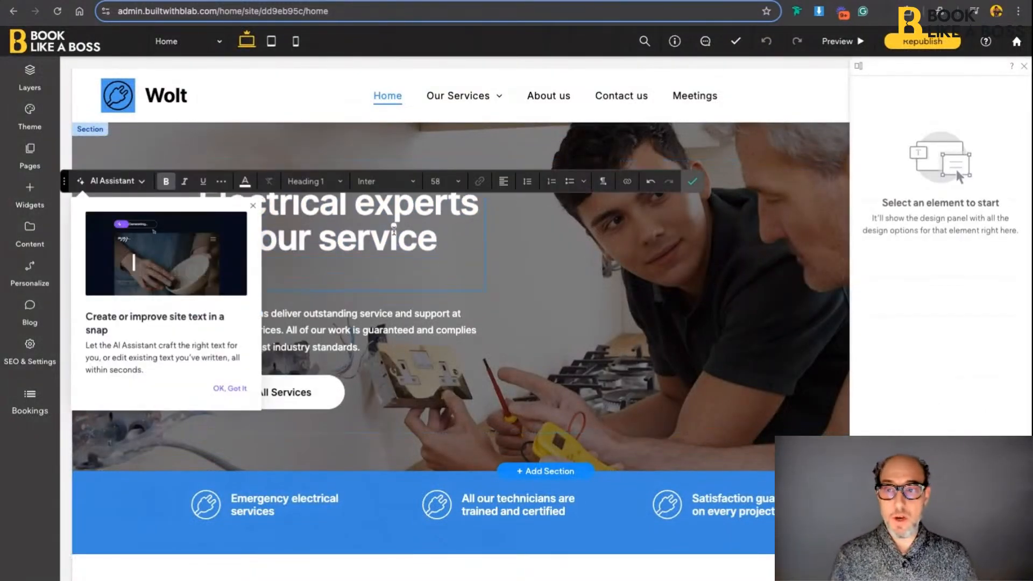
{"action": "left_click", "coordinate": [253, 206]}
{"action": "left_click", "coordinate": [228, 272]}
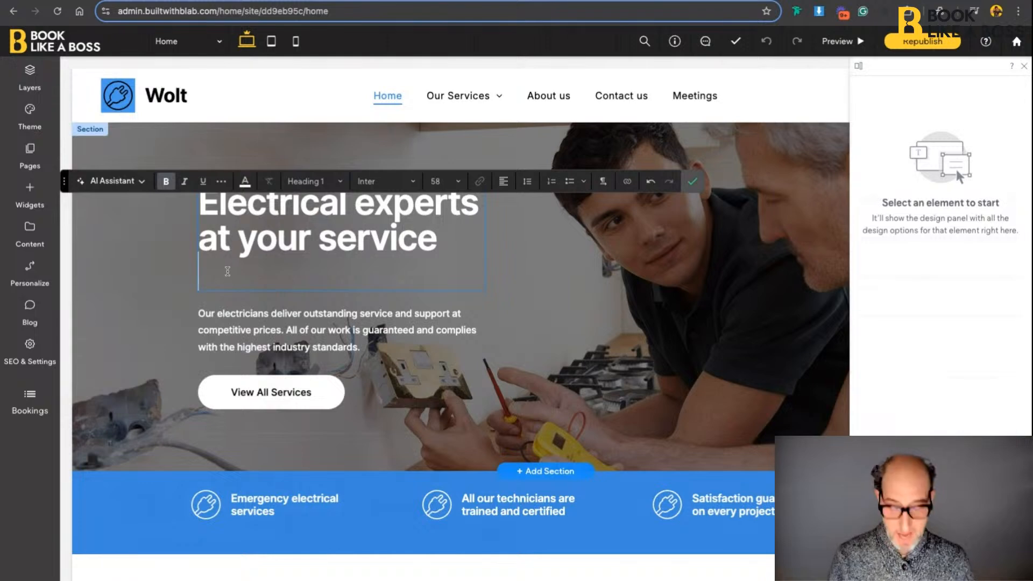
{"action": "type", "text": "Blab is the best"}
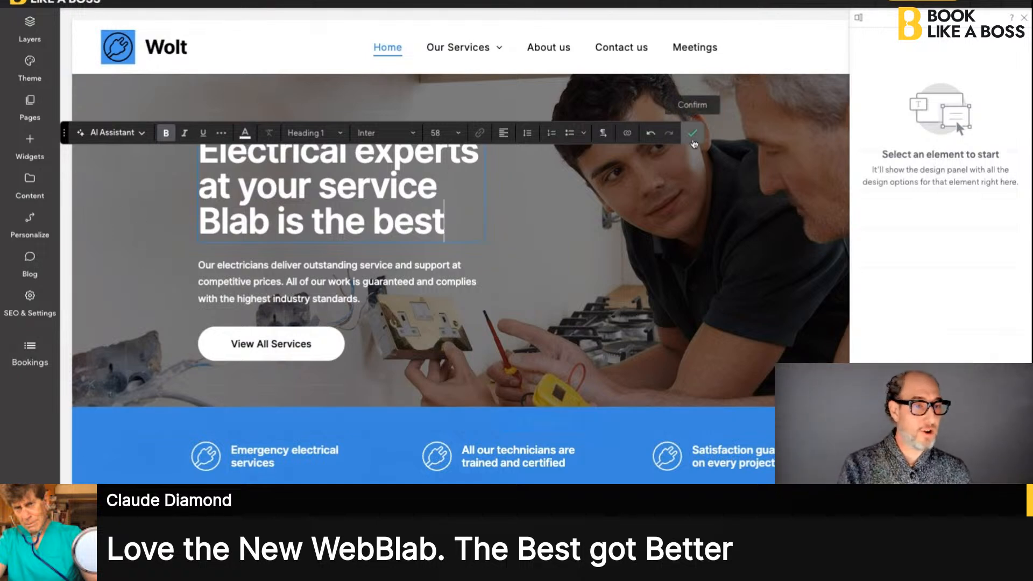
{"action": "left_click", "coordinate": [692, 133]}
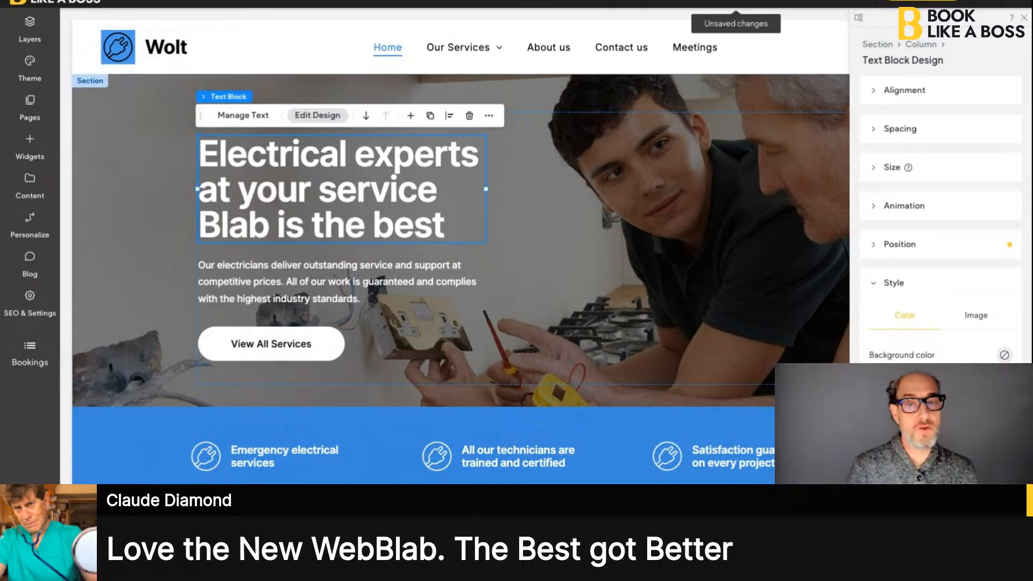
Close the text block design settings, then preview the Home page and follow its More Projects link in the Recent Projects section
{"action": "left_click", "coordinate": [768, 1]}
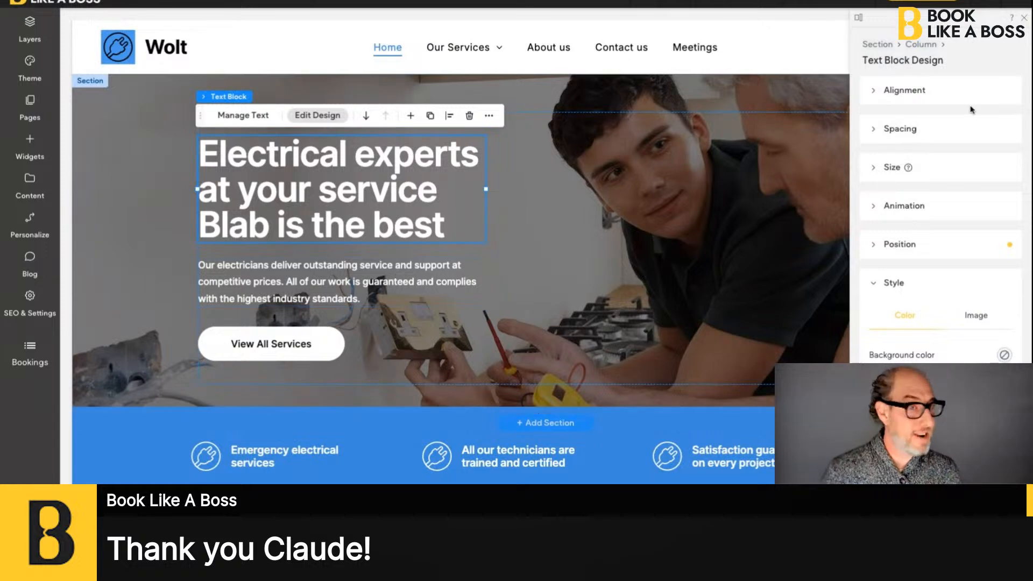
{"action": "left_click", "coordinate": [1025, 20]}
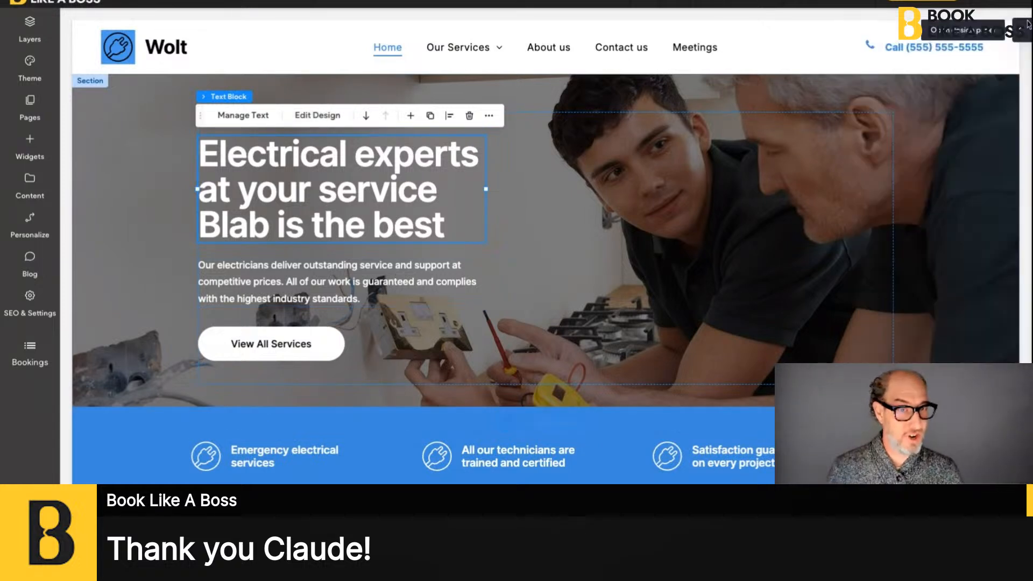
{"action": "left_click", "coordinate": [859, 1]}
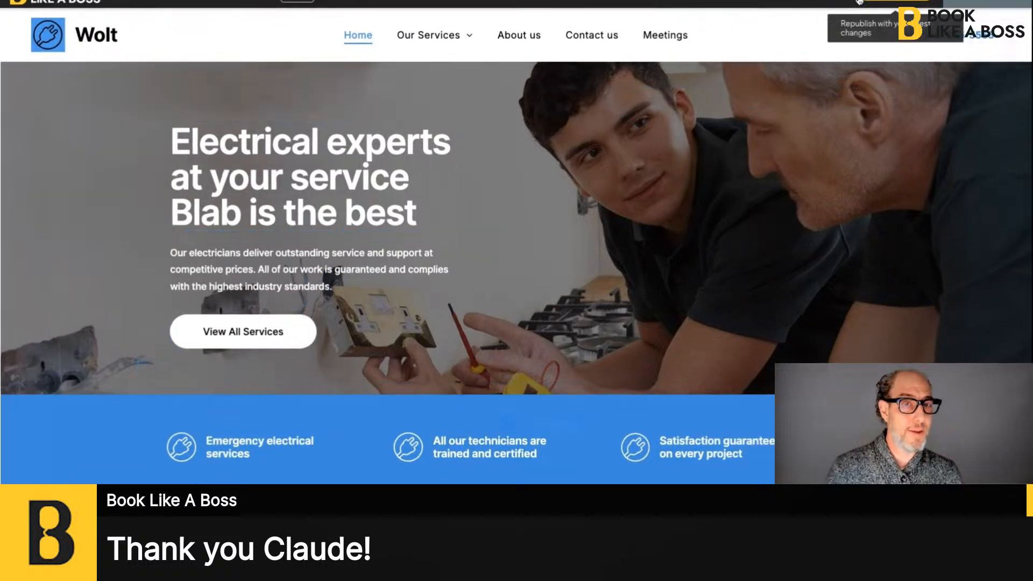
{"action": "left_click", "coordinate": [830, 2]}
{"action": "left_click", "coordinate": [830, 2]}
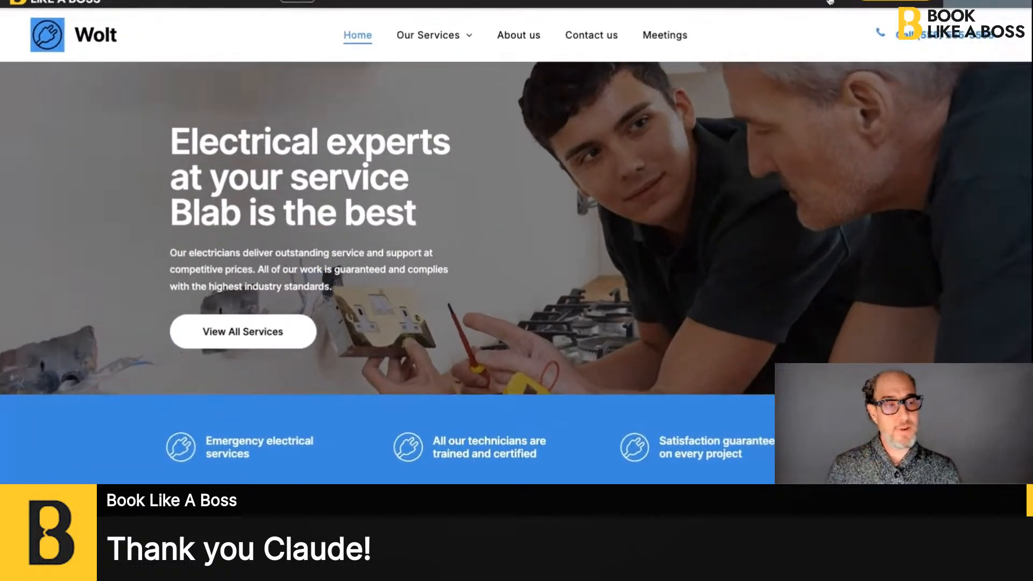
{"action": "scroll", "coordinate": [387, 212], "scroll_direction": "down", "scroll_amount": 15}
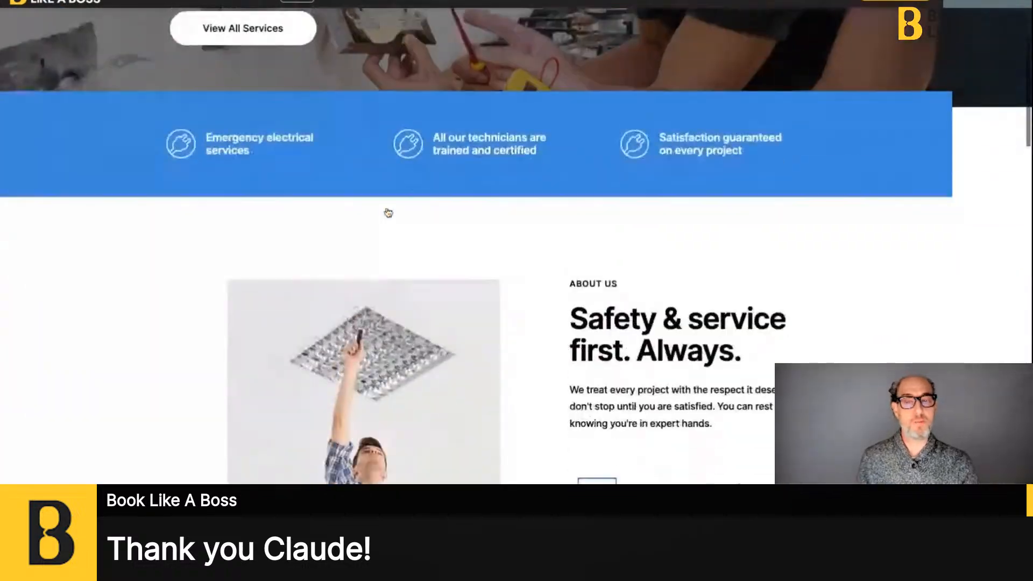
{"action": "scroll", "coordinate": [876, 355], "scroll_direction": "down", "scroll_amount": 2}
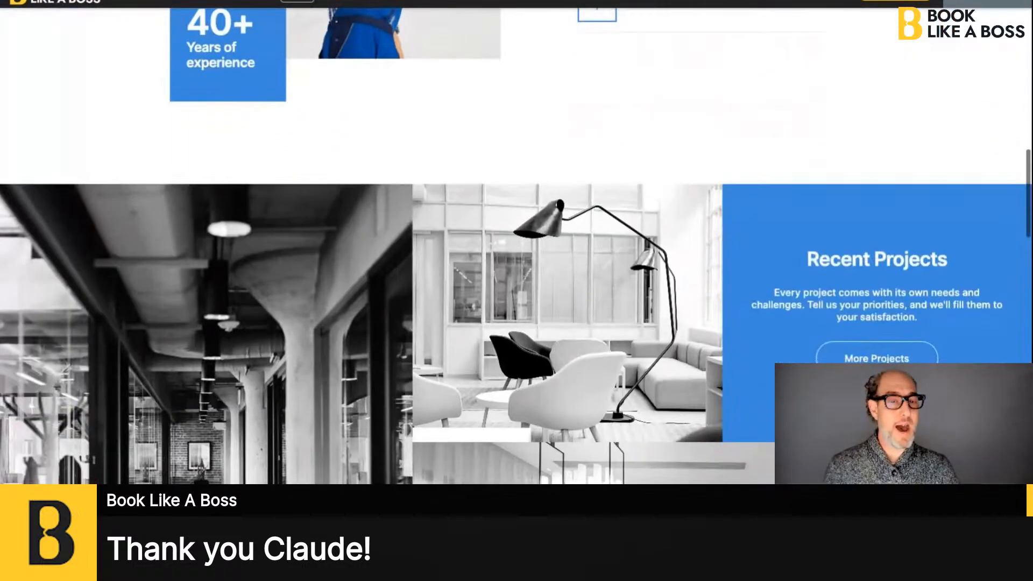
{"action": "left_click", "coordinate": [909, 357]}
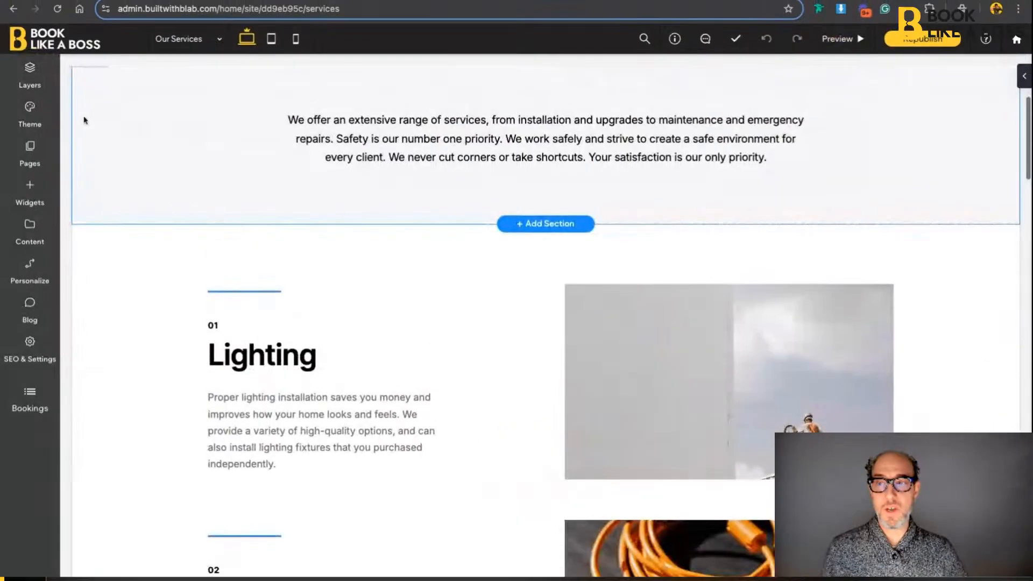
Return to the Home page in the editor and close the page list
{"action": "left_click", "coordinate": [27, 157]}
{"action": "left_click", "coordinate": [134, 232]}
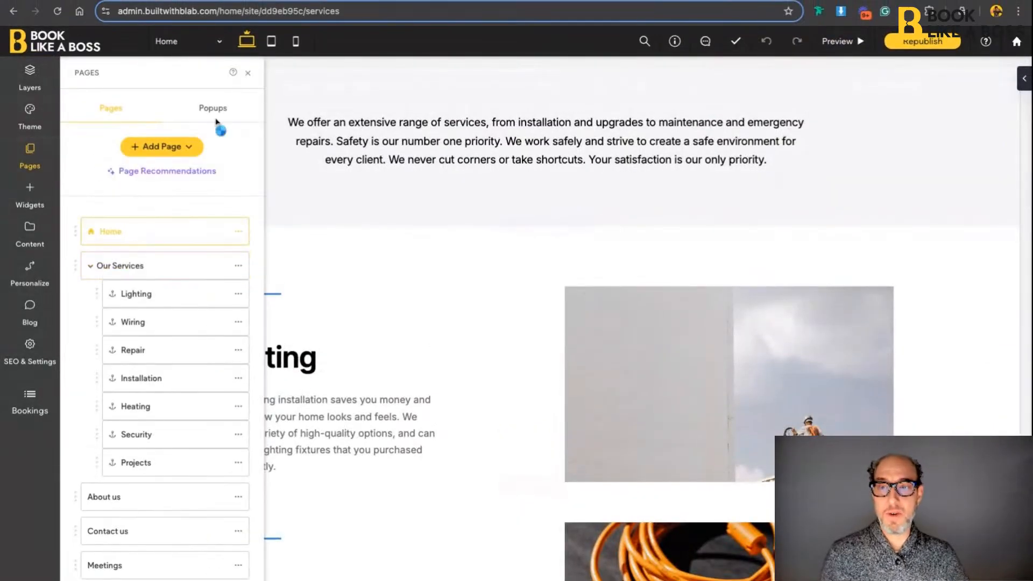
{"action": "left_click", "coordinate": [248, 74]}
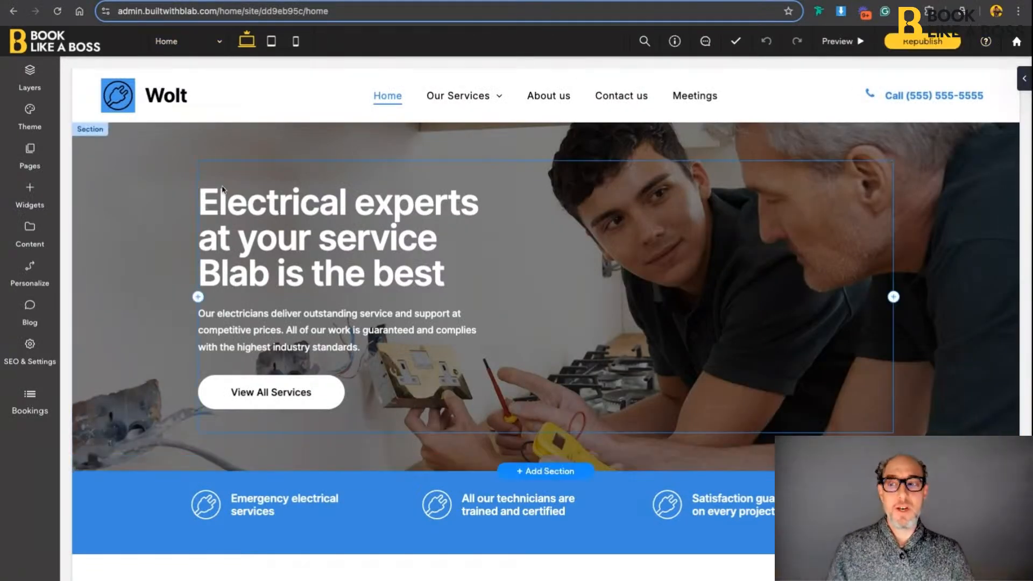
Look over the Home page's sections from the hero banner down to the About Us section
{"action": "scroll", "coordinate": [240, 379], "scroll_direction": "down", "scroll_amount": 1}
{"action": "scroll", "coordinate": [241, 379], "scroll_direction": "down", "scroll_amount": 5}
{"action": "scroll", "coordinate": [240, 376], "scroll_direction": "up", "scroll_amount": 5}
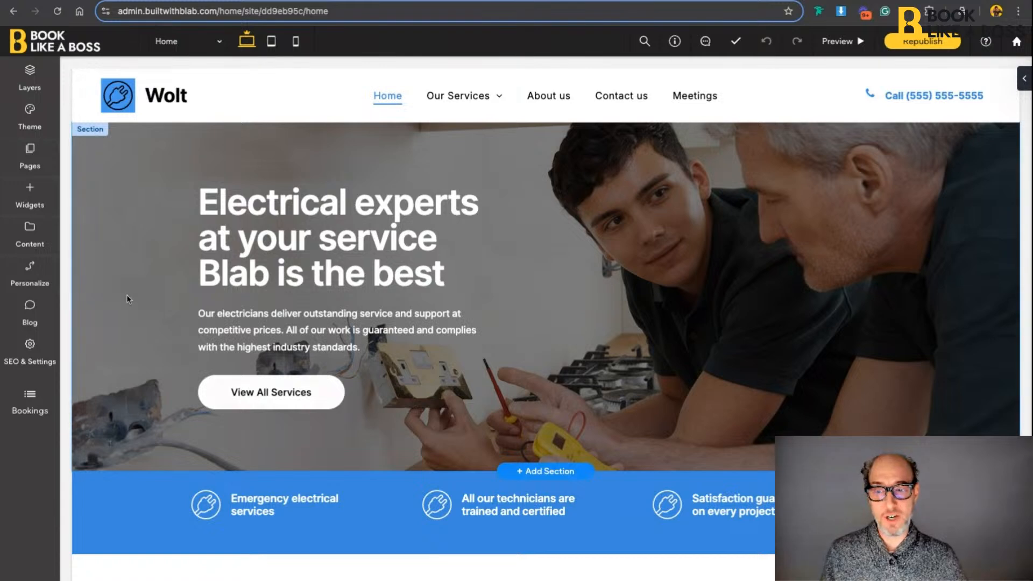
{"action": "scroll", "coordinate": [127, 299], "scroll_direction": "down", "scroll_amount": 1}
{"action": "scroll", "coordinate": [115, 294], "scroll_direction": "down", "scroll_amount": 4}
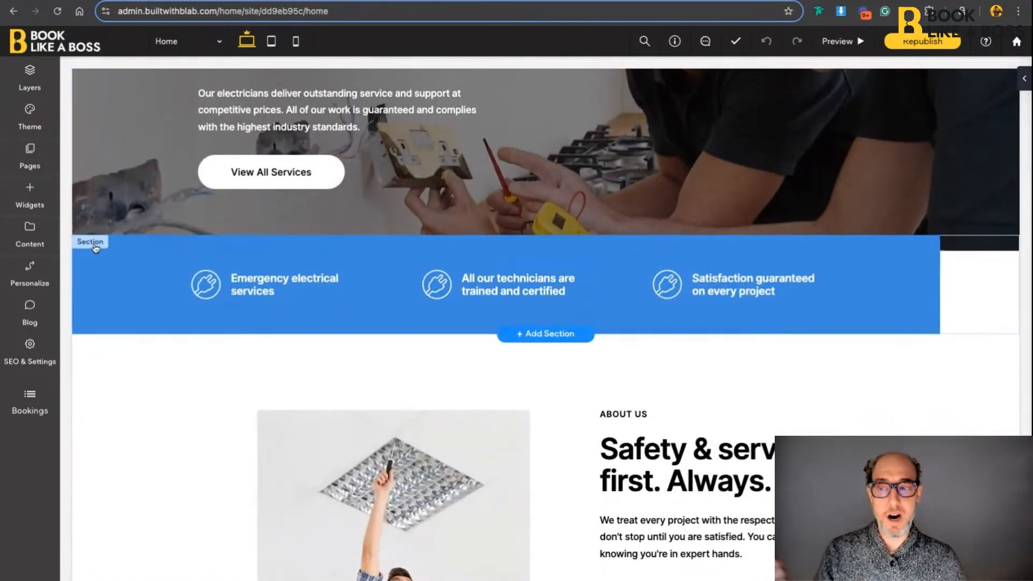
{"action": "scroll", "coordinate": [137, 294], "scroll_direction": "down", "scroll_amount": 10}
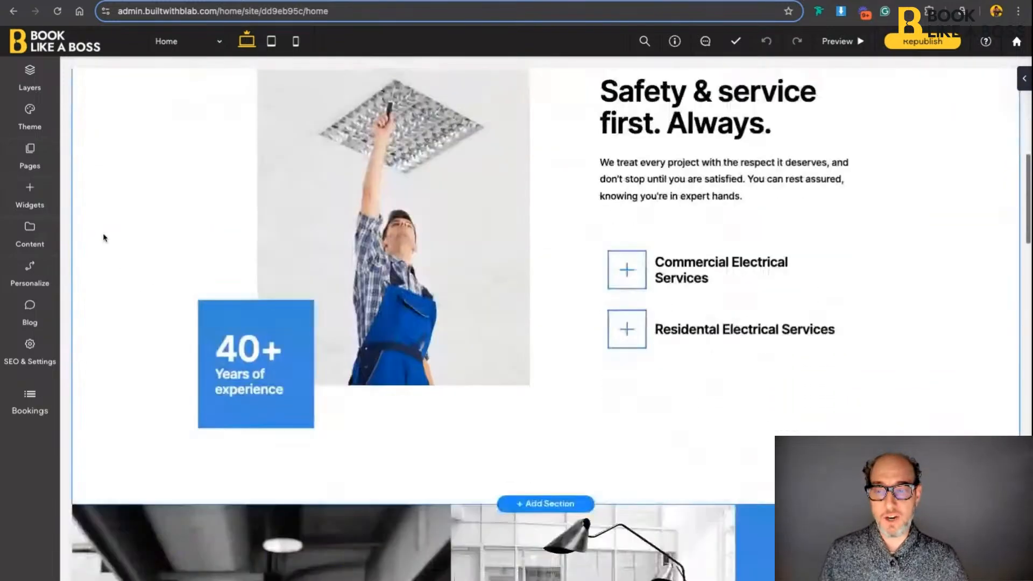
{"action": "scroll", "coordinate": [108, 263], "scroll_direction": "up", "scroll_amount": 15}
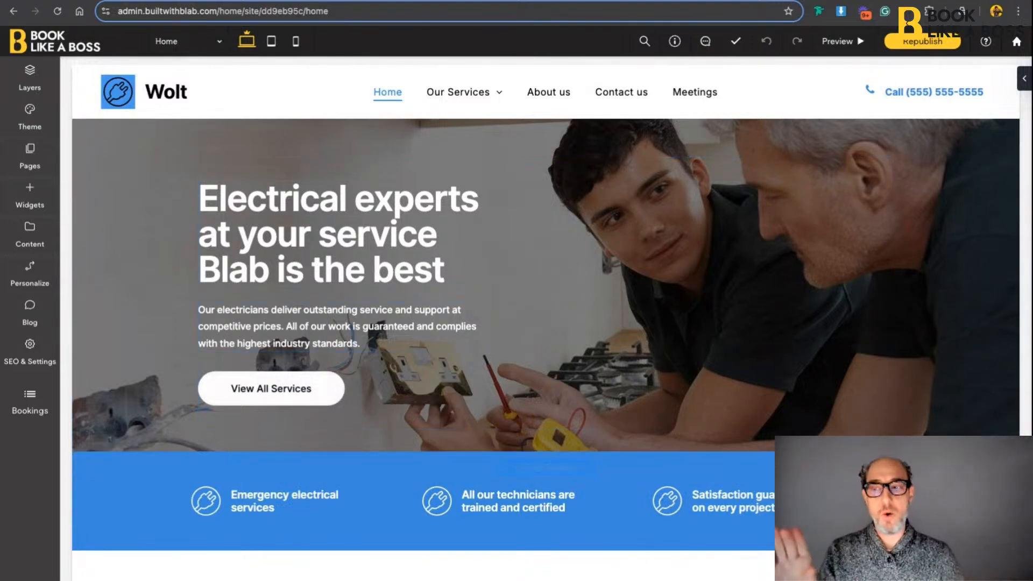
Review the available widgets, close them and view the image column of the About Us section
{"action": "left_click", "coordinate": [31, 204]}
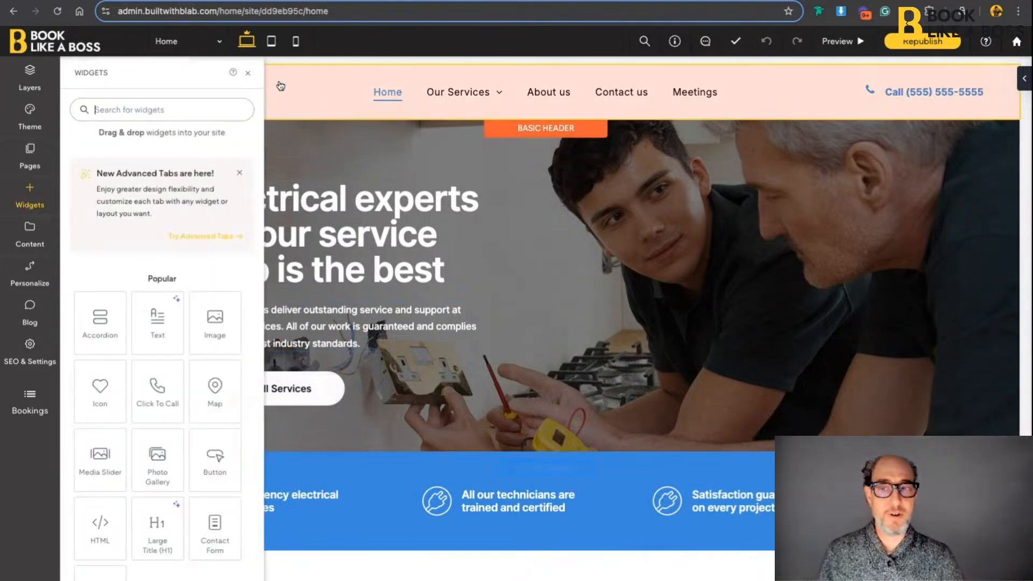
{"action": "left_click", "coordinate": [247, 74]}
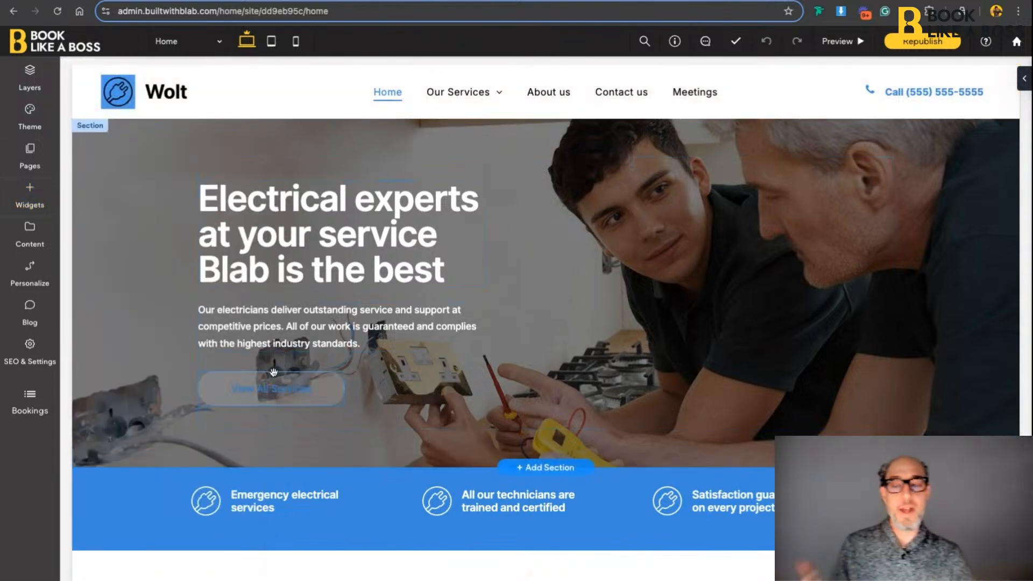
{"action": "scroll", "coordinate": [207, 488], "scroll_direction": "down", "scroll_amount": 10}
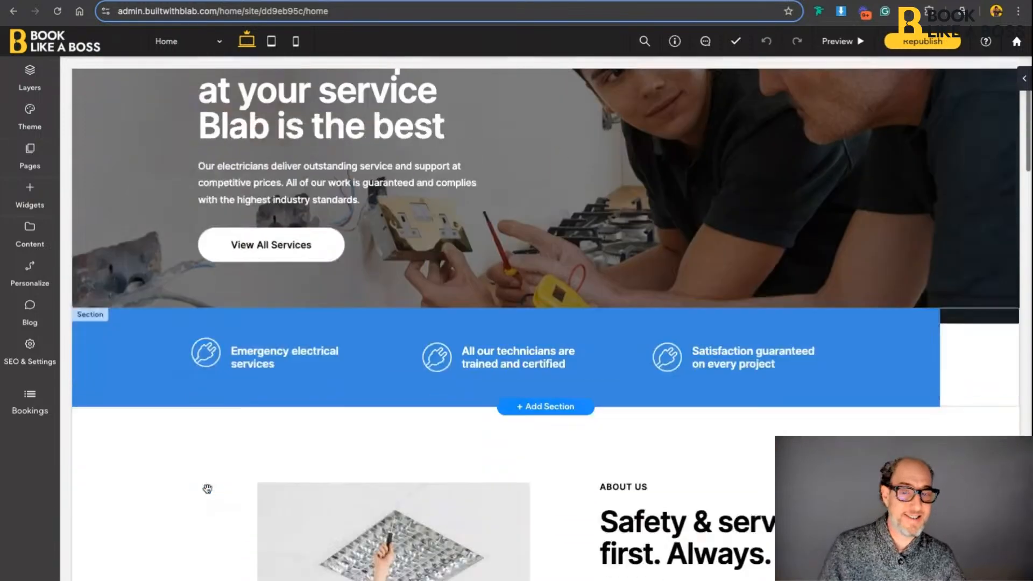
{"action": "scroll", "coordinate": [102, 148], "scroll_direction": "up", "scroll_amount": 2}
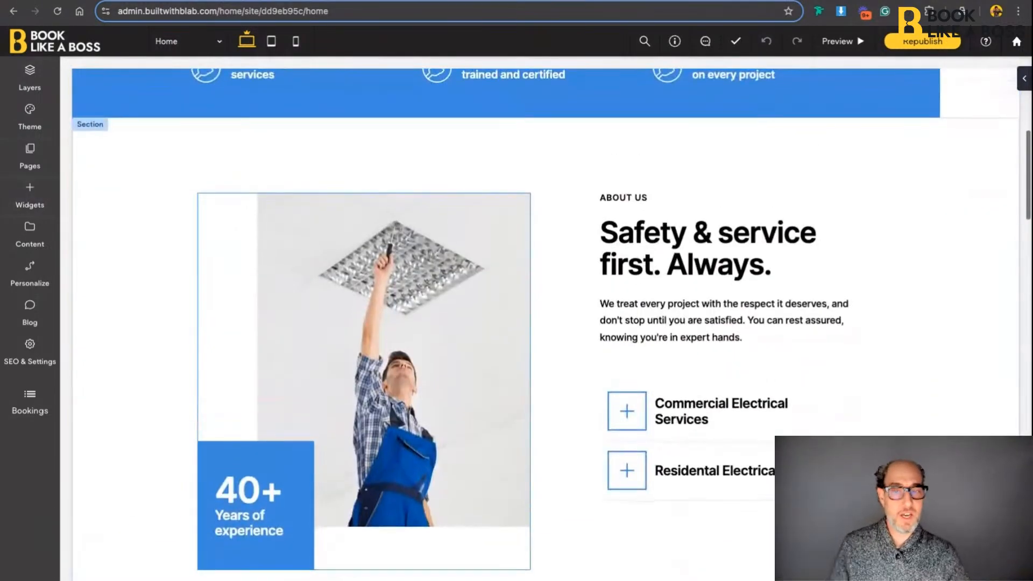
{"action": "scroll", "coordinate": [102, 148], "scroll_direction": "down", "scroll_amount": 1}
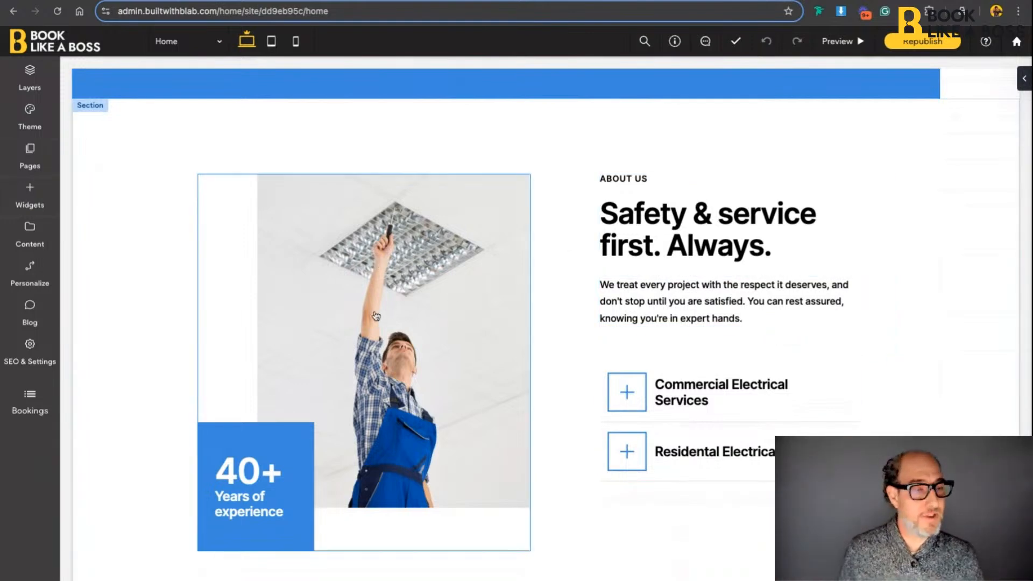
{"action": "scroll", "coordinate": [375, 316], "scroll_direction": "up", "scroll_amount": 8}
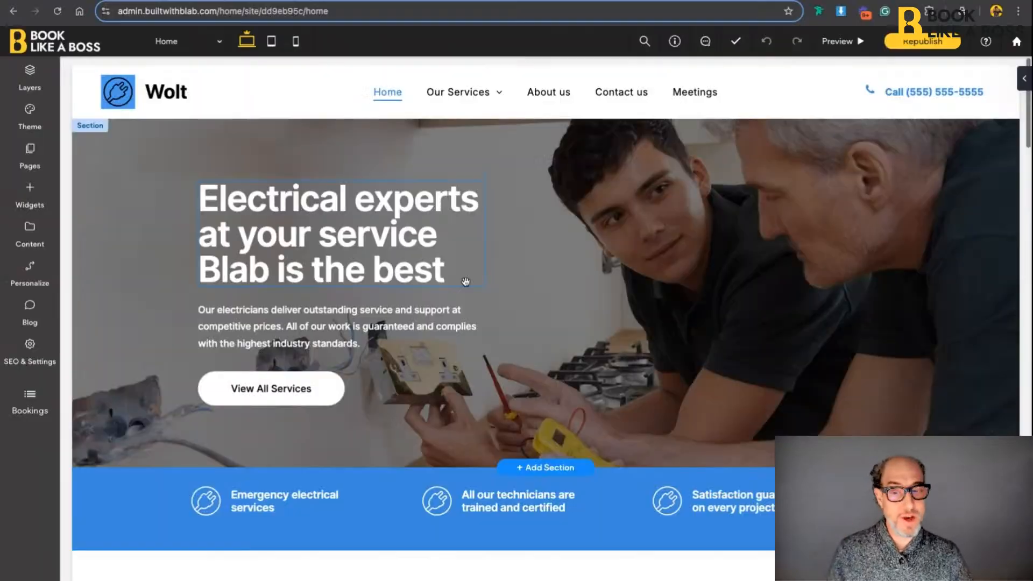
Make the words "We treat every" in the About Us paragraph bold, italic and underlined
{"action": "scroll", "coordinate": [465, 282], "scroll_direction": "down", "scroll_amount": 5}
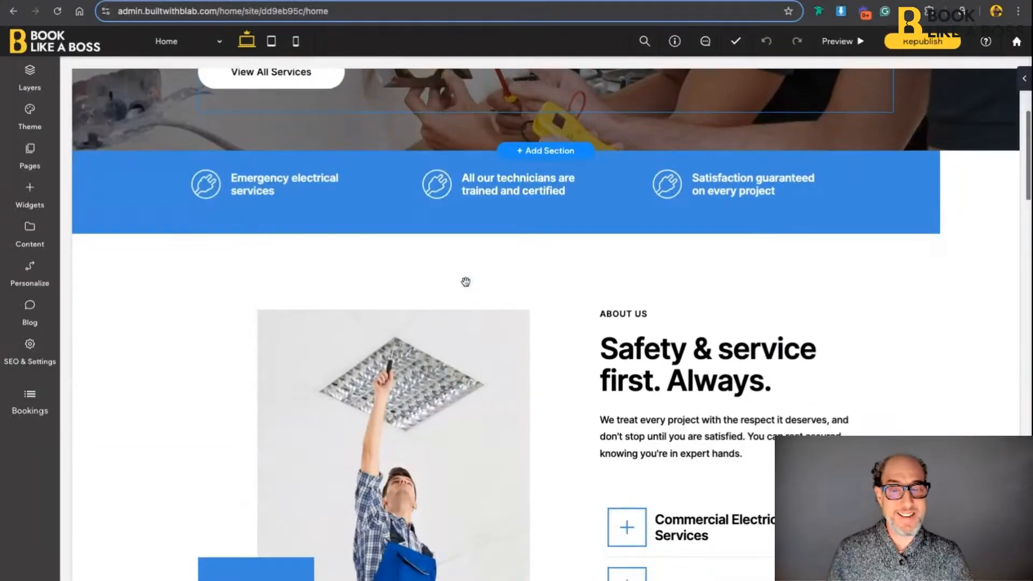
{"action": "scroll", "coordinate": [465, 282], "scroll_direction": "down", "scroll_amount": 2}
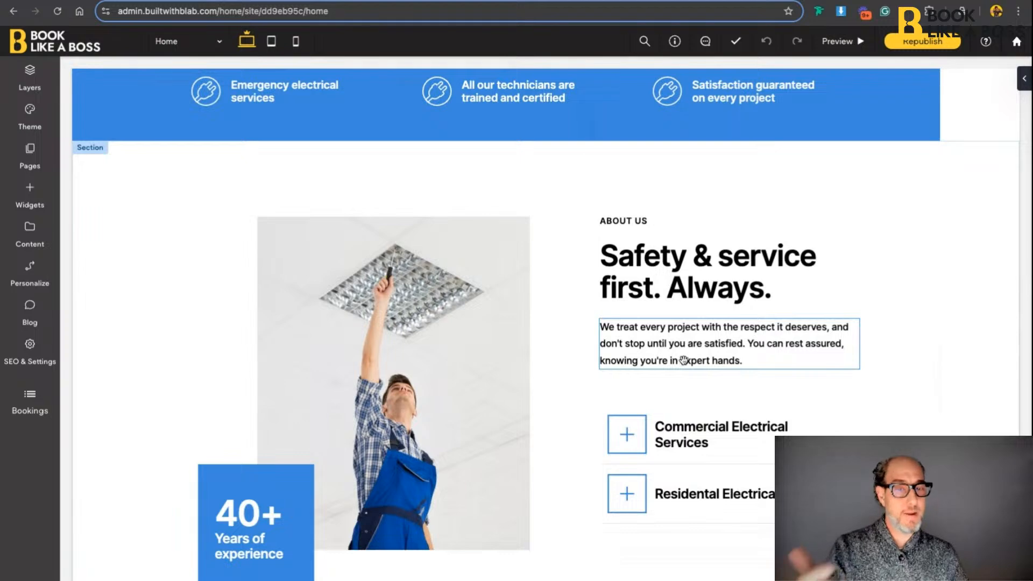
{"action": "double_click", "coordinate": [683, 361]}
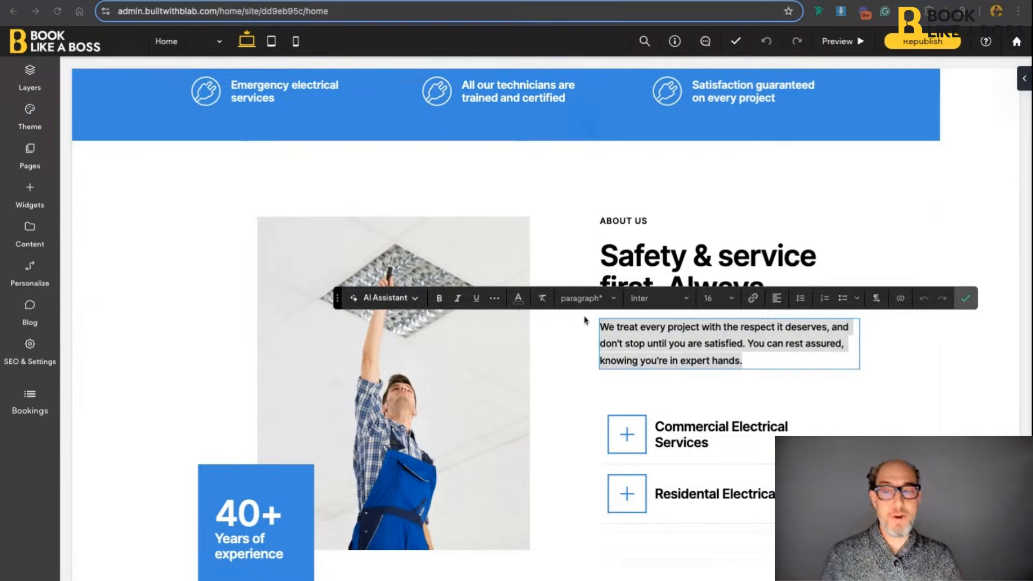
{"action": "left_click_drag", "start_coordinate": [623, 326], "coordinate": [589, 328]}
{"action": "left_click", "coordinate": [438, 298]}
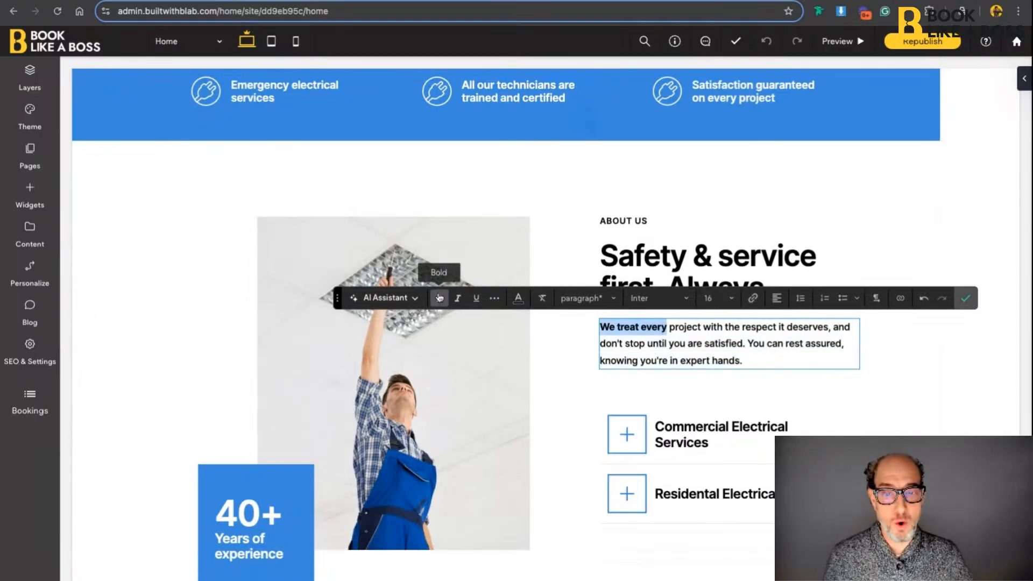
{"action": "left_click", "coordinate": [467, 299]}
{"action": "left_click", "coordinate": [477, 300]}
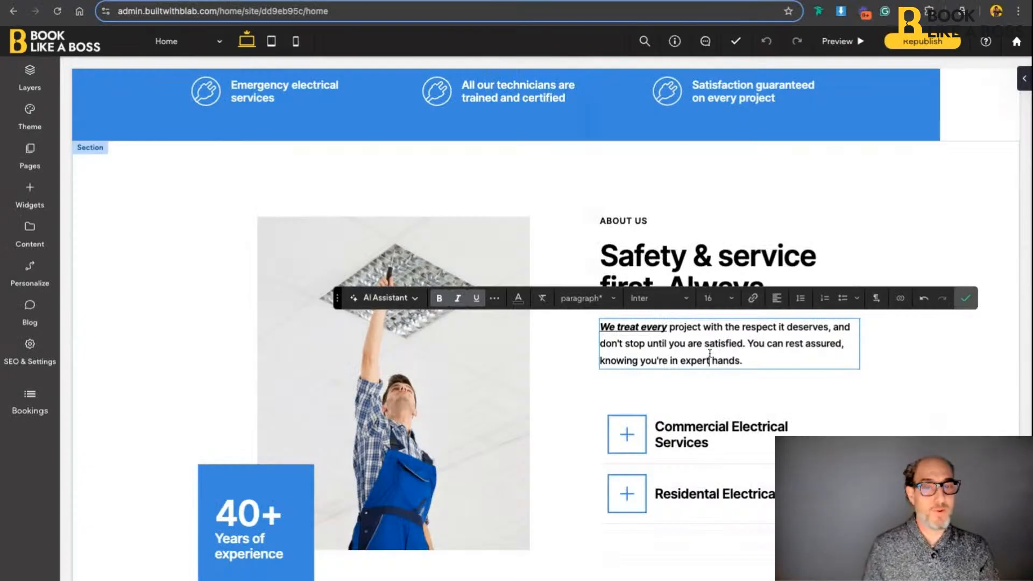
Link the words "You can rest assured," in the About Us paragraph to the existing site page Our Services
{"action": "left_click", "coordinate": [709, 360]}
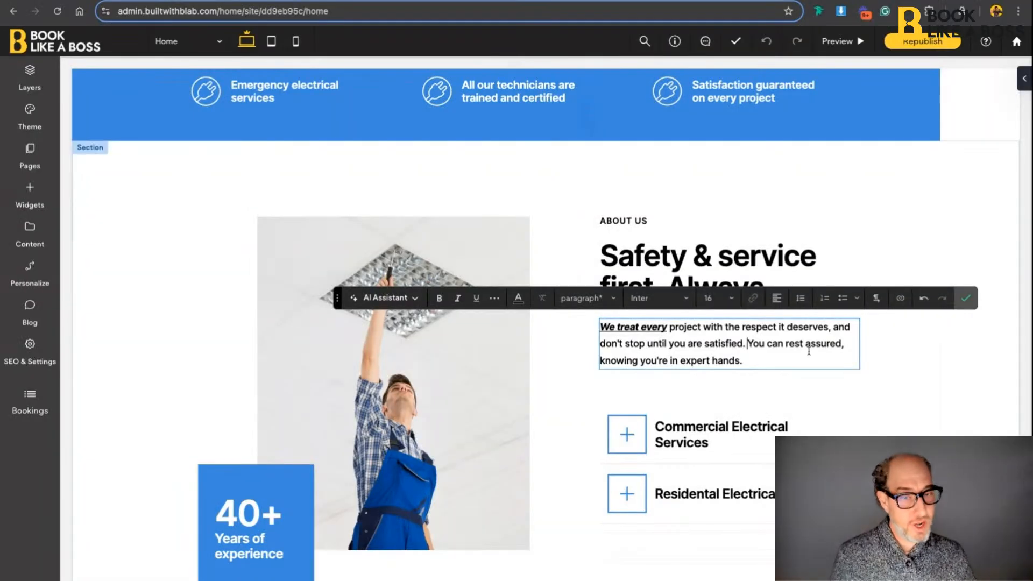
{"action": "key", "text": "alt+shift+Right"}
{"action": "key", "text": "alt+shift+Right"}
{"action": "key", "text": "alt+shift+Right"}
{"action": "key", "text": "alt+shift+Right"}
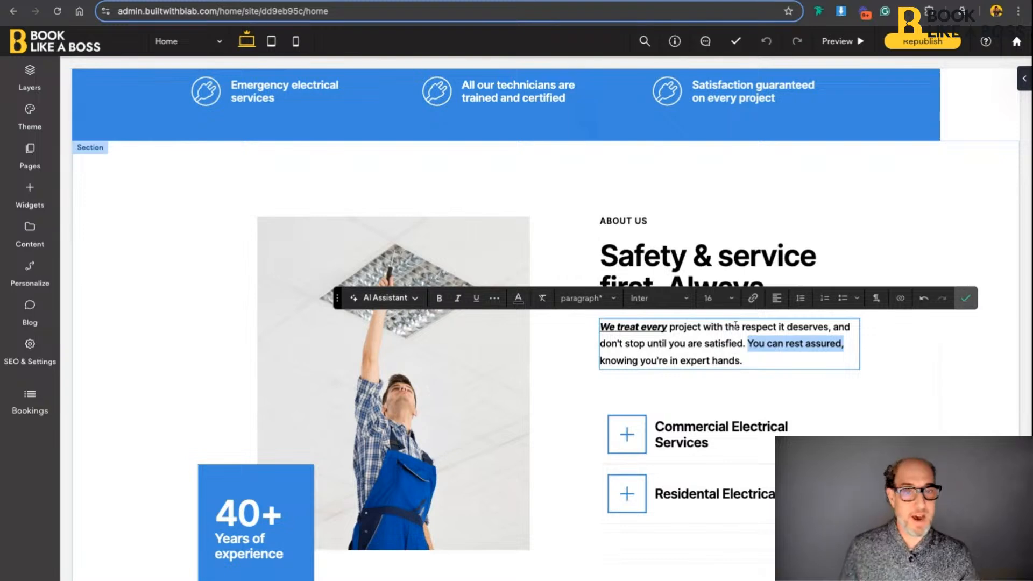
{"action": "scroll", "coordinate": [758, 299], "scroll_direction": "up", "scroll_amount": 5}
{"action": "scroll", "coordinate": [758, 300], "scroll_direction": "down", "scroll_amount": 5}
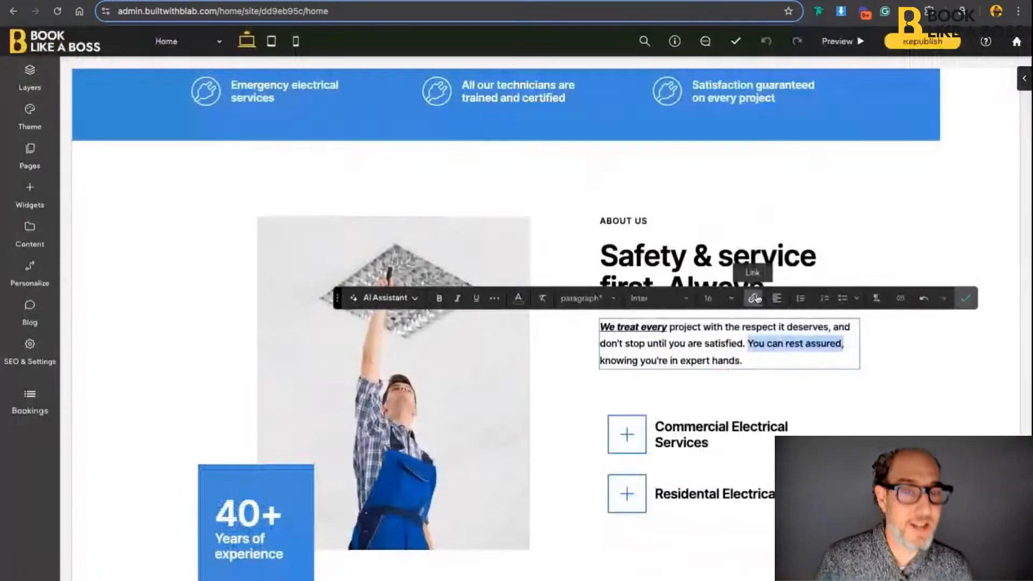
{"action": "left_click", "coordinate": [757, 300]}
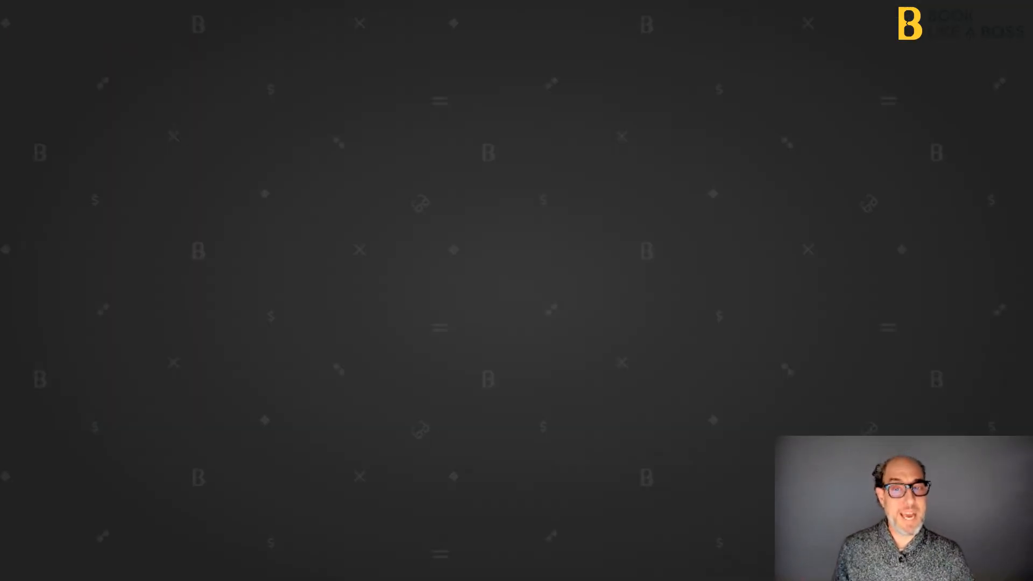
{"action": "left_click", "coordinate": [475, 193]}
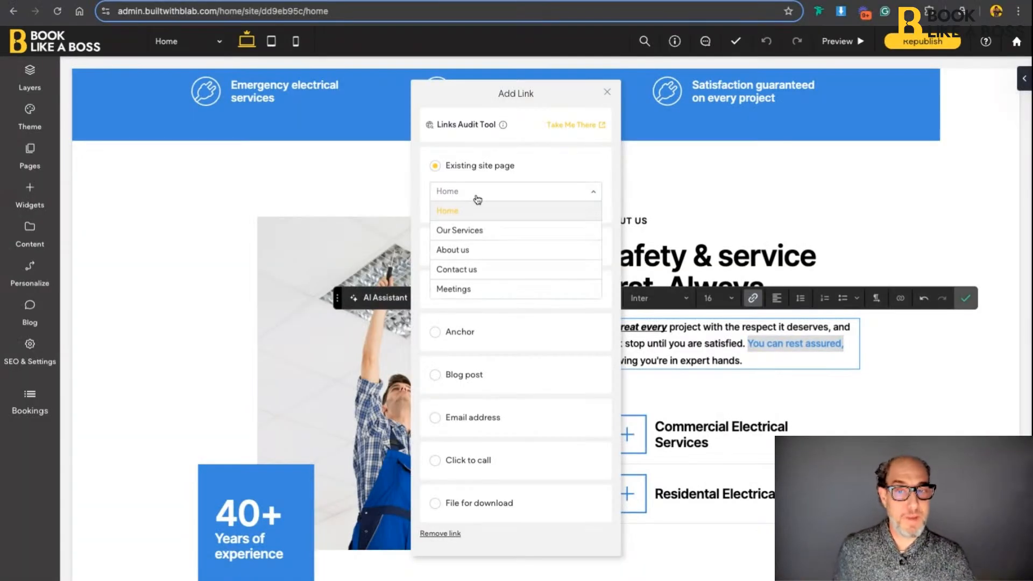
{"action": "left_click", "coordinate": [478, 233]}
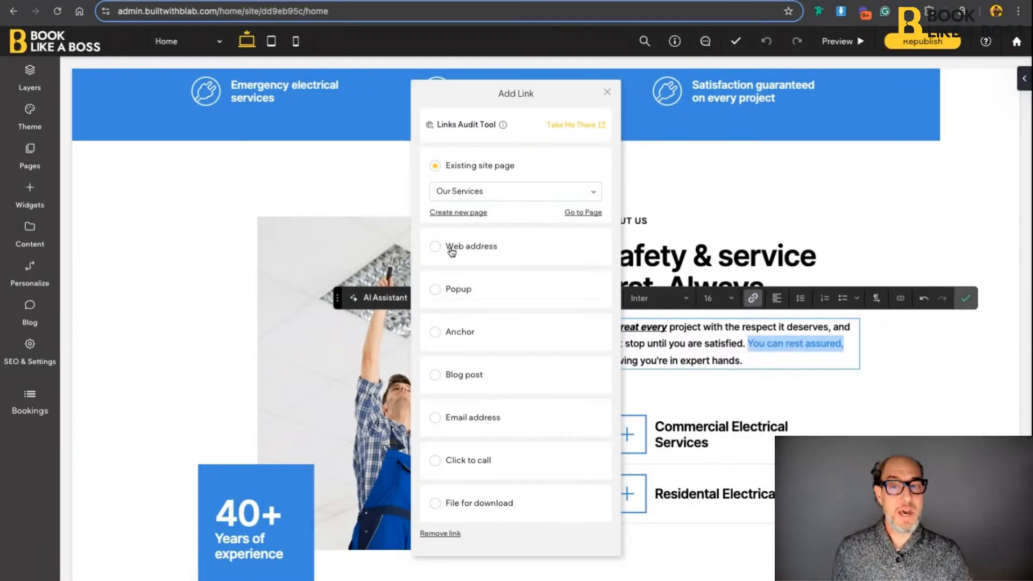
Change the link on "You can rest assured," to the web address google.com
{"action": "left_click", "coordinate": [448, 246]}
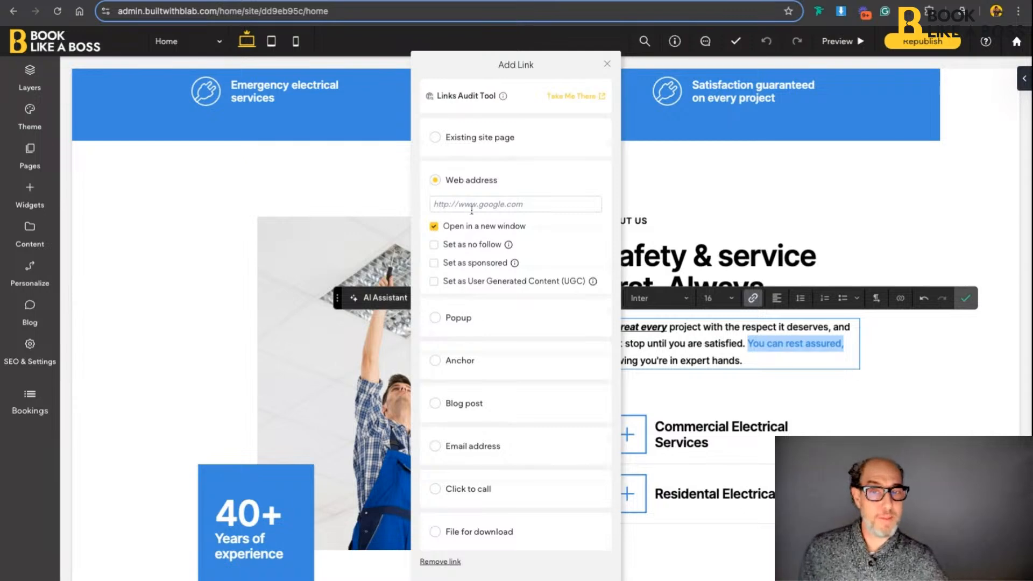
{"action": "left_click", "coordinate": [472, 205]}
{"action": "type", "text": "google."}
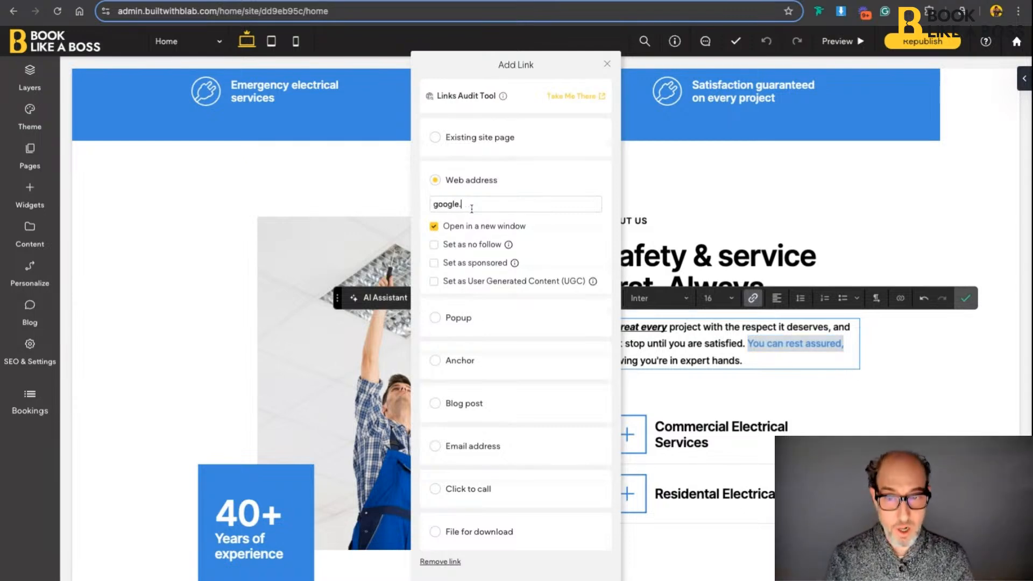
{"action": "type", "text": "com"}
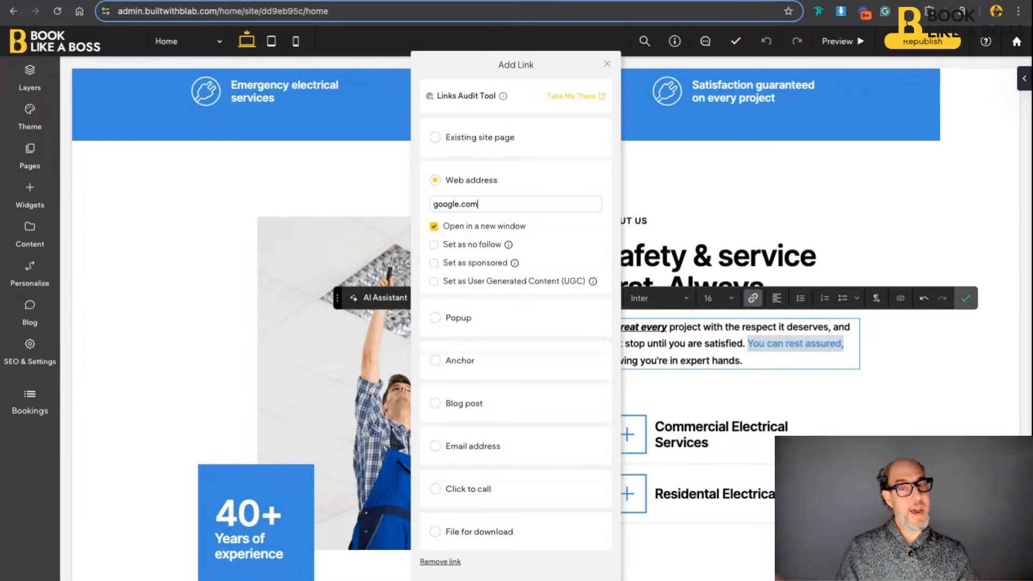
{"action": "key", "text": "shift+Left"}
{"action": "key", "text": "shift+Left"}
{"action": "key", "text": "shift+Left"}
{"action": "key", "text": "shift+Left"}
{"action": "key", "text": "shift+Left"}
{"action": "key", "text": "shift+Left"}
{"action": "key", "text": "shift+Left"}
{"action": "key", "text": "shift+Left"}
{"action": "key", "text": "shift+Left"}
{"action": "key", "text": "shift+Left"}
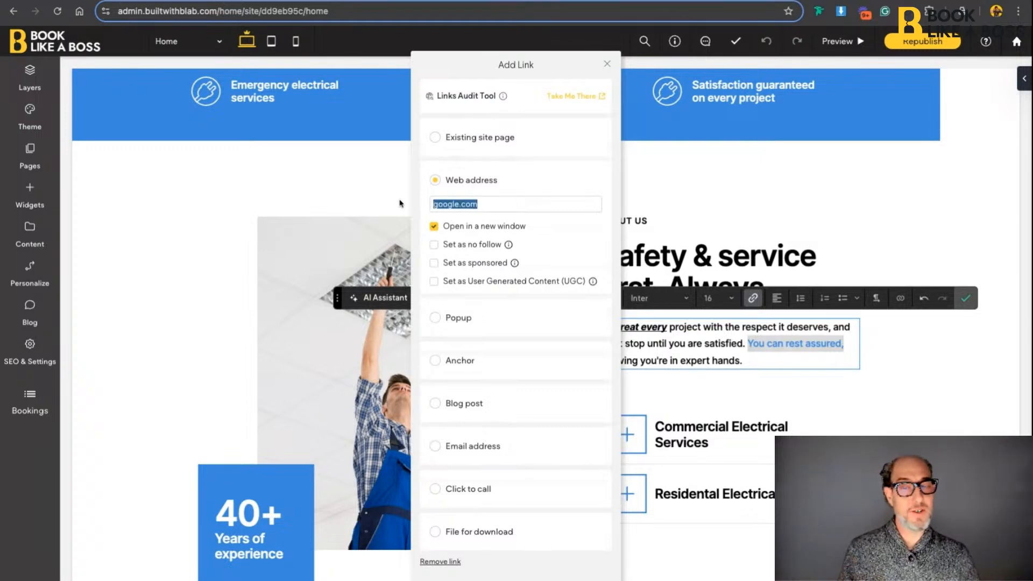
{"action": "left_click", "coordinate": [490, 209]}
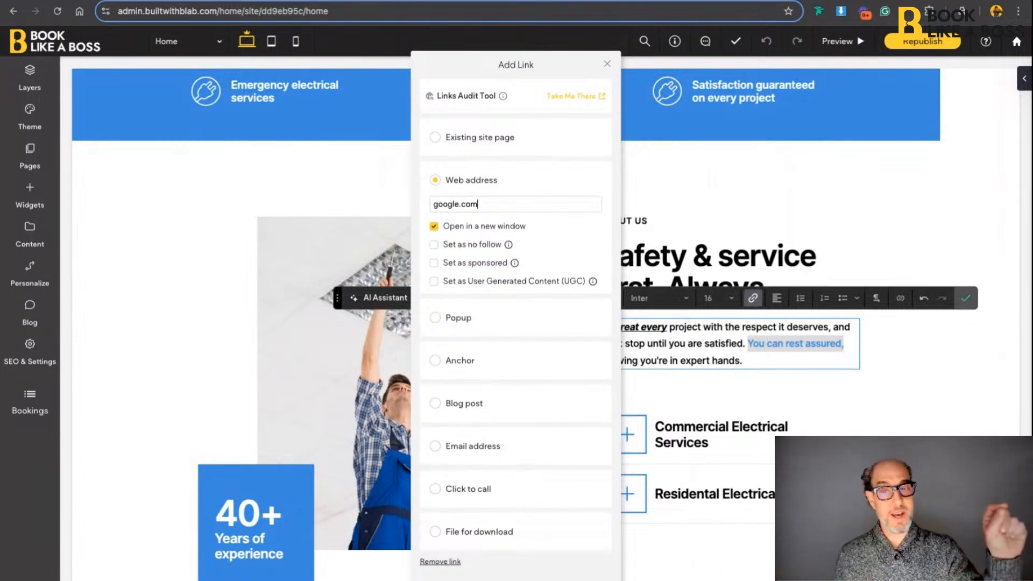
View the Popup and Anchor link options for "You can rest assured," and choose the blog post "Keep in touch with site visitors and boost loyalty"
{"action": "left_click", "coordinate": [486, 318]}
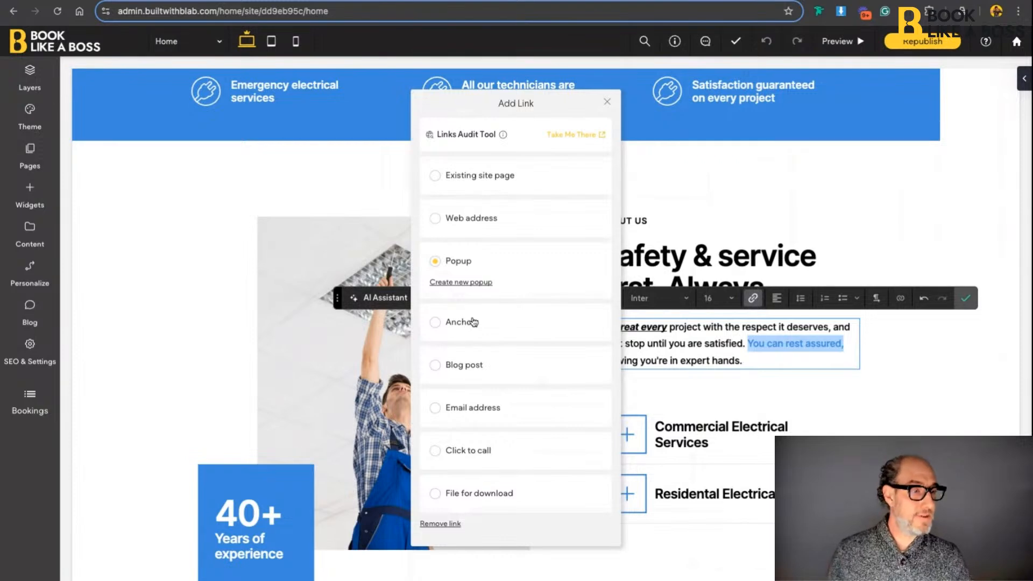
{"action": "left_click", "coordinate": [448, 322]}
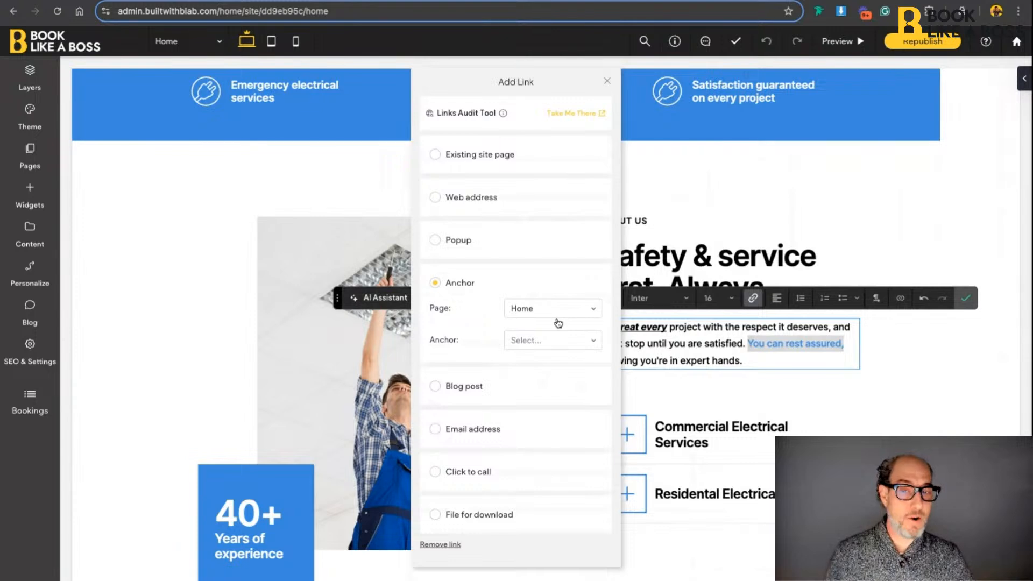
{"action": "left_click", "coordinate": [486, 386]}
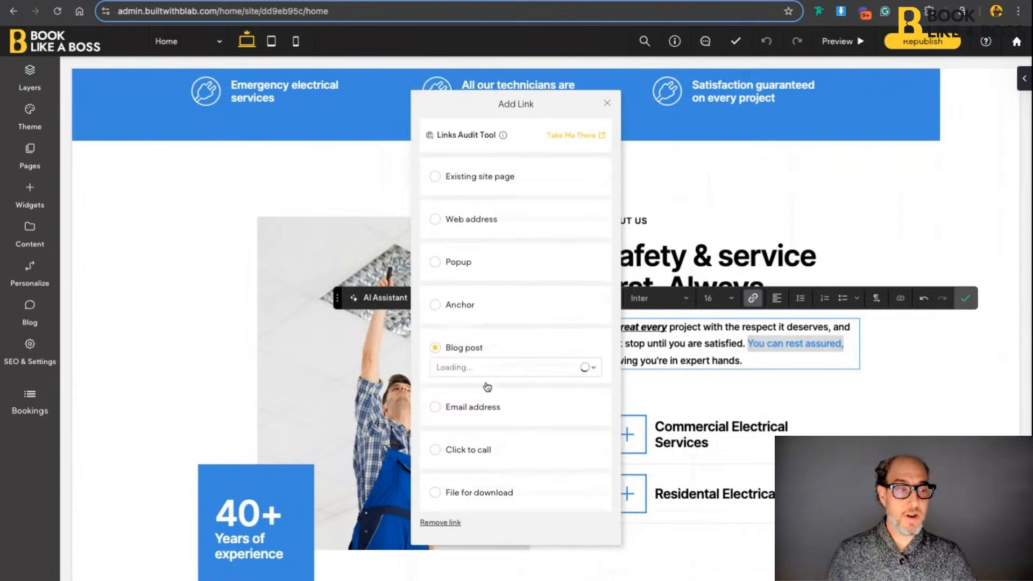
{"action": "left_click", "coordinate": [515, 367]}
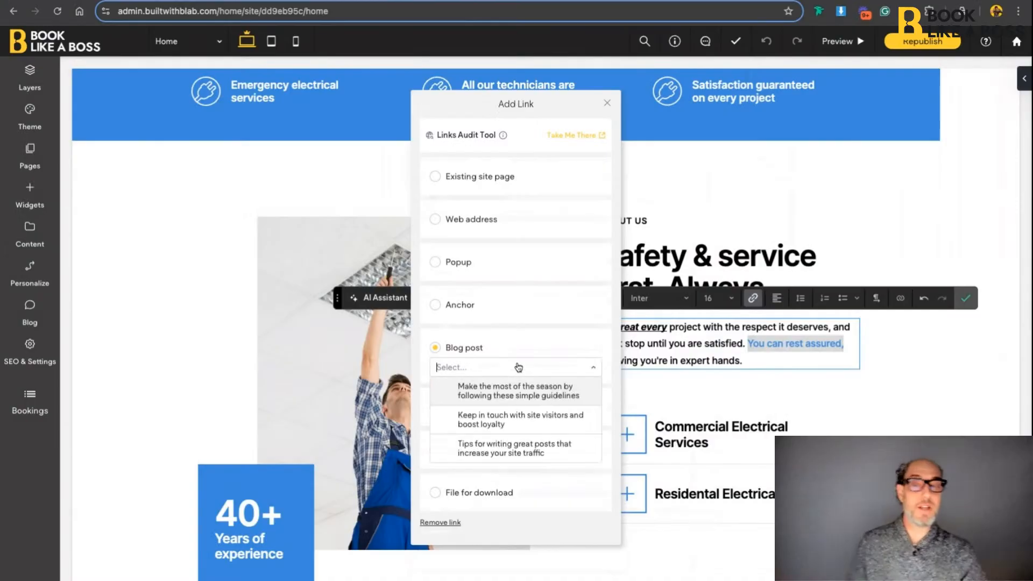
{"action": "left_click", "coordinate": [517, 412]}
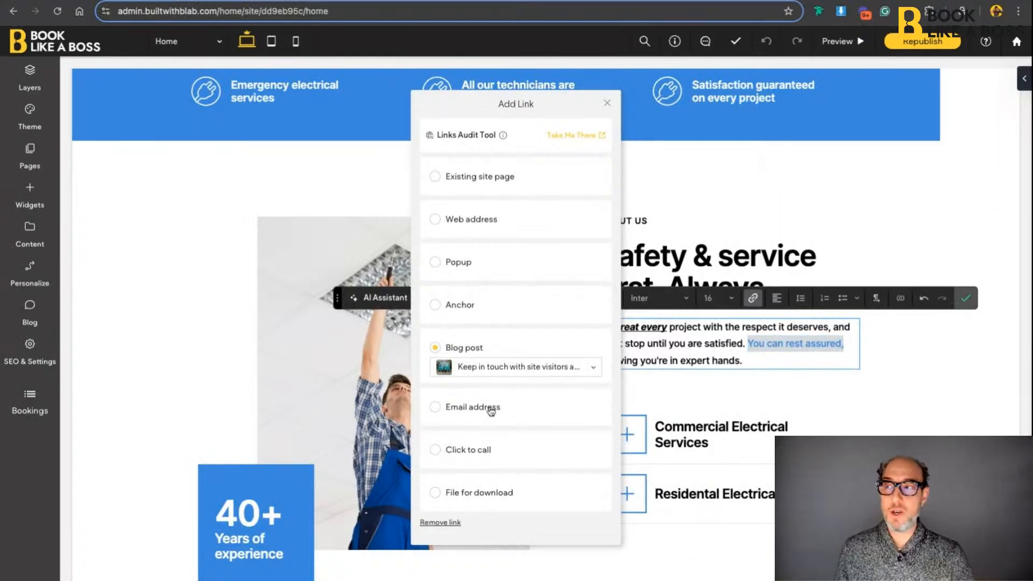
Review the Email address, Click to call and File for download link options, close the link settings and finish editing the paragraph
{"action": "left_click", "coordinate": [484, 407]}
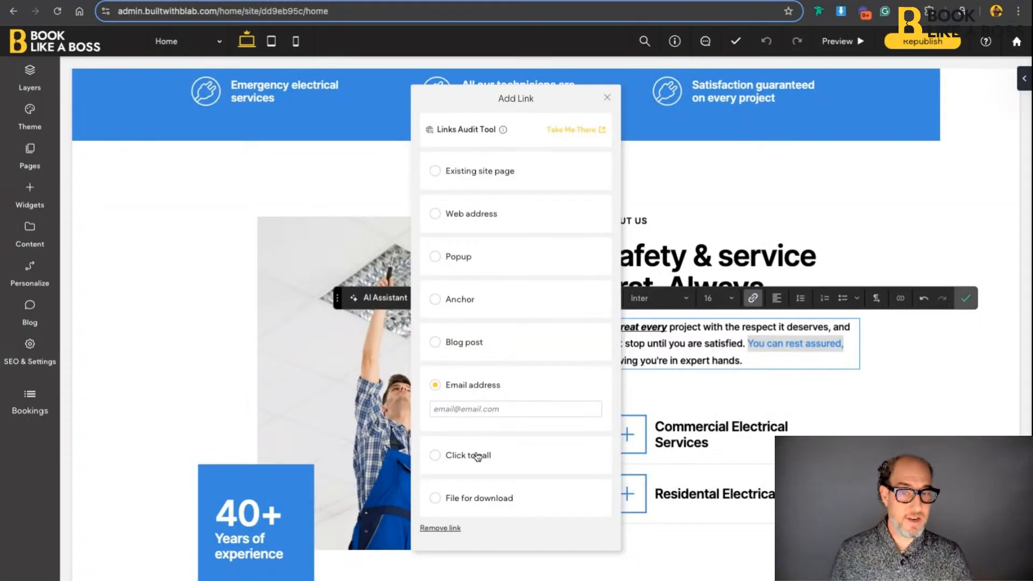
{"action": "left_click", "coordinate": [473, 454]}
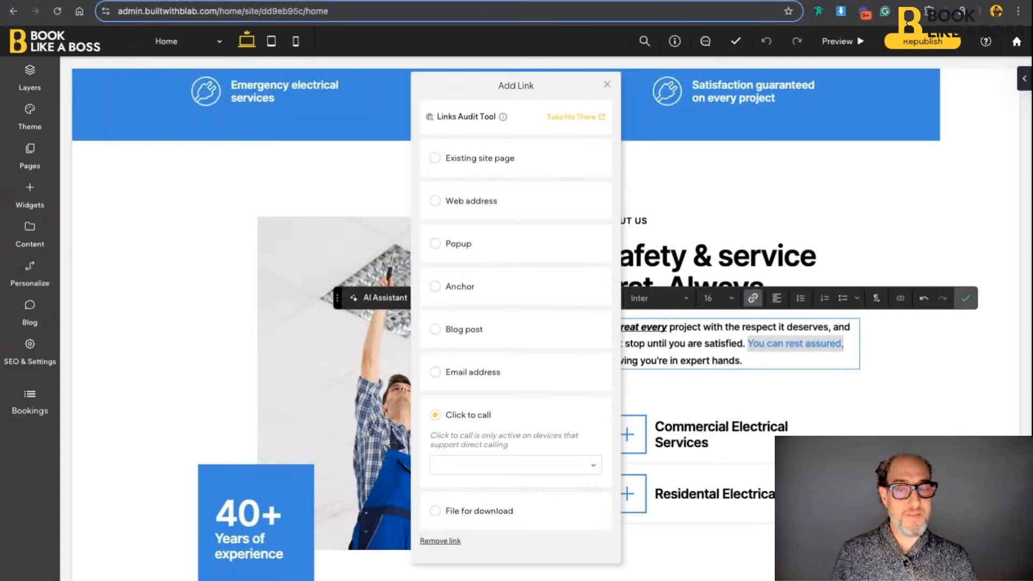
{"action": "left_click", "coordinate": [455, 513]}
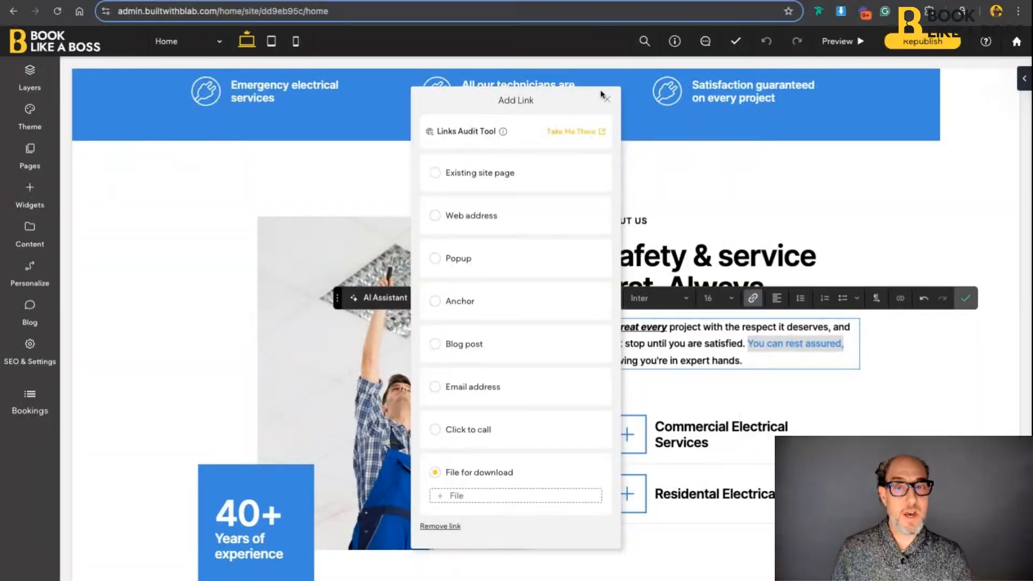
{"action": "left_click", "coordinate": [603, 97]}
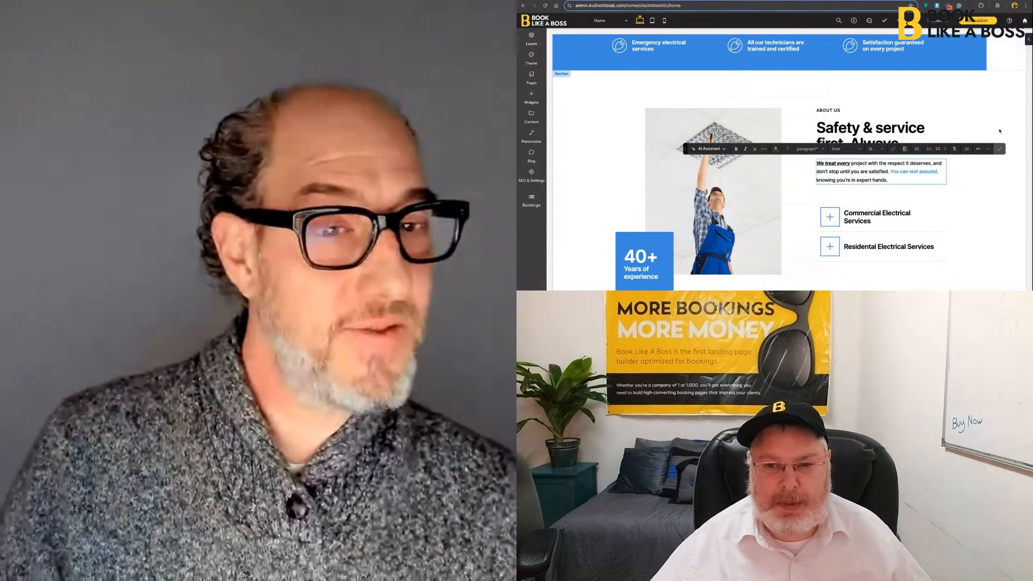
{"action": "left_click", "coordinate": [999, 149]}
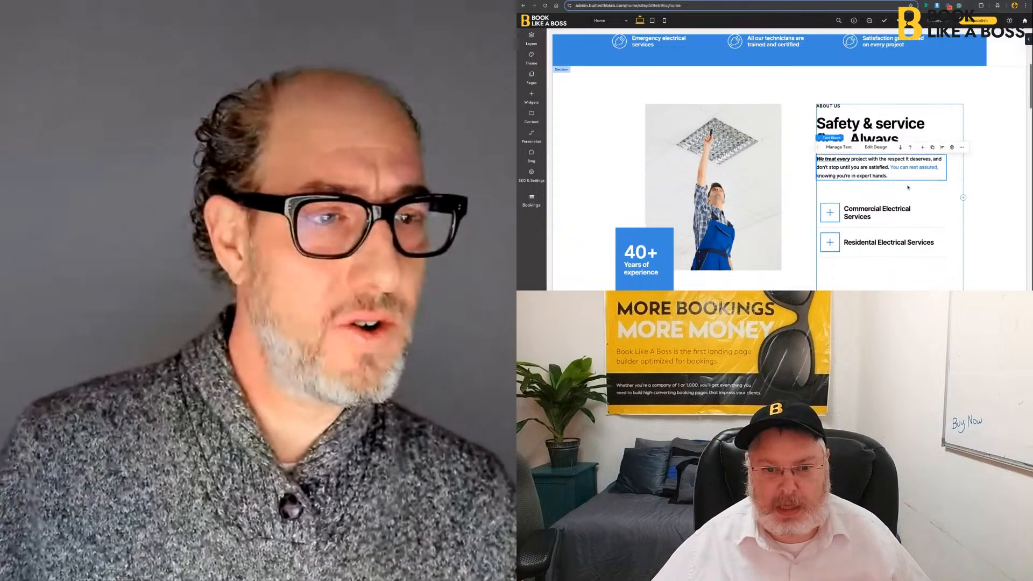
Look through the Home page from the hero banner to the footer, including its About Us, projects, services and reviews sections
{"action": "scroll", "coordinate": [907, 187], "scroll_direction": "down", "scroll_amount": 5}
{"action": "scroll", "coordinate": [789, 161], "scroll_direction": "down", "scroll_amount": 4}
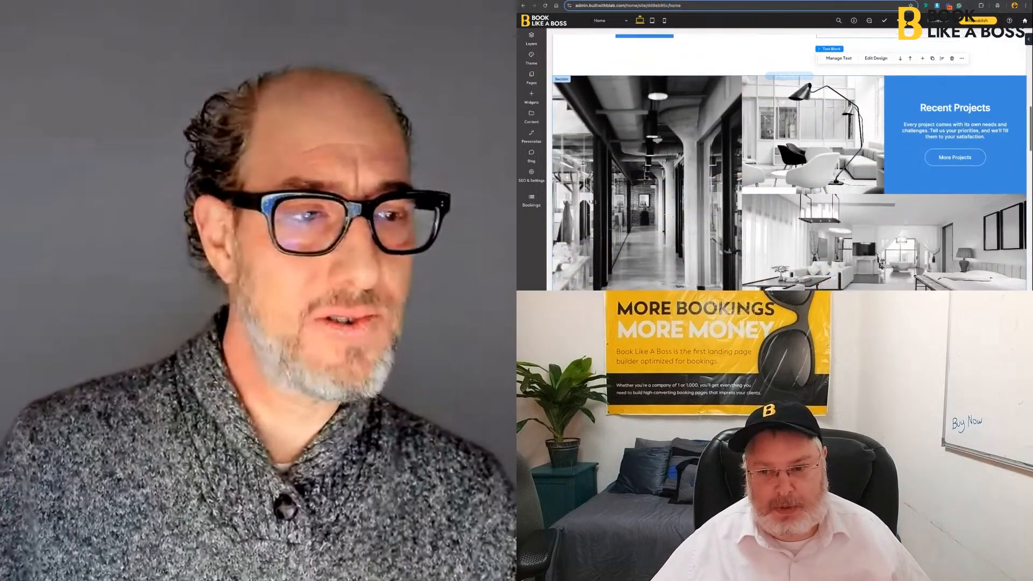
{"action": "scroll", "coordinate": [907, 129], "scroll_direction": "down", "scroll_amount": 1}
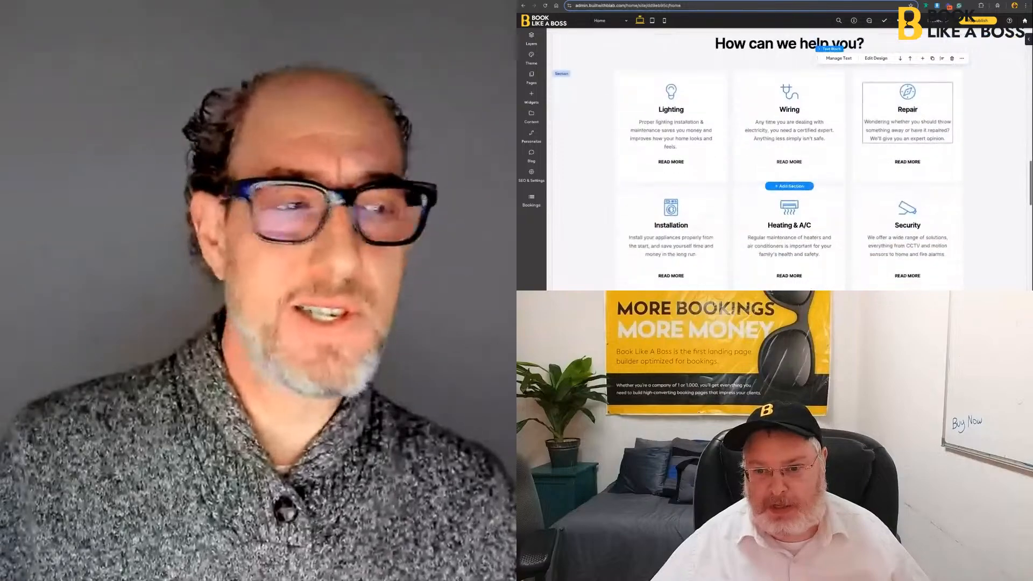
{"action": "scroll", "coordinate": [908, 129], "scroll_direction": "up", "scroll_amount": 6}
{"action": "scroll", "coordinate": [789, 162], "scroll_direction": "up", "scroll_amount": 8}
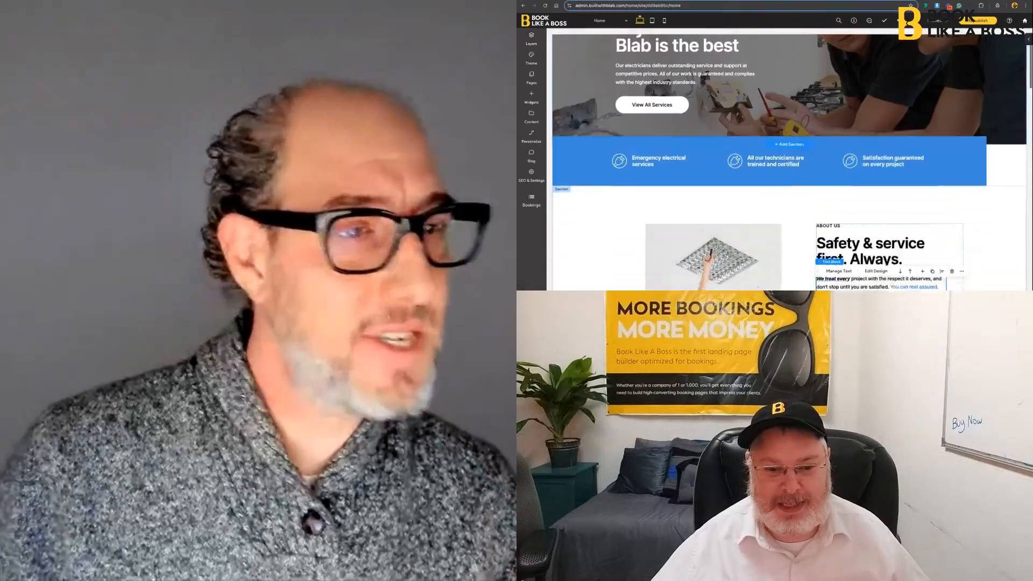
{"action": "scroll", "coordinate": [788, 161], "scroll_direction": "down", "scroll_amount": 10}
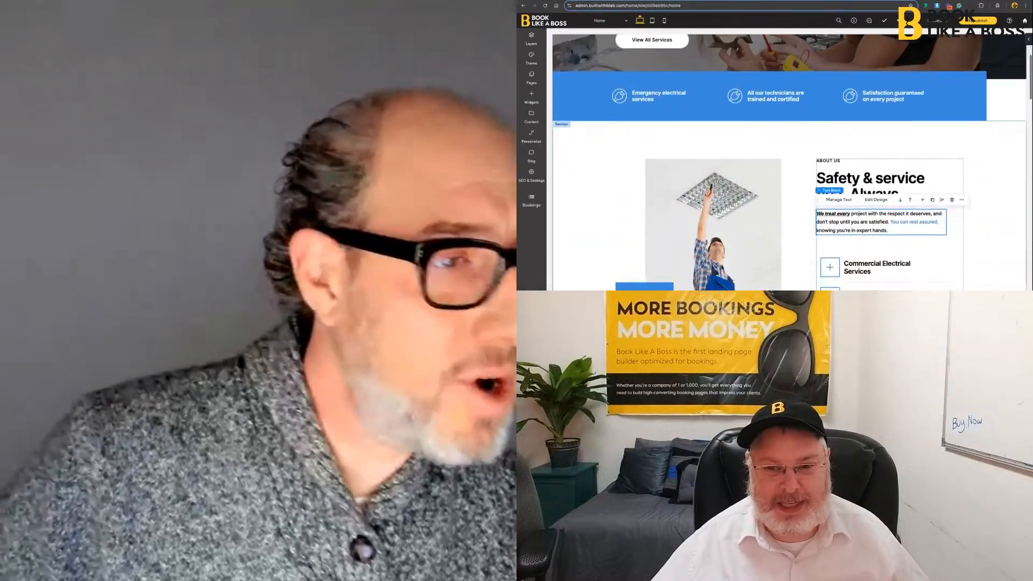
{"action": "scroll", "coordinate": [788, 161], "scroll_direction": "down", "scroll_amount": 5}
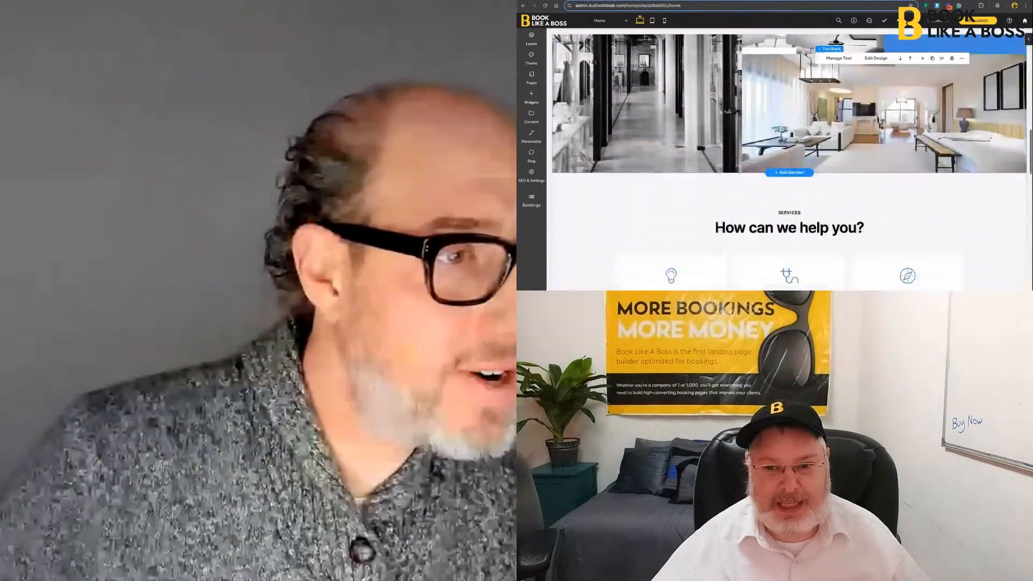
{"action": "scroll", "coordinate": [788, 161], "scroll_direction": "up", "scroll_amount": 10}
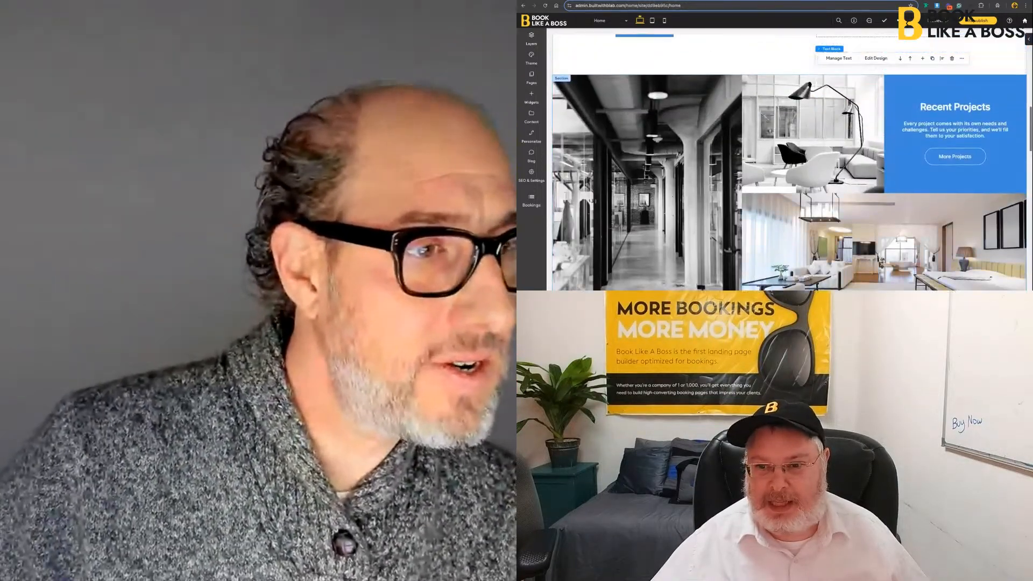
{"action": "scroll", "coordinate": [788, 161], "scroll_direction": "up", "scroll_amount": 4}
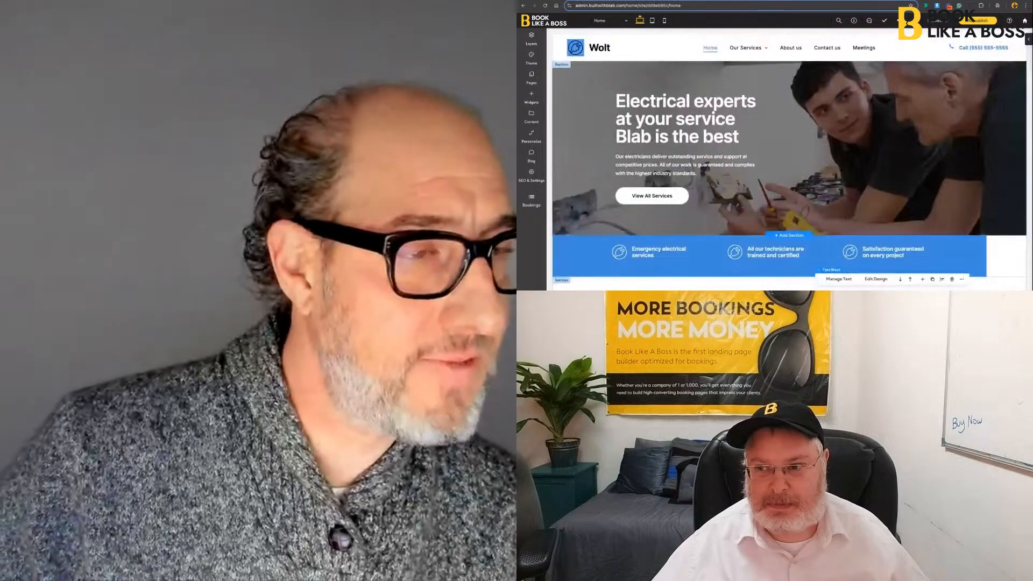
{"action": "scroll", "coordinate": [788, 161], "scroll_direction": "down", "scroll_amount": 3}
{"action": "scroll", "coordinate": [788, 162], "scroll_direction": "down", "scroll_amount": 5}
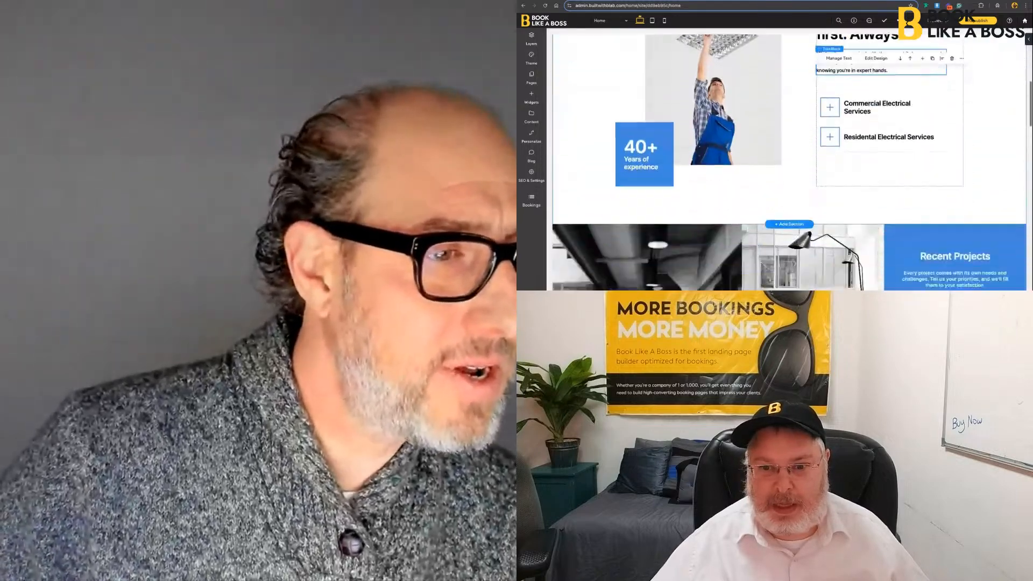
{"action": "scroll", "coordinate": [788, 161], "scroll_direction": "down", "scroll_amount": 8}
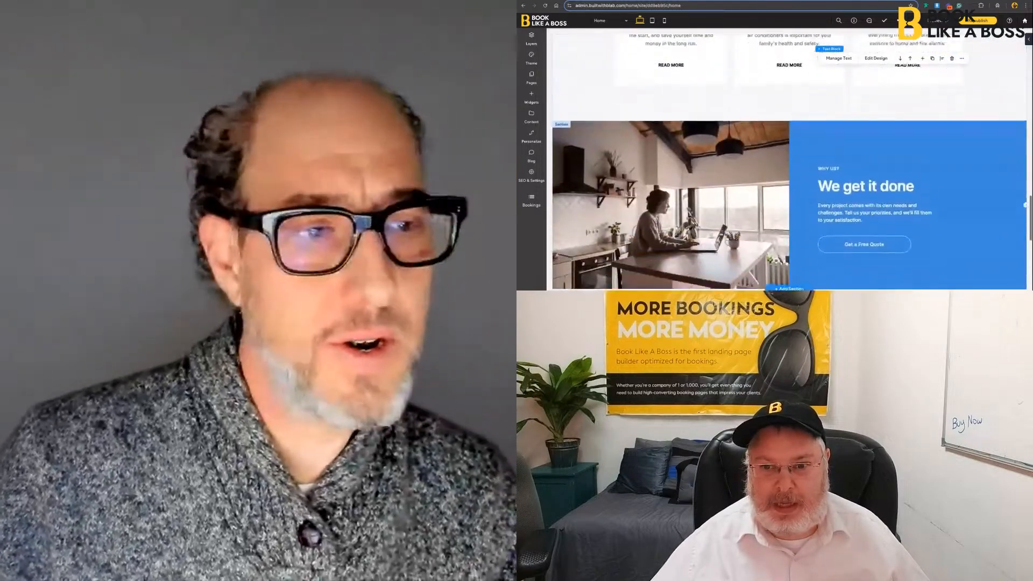
{"action": "scroll", "coordinate": [788, 161], "scroll_direction": "down", "scroll_amount": 2}
{"action": "scroll", "coordinate": [788, 162], "scroll_direction": "up", "scroll_amount": 10}
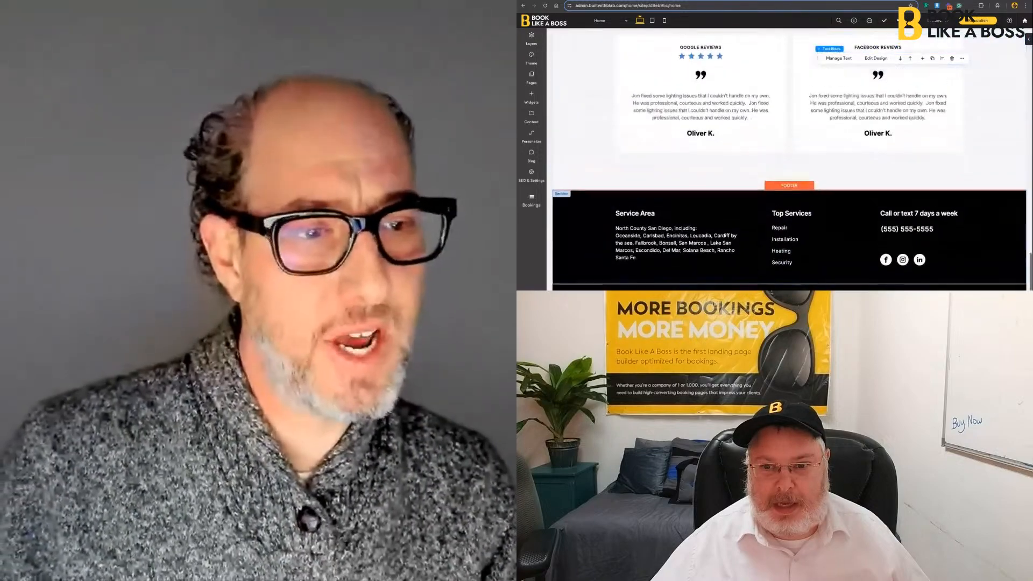
{"action": "scroll", "coordinate": [844, 139], "scroll_direction": "up", "scroll_amount": 5}
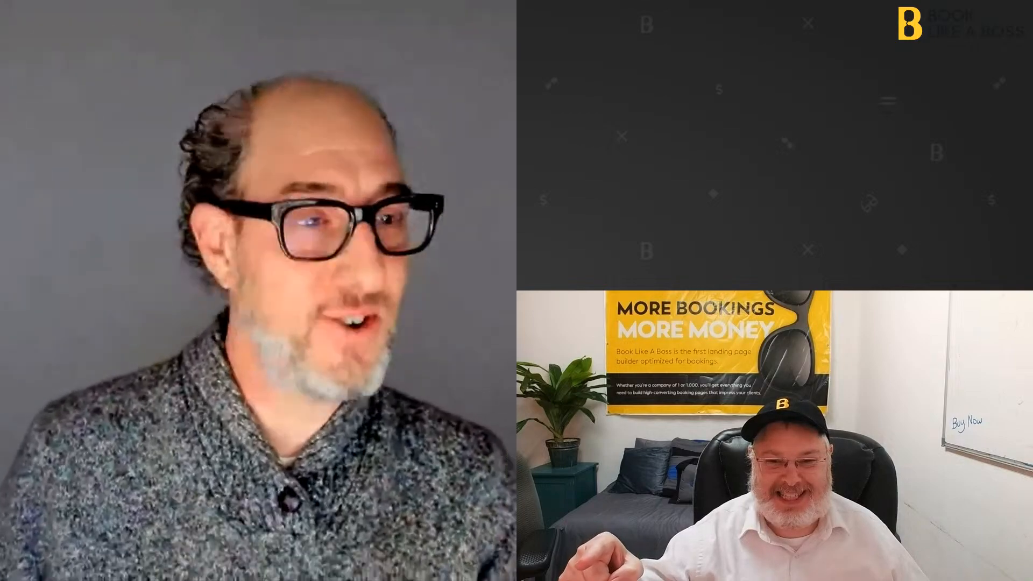
{"action": "scroll", "coordinate": [723, 125], "scroll_direction": "down", "scroll_amount": 1}
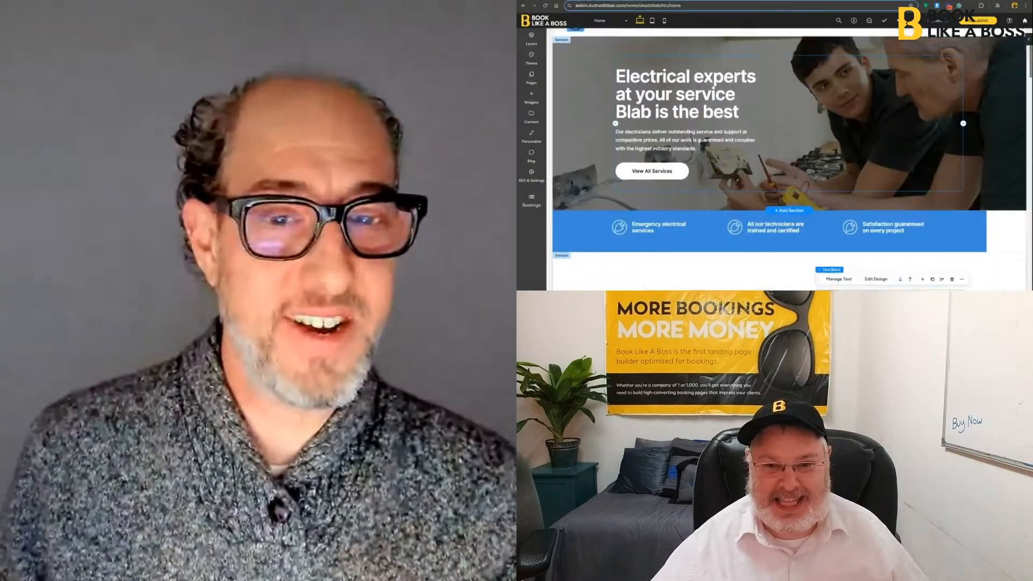
{"action": "scroll", "coordinate": [723, 125], "scroll_direction": "up", "scroll_amount": 1}
View the text formatting options of the hero heading "Electrical experts at your service Blab is the best" and leave text editing
{"action": "left_click", "coordinate": [723, 124]}
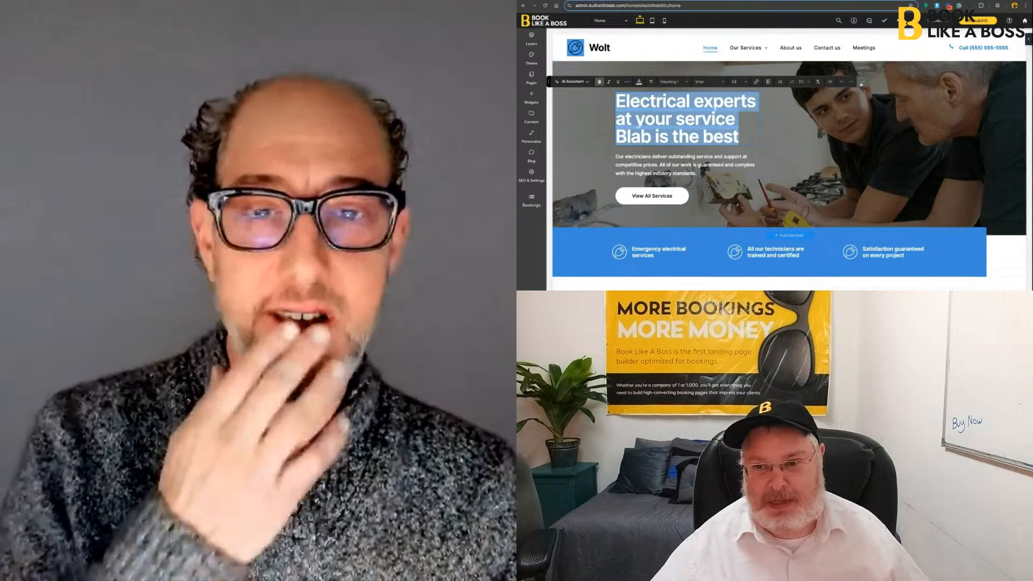
{"action": "left_click", "coordinate": [790, 144]}
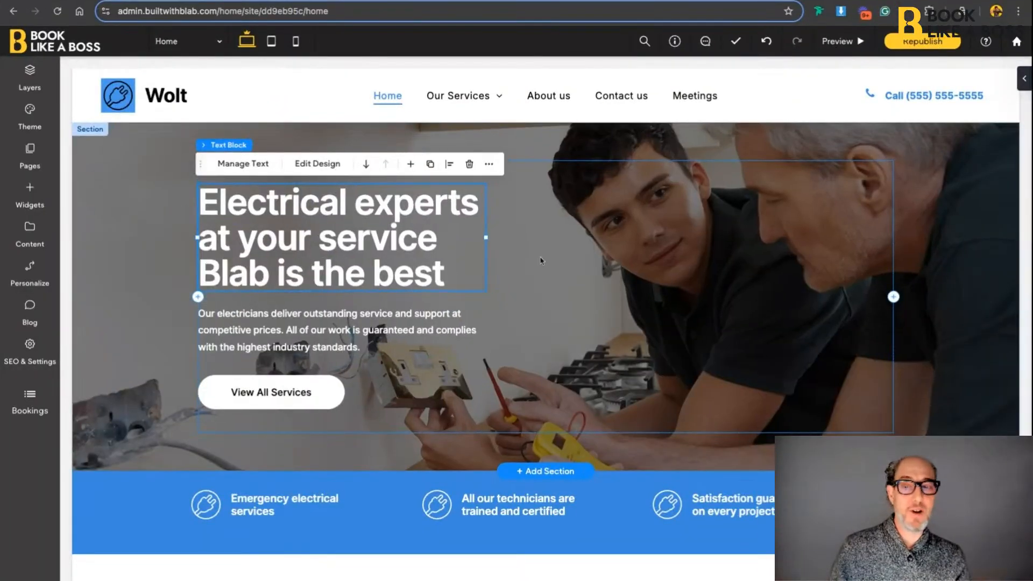
{"action": "double_click", "coordinate": [705, 253]}
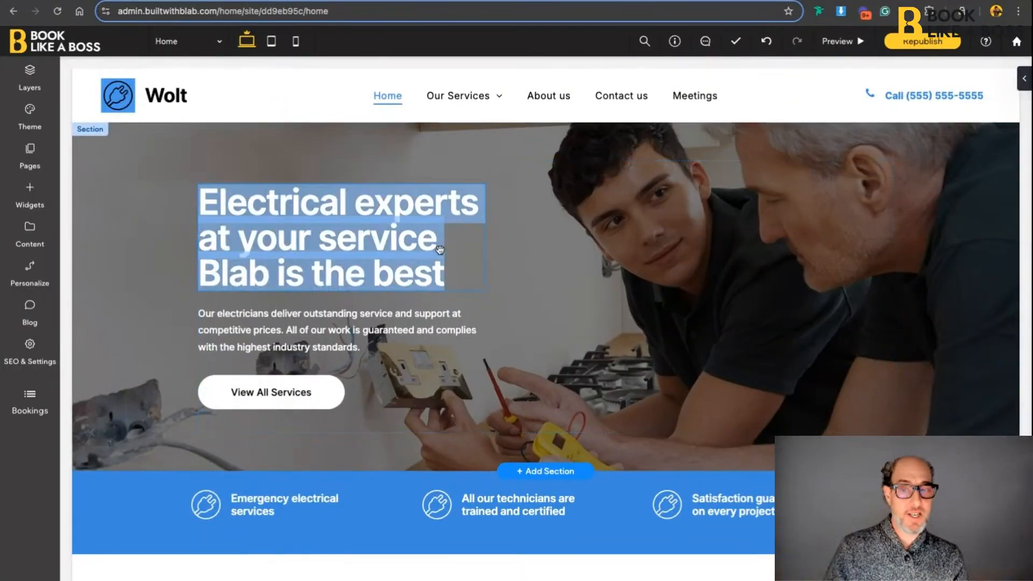
{"action": "scroll", "coordinate": [600, 467], "scroll_direction": "down", "scroll_amount": 5}
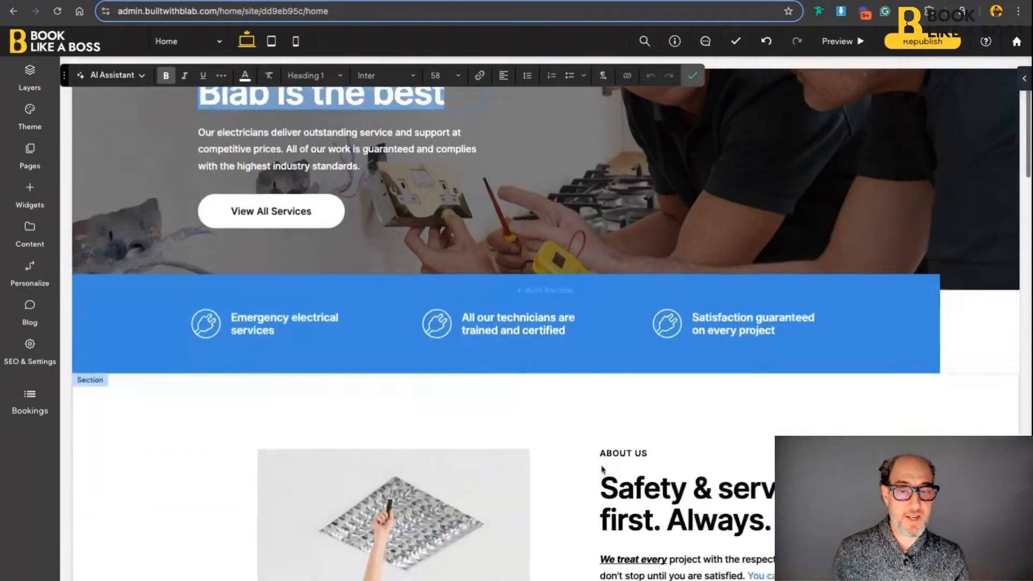
{"action": "left_click", "coordinate": [685, 461]}
Split the About Us paragraph after "don't" by inserting two line breaks
{"action": "scroll", "coordinate": [693, 473], "scroll_direction": "up", "scroll_amount": 5}
{"action": "scroll", "coordinate": [705, 487], "scroll_direction": "down", "scroll_amount": 8}
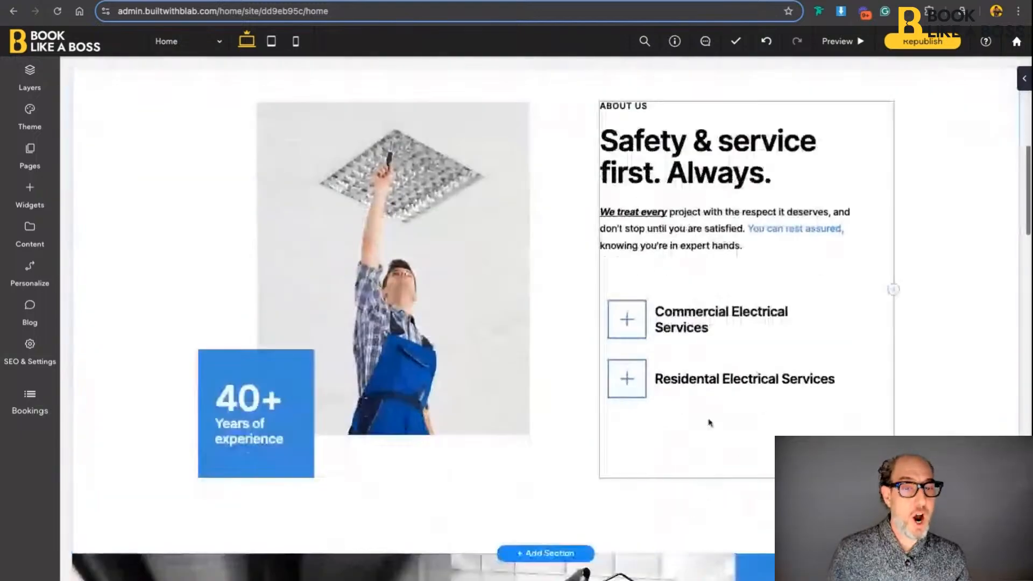
{"action": "double_click", "coordinate": [737, 242]}
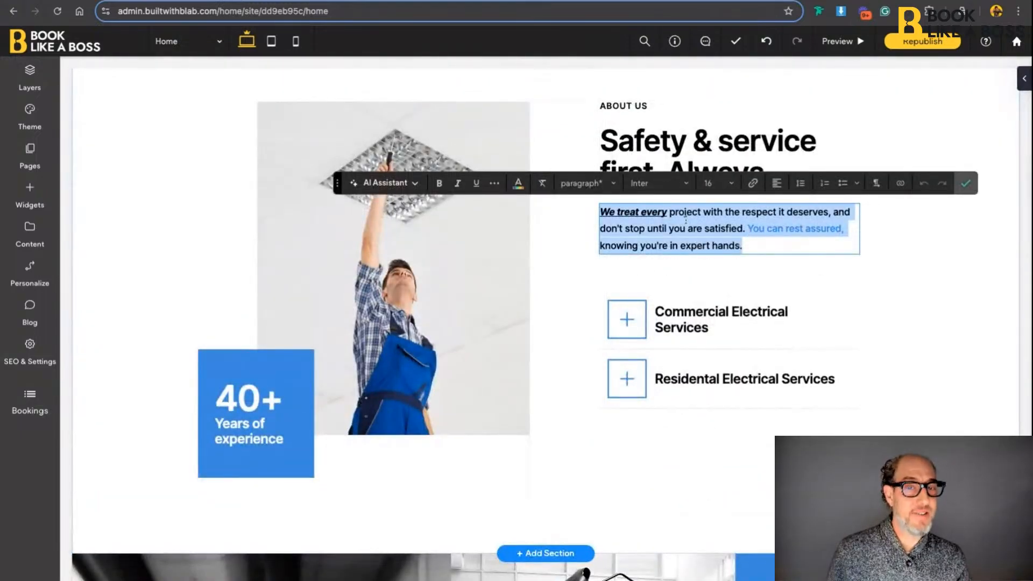
{"action": "left_click", "coordinate": [624, 233]}
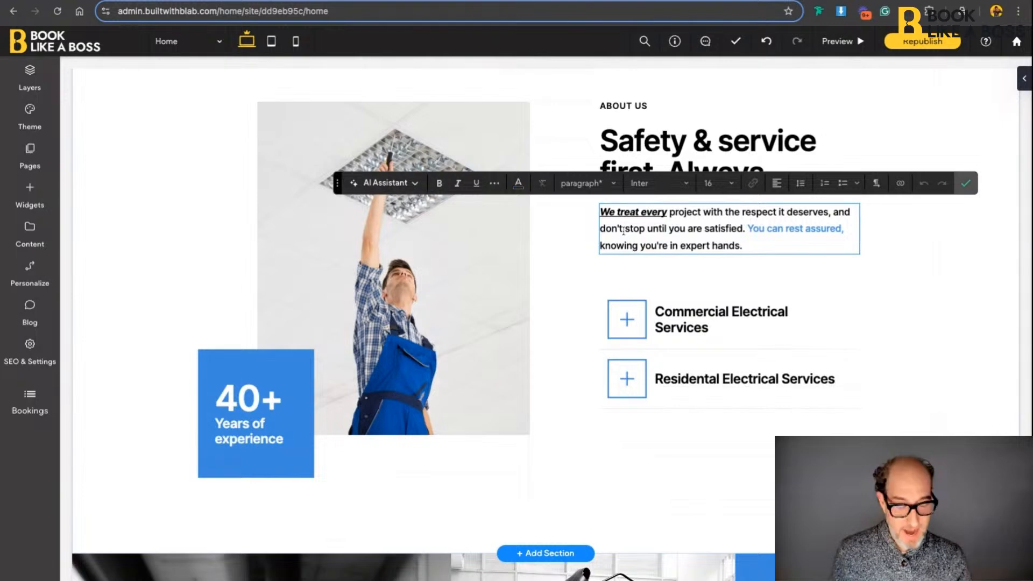
{"action": "key", "text": "Return"}
{"action": "key", "text": "Return"}
Apply the Heading 1 style to the About Us text from "stop until you are satisfied." through "expert hands."
{"action": "left_click", "coordinate": [717, 282]}
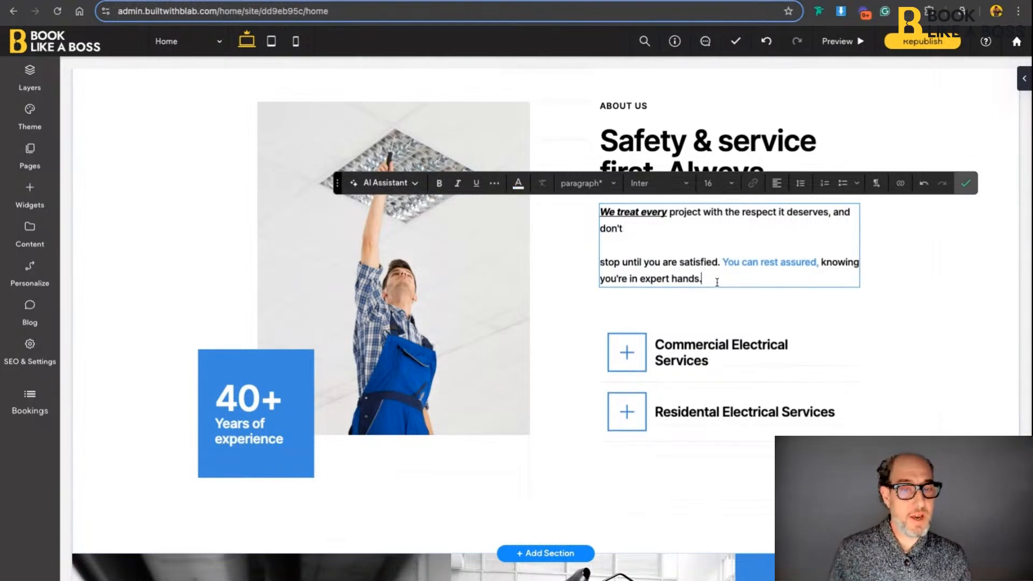
{"action": "key", "text": "alt+shift+Left"}
{"action": "key", "text": "alt+shift+Left"}
{"action": "key", "text": "alt+shift+Left"}
{"action": "key", "text": "alt+shift+Left"}
{"action": "key", "text": "shift+Up"}
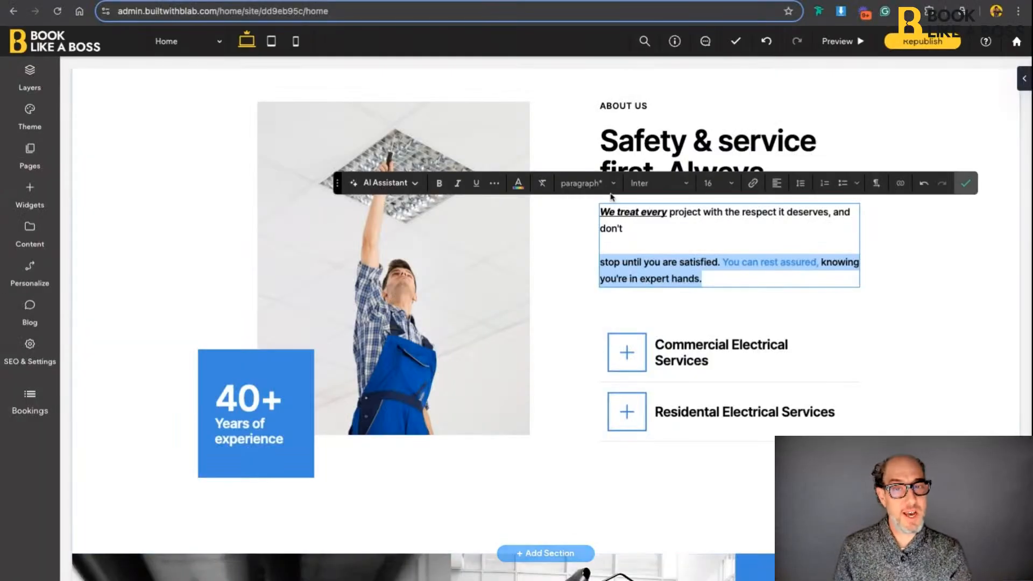
{"action": "left_click", "coordinate": [610, 185]}
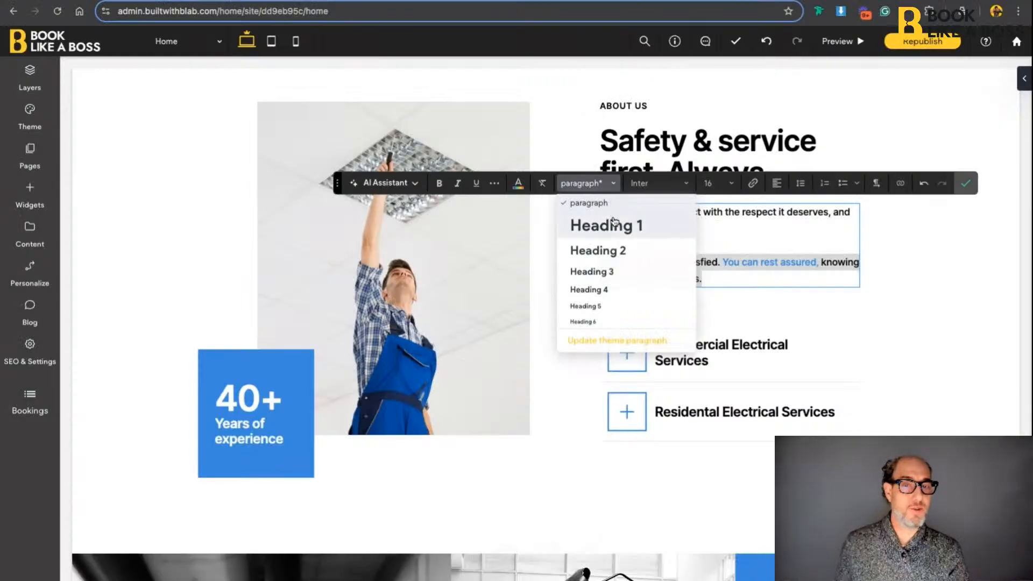
{"action": "left_click", "coordinate": [614, 222]}
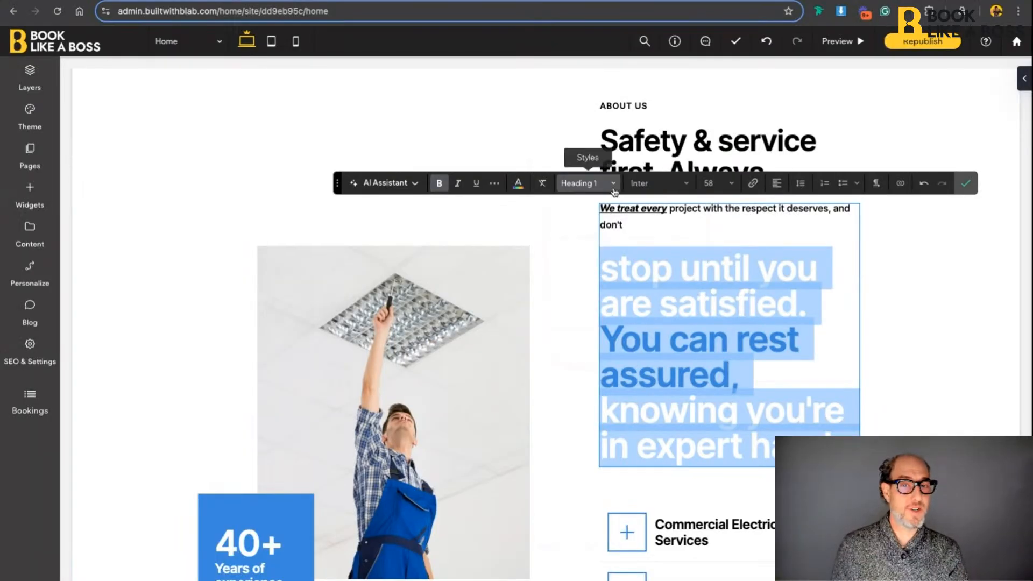
Try the Heading 2 style on the selected About Us text and set it to Heading 3
{"action": "left_click", "coordinate": [592, 182]}
{"action": "left_click", "coordinate": [619, 249]}
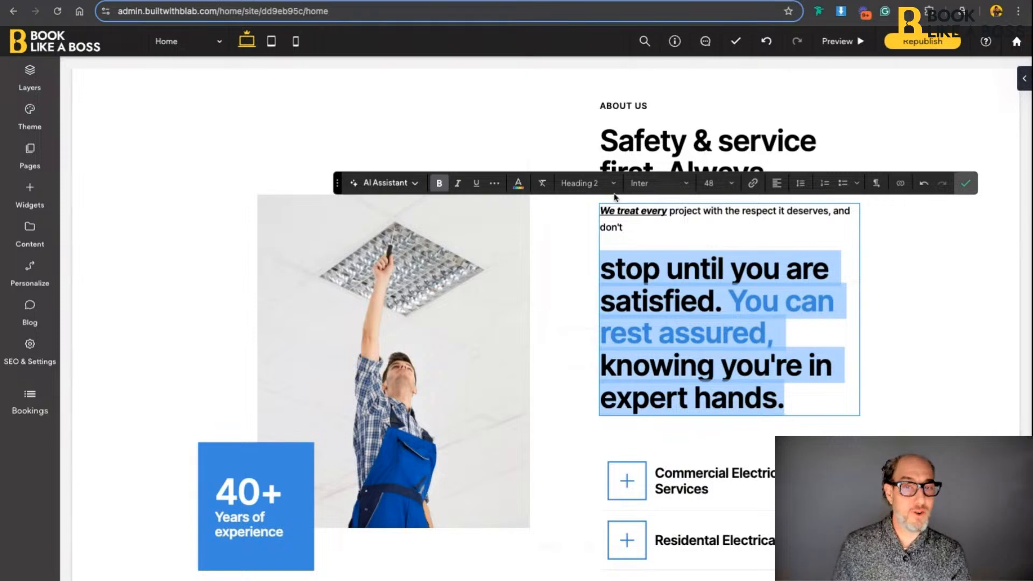
{"action": "left_click", "coordinate": [589, 183]}
{"action": "left_click", "coordinate": [602, 270]}
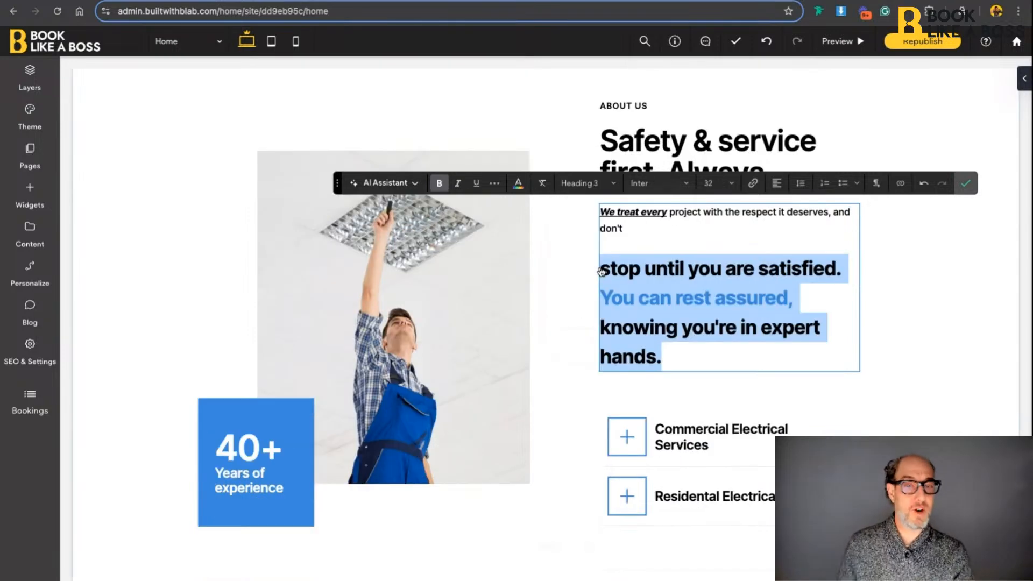
Apply the Abril Fatface font to the word "you" in the About Us text "stop until you are satisfied."
{"action": "left_click", "coordinate": [587, 183]}
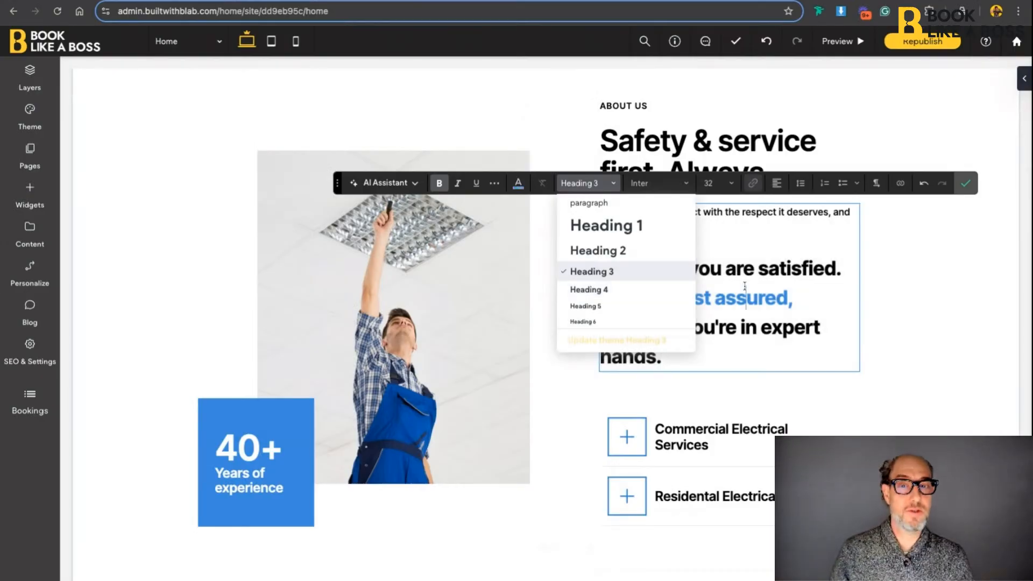
{"action": "left_click", "coordinate": [735, 289]}
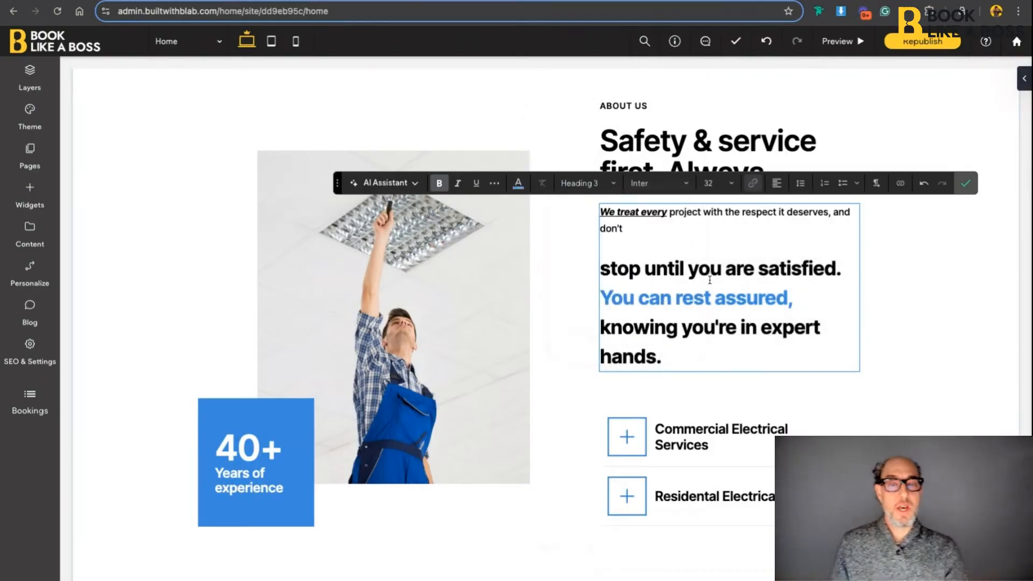
{"action": "double_click", "coordinate": [720, 269]}
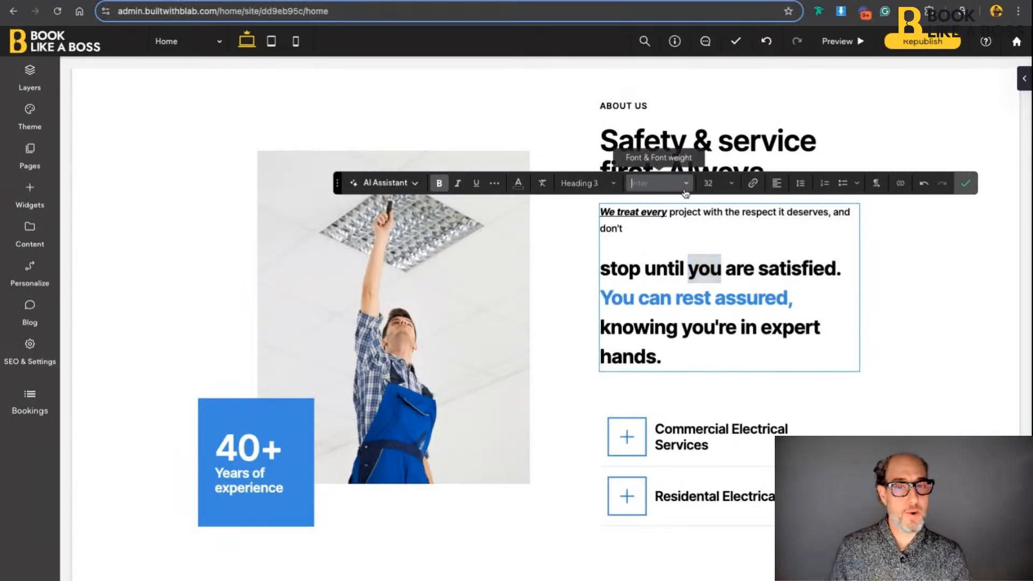
{"action": "left_click", "coordinate": [642, 183]}
{"action": "left_click", "coordinate": [676, 278]}
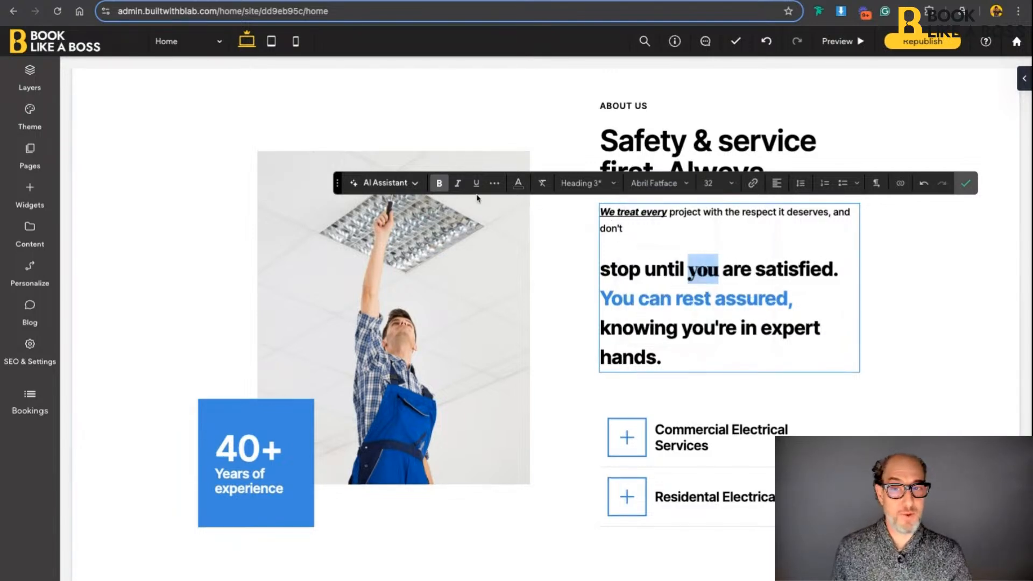
Colour the word "you" in the About Us text with theme Color #3 and set its font size to 60
{"action": "left_click", "coordinate": [518, 183]}
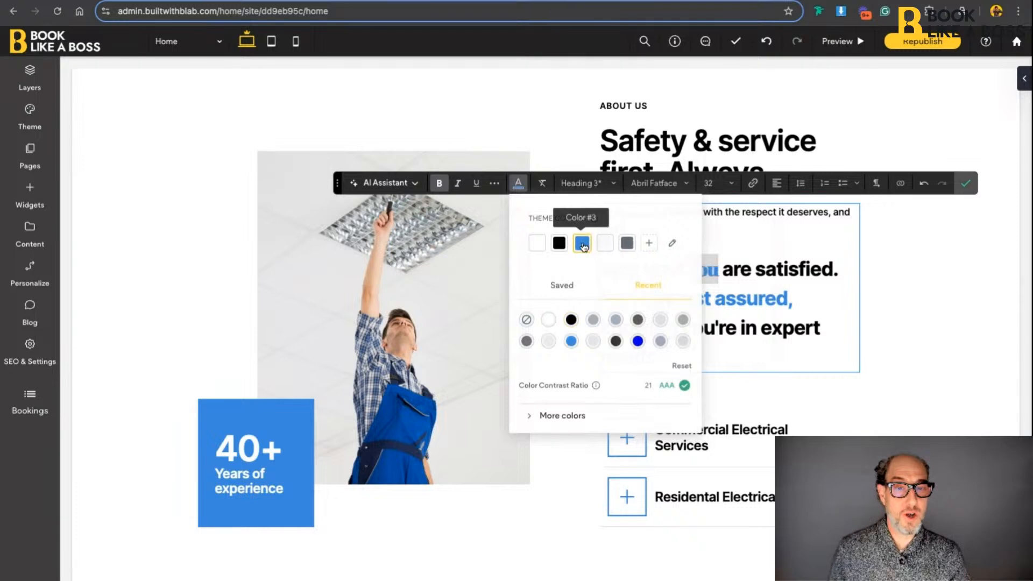
{"action": "left_click", "coordinate": [717, 184]}
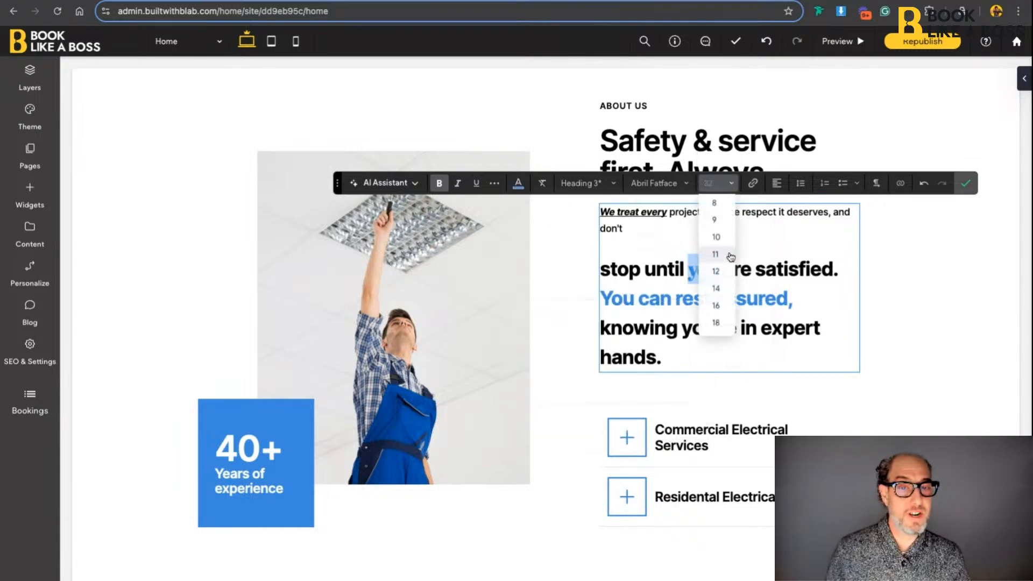
{"action": "left_click", "coordinate": [718, 293]}
{"action": "left_click", "coordinate": [762, 297]}
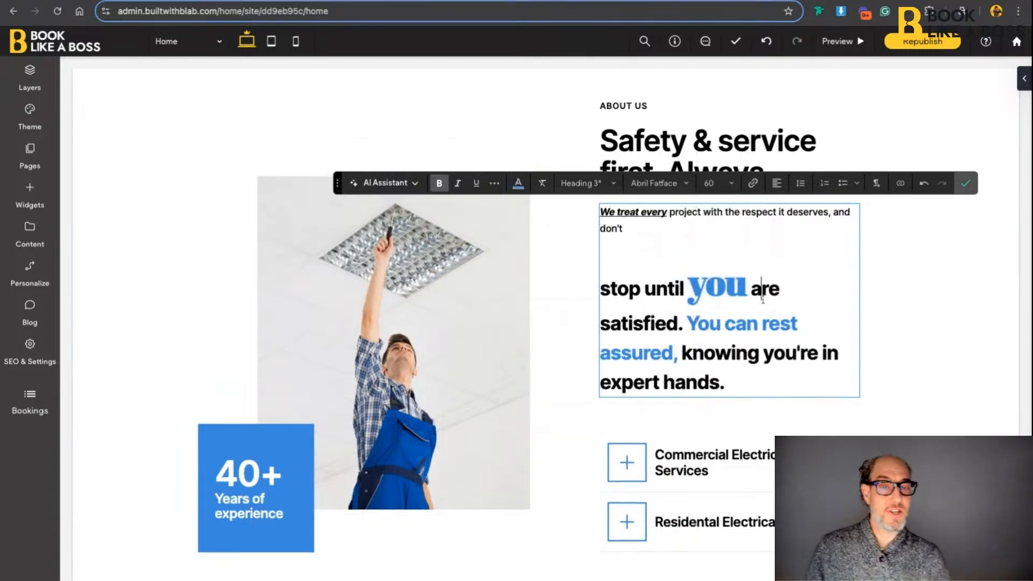
{"action": "left_click", "coordinate": [783, 294]}
{"action": "key", "text": "shift+Left"}
{"action": "key", "text": "shift+Left"}
{"action": "key", "text": "shift+Left"}
{"action": "key", "text": "shift+Left"}
{"action": "key", "text": "shift+Left"}
{"action": "key", "text": "shift+Left"}
{"action": "key", "text": "shift+Left"}
{"action": "key", "text": "shift+Left"}
{"action": "key", "text": "shift+Left"}
{"action": "key", "text": "shift+Left"}
{"action": "key", "text": "shift+Left"}
{"action": "key", "text": "shift+Left"}
{"action": "key", "text": "shift+Left"}
{"action": "key", "text": "shift+Left"}
{"action": "key", "text": "shift+Left"}
{"action": "key", "text": "shift+Left"}
{"action": "key", "text": "shift+Left"}
{"action": "key", "text": "shift+Left"}
{"action": "key", "text": "shift+Left"}
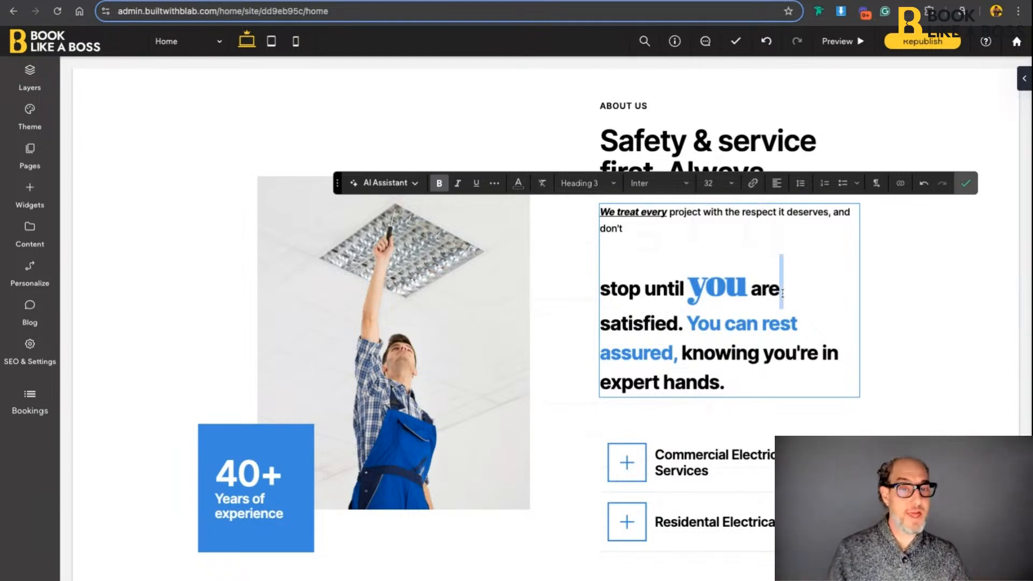
{"action": "left_click", "coordinate": [740, 291]}
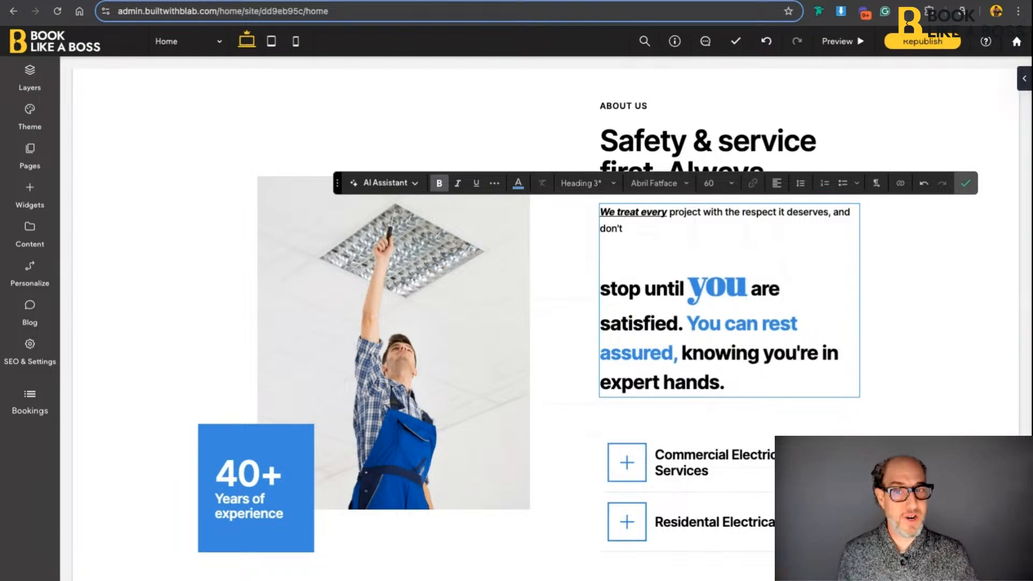
Select the whole About Us text, examine the AI Assistant's writing and quick edit options, and leave text editing
{"action": "left_click", "coordinate": [776, 268]}
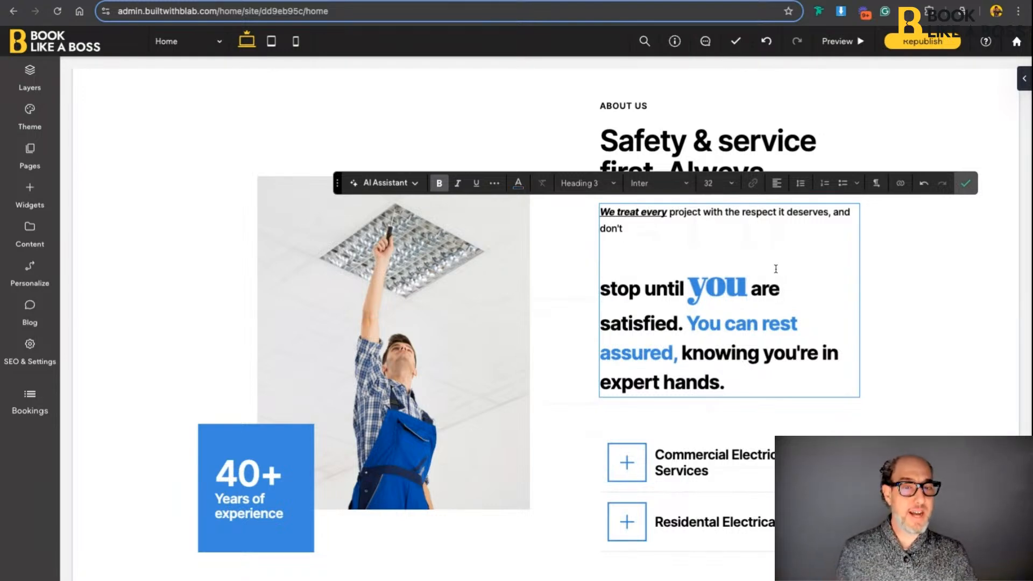
{"action": "triple_click", "coordinate": [776, 268]}
{"action": "triple_click", "coordinate": [776, 269]}
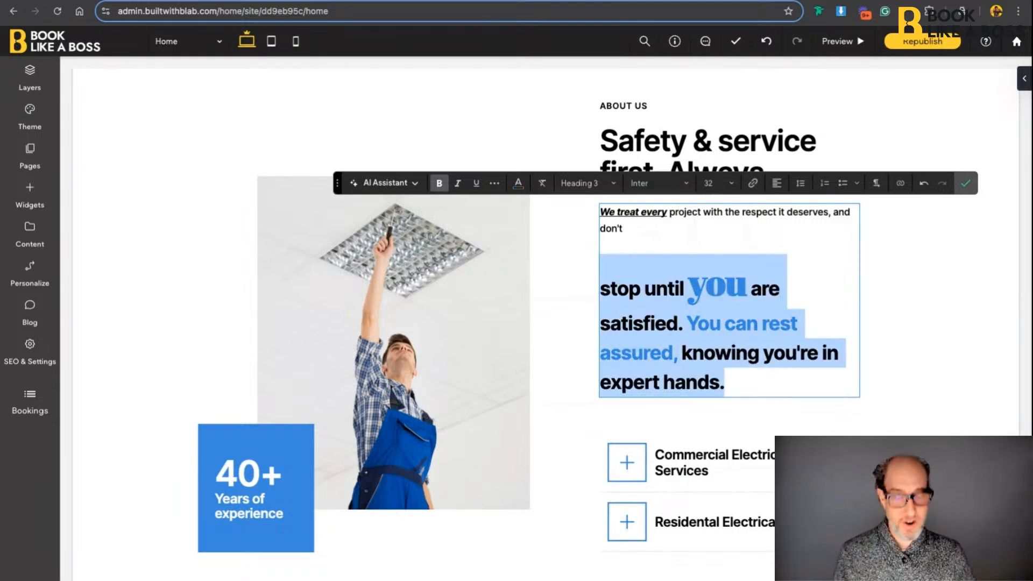
{"action": "key", "text": "super+a"}
{"action": "left_click", "coordinate": [415, 185]}
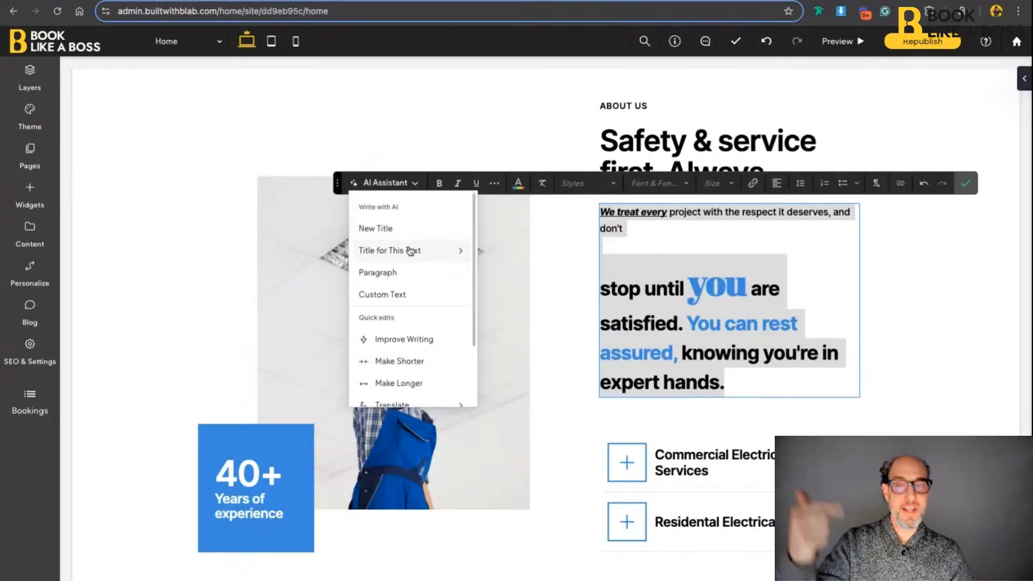
{"action": "mouse_move", "coordinate": [412, 257]}
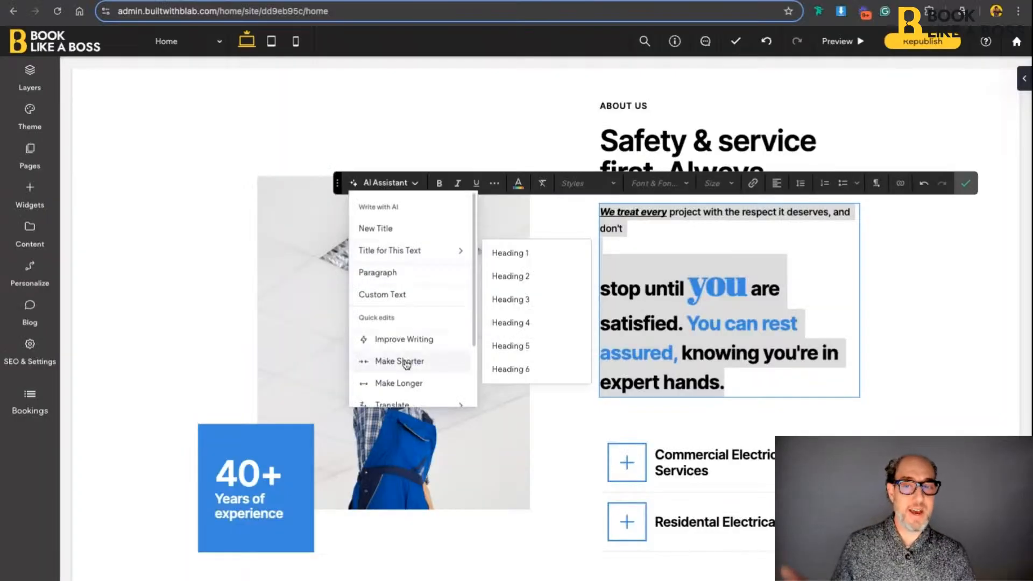
{"action": "scroll", "coordinate": [406, 362], "scroll_direction": "down", "scroll_amount": 3}
{"action": "scroll", "coordinate": [411, 364], "scroll_direction": "up", "scroll_amount": 3}
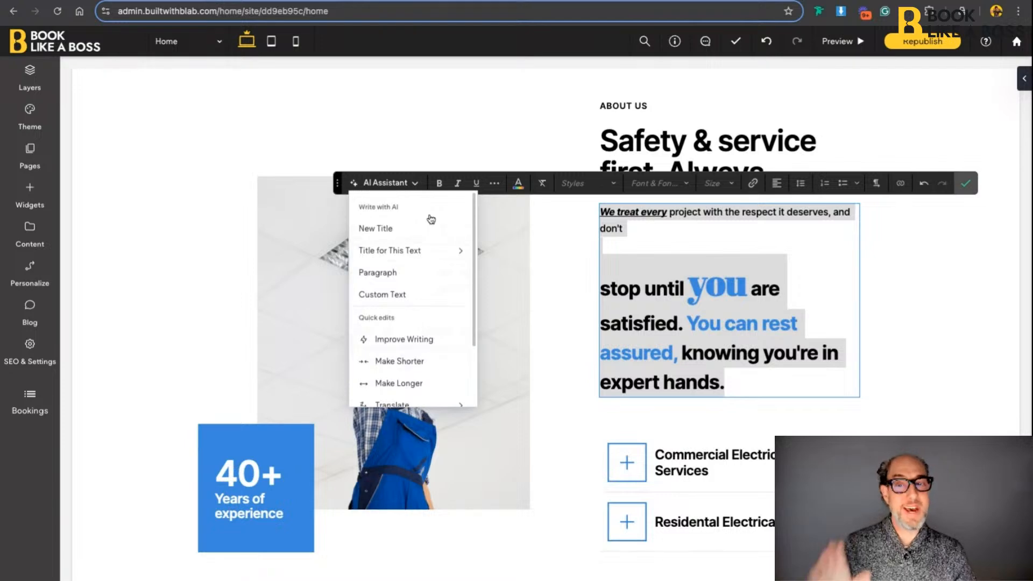
{"action": "left_click", "coordinate": [415, 182]}
{"action": "left_click", "coordinate": [750, 305]}
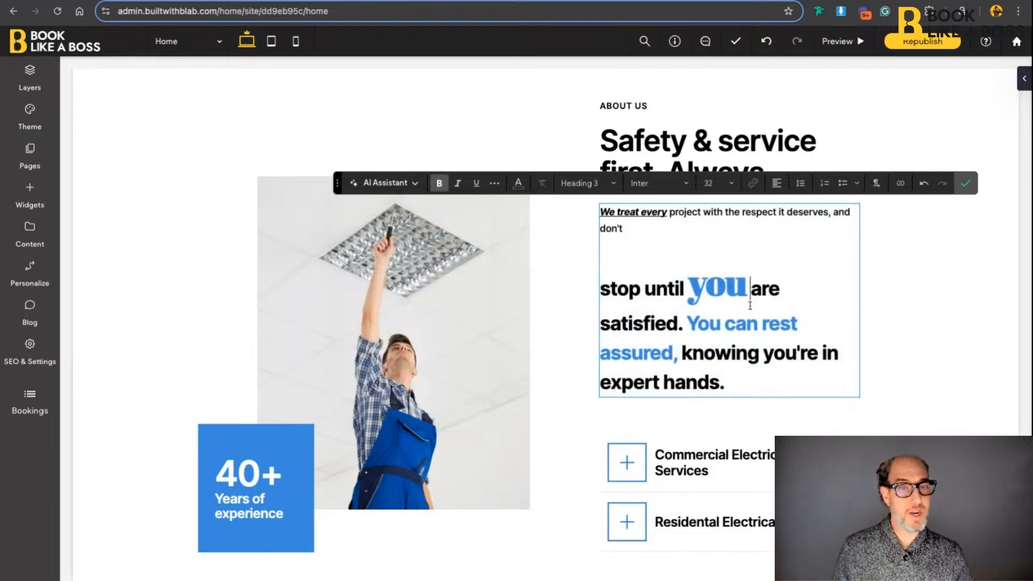
{"action": "left_click", "coordinate": [962, 188]}
{"action": "double_click", "coordinate": [776, 248]}
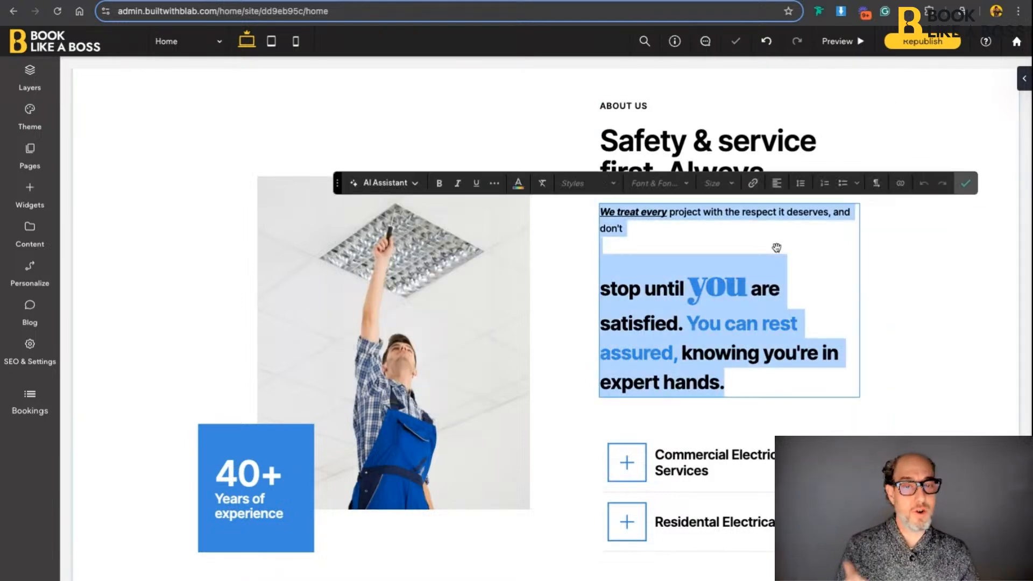
{"action": "left_click", "coordinate": [418, 183]}
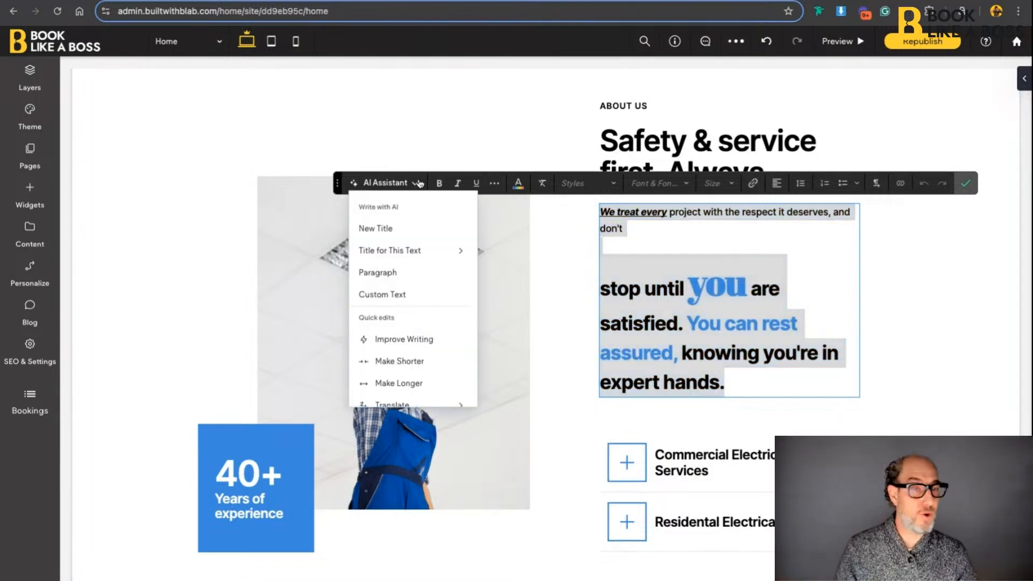
{"action": "left_click", "coordinate": [419, 183]}
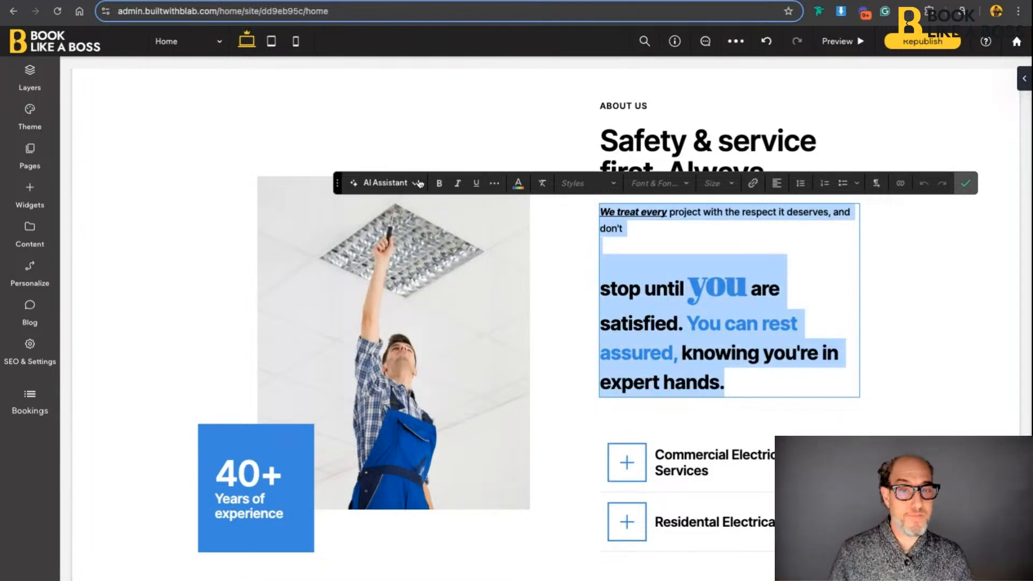
{"action": "left_click", "coordinate": [965, 183]}
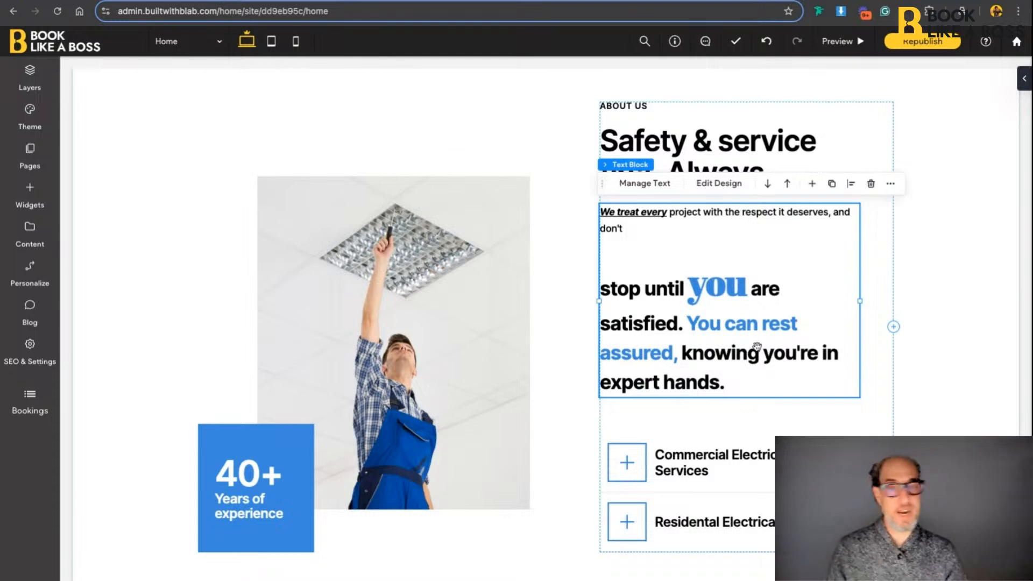
{"action": "double_click", "coordinate": [803, 269]}
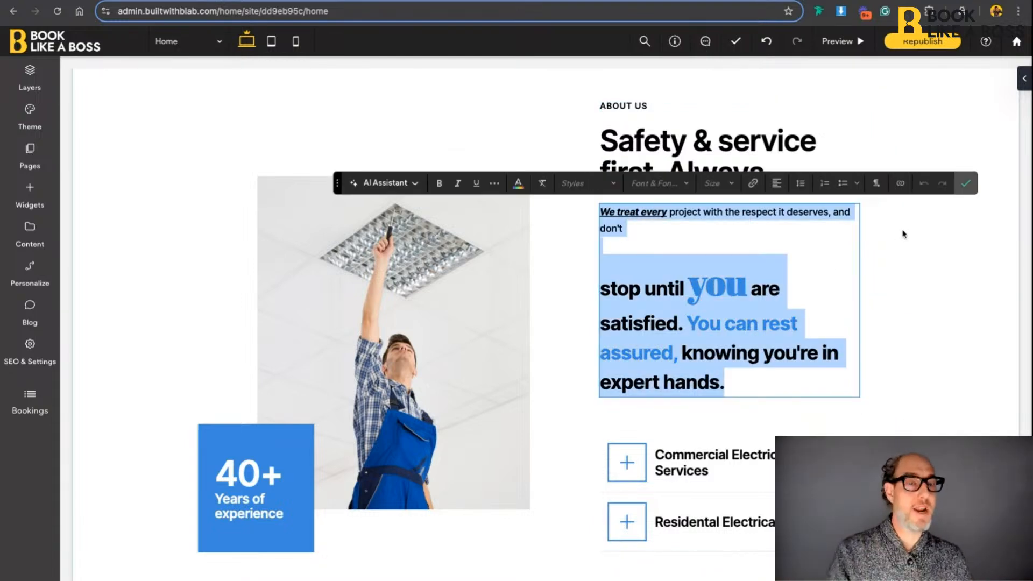
{"action": "left_click", "coordinate": [954, 209]}
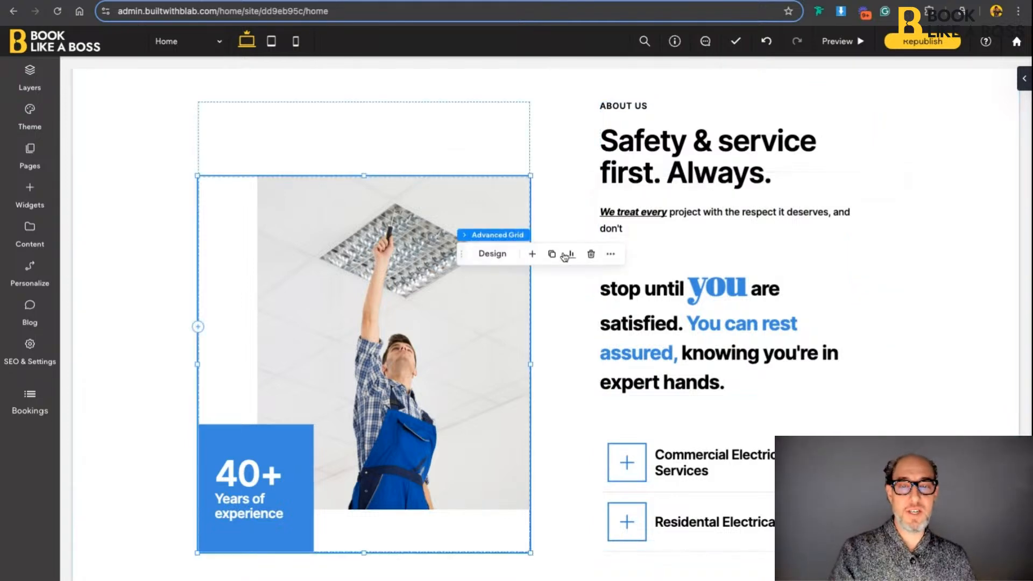
{"action": "left_click", "coordinate": [641, 458]}
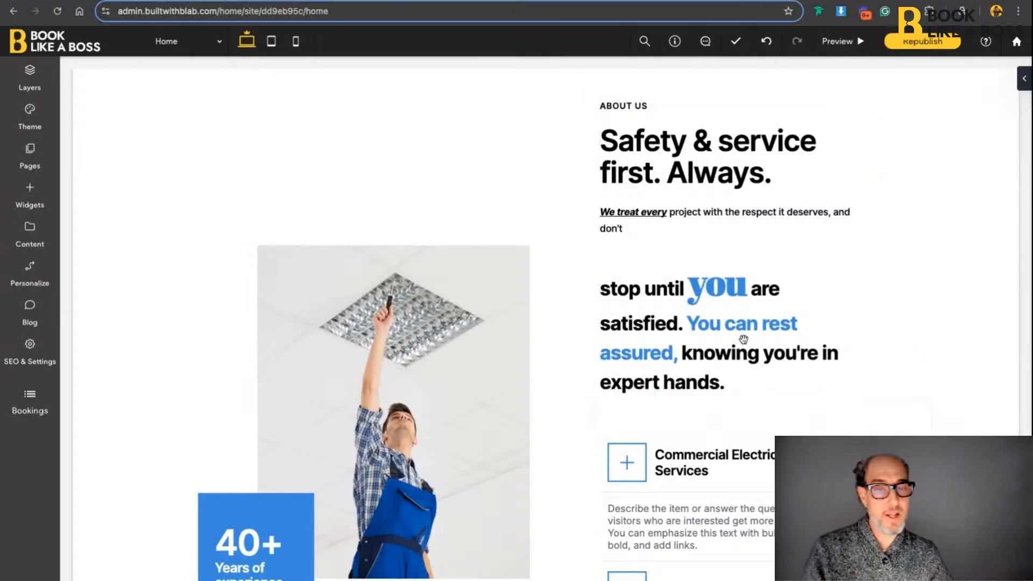
{"action": "double_click", "coordinate": [742, 342]}
{"action": "left_click", "coordinate": [925, 339]}
Examine the alignment and size options in the About Us text block's design settings and close them
{"action": "double_click", "coordinate": [762, 334]}
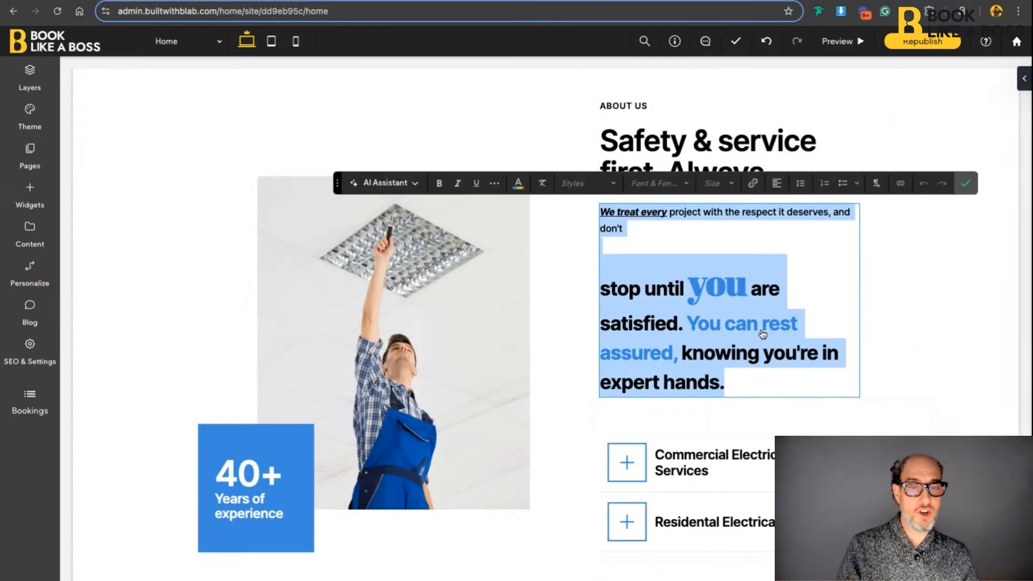
{"action": "left_click", "coordinate": [965, 183]}
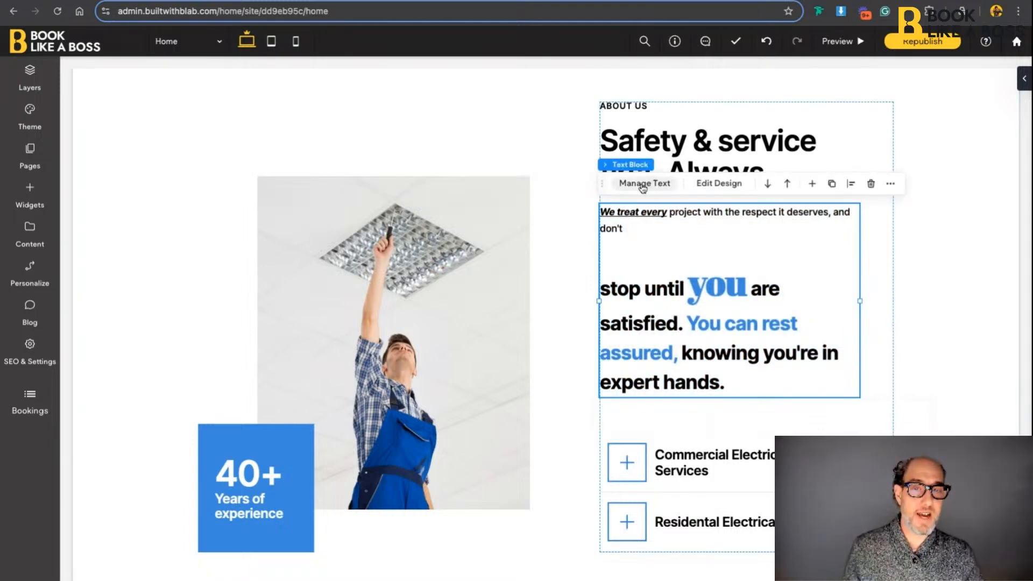
{"action": "left_click", "coordinate": [715, 184]}
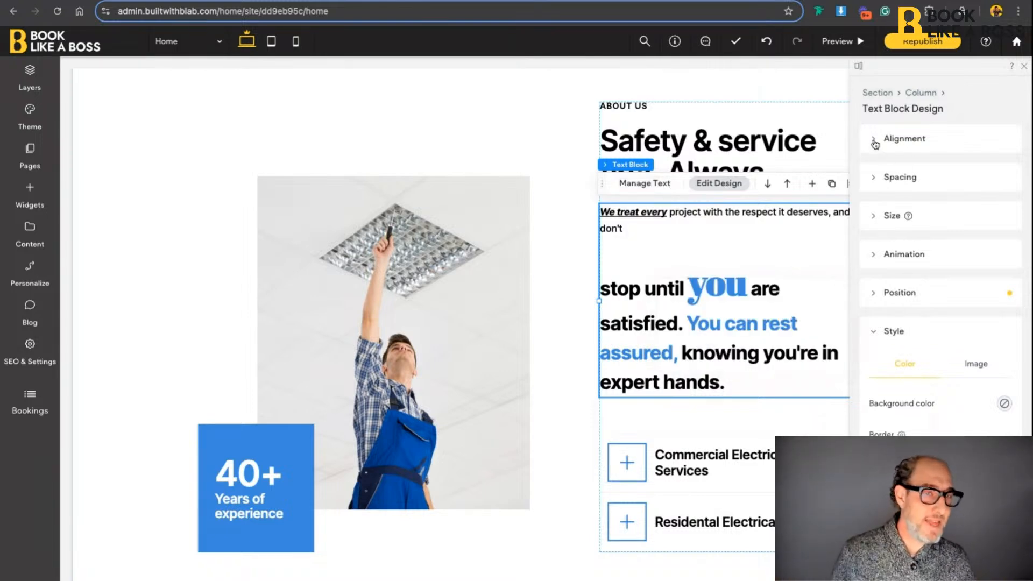
{"action": "left_click", "coordinate": [875, 141]}
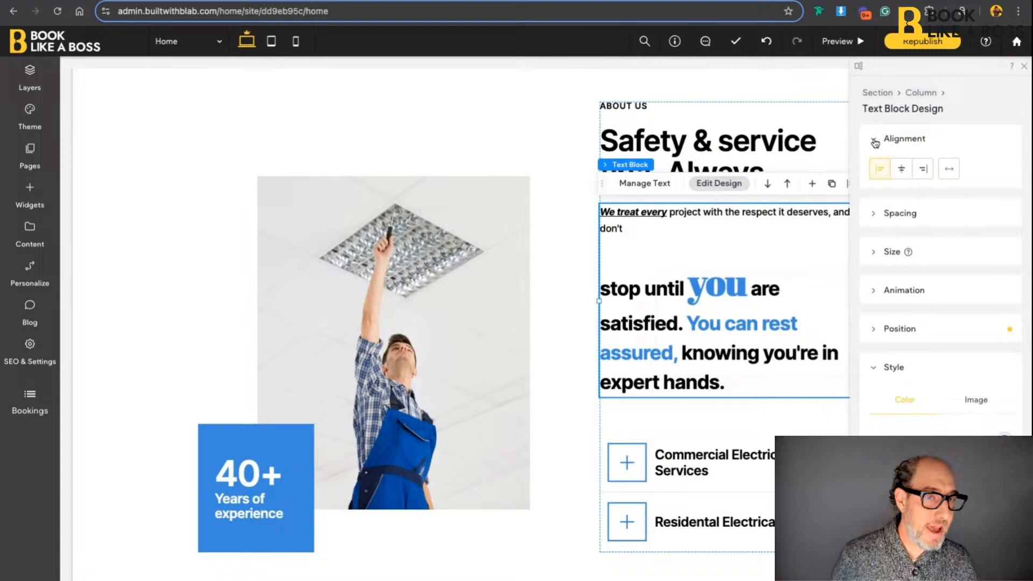
{"action": "left_click", "coordinate": [899, 178]}
{"action": "left_click", "coordinate": [880, 170]}
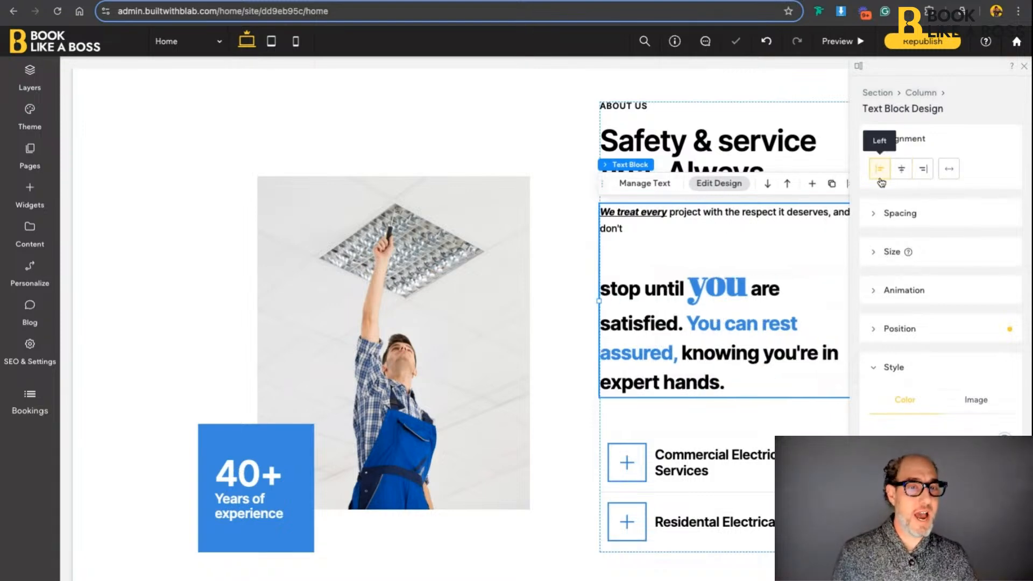
{"action": "left_click", "coordinate": [871, 253]}
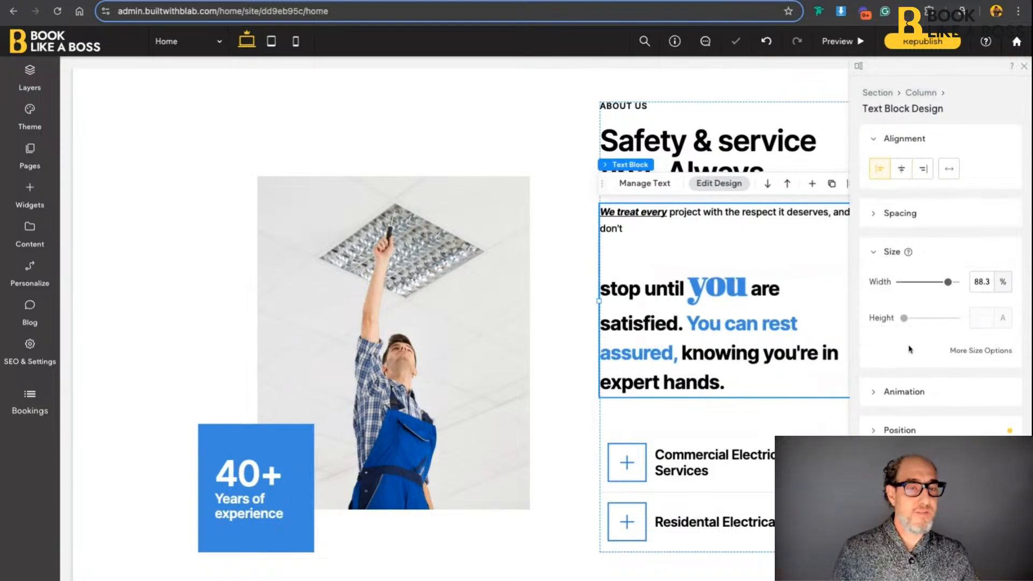
{"action": "scroll", "coordinate": [909, 349], "scroll_direction": "down", "scroll_amount": 2}
{"action": "scroll", "coordinate": [909, 347], "scroll_direction": "up", "scroll_amount": 2}
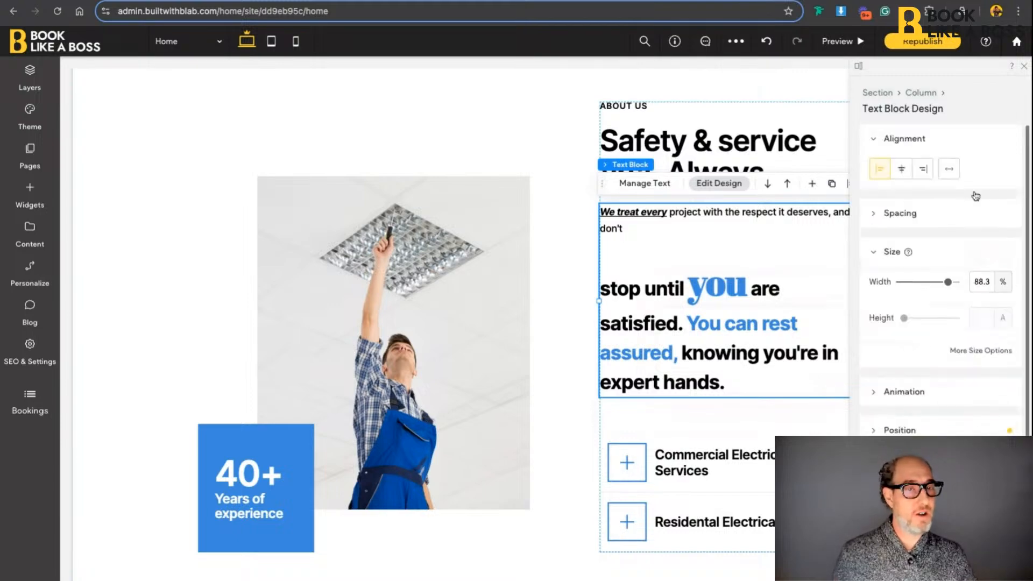
{"action": "left_click", "coordinate": [1024, 66]}
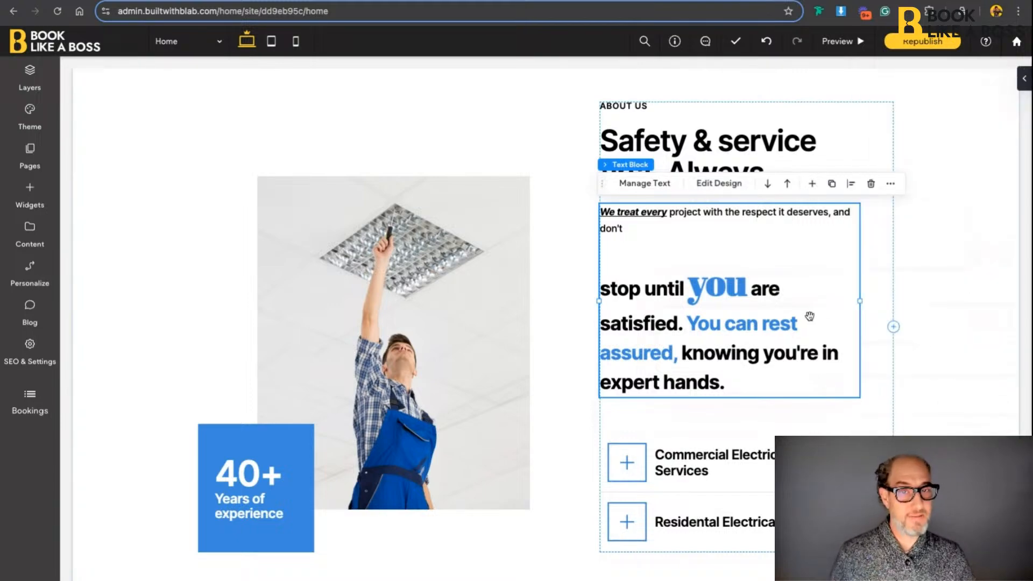
Replace the Wiring card's icon in the Services section with the scales icon from the site icons
{"action": "scroll", "coordinate": [700, 308], "scroll_direction": "down", "scroll_amount": 15}
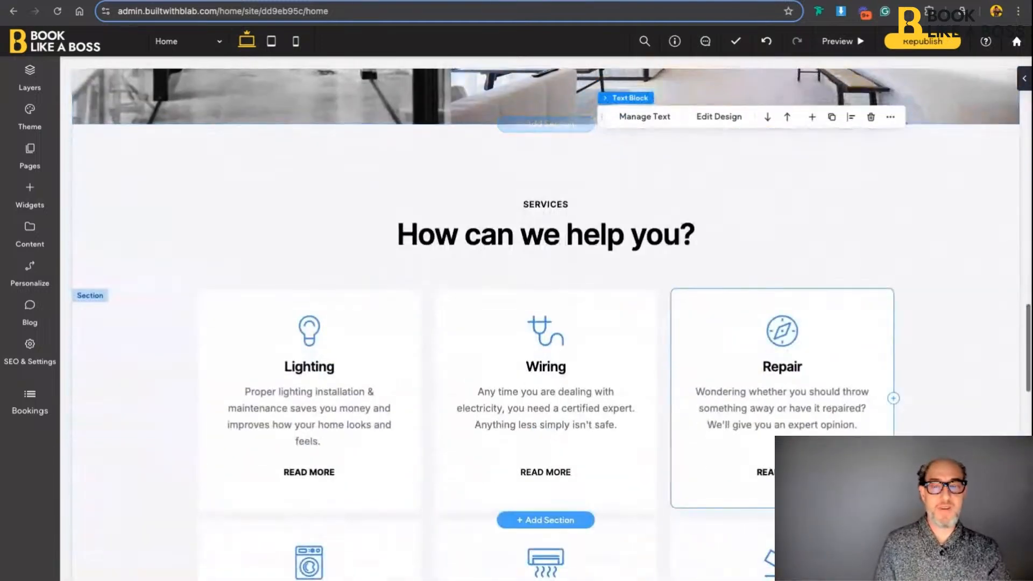
{"action": "left_click", "coordinate": [562, 343]}
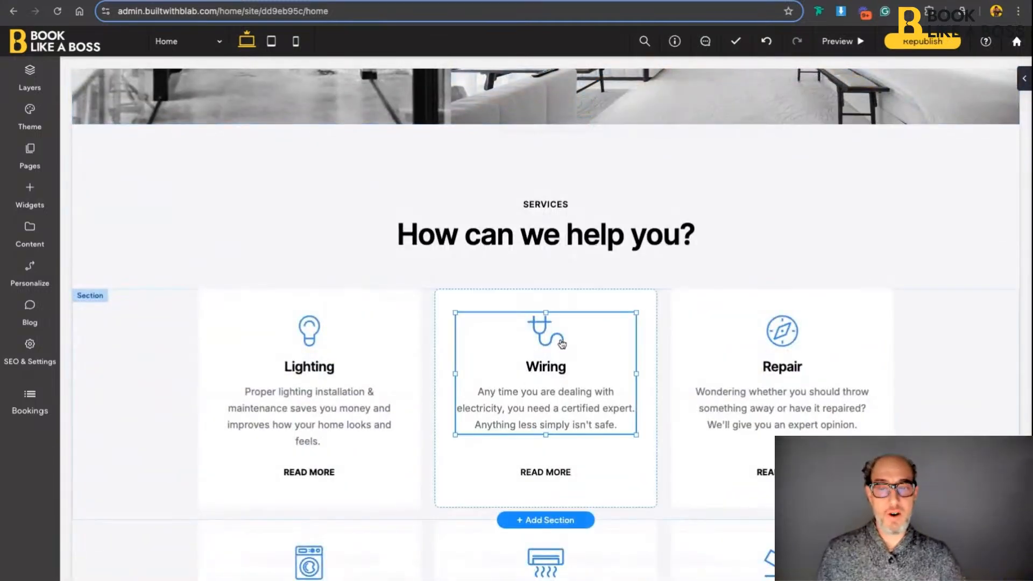
{"action": "left_click", "coordinate": [544, 342]}
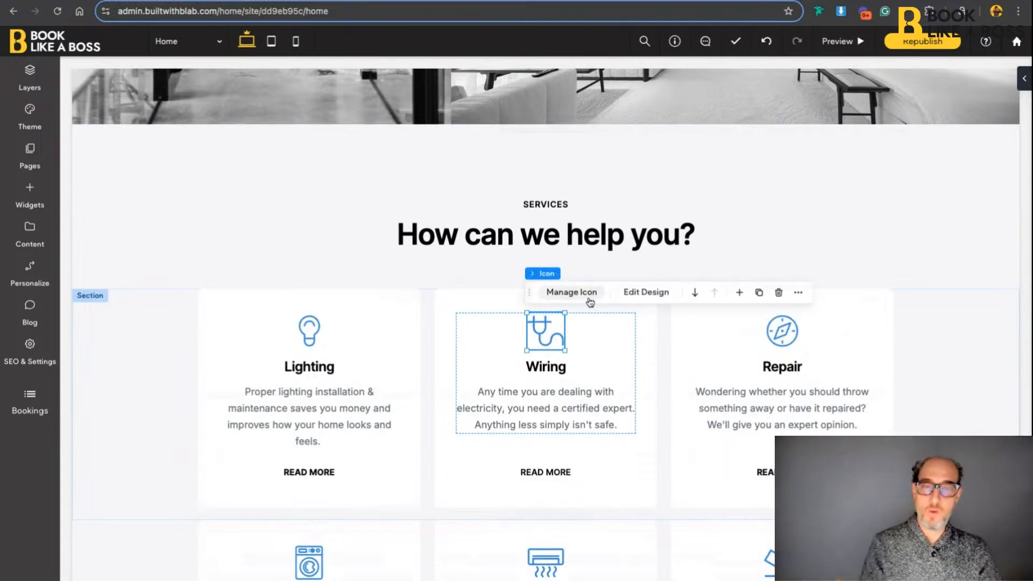
{"action": "left_click", "coordinate": [587, 300]}
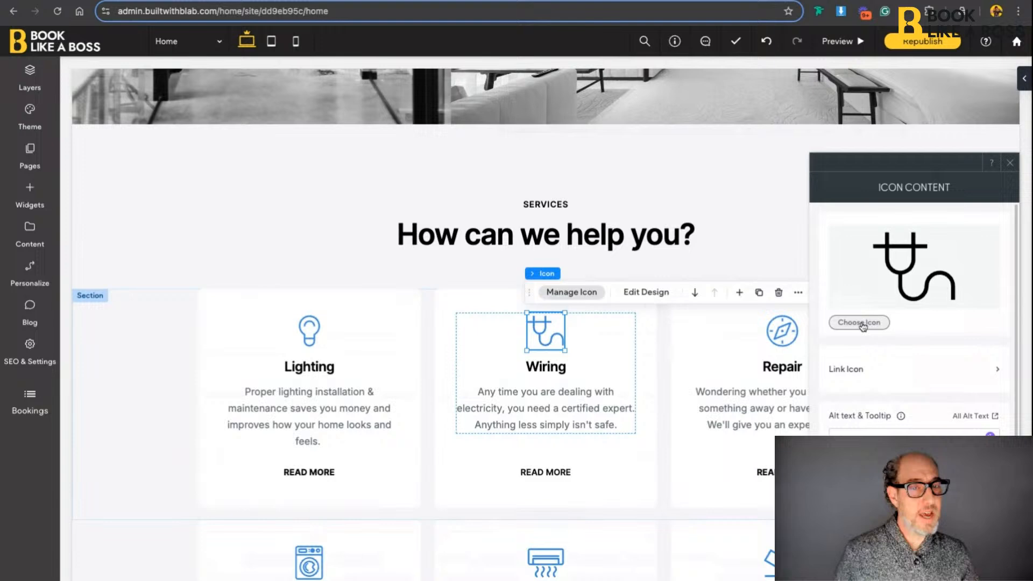
{"action": "left_click", "coordinate": [861, 322]}
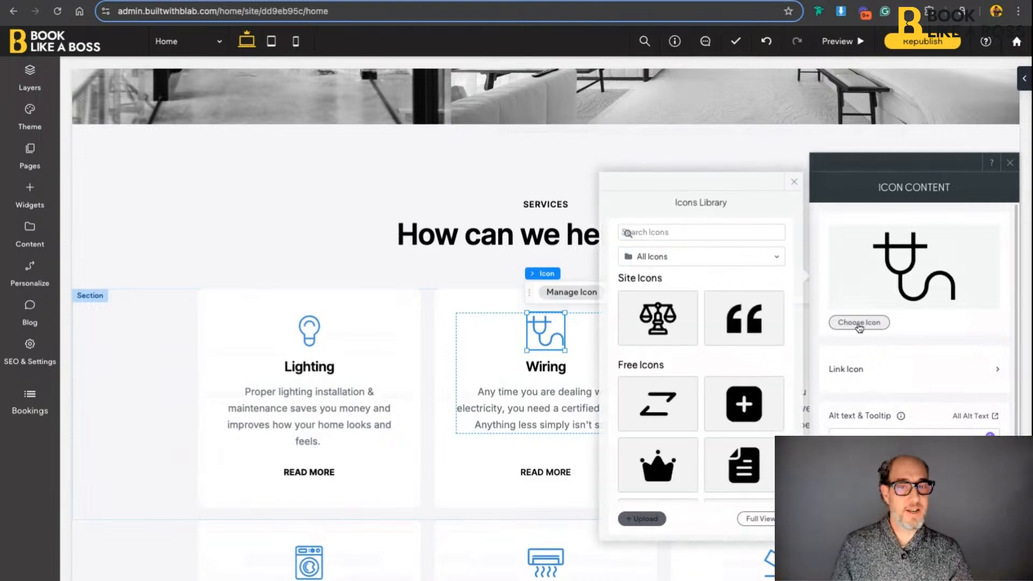
{"action": "left_click", "coordinate": [650, 322]}
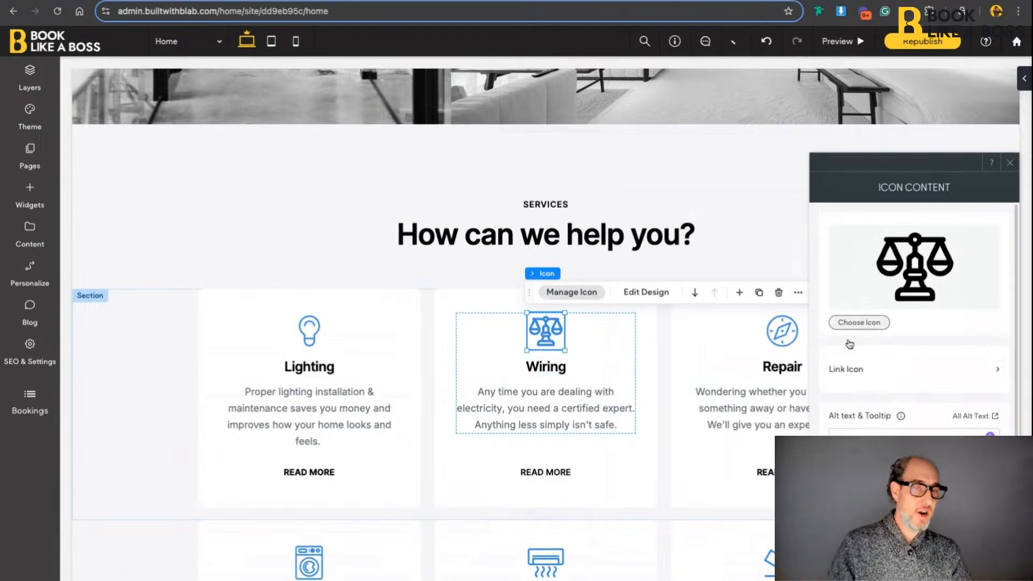
Link the Wiring card's icon to the existing site page Home, look through the other link types, and close the icon's content settings
{"action": "left_click", "coordinate": [848, 377]}
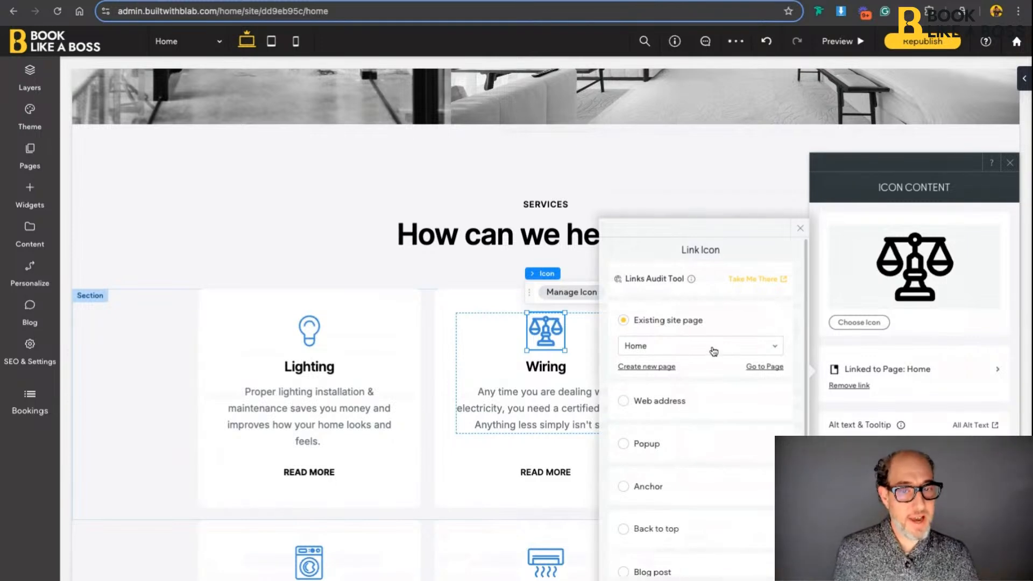
{"action": "scroll", "coordinate": [714, 351], "scroll_direction": "down", "scroll_amount": 1}
{"action": "scroll", "coordinate": [714, 351], "scroll_direction": "down", "scroll_amount": 3}
{"action": "scroll", "coordinate": [712, 353], "scroll_direction": "up", "scroll_amount": 4}
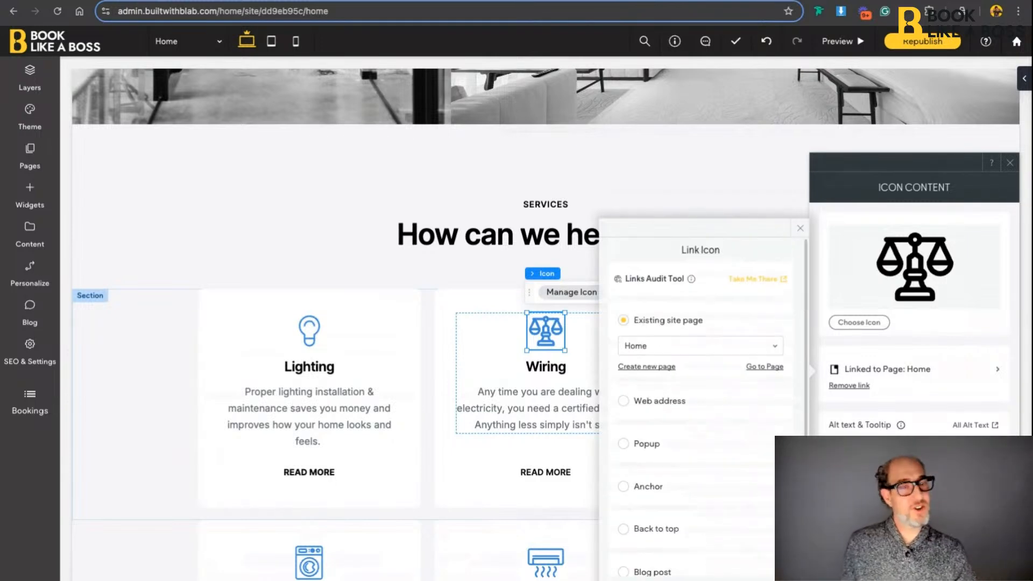
{"action": "left_click", "coordinate": [800, 229]}
{"action": "scroll", "coordinate": [877, 428], "scroll_direction": "down", "scroll_amount": 1}
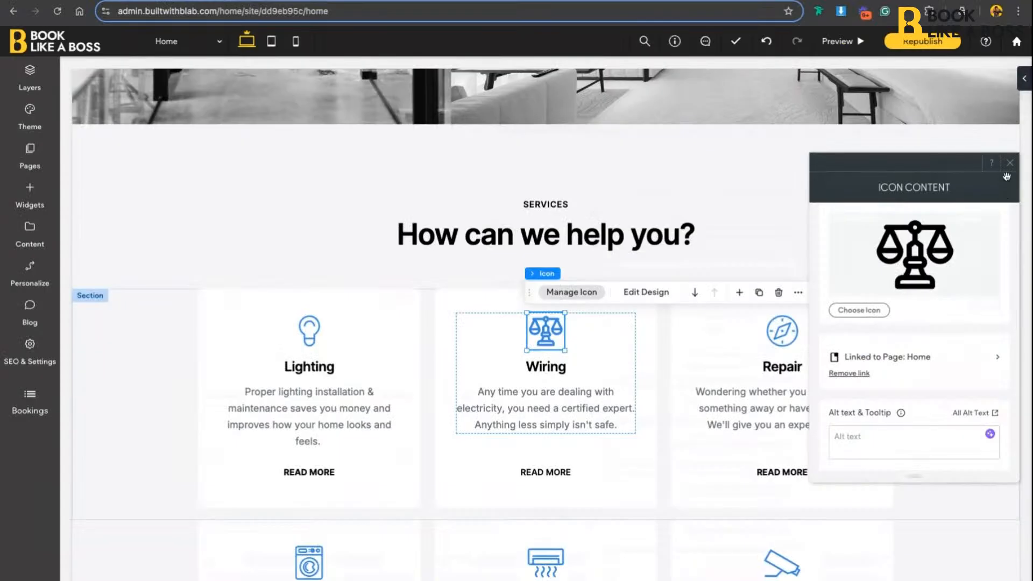
{"action": "left_click", "coordinate": [1008, 163]}
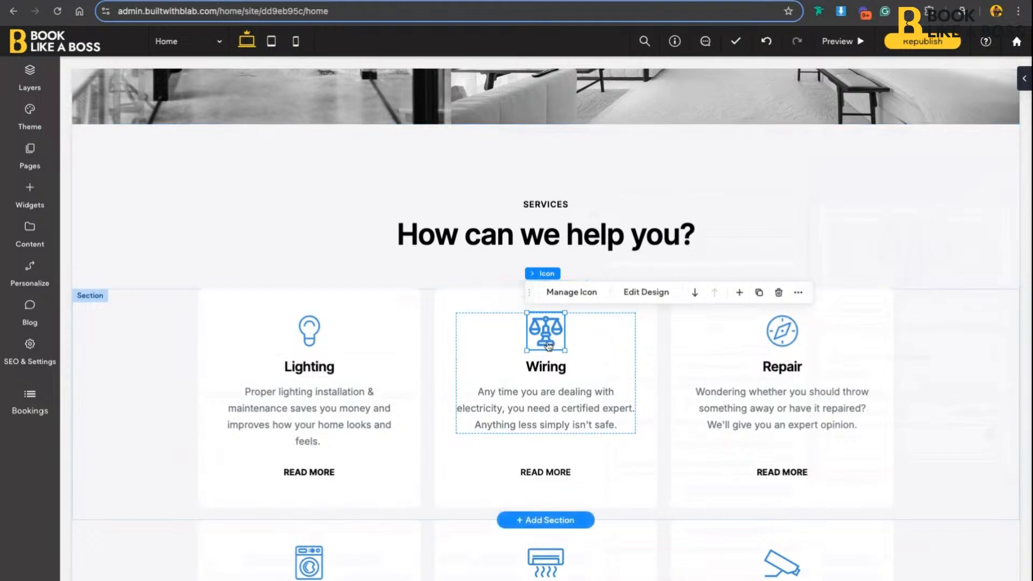
Apply the layout with a thin circular outline to the Wiring card's icon and close its design settings
{"action": "left_click", "coordinate": [640, 295]}
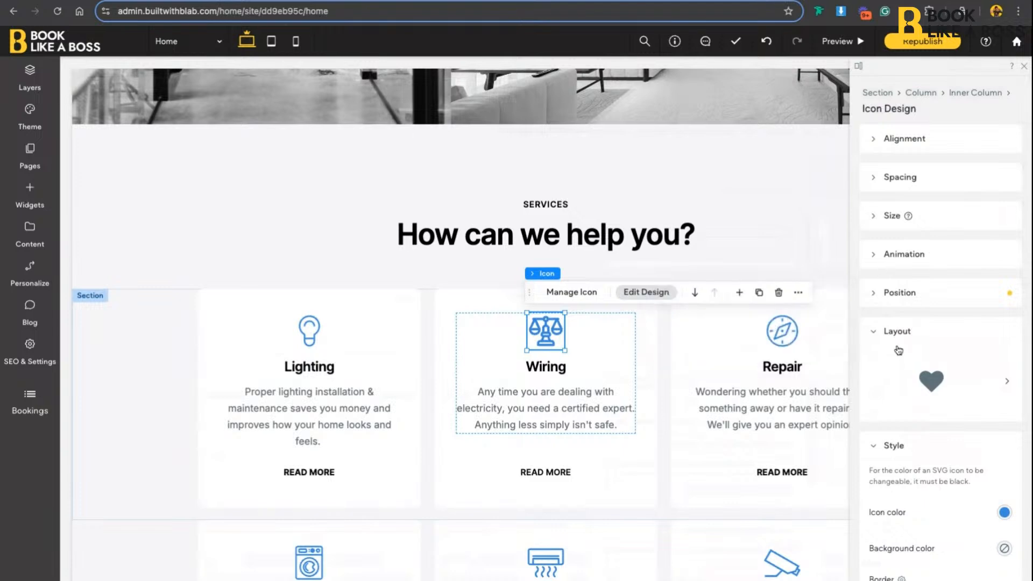
{"action": "left_click", "coordinate": [973, 380]}
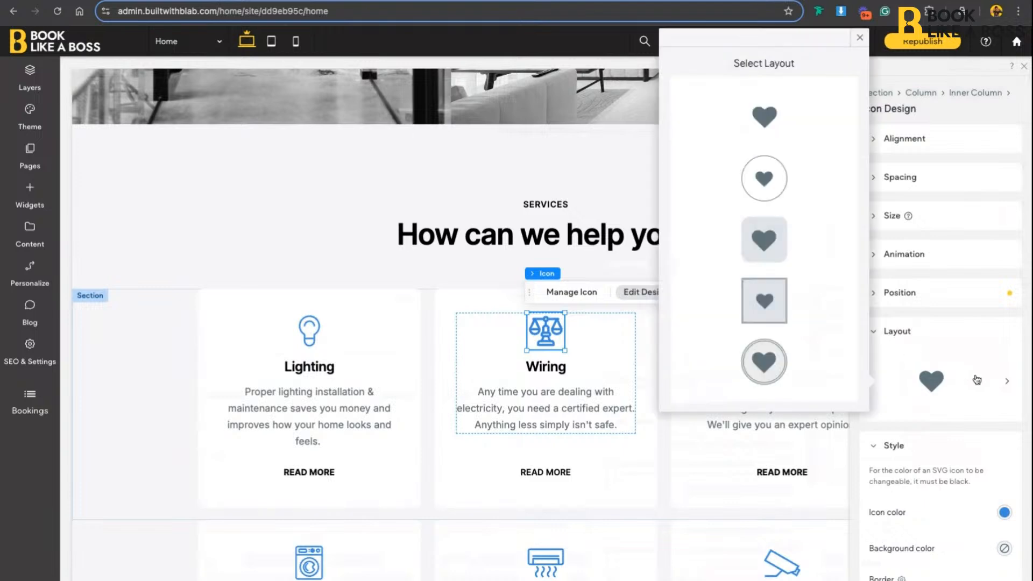
{"action": "left_click", "coordinate": [771, 185]}
{"action": "left_click", "coordinate": [859, 37]}
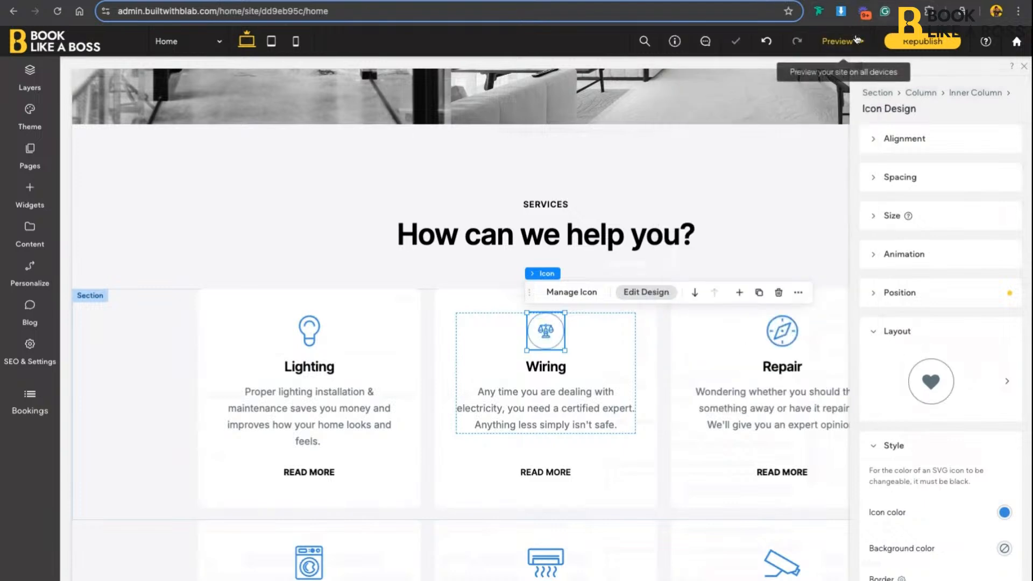
{"action": "left_click", "coordinate": [1024, 65]}
Select the light bulb icon of the Lighting card in the Services section
{"action": "scroll", "coordinate": [380, 369], "scroll_direction": "down", "scroll_amount": 5}
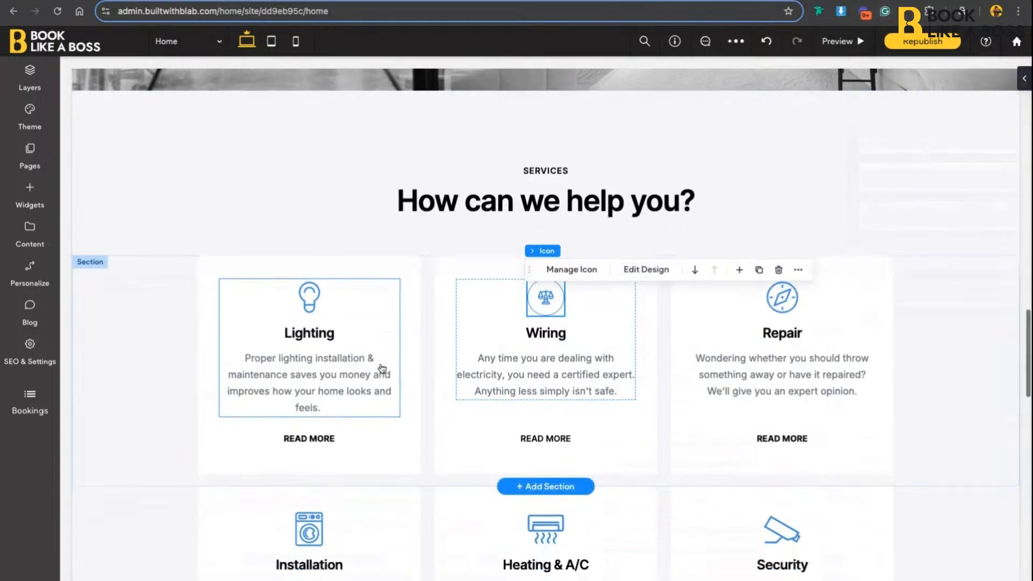
{"action": "scroll", "coordinate": [380, 369], "scroll_direction": "up", "scroll_amount": 7}
{"action": "scroll", "coordinate": [380, 369], "scroll_direction": "down", "scroll_amount": 4}
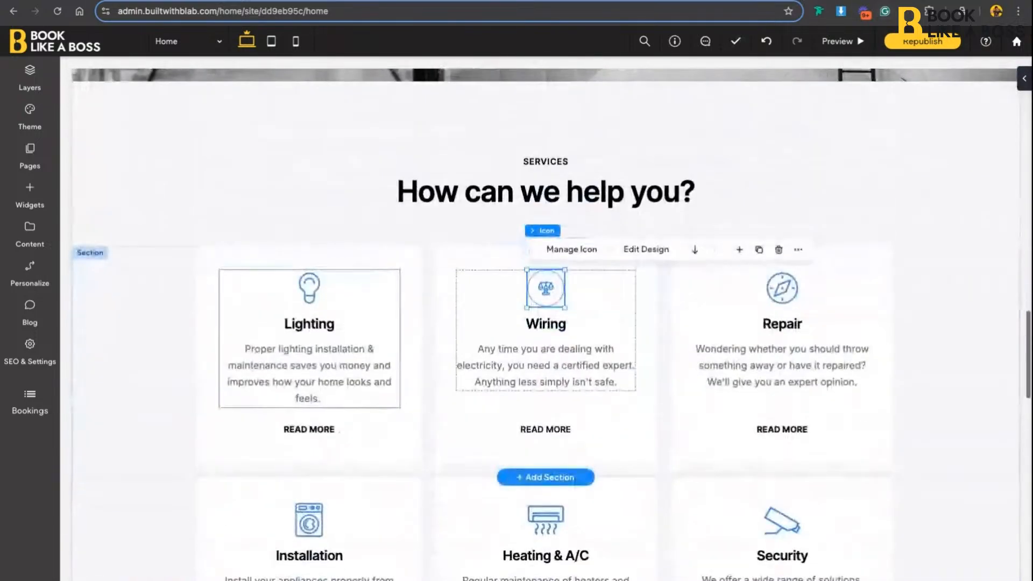
{"action": "left_click", "coordinate": [305, 283]}
{"action": "left_click", "coordinate": [305, 282]}
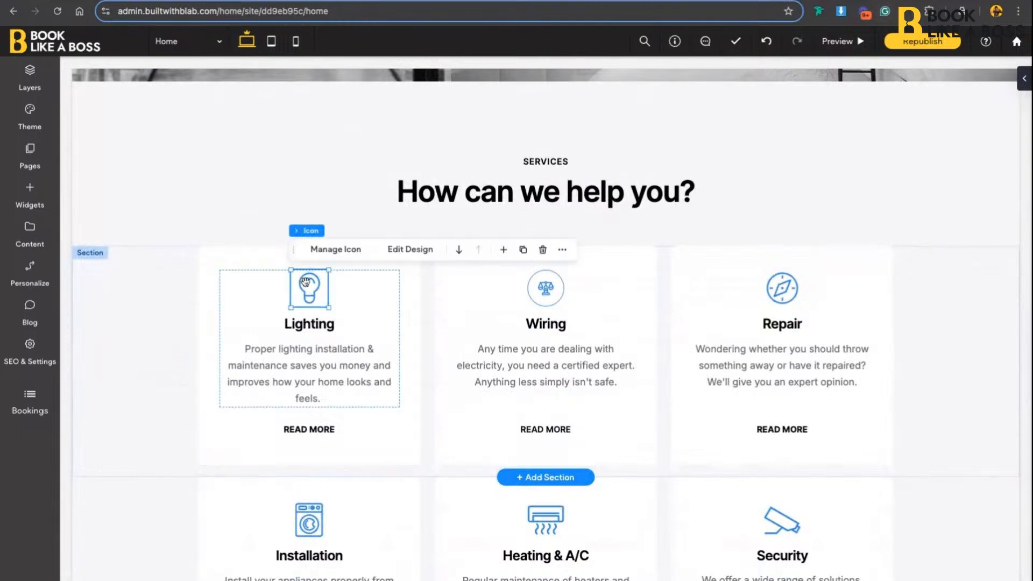
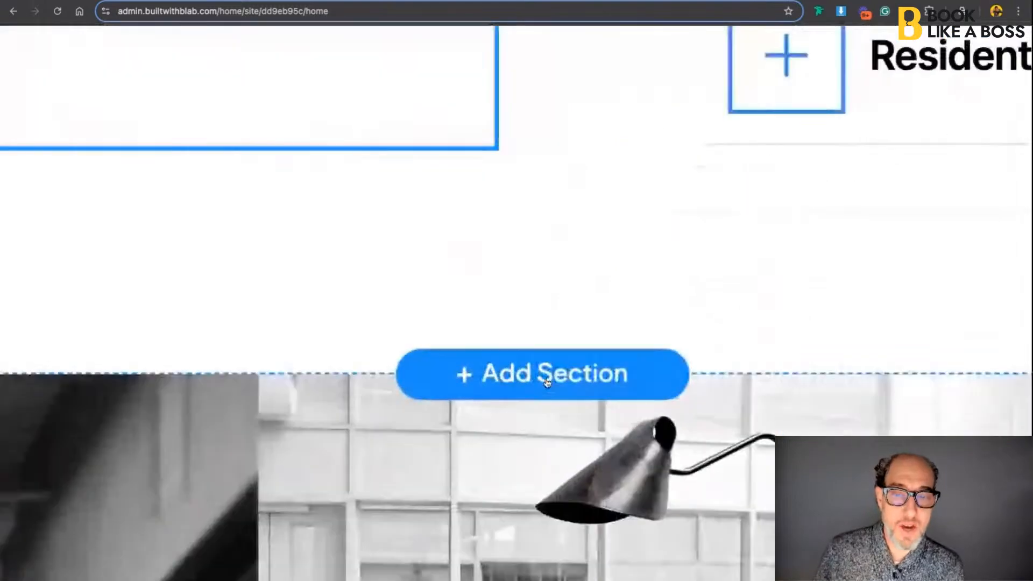
Start adding a designed section between About Us and the project photos, and look through the Services templates
{"action": "scroll", "coordinate": [547, 382], "scroll_direction": "down", "scroll_amount": 5}
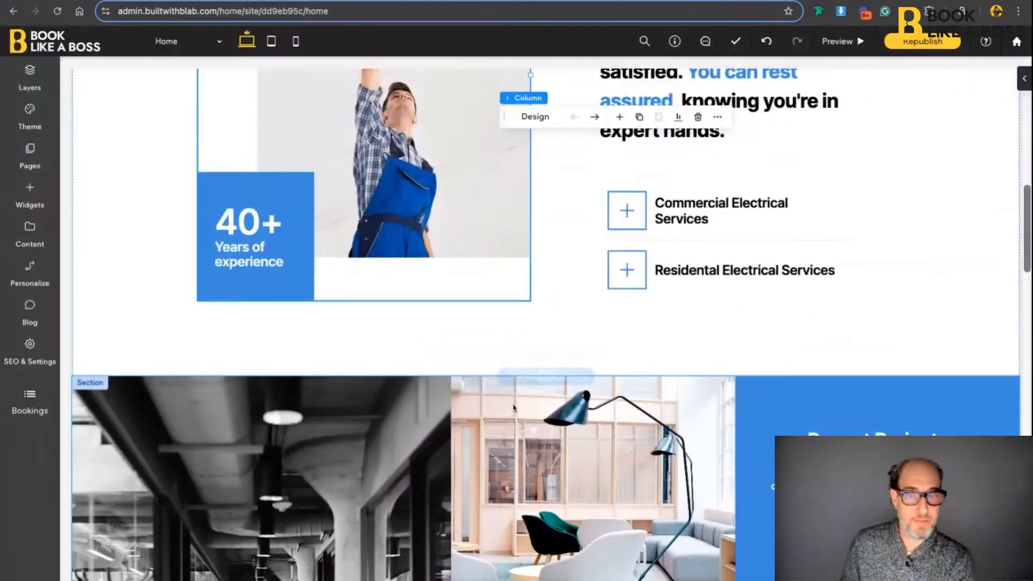
{"action": "left_click", "coordinate": [543, 376]}
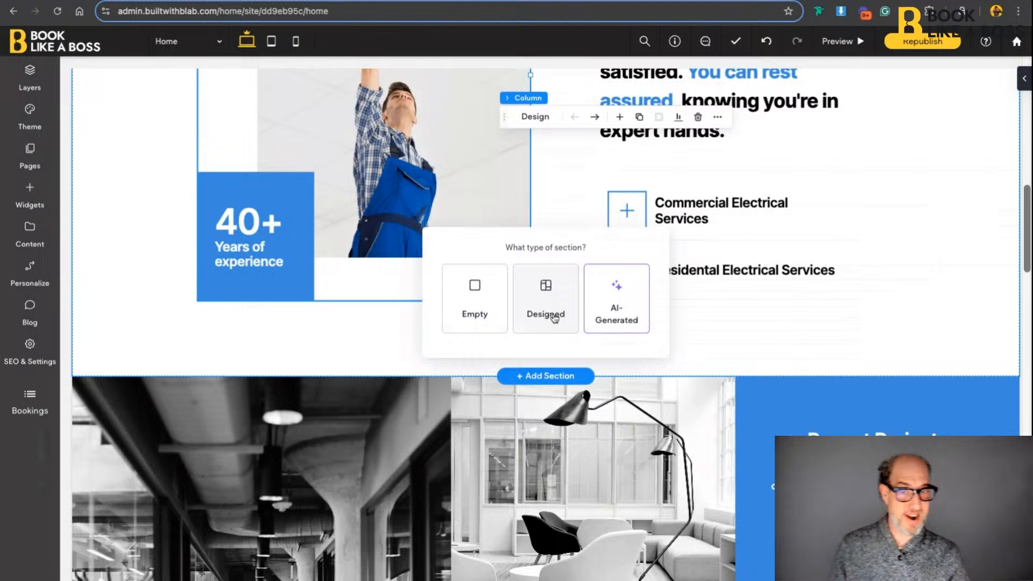
{"action": "left_click", "coordinate": [554, 318]}
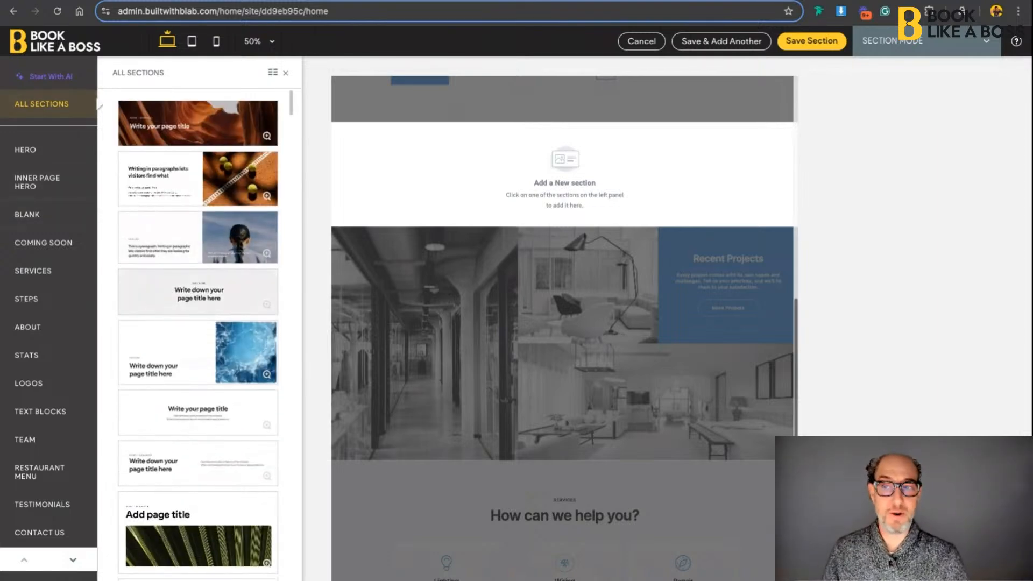
{"action": "left_click", "coordinate": [53, 272]}
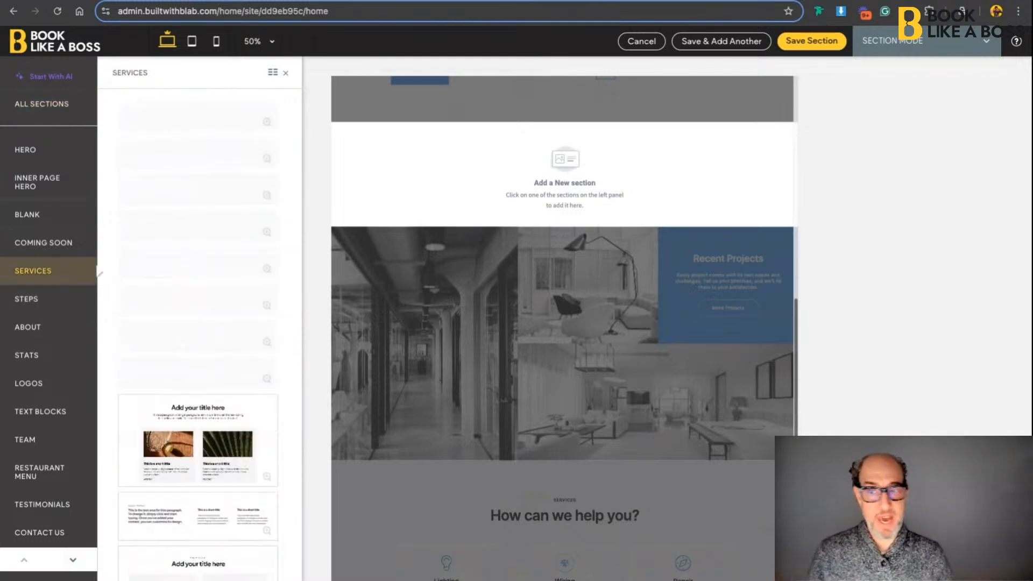
{"action": "scroll", "coordinate": [101, 331], "scroll_direction": "down", "scroll_amount": 3}
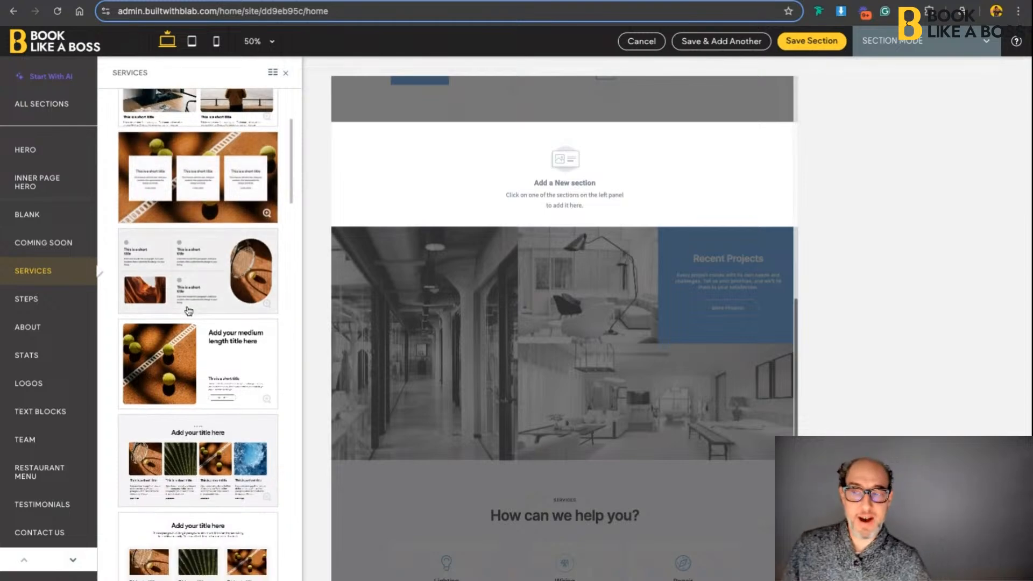
Insert the About template headed "Add your medium length title here" and save the new section
{"action": "left_click", "coordinate": [78, 328]}
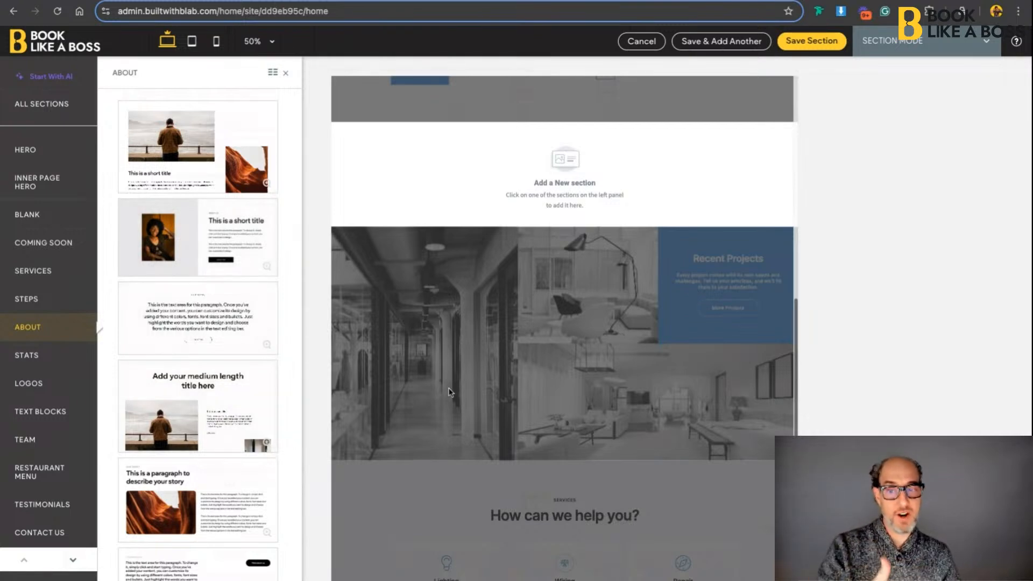
{"action": "left_click", "coordinate": [200, 429]}
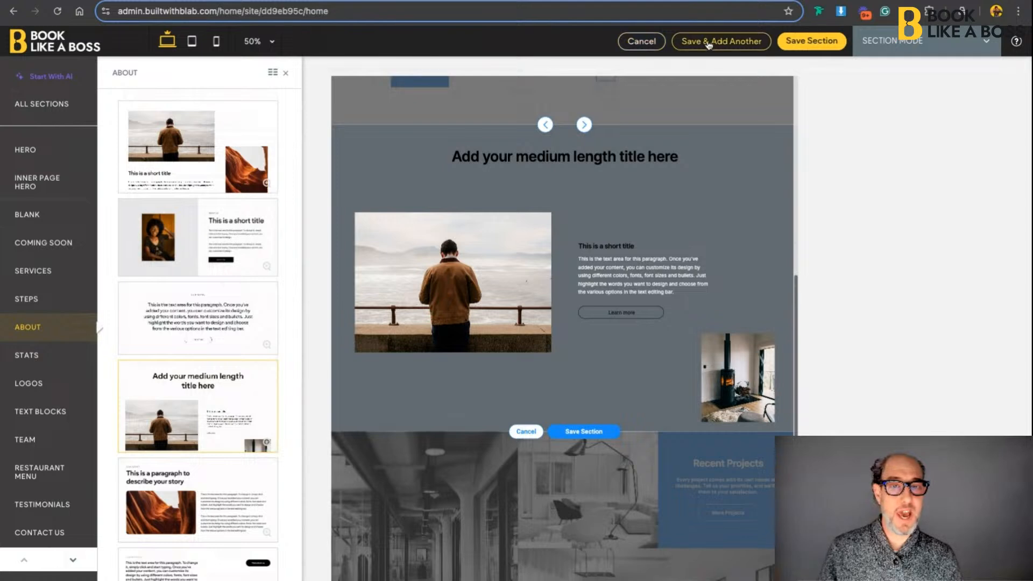
{"action": "left_click", "coordinate": [826, 47]}
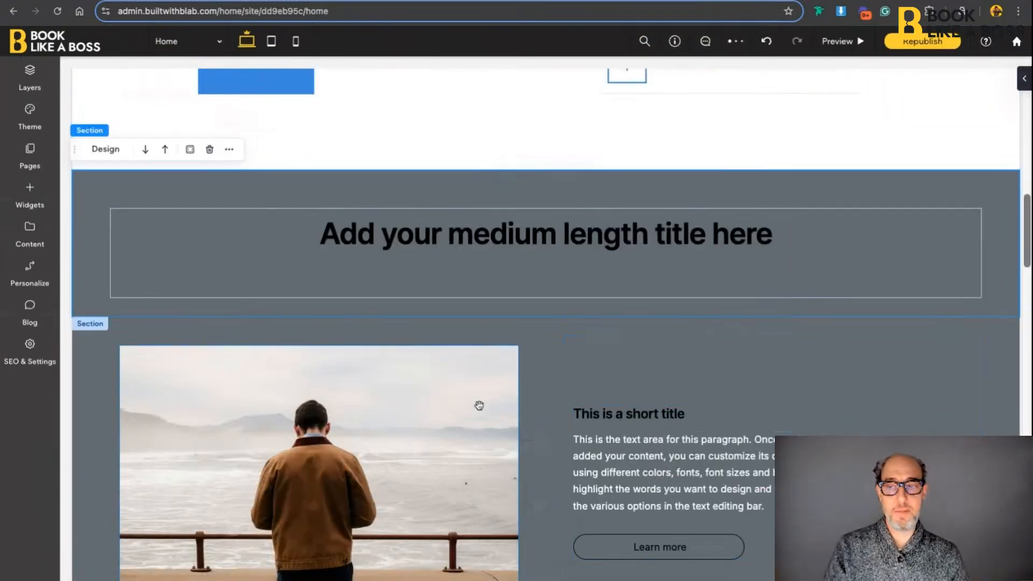
Select the whole About Us section, examine its additional options, and close them without choosing any
{"action": "scroll", "coordinate": [495, 407], "scroll_direction": "down", "scroll_amount": 3}
{"action": "scroll", "coordinate": [512, 408], "scroll_direction": "up", "scroll_amount": 4}
{"action": "scroll", "coordinate": [511, 409], "scroll_direction": "down", "scroll_amount": 20}
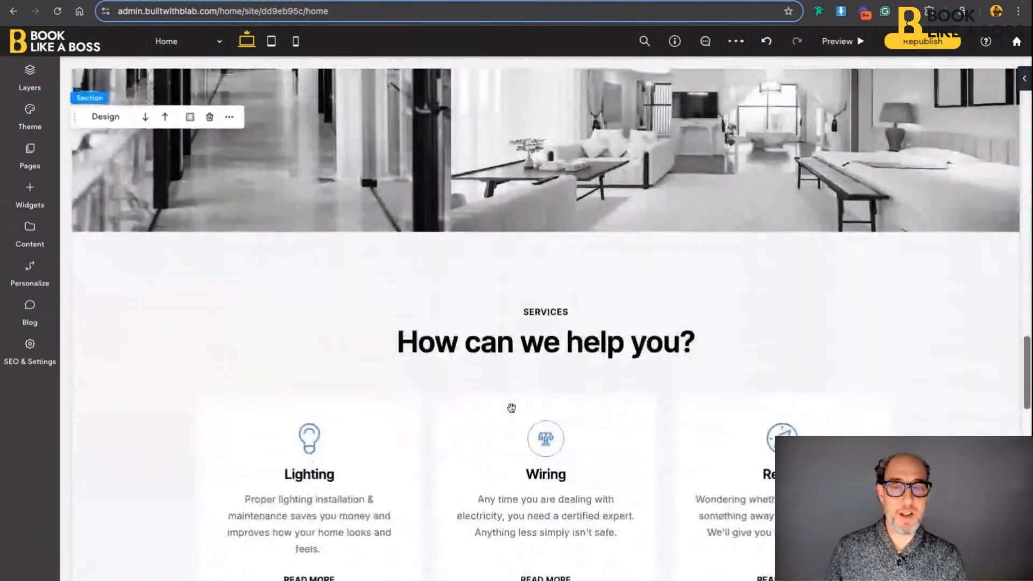
{"action": "scroll", "coordinate": [511, 409], "scroll_direction": "up", "scroll_amount": 11}
{"action": "scroll", "coordinate": [538, 323], "scroll_direction": "up", "scroll_amount": 10}
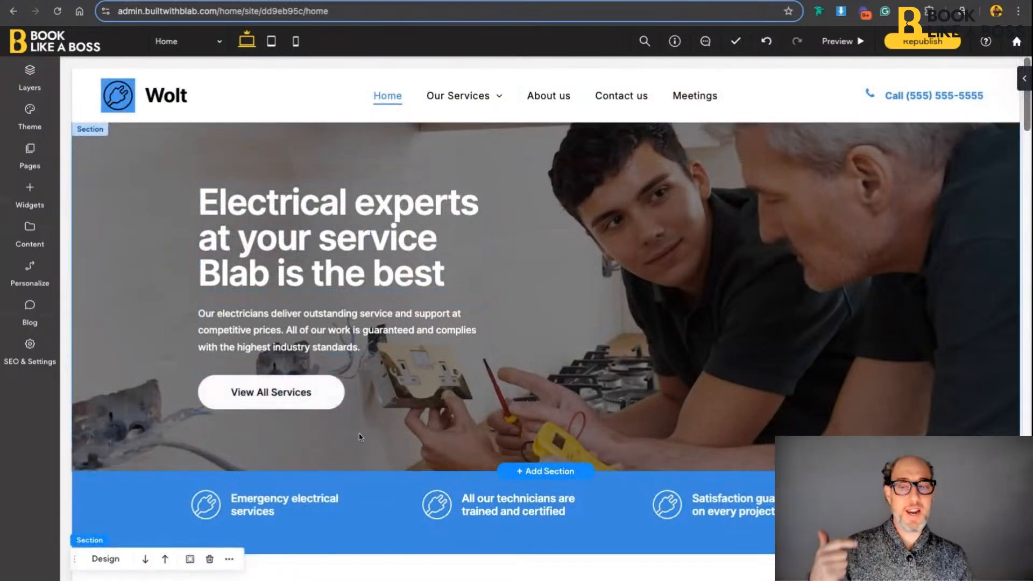
{"action": "scroll", "coordinate": [522, 443], "scroll_direction": "down", "scroll_amount": 5}
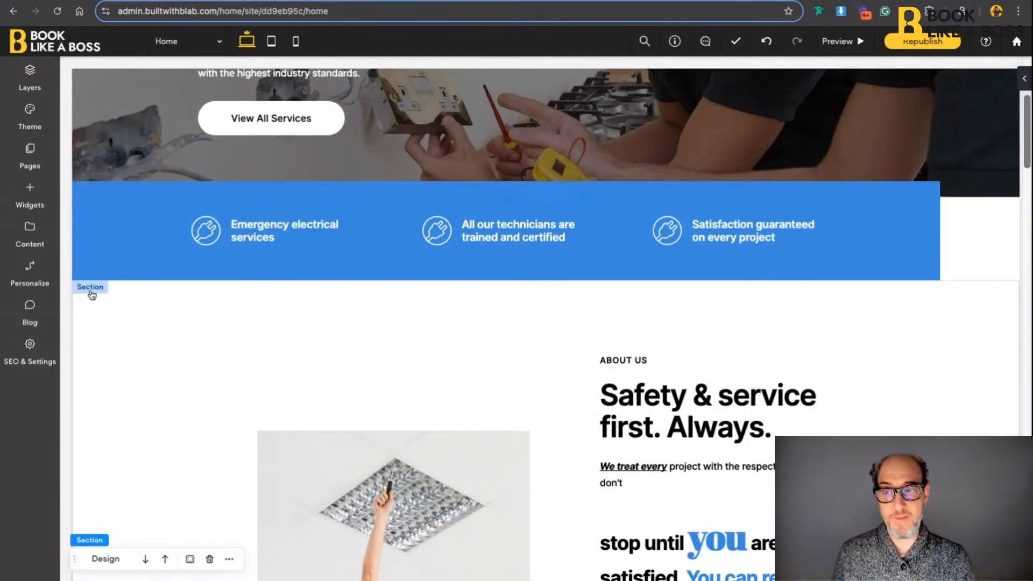
{"action": "left_click", "coordinate": [92, 295]}
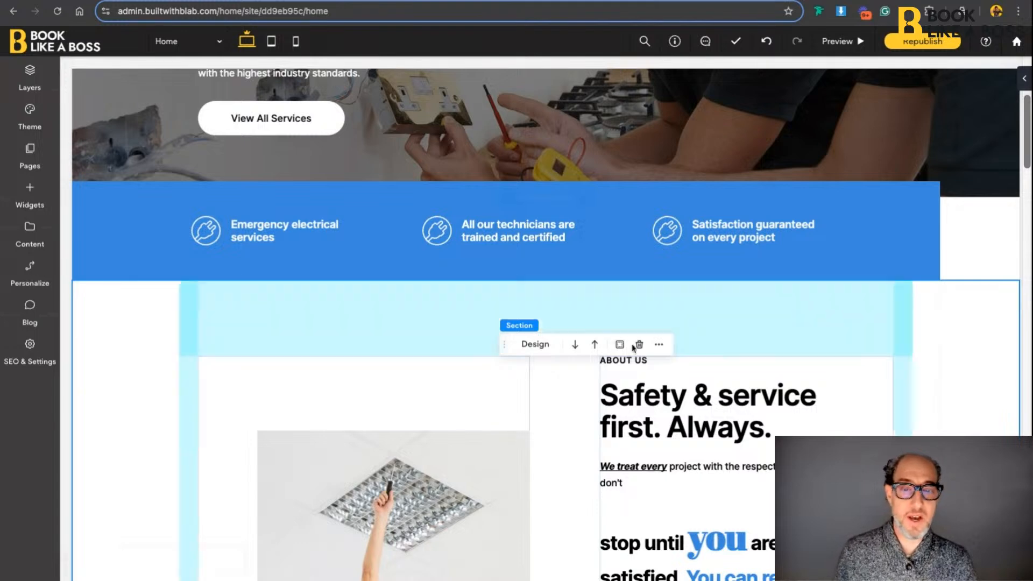
{"action": "left_click", "coordinate": [658, 346]}
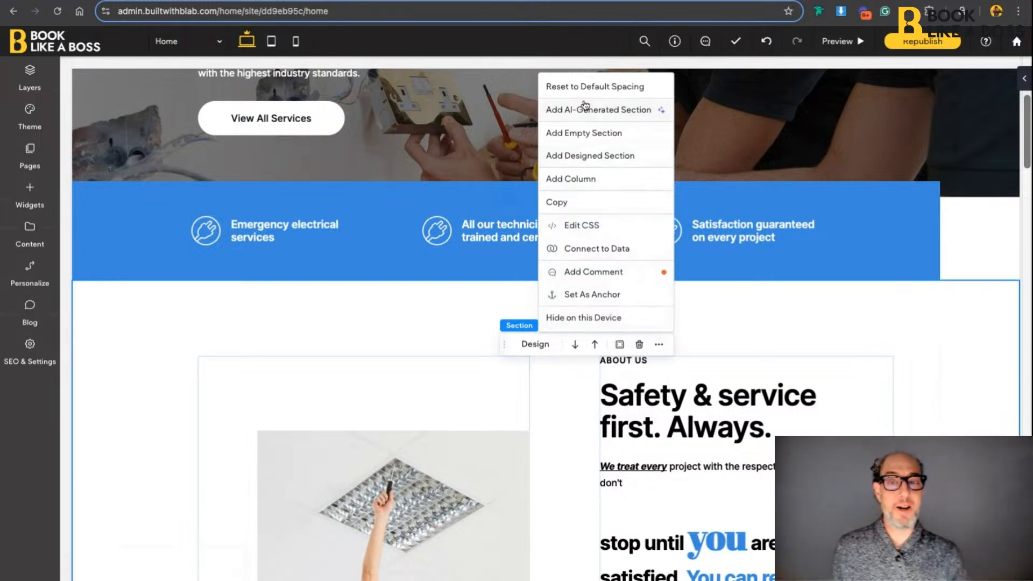
{"action": "left_click", "coordinate": [414, 344]}
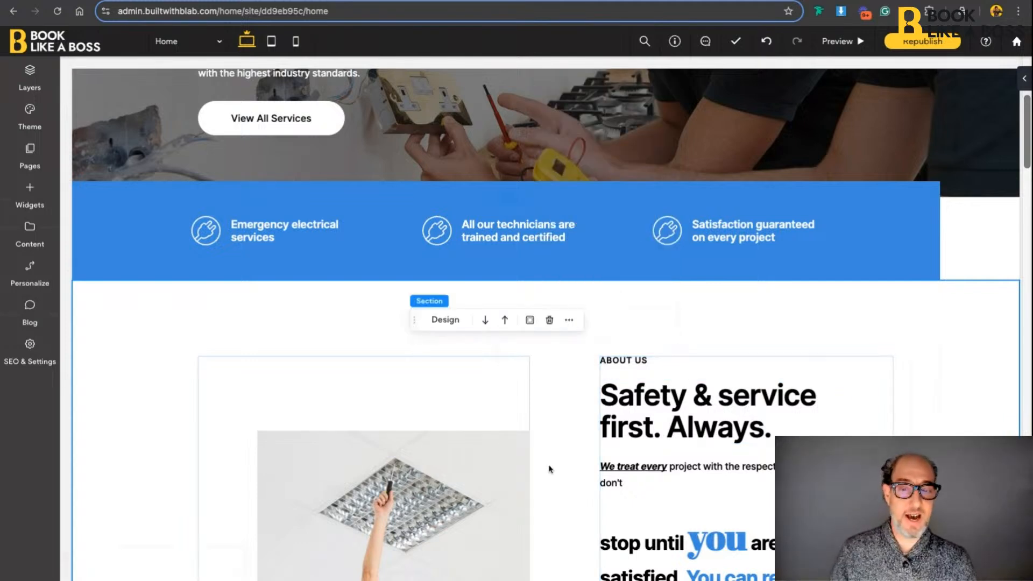
Examine the site's page list, close it, and return to the About Us section
{"action": "scroll", "coordinate": [537, 469], "scroll_direction": "down", "scroll_amount": 3}
{"action": "scroll", "coordinate": [537, 468], "scroll_direction": "up", "scroll_amount": 8}
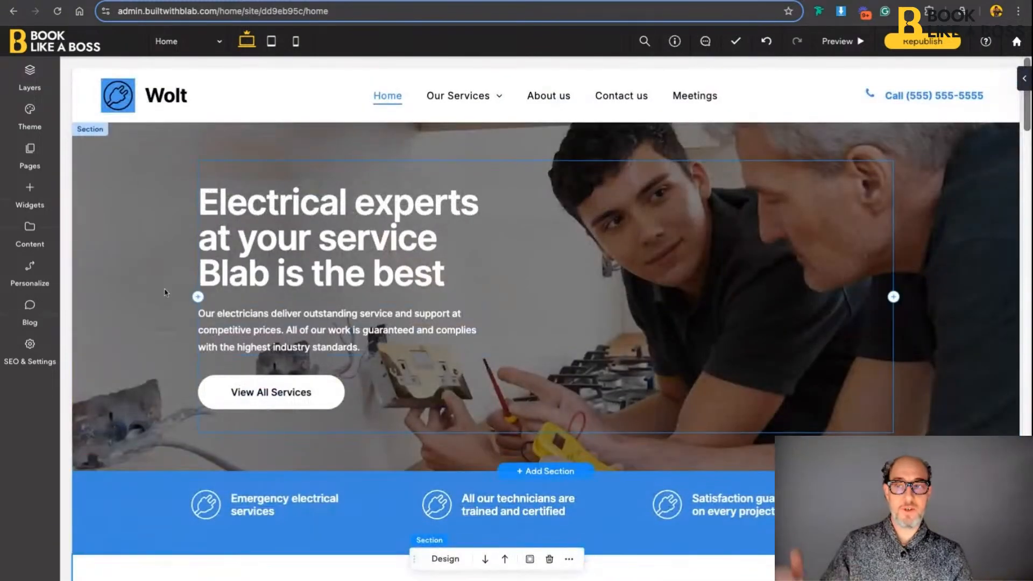
{"action": "left_click", "coordinate": [31, 164]}
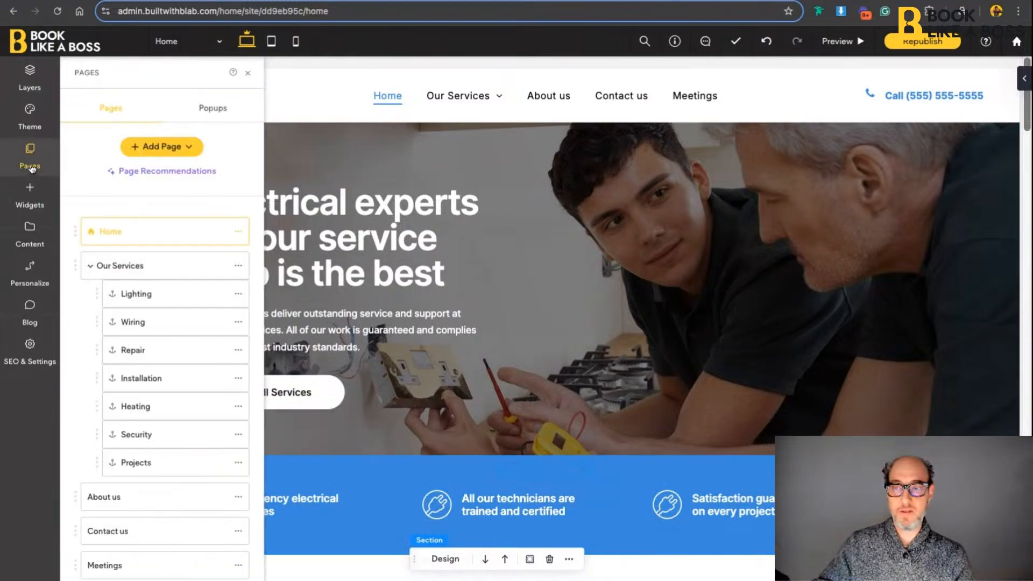
{"action": "left_click", "coordinate": [247, 73]}
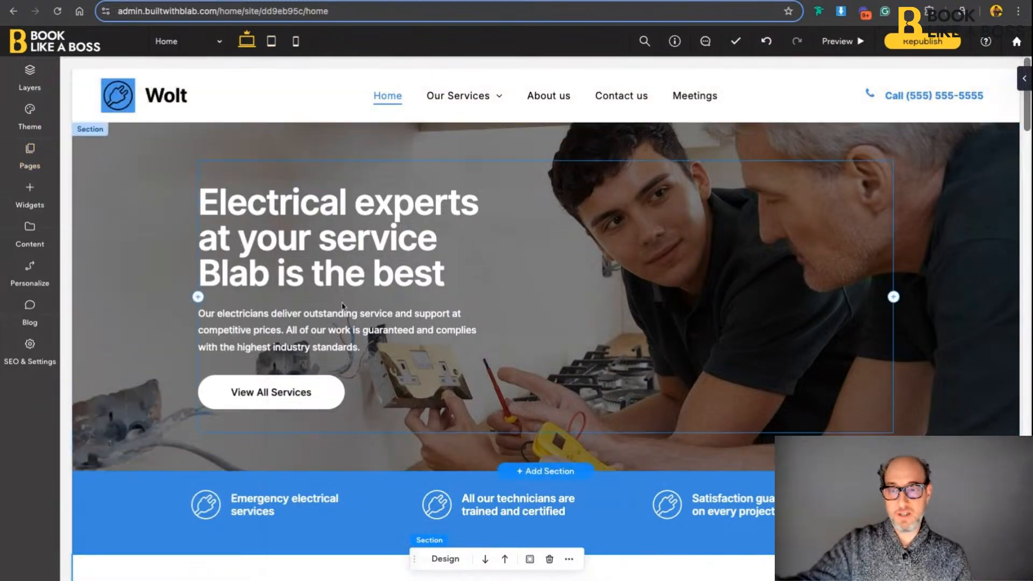
{"action": "scroll", "coordinate": [387, 441], "scroll_direction": "down", "scroll_amount": 10}
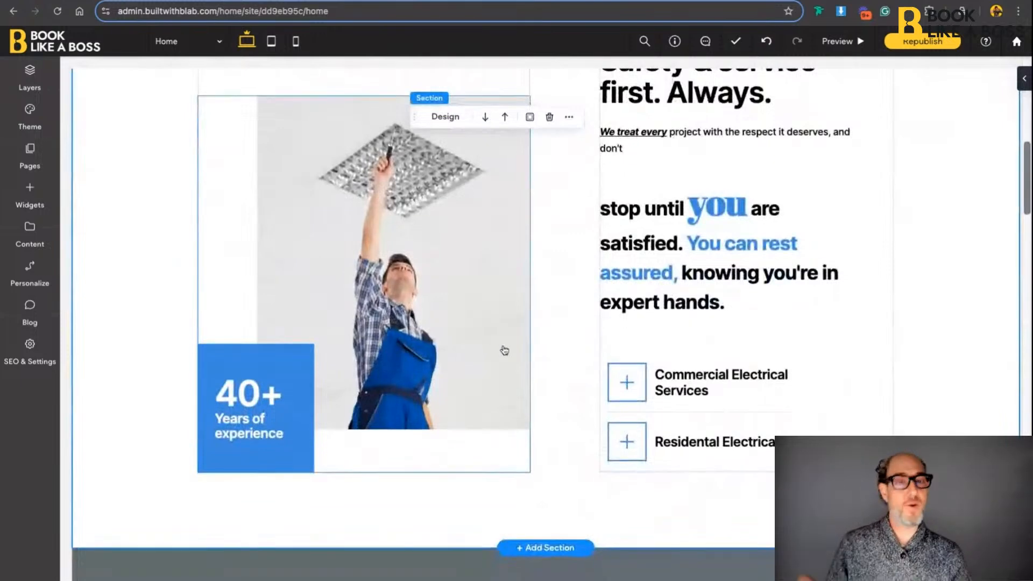
Inspect the About Us paragraph and the accordion content of the Commercial Electrical Services item, closing both without changes
{"action": "double_click", "coordinate": [653, 254]}
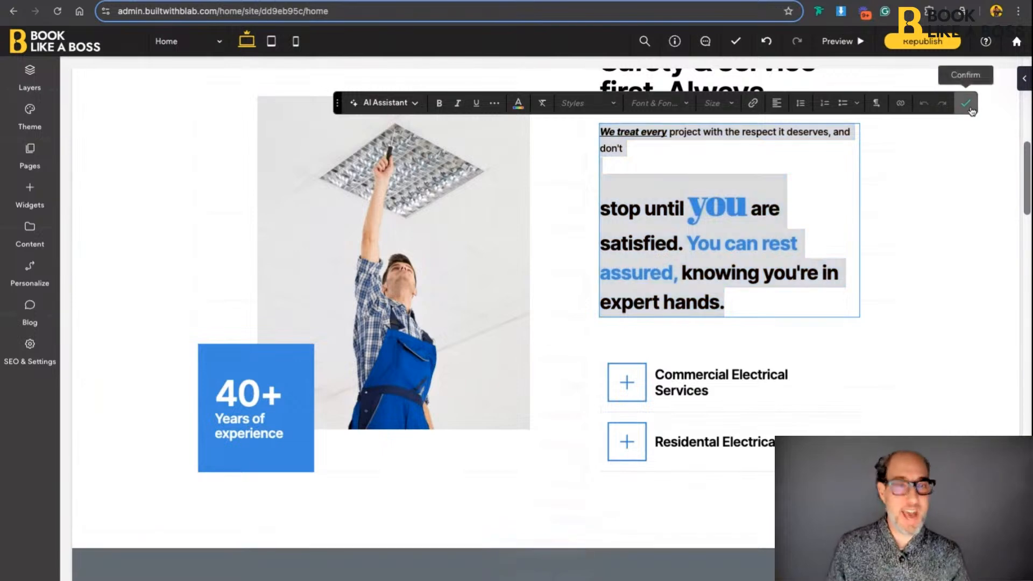
{"action": "left_click", "coordinate": [972, 111]}
{"action": "left_click", "coordinate": [642, 384]}
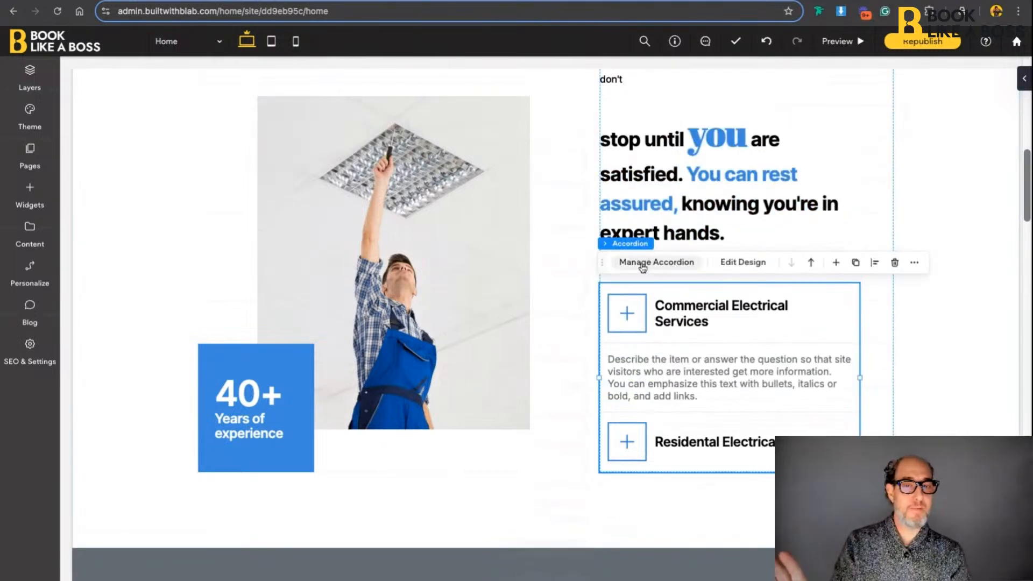
{"action": "left_click", "coordinate": [678, 265]}
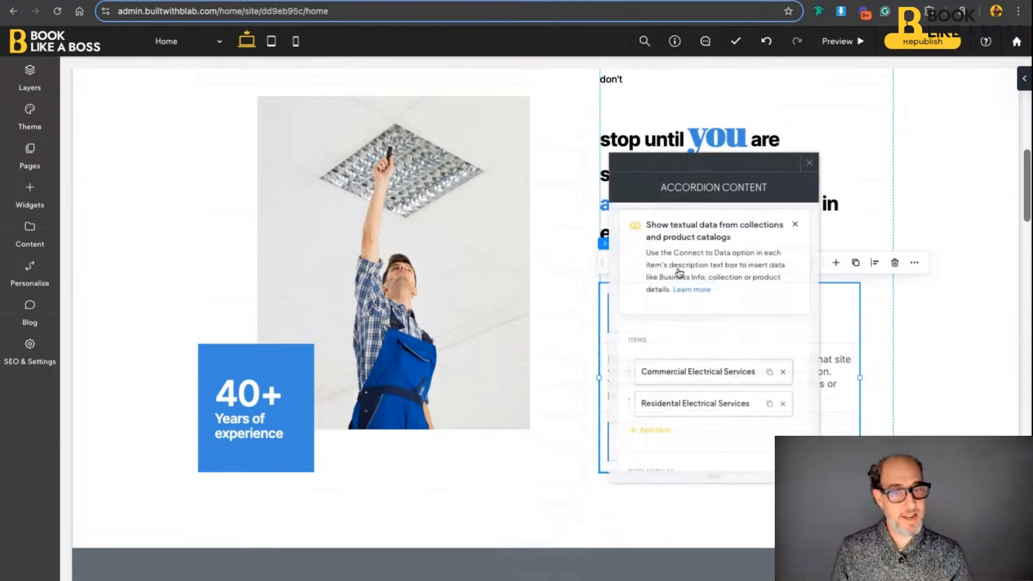
{"action": "left_click", "coordinate": [695, 372]}
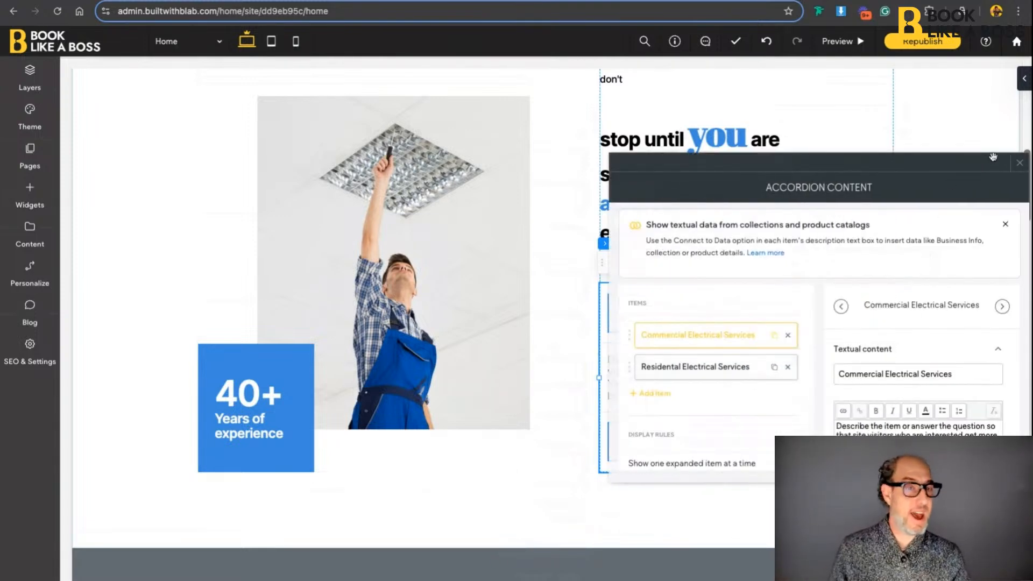
{"action": "left_click", "coordinate": [1018, 167]}
{"action": "scroll", "coordinate": [509, 329], "scroll_direction": "up", "scroll_amount": 1}
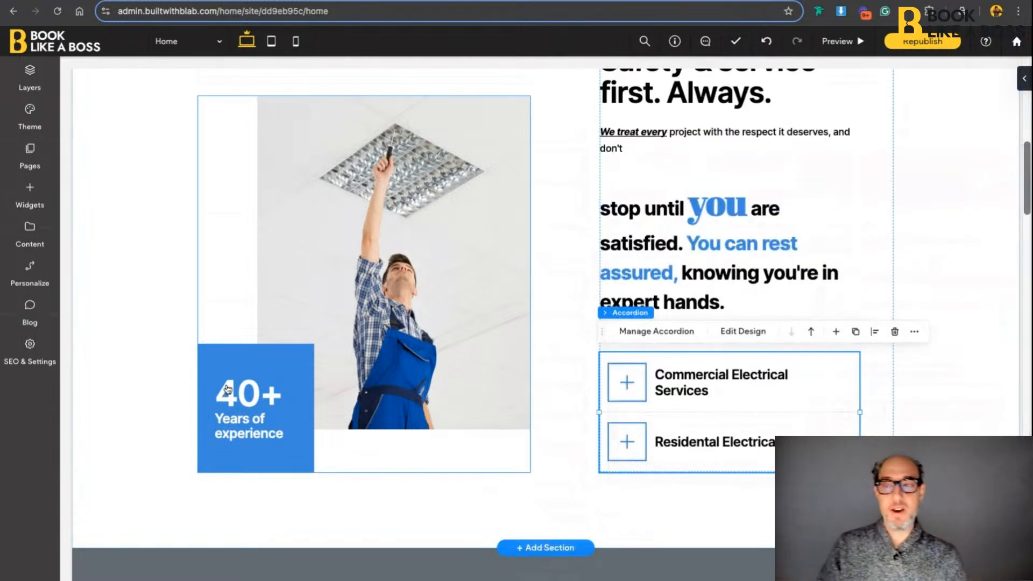
Browse the available widget categories, search the widgets for "facebook", and close the widget list
{"action": "left_click", "coordinate": [31, 204]}
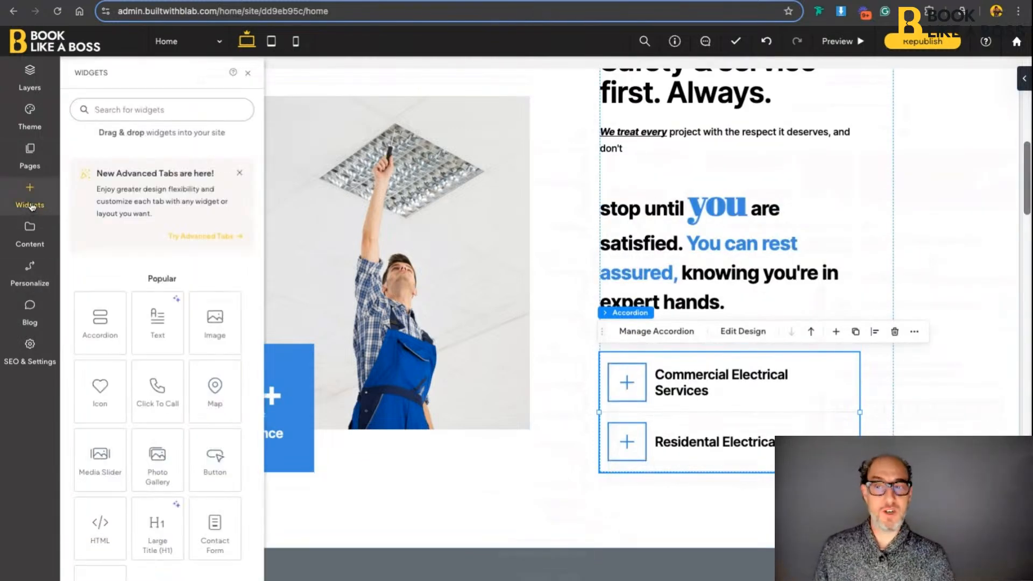
{"action": "left_click", "coordinate": [239, 173]}
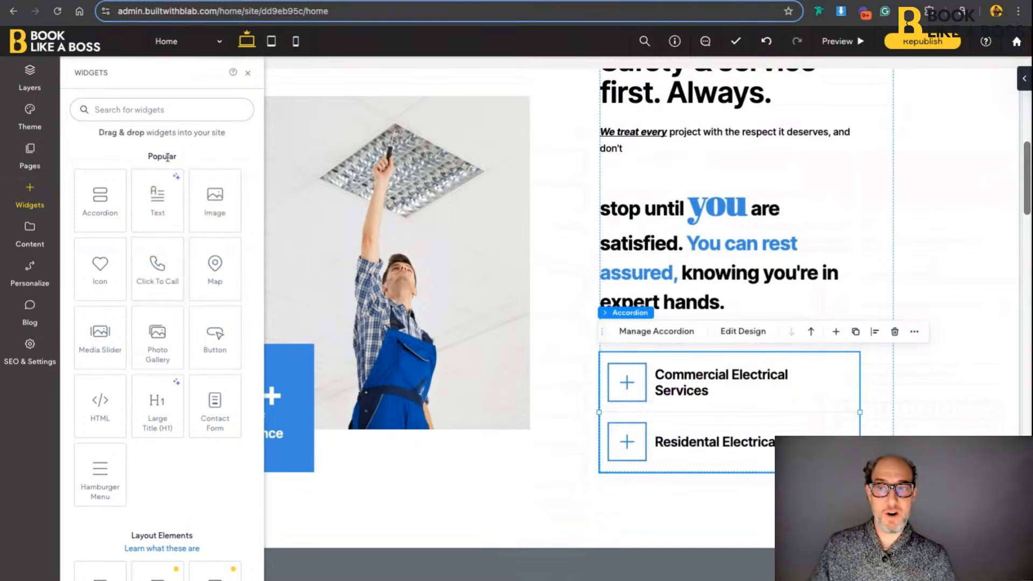
{"action": "scroll", "coordinate": [192, 359], "scroll_direction": "down", "scroll_amount": 5}
{"action": "scroll", "coordinate": [192, 358], "scroll_direction": "down", "scroll_amount": 4}
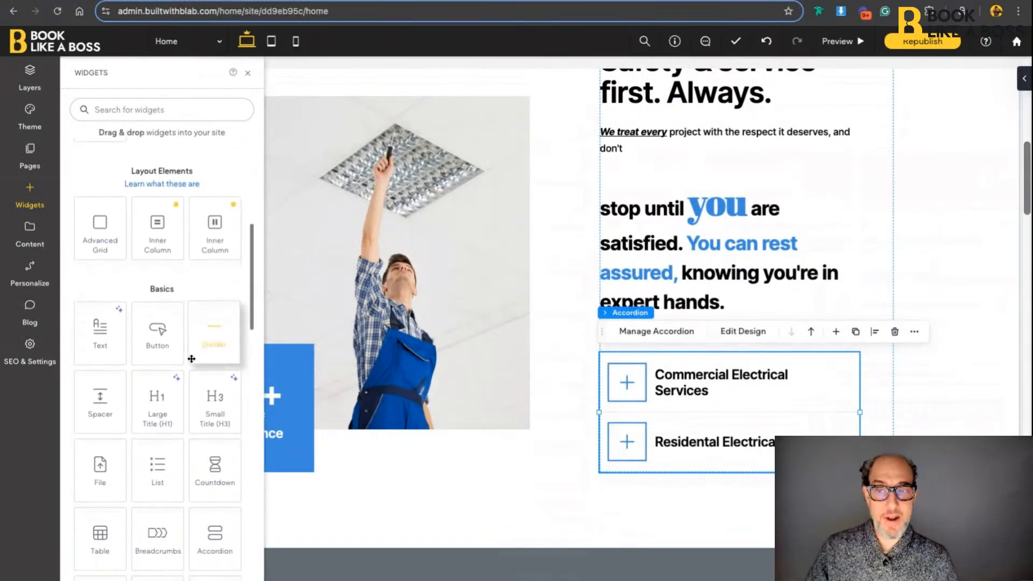
{"action": "scroll", "coordinate": [214, 329], "scroll_direction": "down", "scroll_amount": 6}
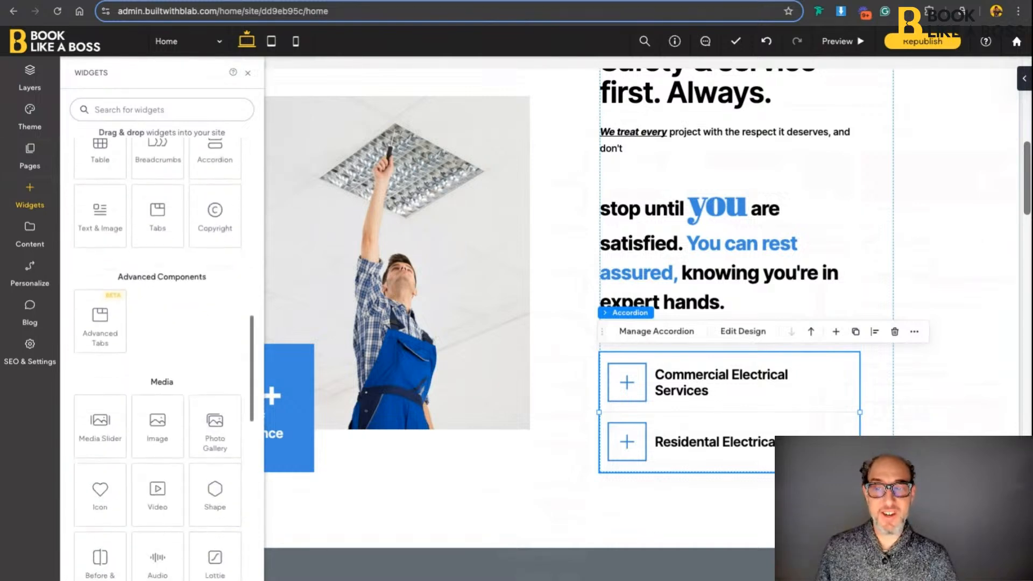
{"action": "scroll", "coordinate": [214, 329], "scroll_direction": "down", "scroll_amount": 6}
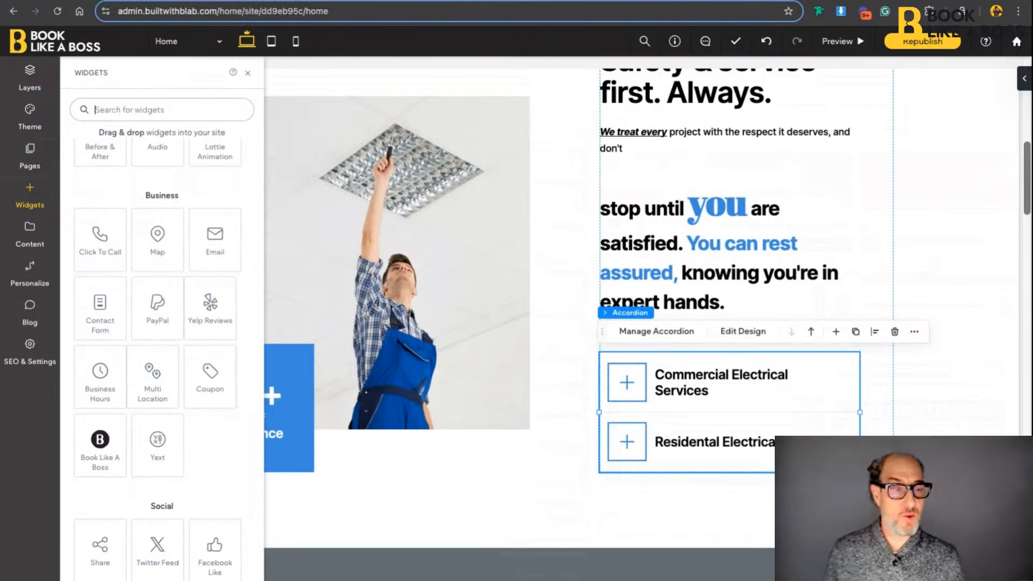
{"action": "type", "text": "facebook"}
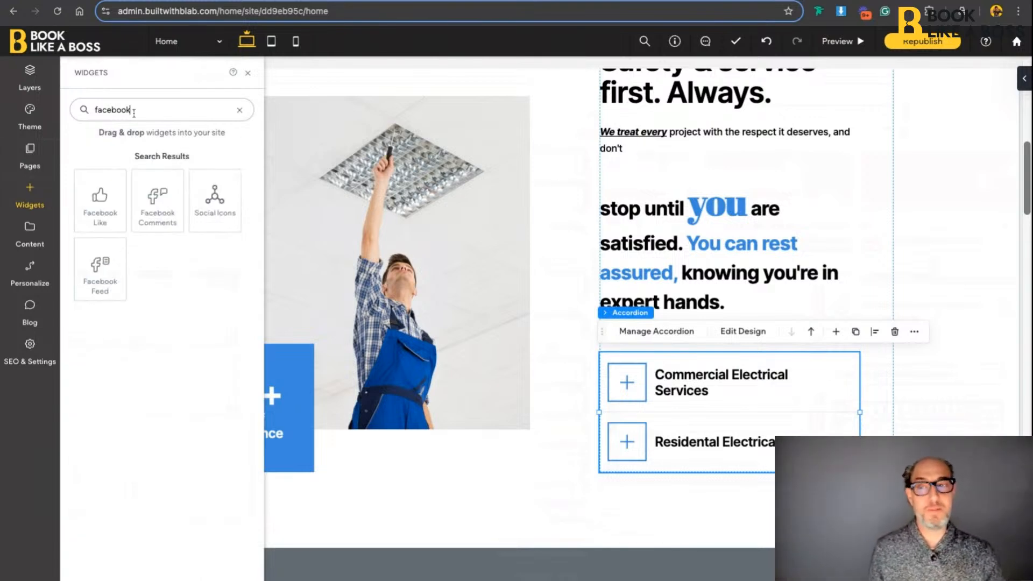
{"action": "left_click", "coordinate": [247, 73]}
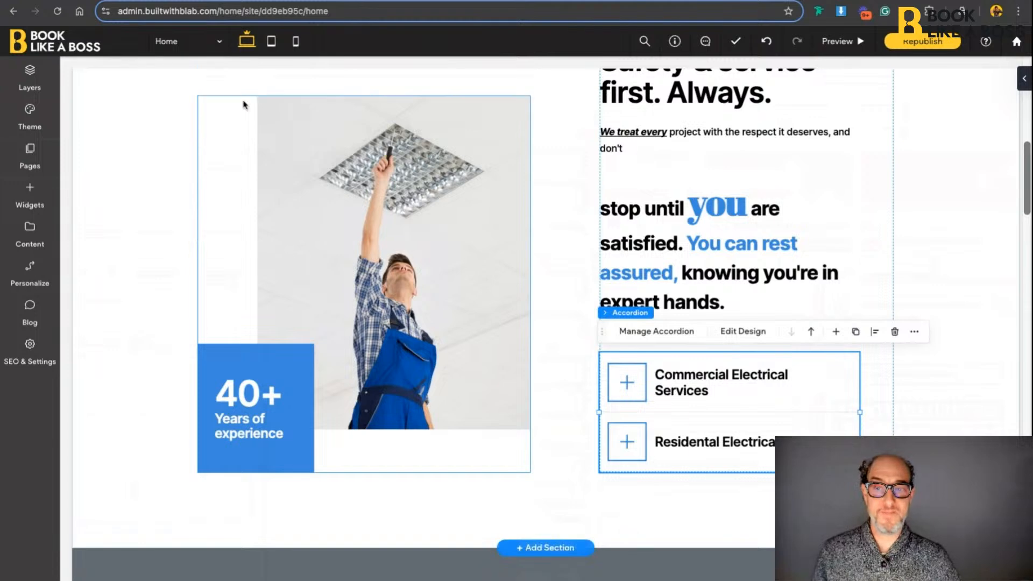
Examine the Home page's layer structure, including the advanced grid, the header and the section inside the header
{"action": "scroll", "coordinate": [245, 264], "scroll_direction": "up", "scroll_amount": 10}
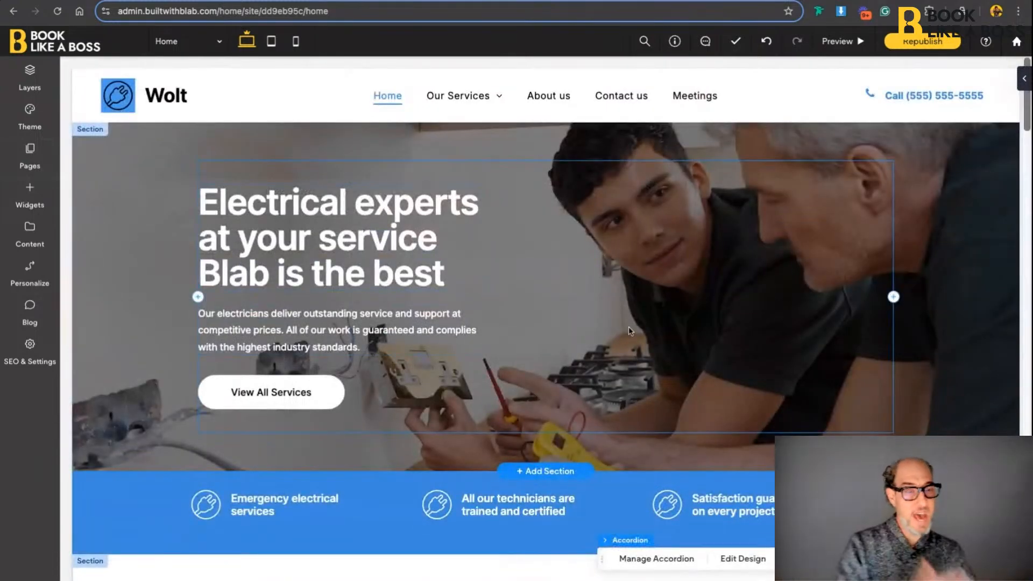
{"action": "left_click", "coordinate": [30, 75]}
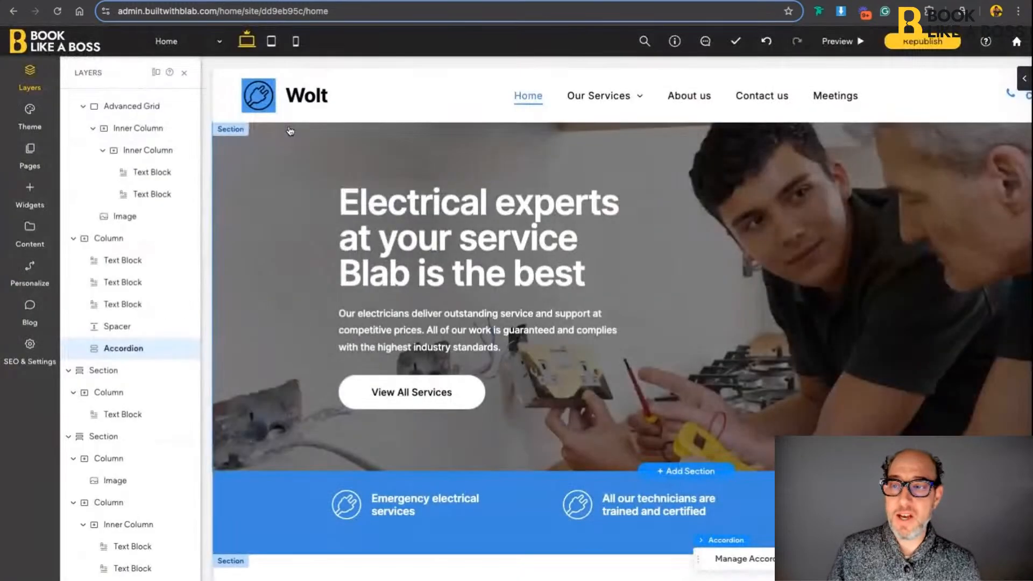
{"action": "left_click", "coordinate": [86, 111]}
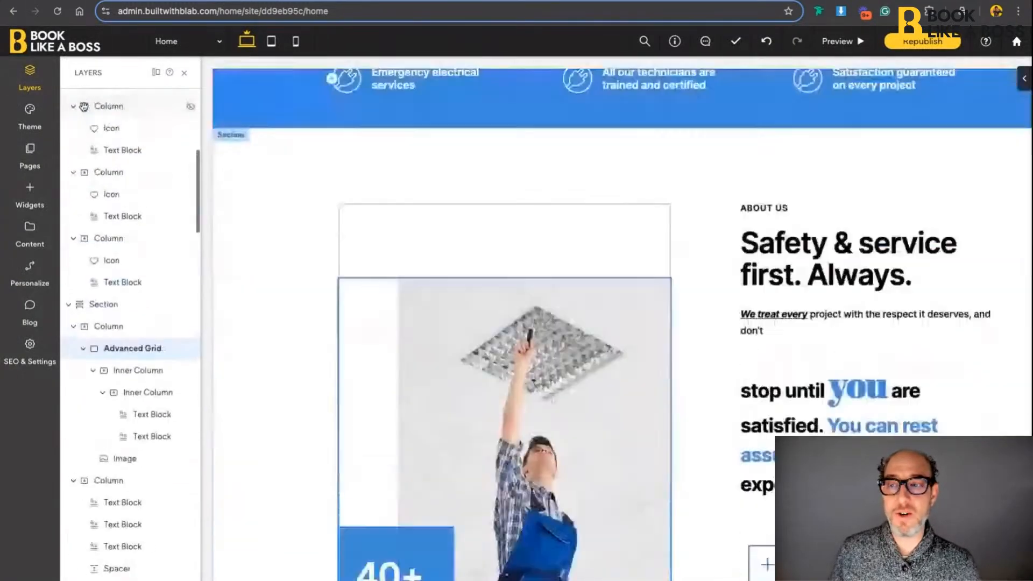
{"action": "scroll", "coordinate": [380, 281], "scroll_direction": "up", "scroll_amount": 10}
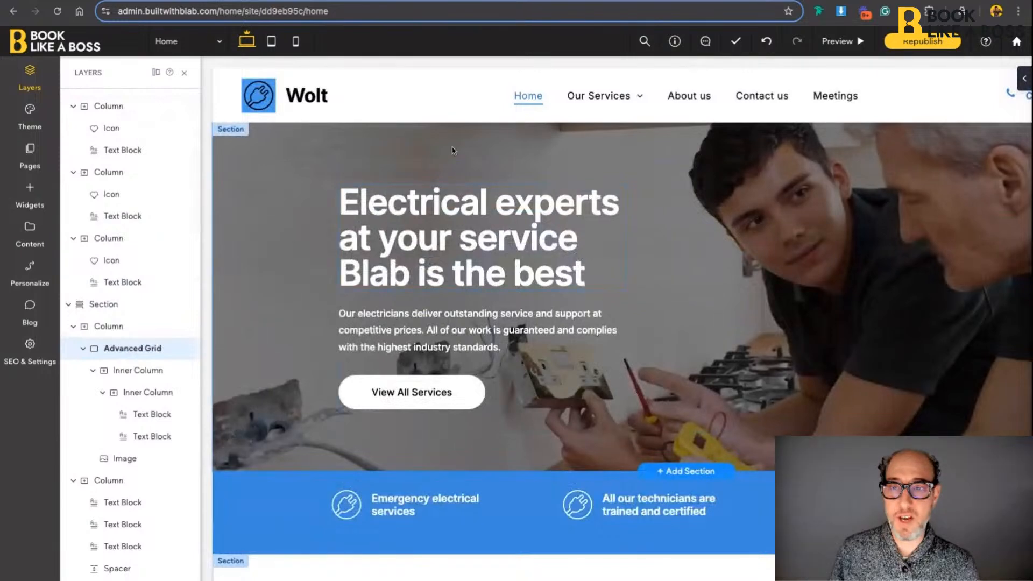
{"action": "left_click", "coordinate": [417, 95]}
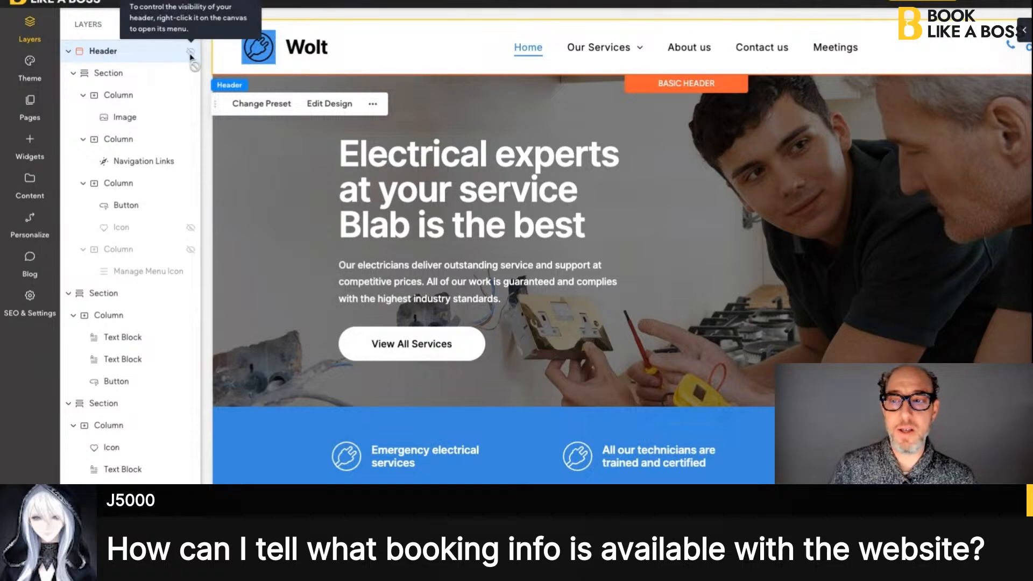
{"action": "left_click", "coordinate": [110, 74]}
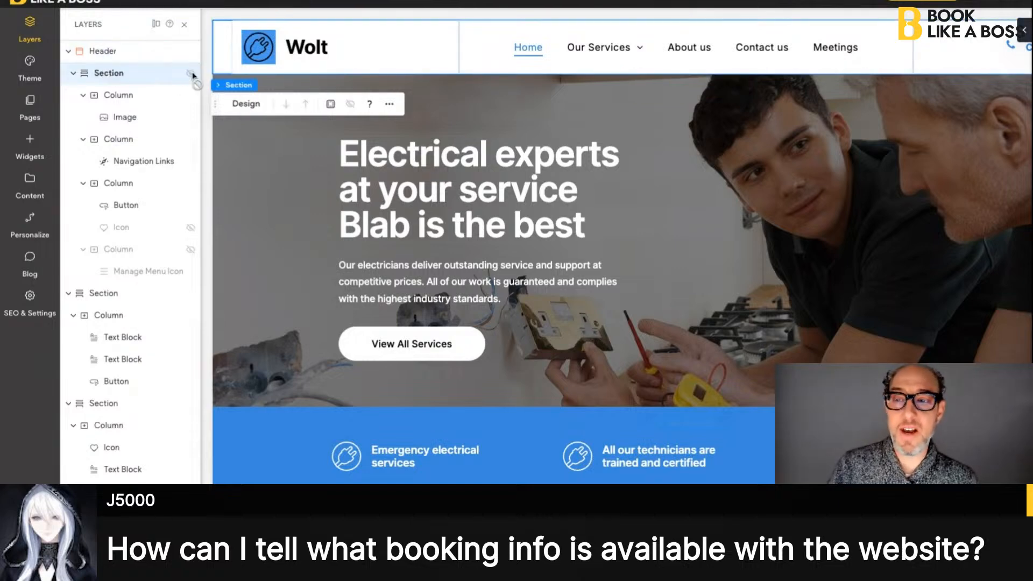
Hide the header's logo column on this device and show it again
{"action": "left_click", "coordinate": [186, 97]}
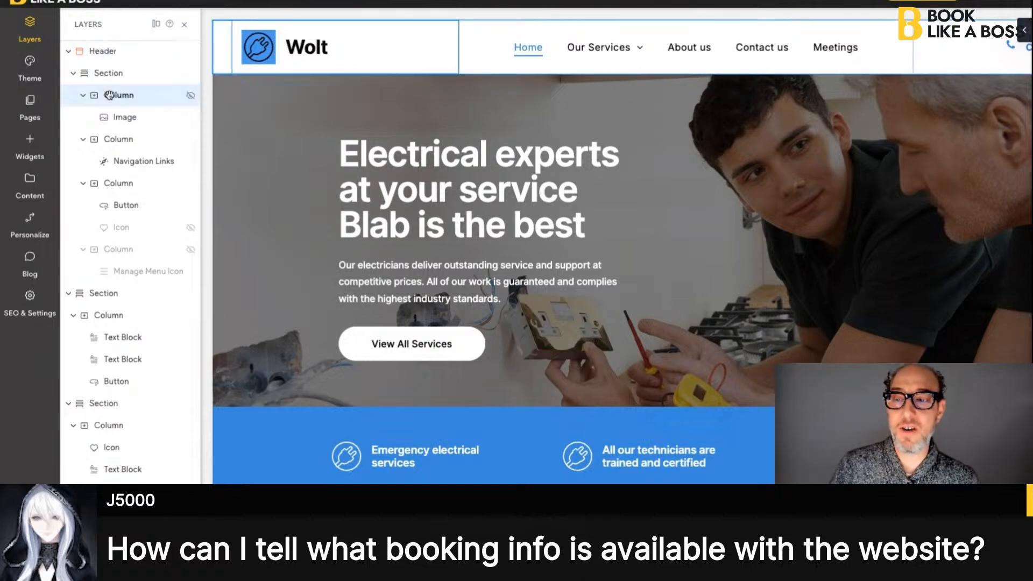
{"action": "left_click", "coordinate": [190, 97]}
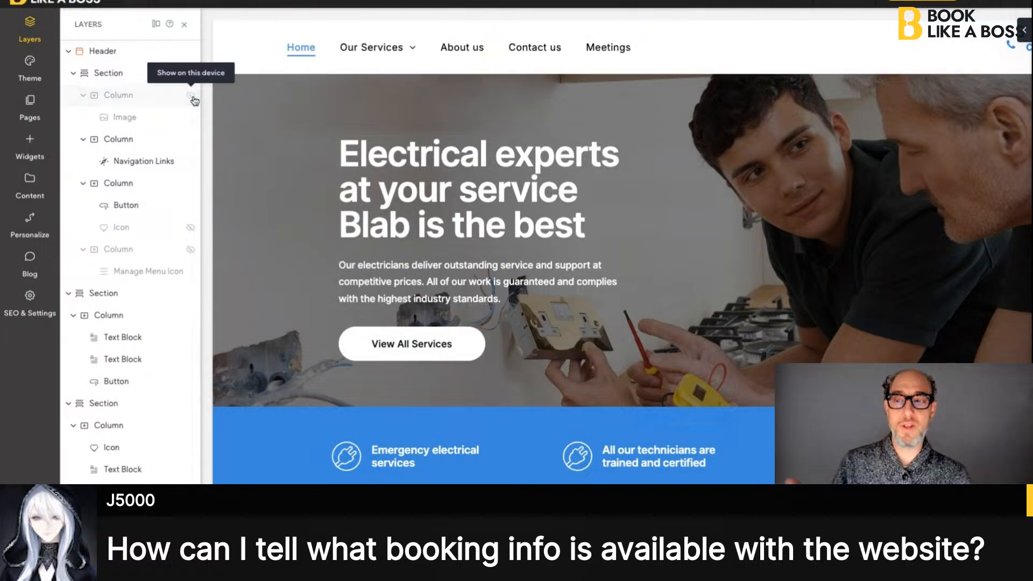
{"action": "left_click", "coordinate": [194, 100]}
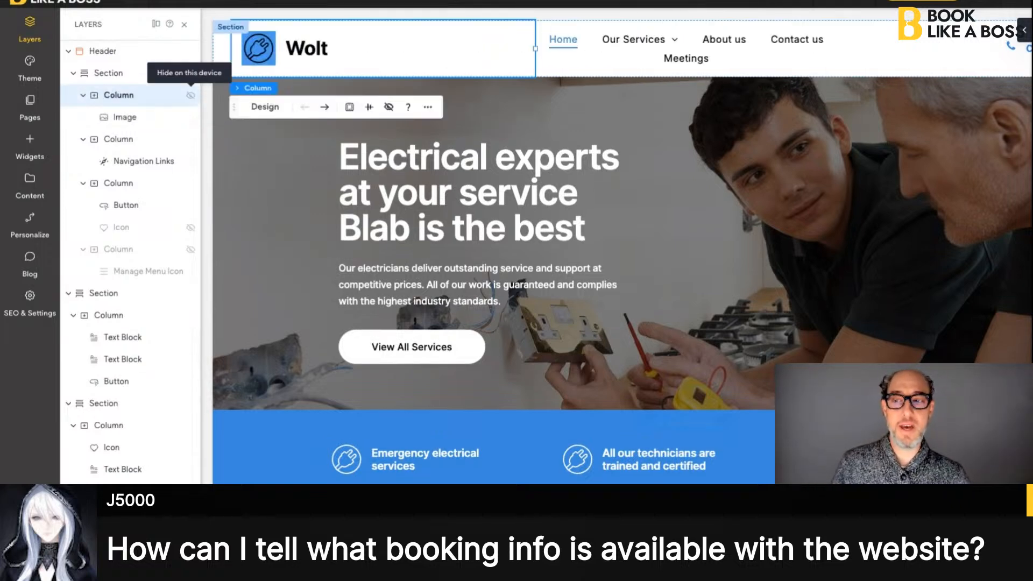
{"action": "left_click", "coordinate": [190, 95]}
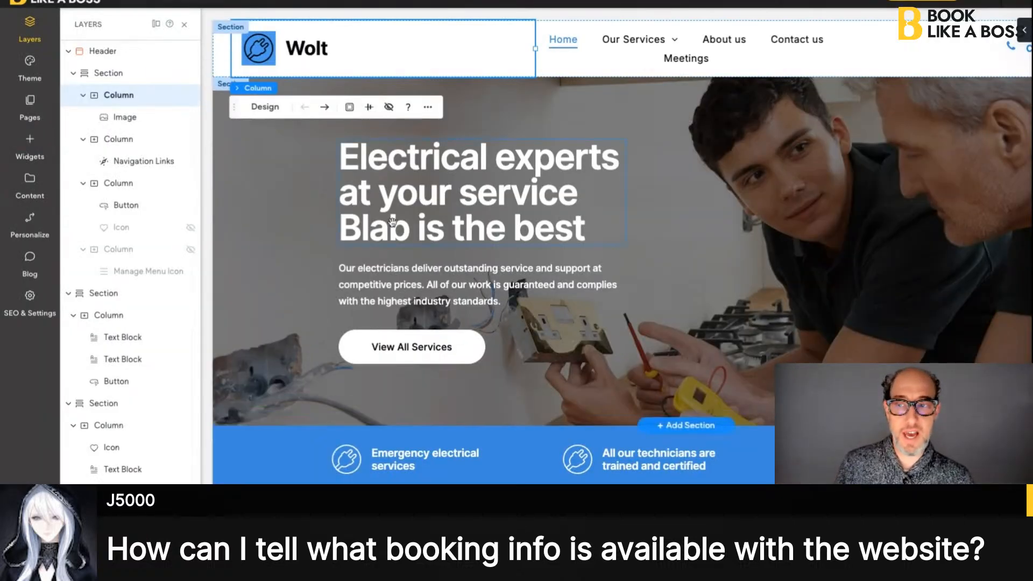
Close the layer list and narrow the header's logo column so the navigation links fit on one line
{"action": "left_click", "coordinate": [184, 24]}
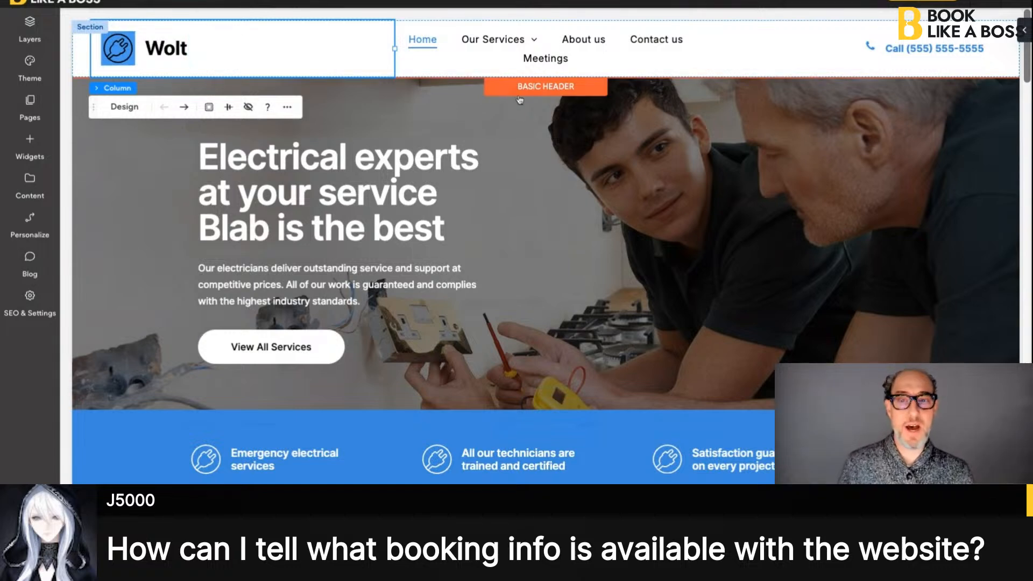
{"action": "left_click_drag", "start_coordinate": [394, 47], "coordinate": [274, 48]}
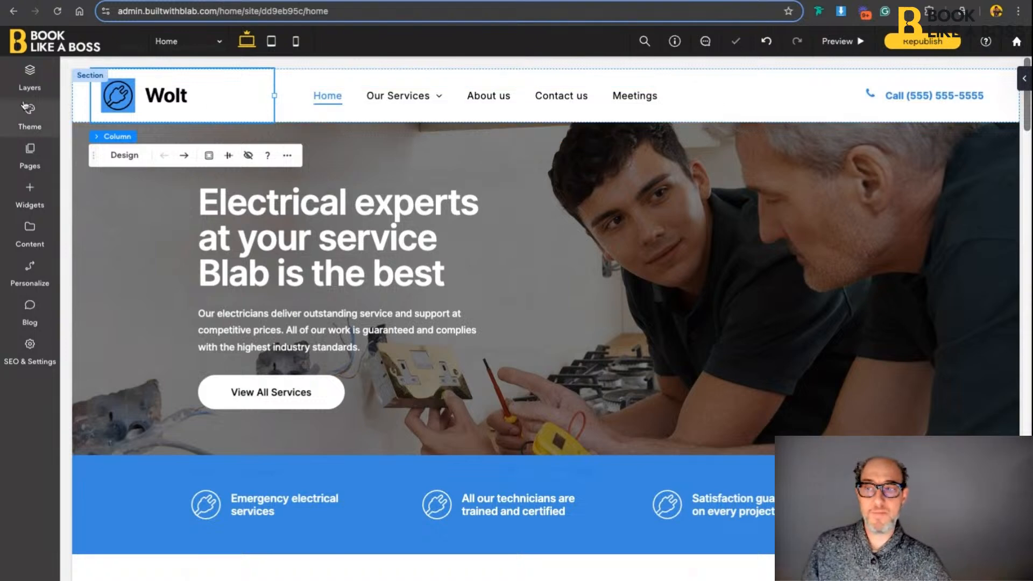
Examine the site theme's colors, buttons and text styles, and close the theme settings
{"action": "left_click", "coordinate": [30, 119]}
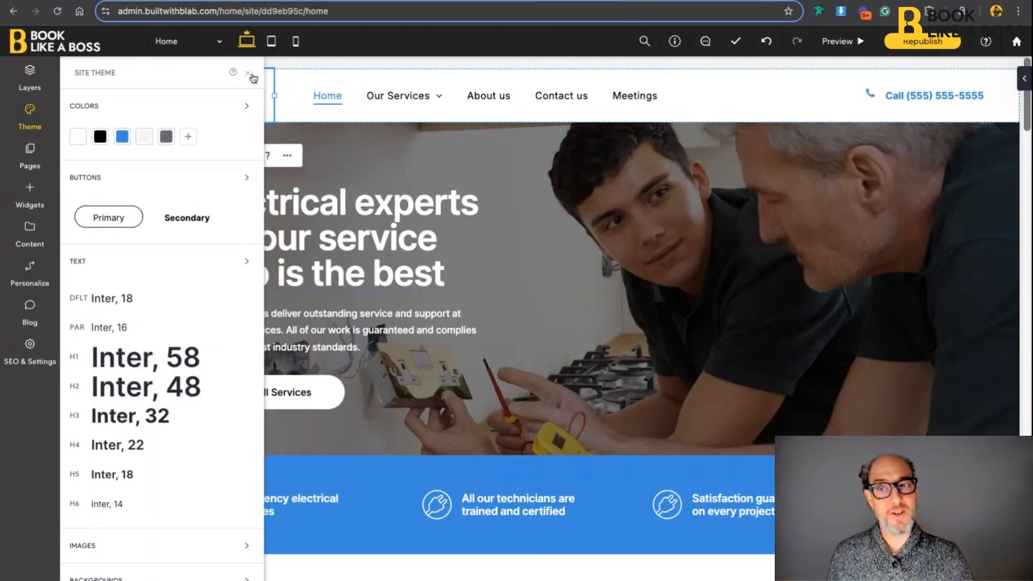
{"action": "left_click", "coordinate": [248, 74]}
Set the placeholder paragraph beside the seaside photo in the new About section to font size 18 and confirm the text edit
{"action": "scroll", "coordinate": [538, 323], "scroll_direction": "down", "scroll_amount": 10}
{"action": "scroll", "coordinate": [418, 370], "scroll_direction": "down", "scroll_amount": 10}
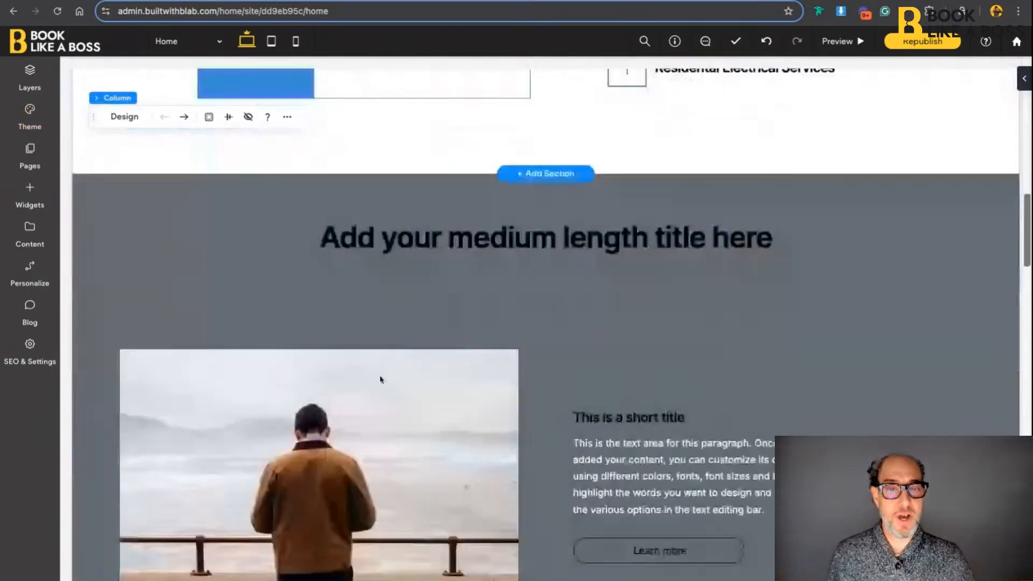
{"action": "left_click", "coordinate": [661, 212]}
{"action": "double_click", "coordinate": [661, 211]}
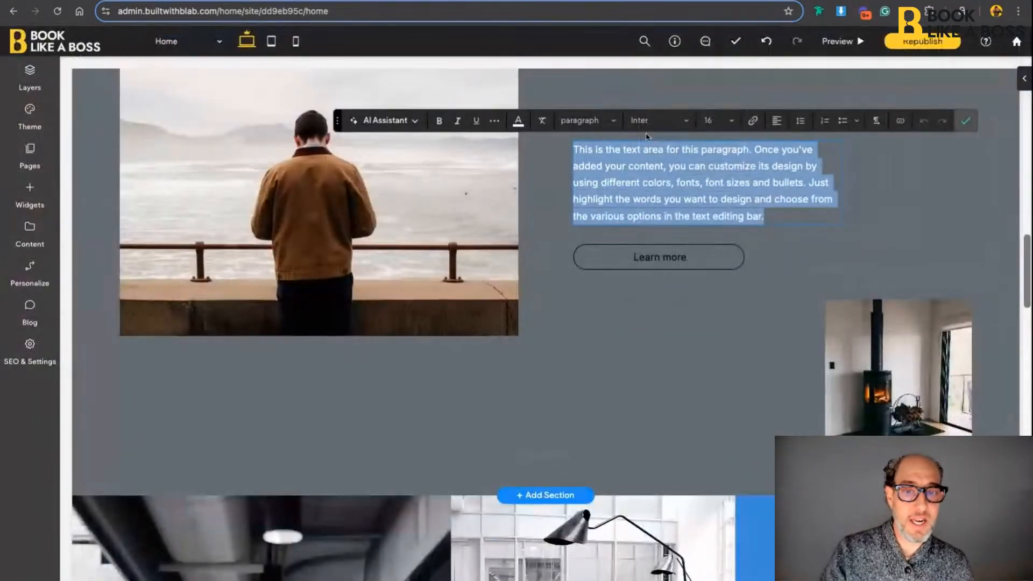
{"action": "left_click", "coordinate": [715, 121]}
{"action": "left_click", "coordinate": [710, 243]}
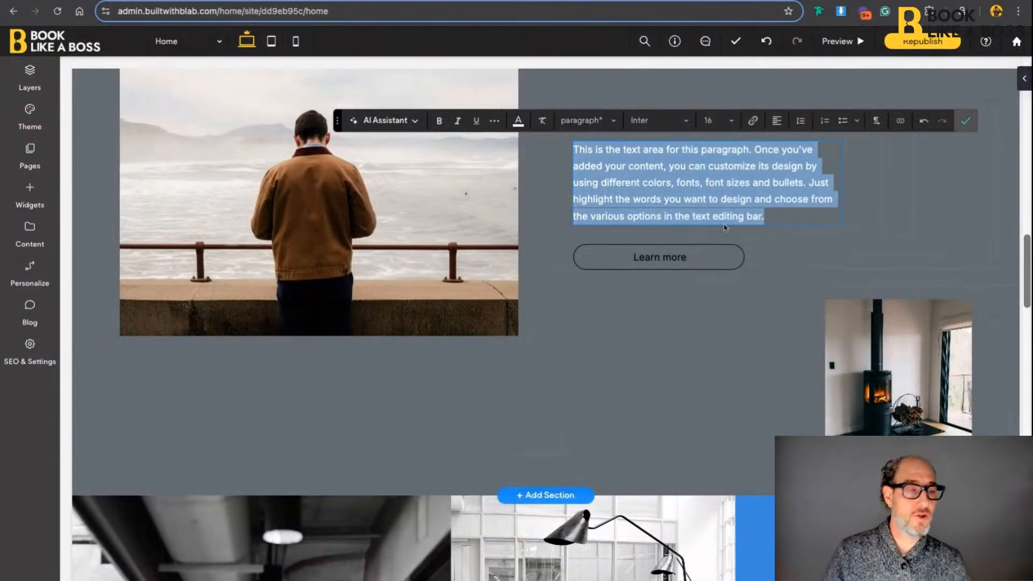
{"action": "left_click", "coordinate": [778, 178]}
{"action": "triple_click", "coordinate": [777, 178]}
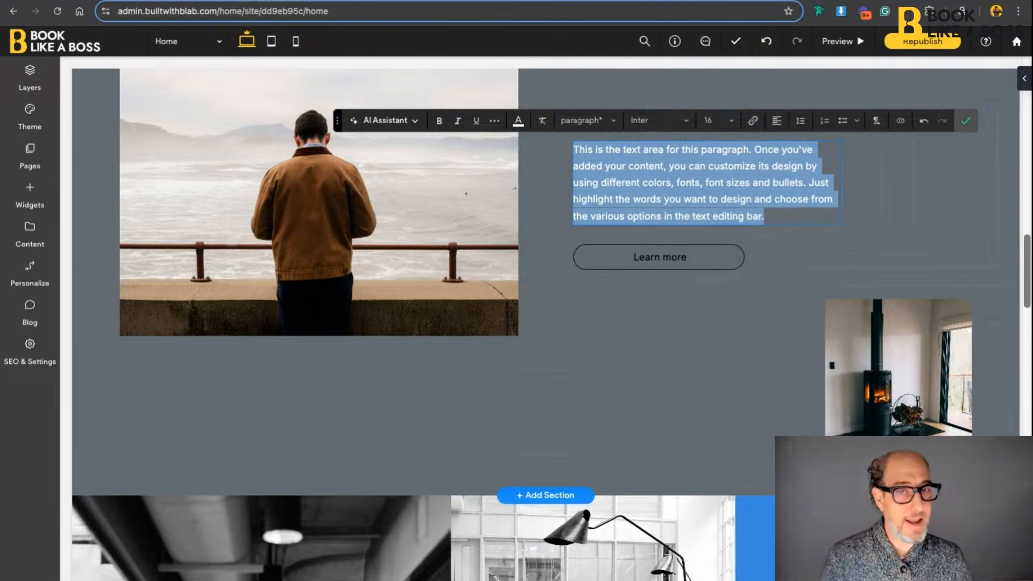
{"action": "left_click", "coordinate": [720, 120]}
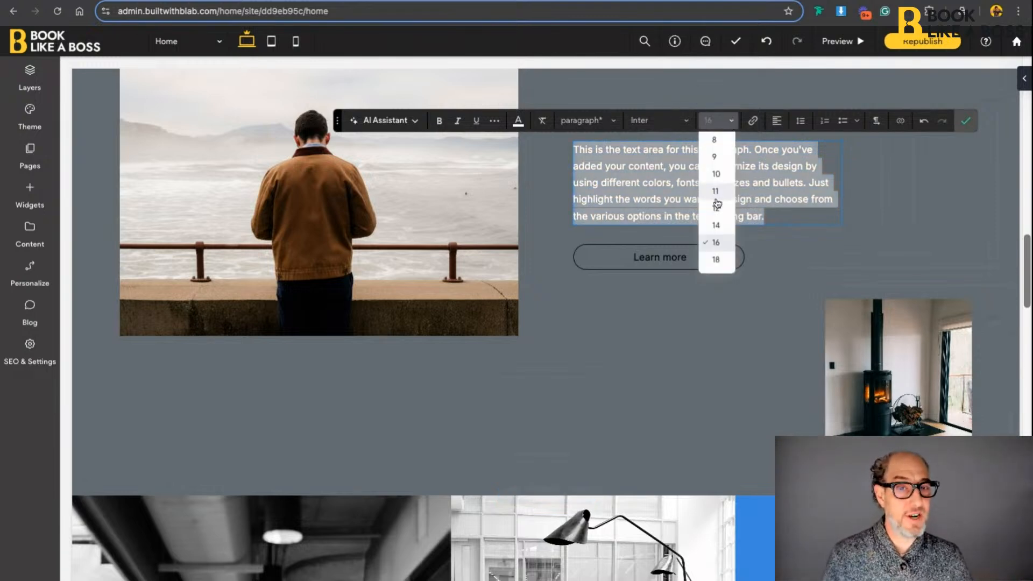
{"action": "left_click", "coordinate": [716, 260]}
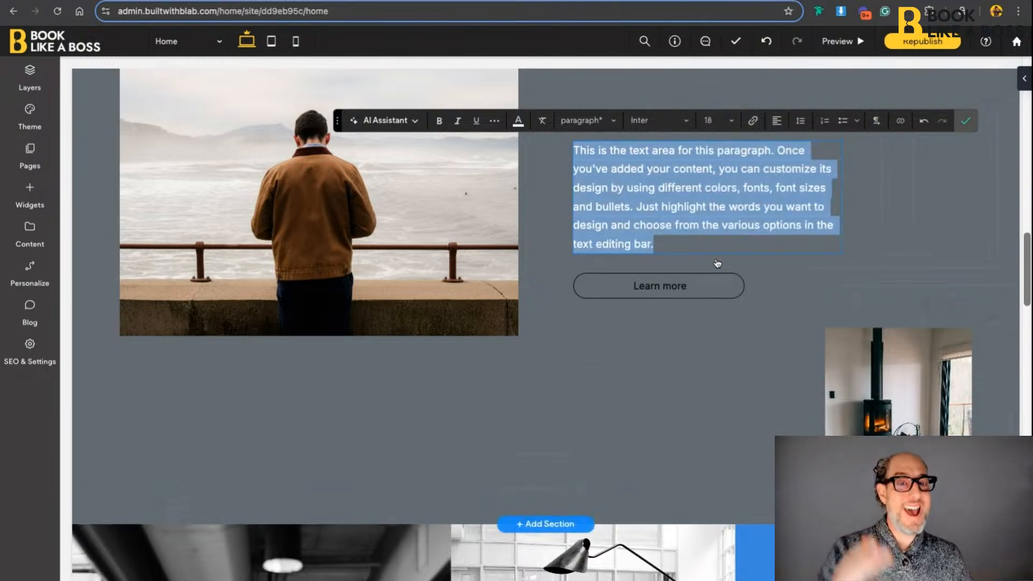
{"action": "left_click", "coordinate": [966, 120]}
Set the site theme's paragraph text style to font size 18
{"action": "scroll", "coordinate": [750, 227], "scroll_direction": "down", "scroll_amount": 3}
{"action": "scroll", "coordinate": [750, 227], "scroll_direction": "down", "scroll_amount": 8}
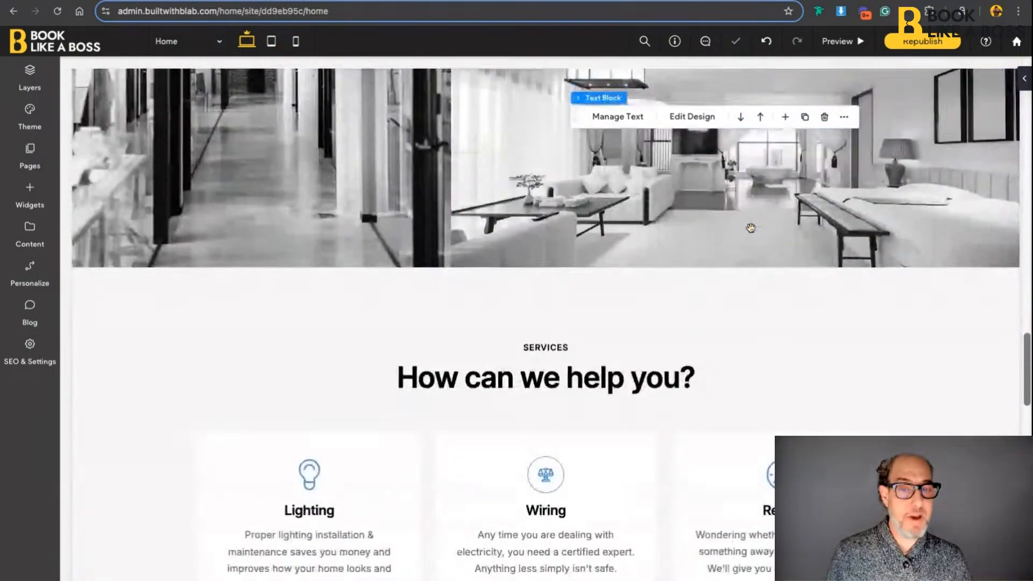
{"action": "left_click", "coordinate": [535, 532]}
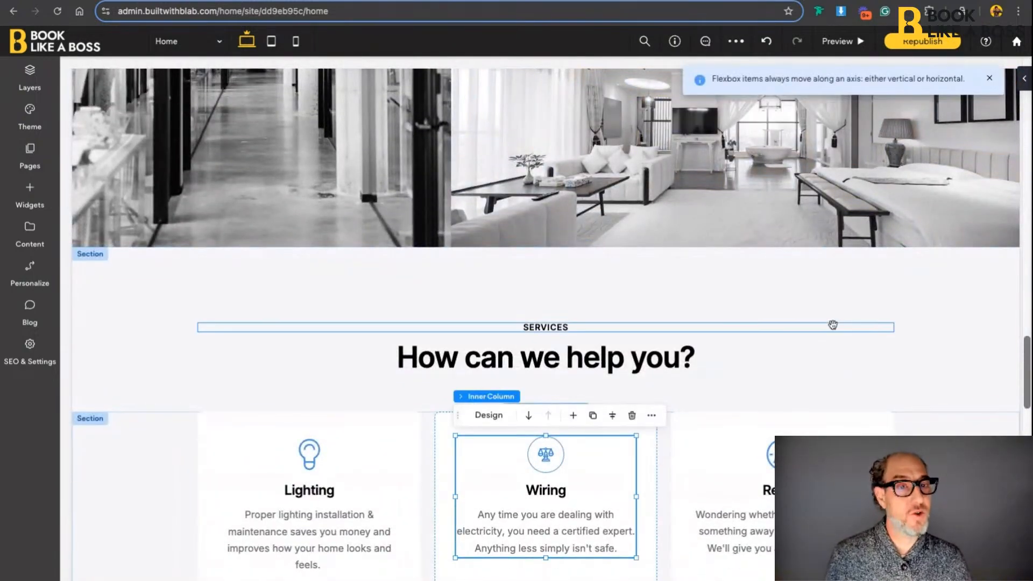
{"action": "scroll", "coordinate": [833, 324], "scroll_direction": "up", "scroll_amount": 15}
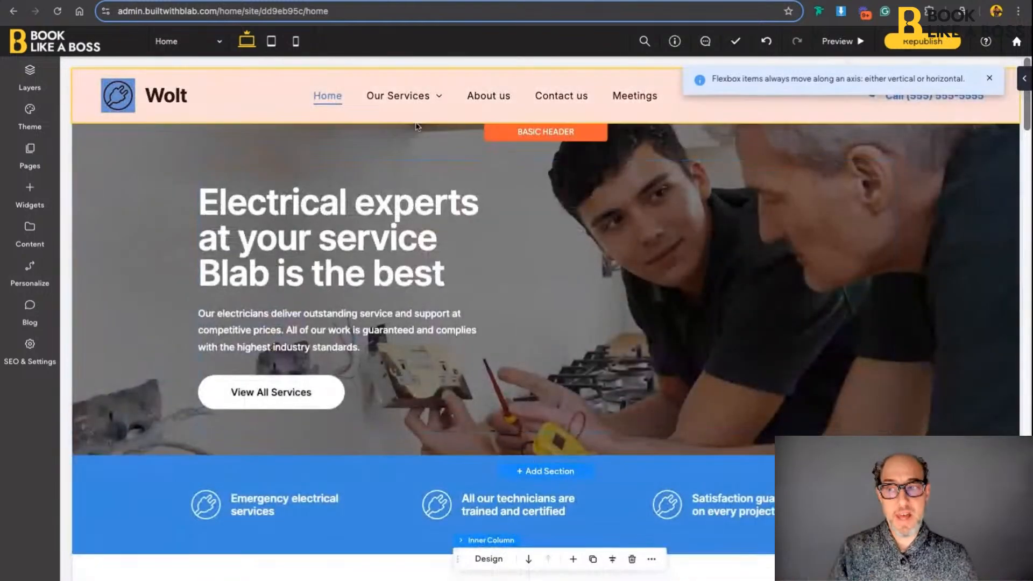
{"action": "left_click", "coordinate": [32, 112]}
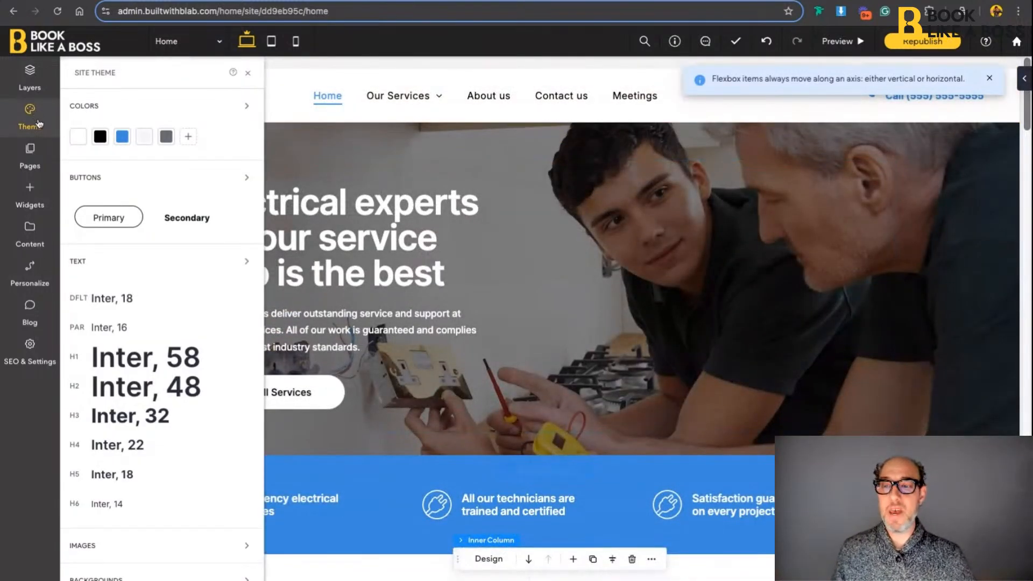
{"action": "left_click", "coordinate": [94, 328]}
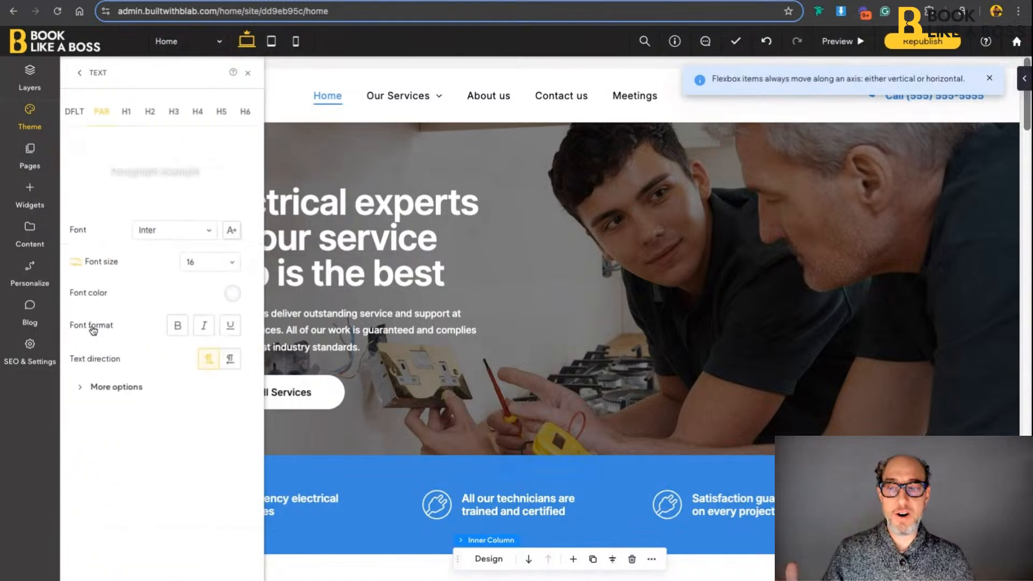
{"action": "left_click", "coordinate": [230, 269]}
{"action": "left_click", "coordinate": [221, 300]}
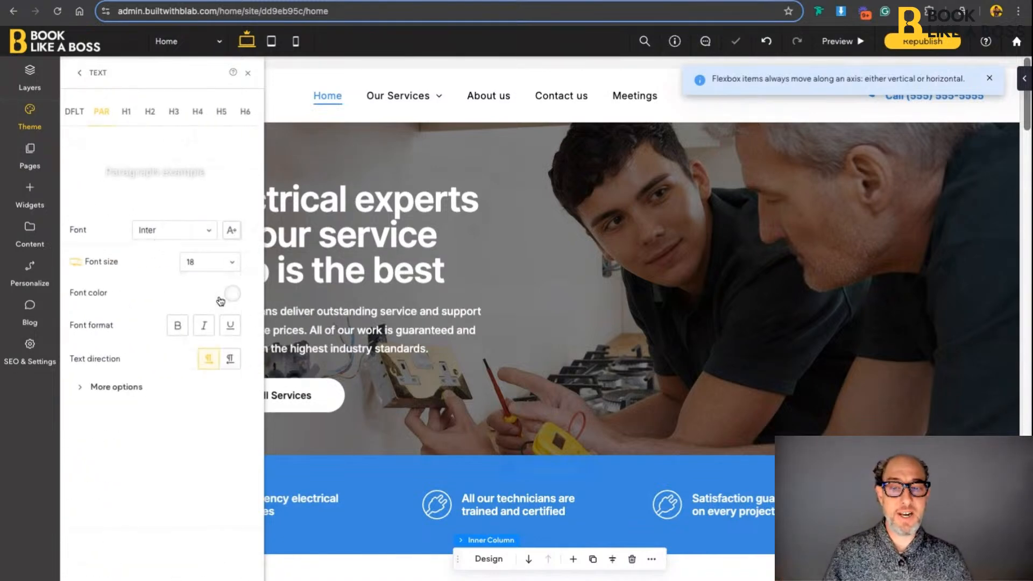
Change the site theme's Color #3 to bright red #fd0a0a and close the theme settings
{"action": "left_click", "coordinate": [79, 73]}
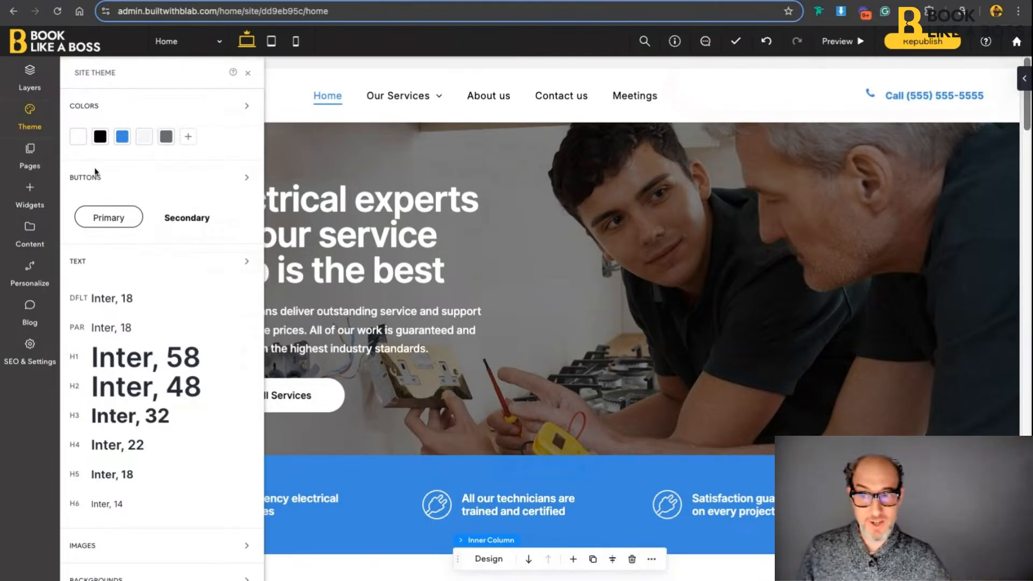
{"action": "left_click", "coordinate": [122, 138]}
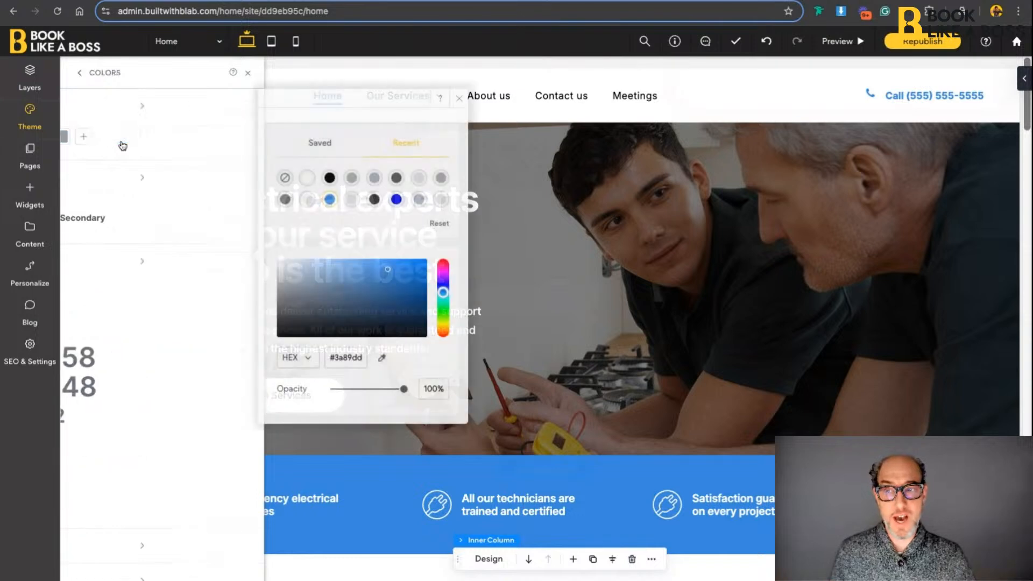
{"action": "left_click_drag", "start_coordinate": [443, 271], "coordinate": [445, 255]}
{"action": "left_click", "coordinate": [422, 260]}
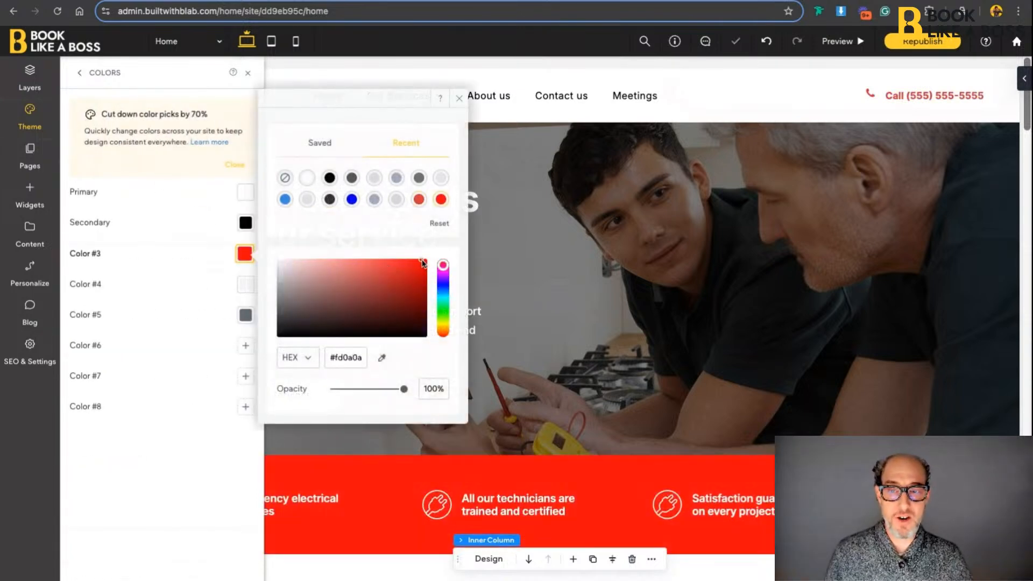
{"action": "left_click", "coordinate": [459, 98]}
{"action": "scroll", "coordinate": [588, 326], "scroll_direction": "down", "scroll_amount": 7}
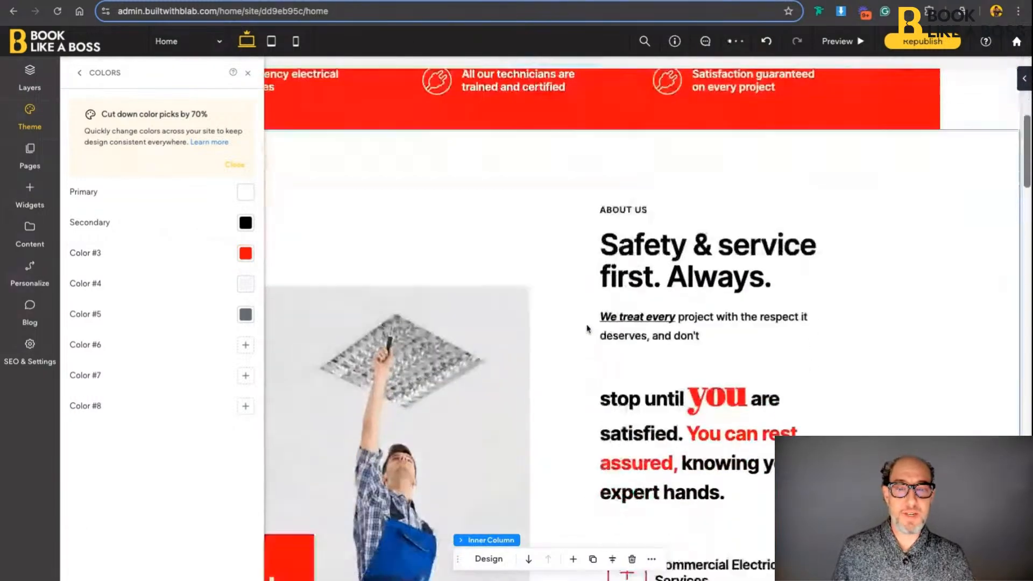
{"action": "scroll", "coordinate": [588, 328], "scroll_direction": "down", "scroll_amount": 15}
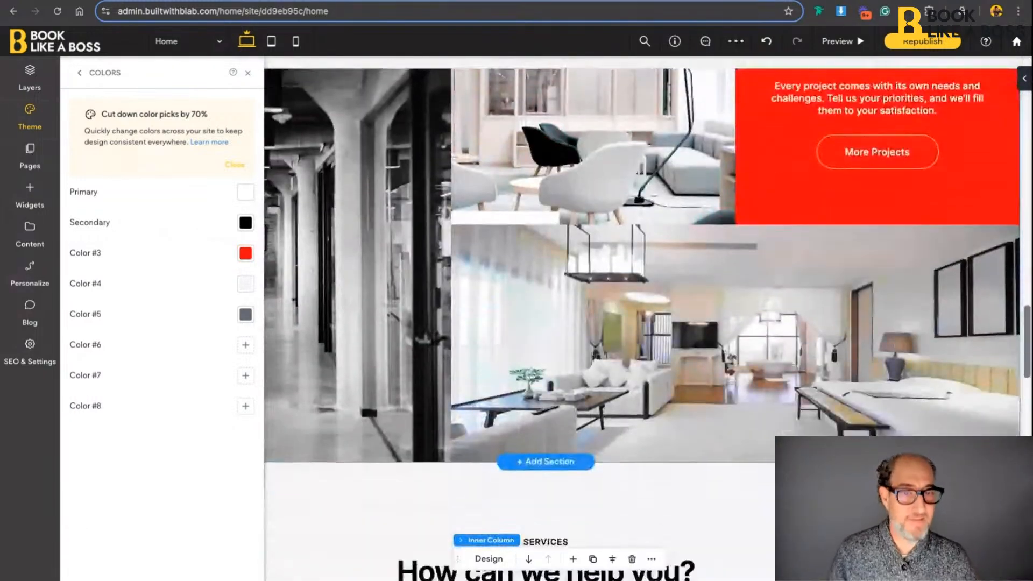
{"action": "scroll", "coordinate": [587, 328], "scroll_direction": "up", "scroll_amount": 20}
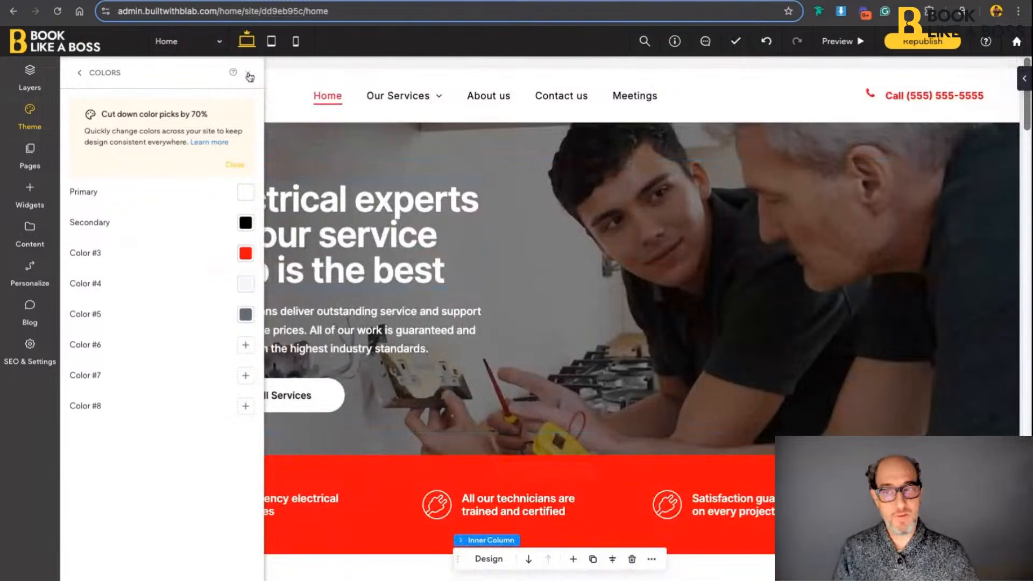
{"action": "left_click", "coordinate": [249, 77]}
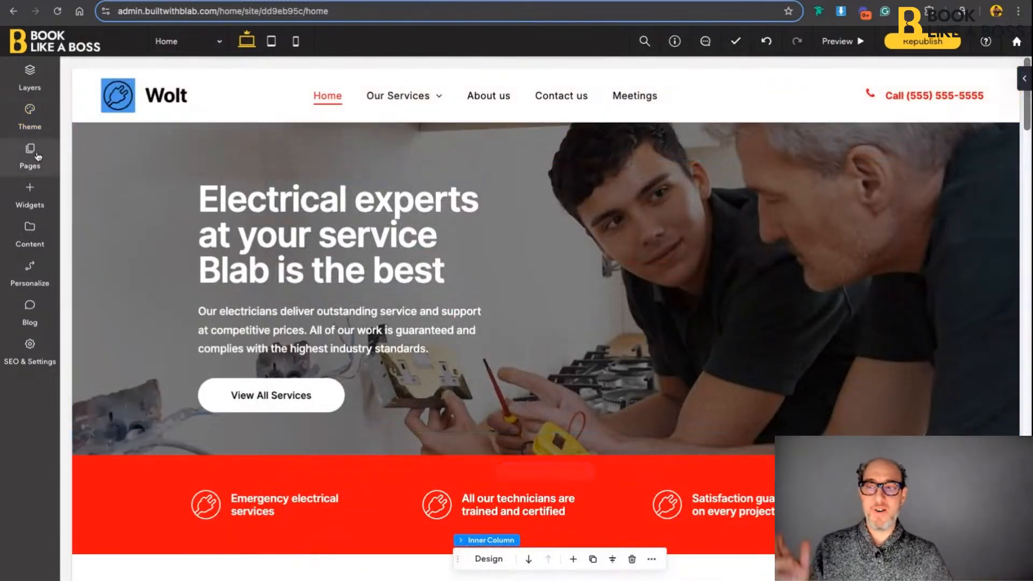
Open the site's page list, collapse the Our Services subpages and close the list
{"action": "left_click", "coordinate": [34, 155]}
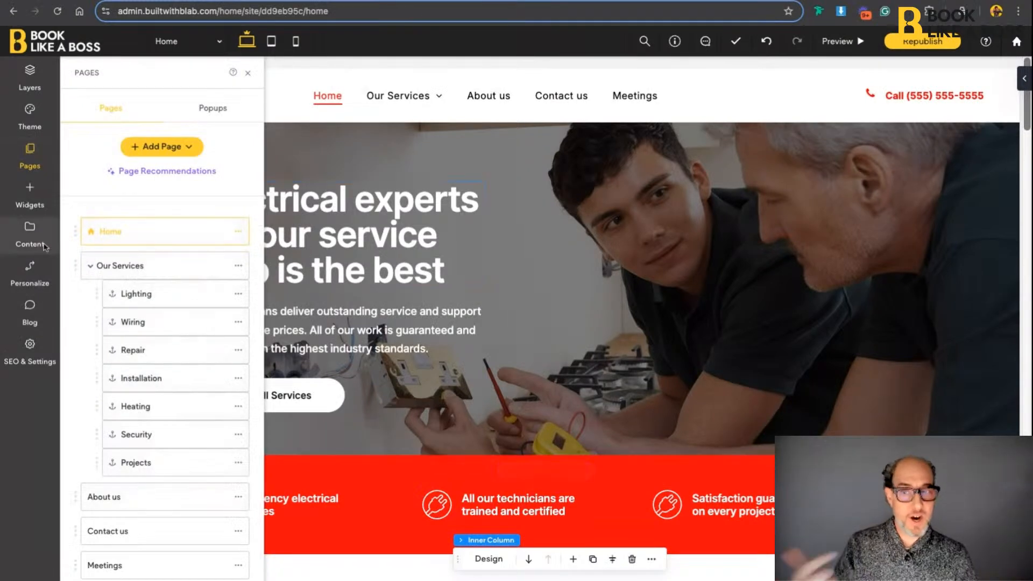
{"action": "left_click", "coordinate": [89, 266]}
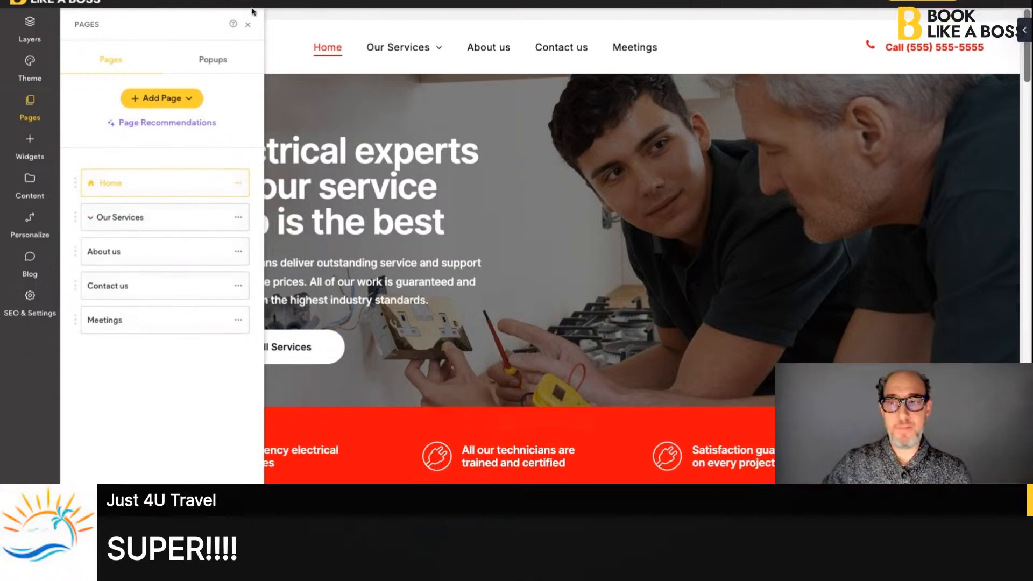
{"action": "left_click", "coordinate": [249, 27]}
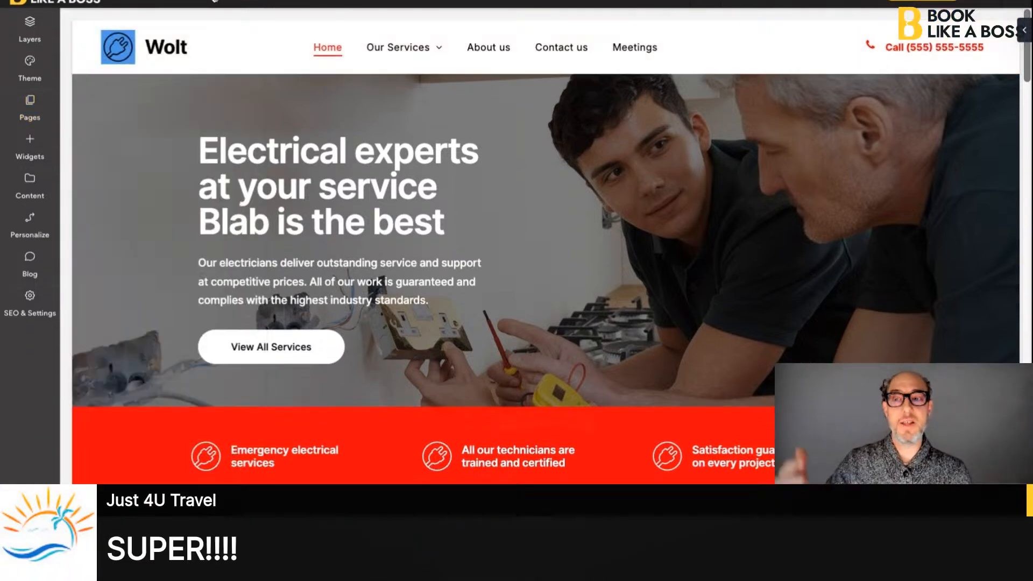
{"action": "left_click", "coordinate": [218, 5]}
{"action": "left_click", "coordinate": [223, 0]}
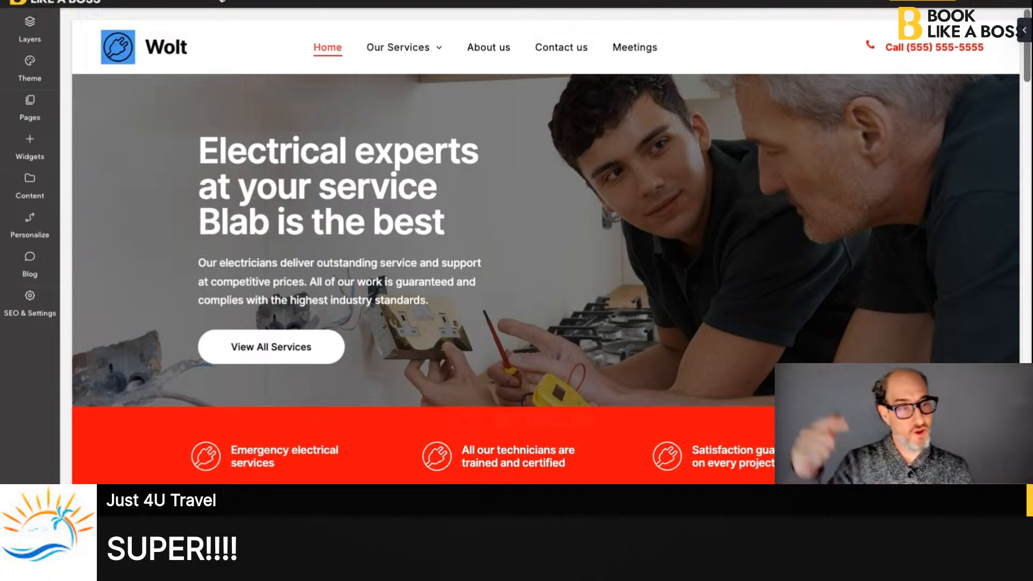
Reorder the site pages so About us comes before Our Services and Home comes last
{"action": "left_click", "coordinate": [29, 108]}
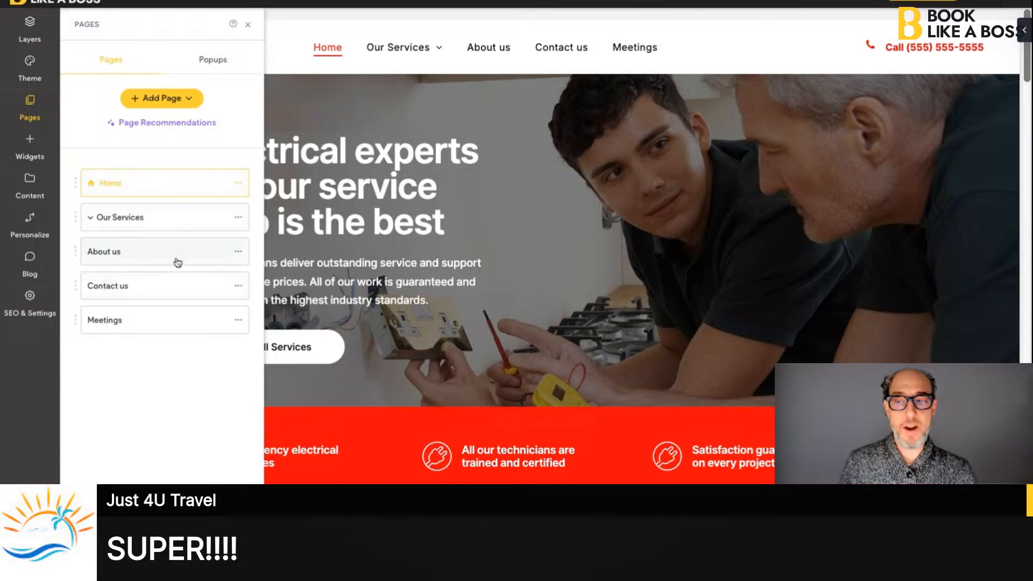
{"action": "left_click_drag", "start_coordinate": [176, 261], "coordinate": [176, 218]}
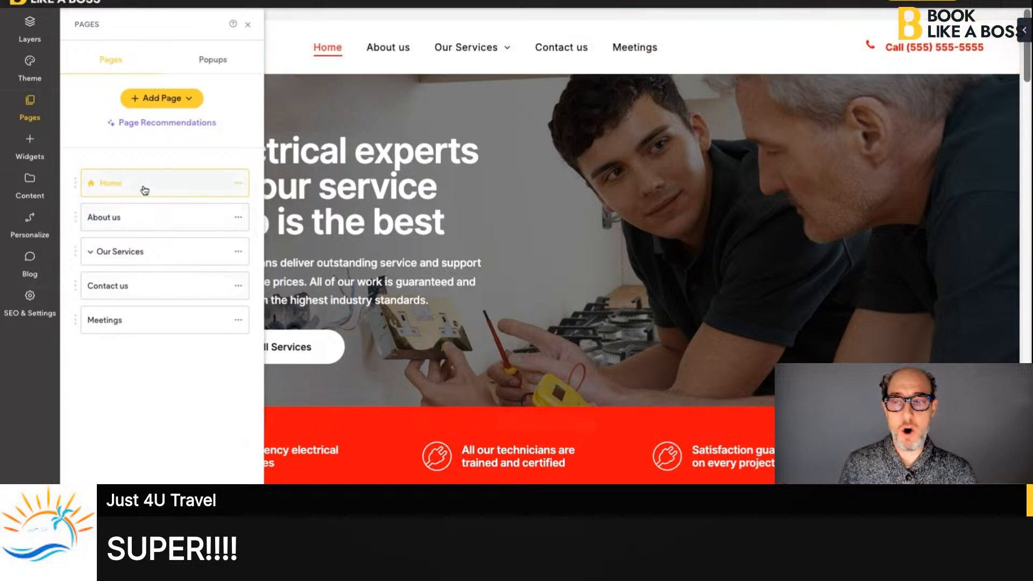
{"action": "left_click_drag", "start_coordinate": [144, 190], "coordinate": [145, 325]}
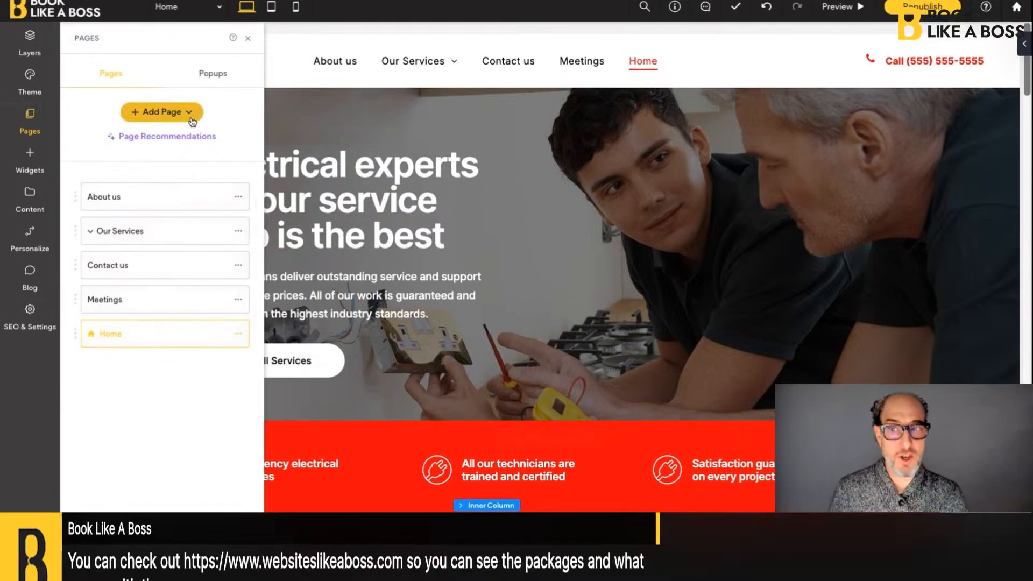
Add a blank page named with the host's first name followed by "is here"
{"action": "left_click", "coordinate": [189, 149]}
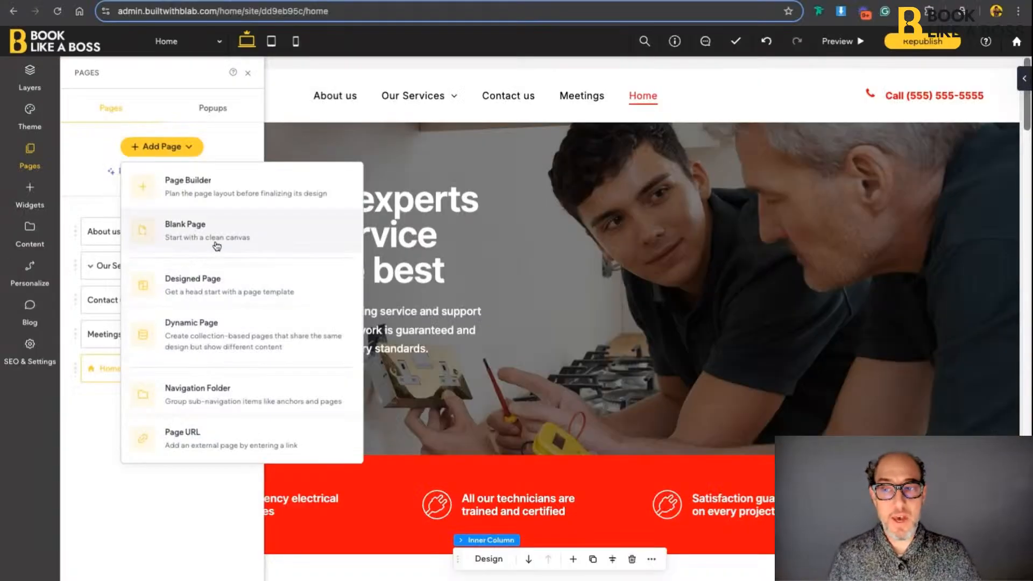
{"action": "left_click", "coordinate": [213, 243]}
{"action": "double_click", "coordinate": [284, 262]}
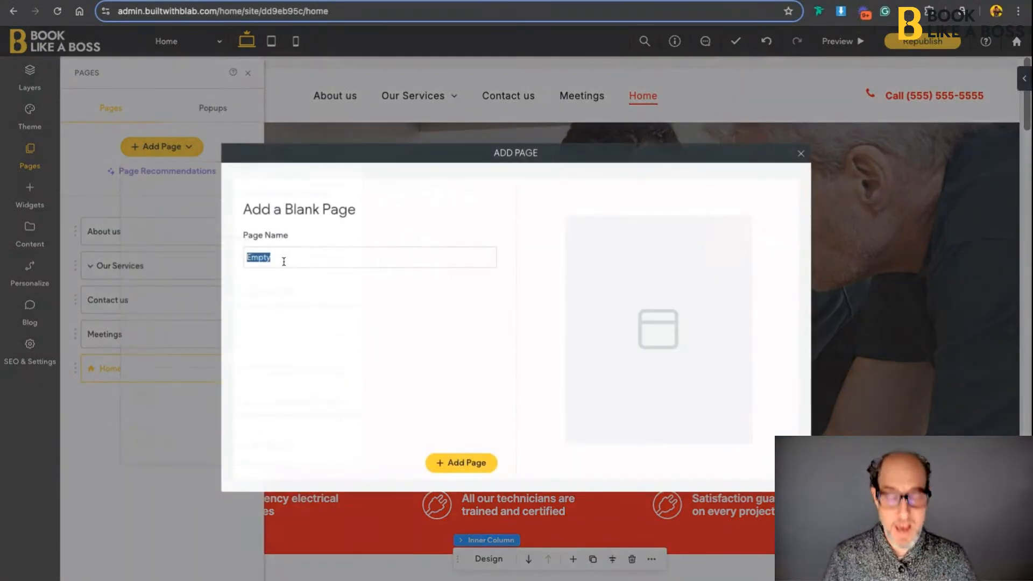
{"action": "type", "text": "Josh is here"}
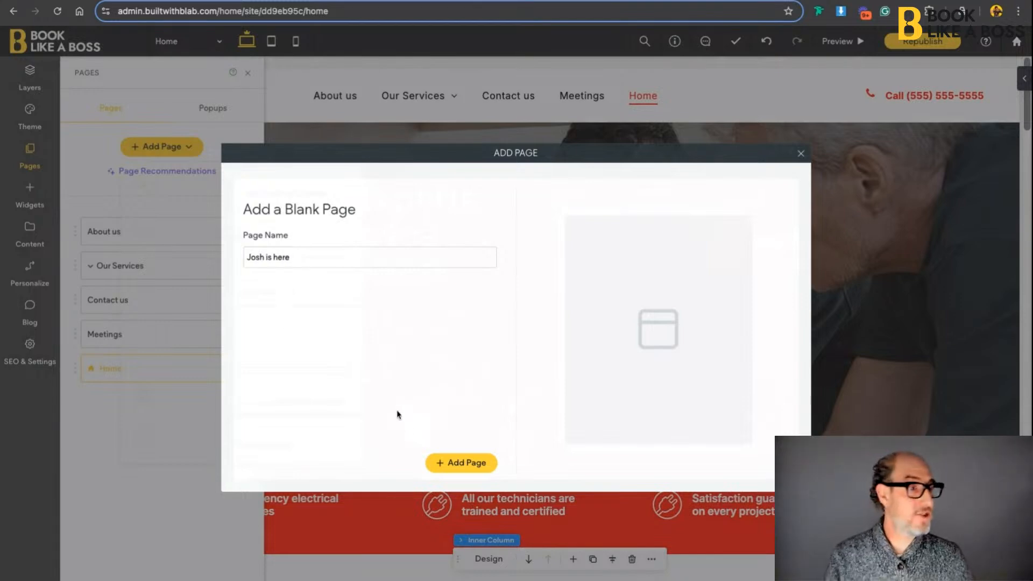
{"action": "left_click", "coordinate": [478, 463]}
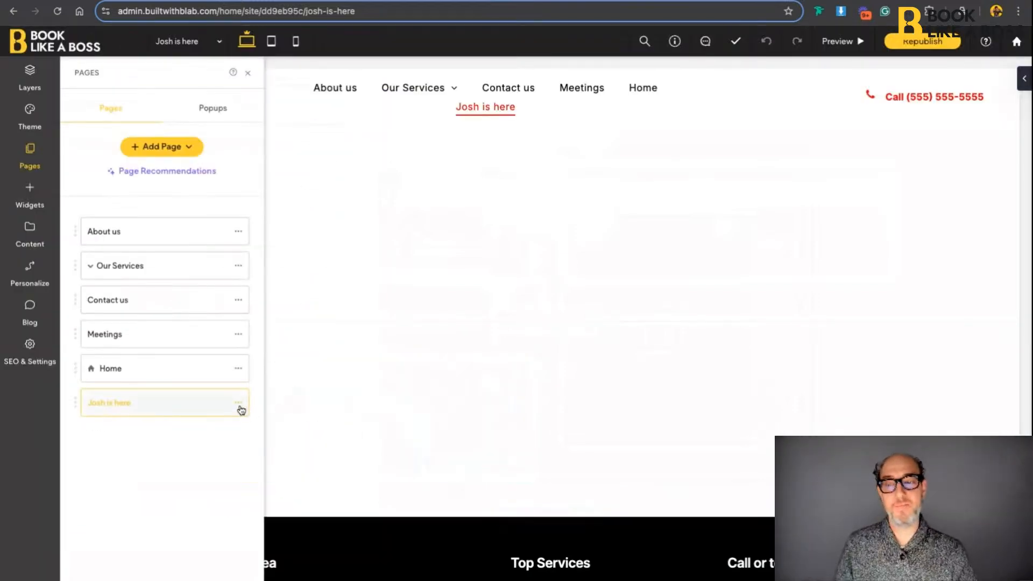
Hide the new blank page from the navigation on all devices
{"action": "left_click", "coordinate": [238, 404]}
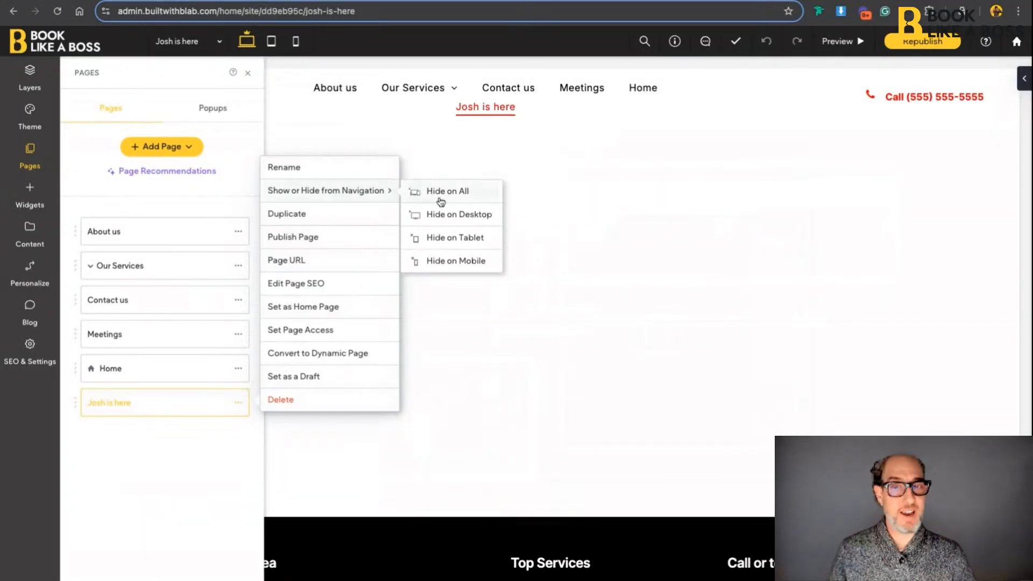
{"action": "left_click", "coordinate": [440, 199]}
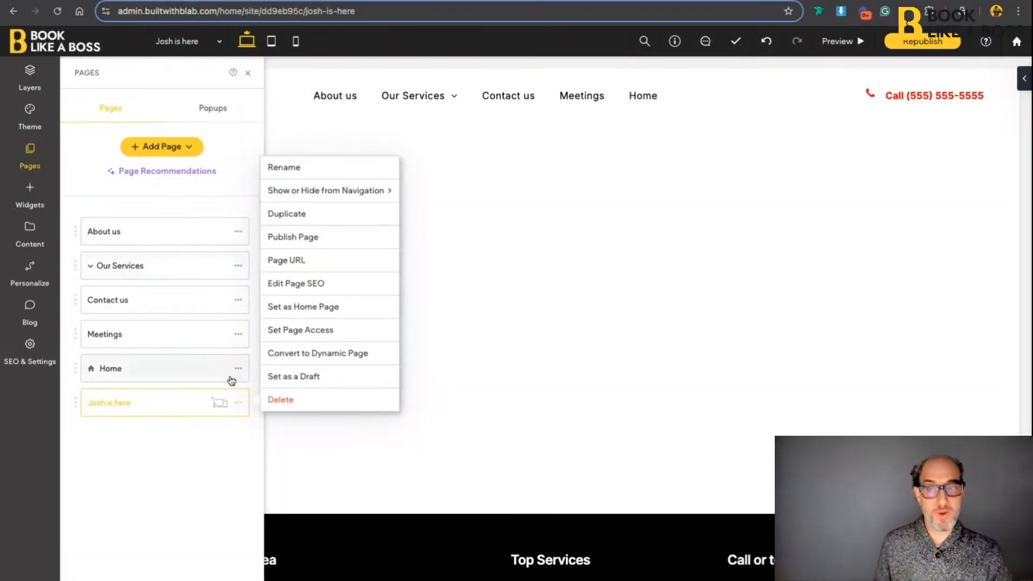
{"action": "left_click", "coordinate": [237, 405]}
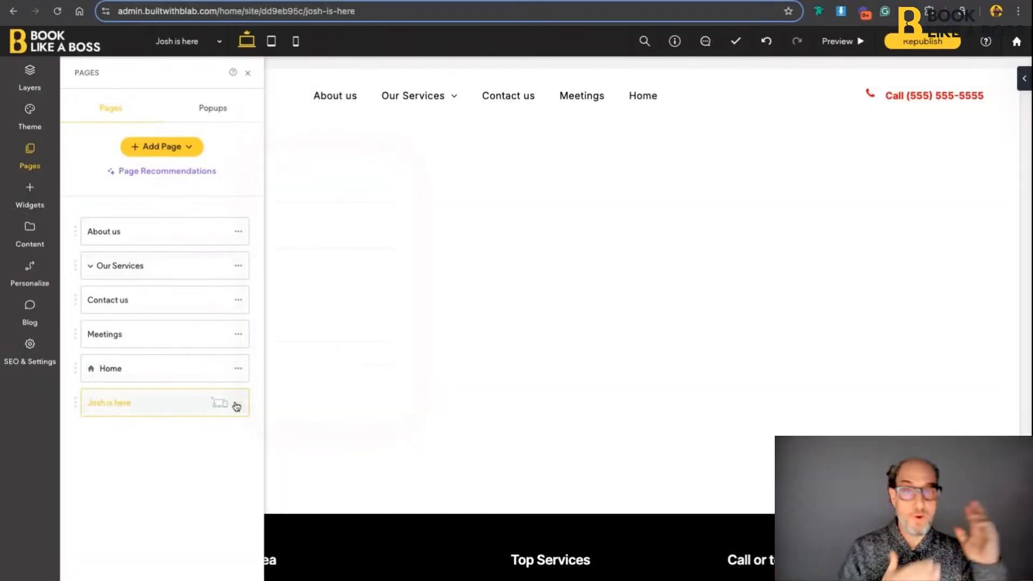
Open the new blank page's Page URL settings and examine its URL field
{"action": "left_click", "coordinate": [237, 405]}
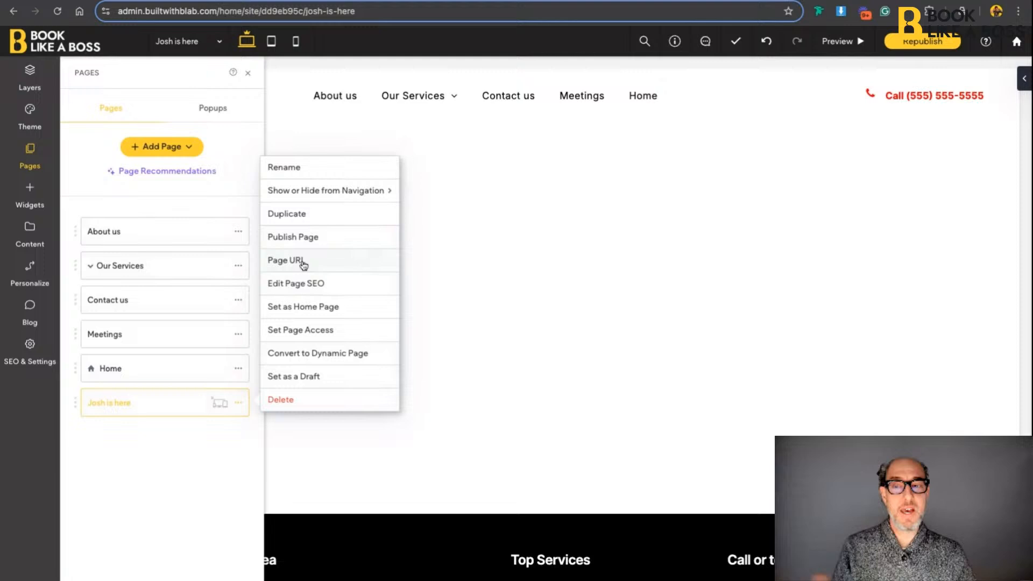
{"action": "left_click", "coordinate": [295, 260]}
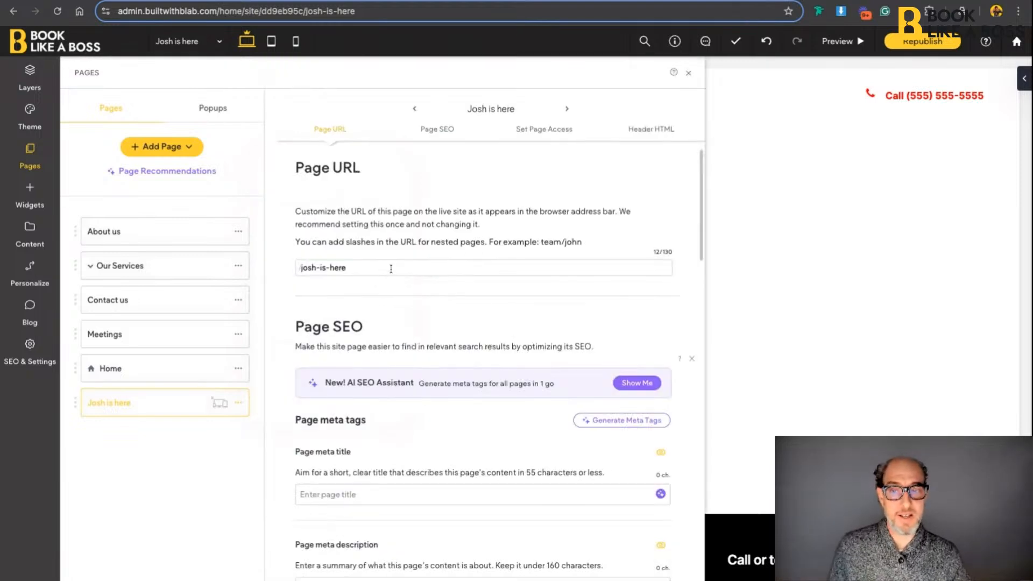
{"action": "triple_click", "coordinate": [391, 269]}
{"action": "left_click", "coordinate": [392, 264]}
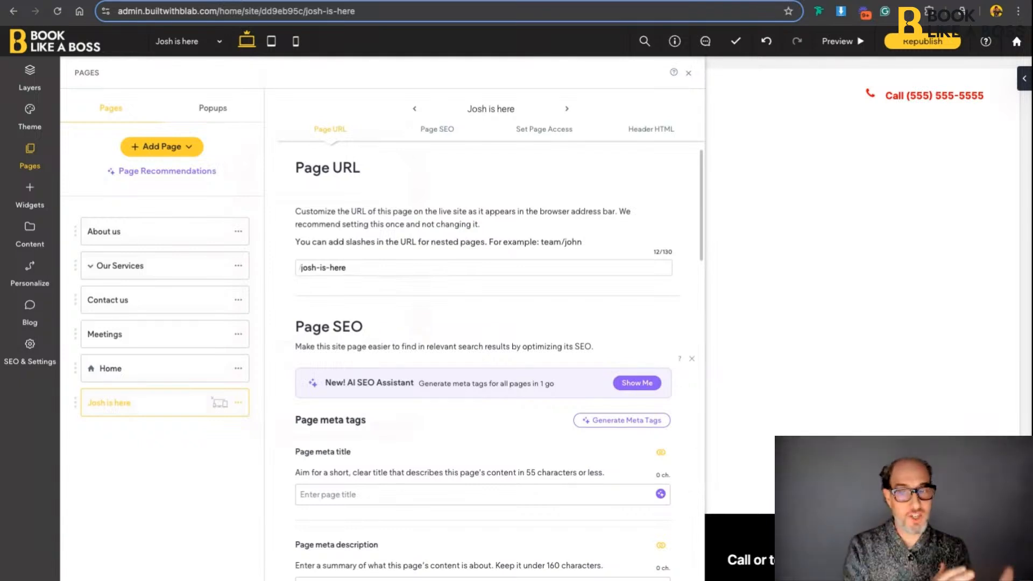
Review the new page's SEO settings and open the site-wide SEO Overview from the AI SEO Assistant
{"action": "scroll", "coordinate": [484, 361], "scroll_direction": "down", "scroll_amount": 1}
{"action": "scroll", "coordinate": [484, 361], "scroll_direction": "down", "scroll_amount": 3}
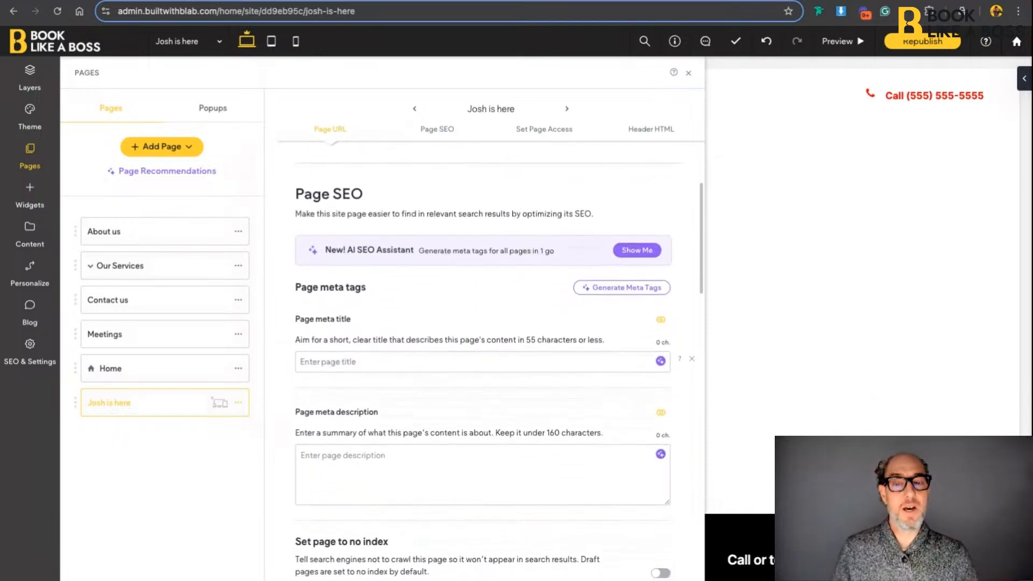
{"action": "scroll", "coordinate": [484, 360], "scroll_direction": "down", "scroll_amount": 1}
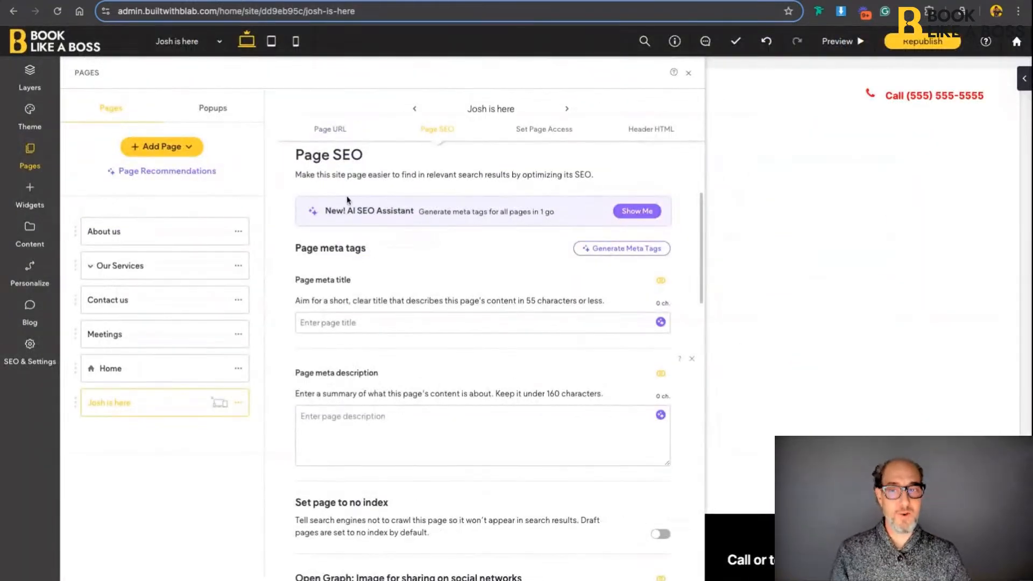
{"action": "left_click_drag", "start_coordinate": [326, 210], "coordinate": [413, 210]}
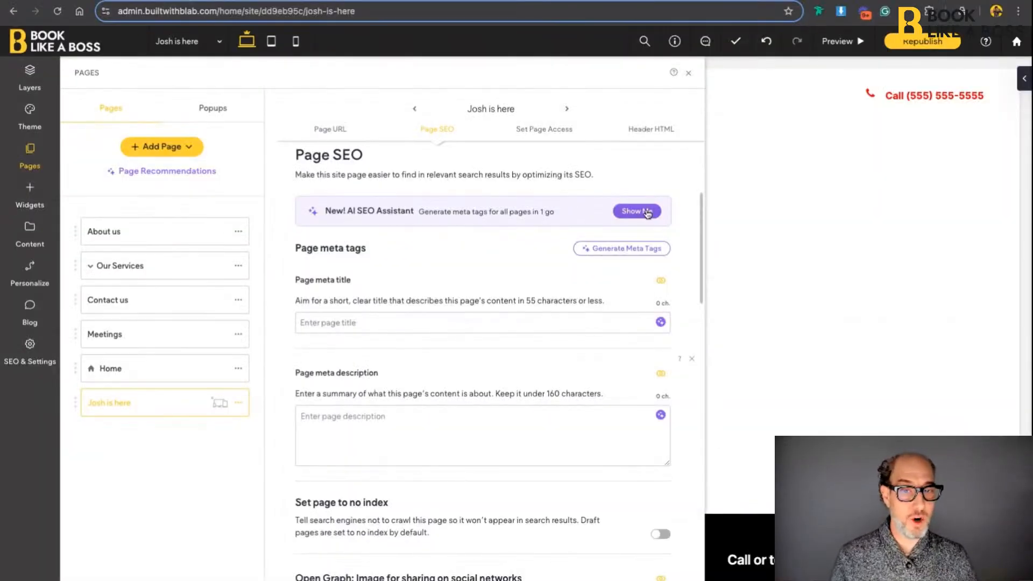
{"action": "left_click", "coordinate": [645, 211]}
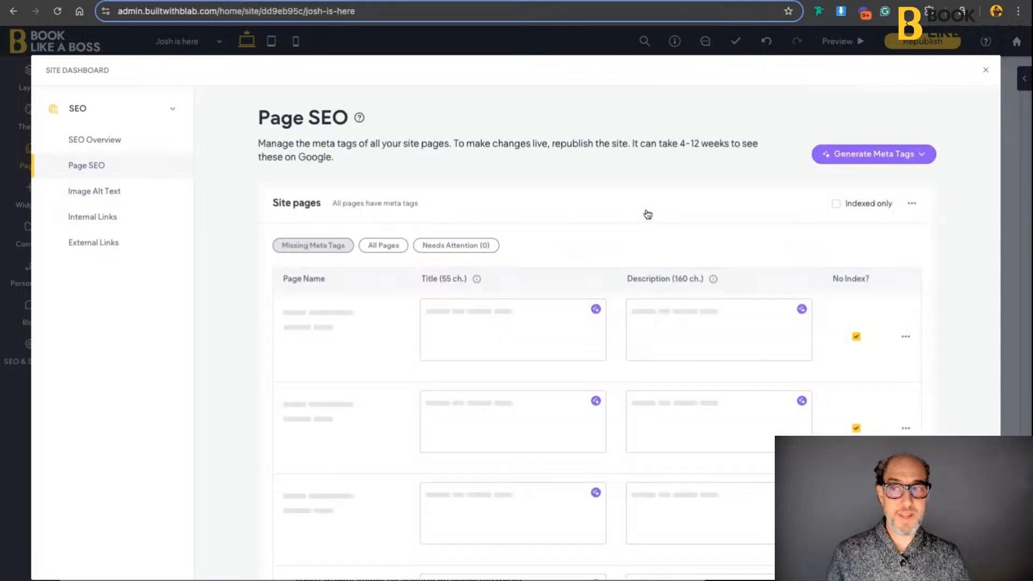
{"action": "left_click", "coordinate": [96, 141]}
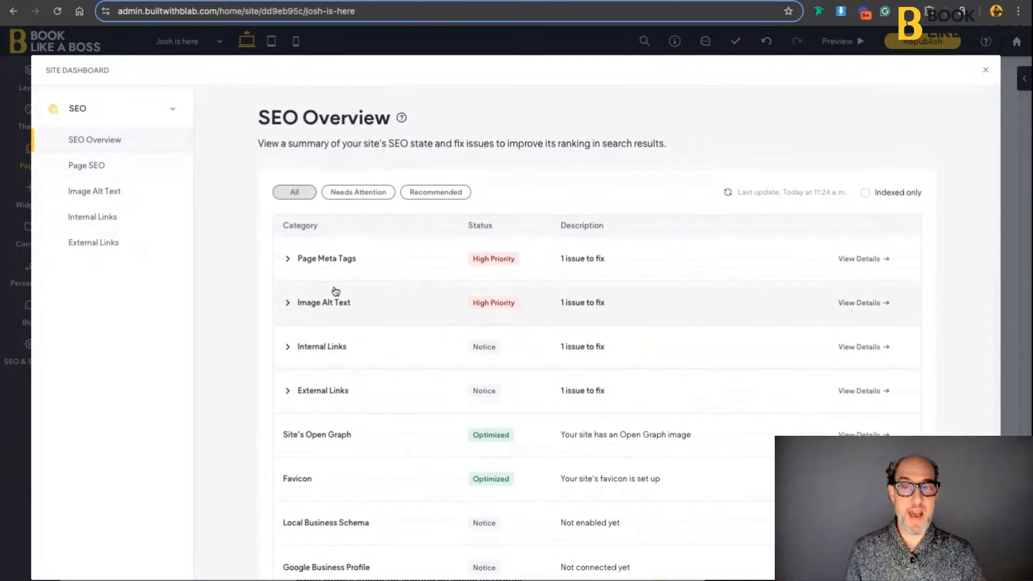
Expand the Image Alt Text issues in the SEO Overview and review the site-wide Page SEO and Image Alt Text lists
{"action": "left_click", "coordinate": [303, 318]}
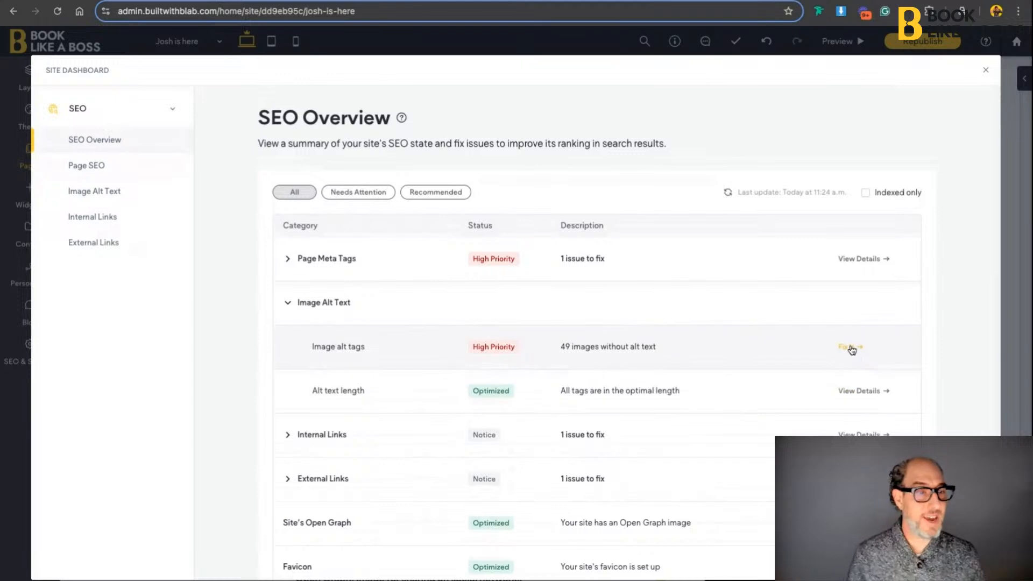
{"action": "left_click", "coordinate": [144, 165]}
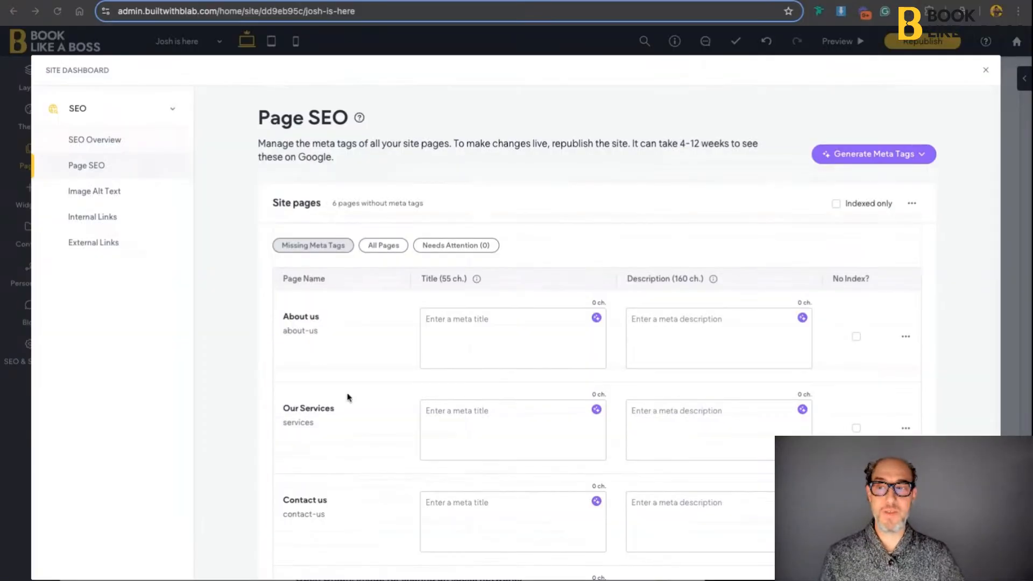
{"action": "left_click", "coordinate": [131, 195]}
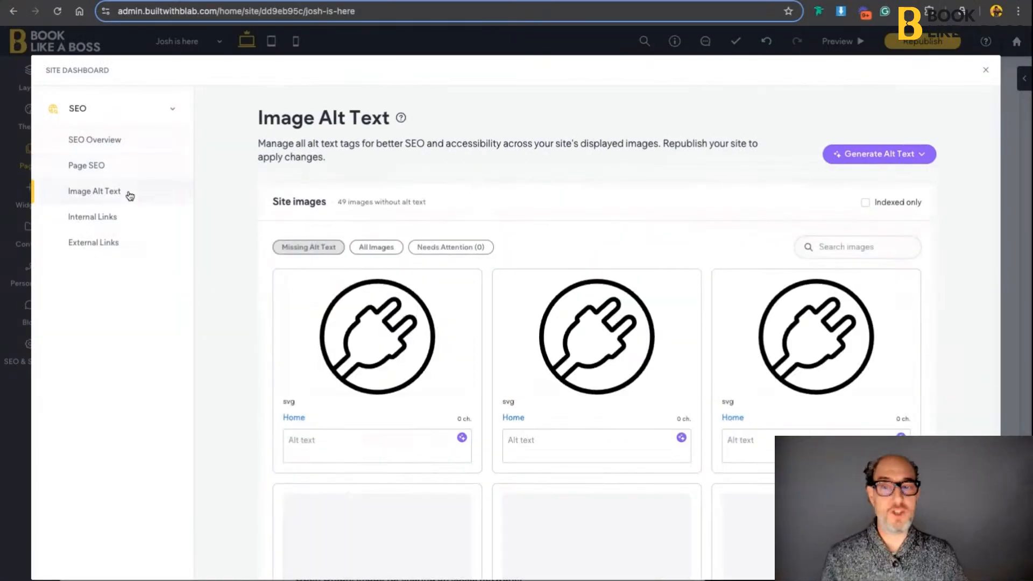
{"action": "scroll", "coordinate": [450, 369], "scroll_direction": "down", "scroll_amount": 8}
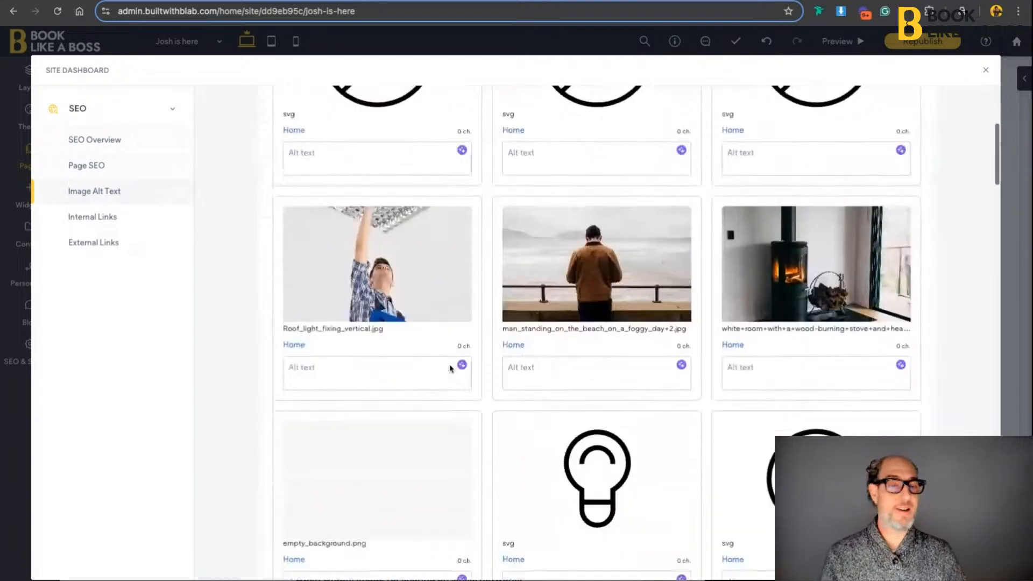
{"action": "scroll", "coordinate": [450, 368], "scroll_direction": "up", "scroll_amount": 8}
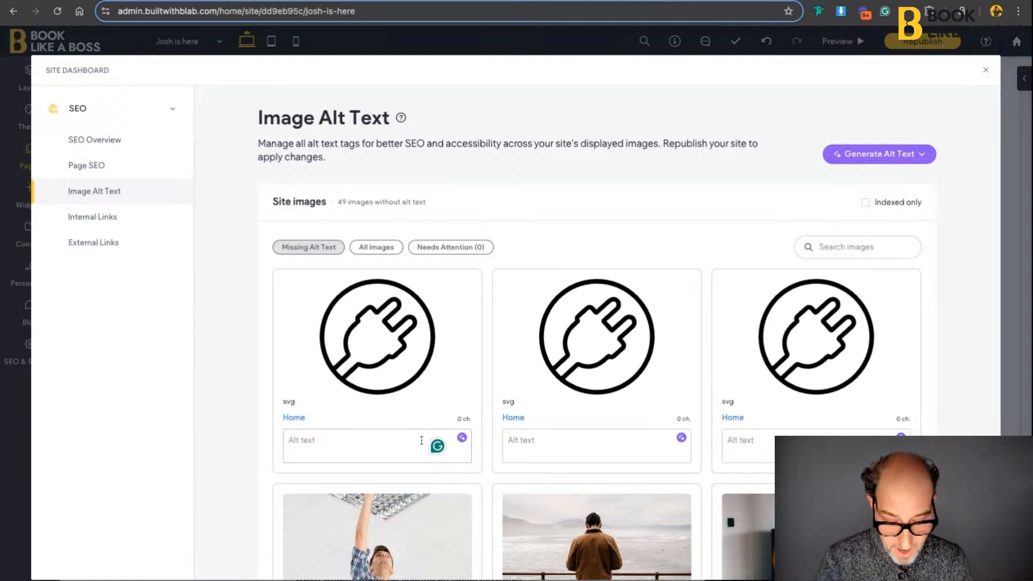
Give the first plug icon on the Home page the alt text "Black icon of a plug"
{"action": "type", "text": "Black icon "}
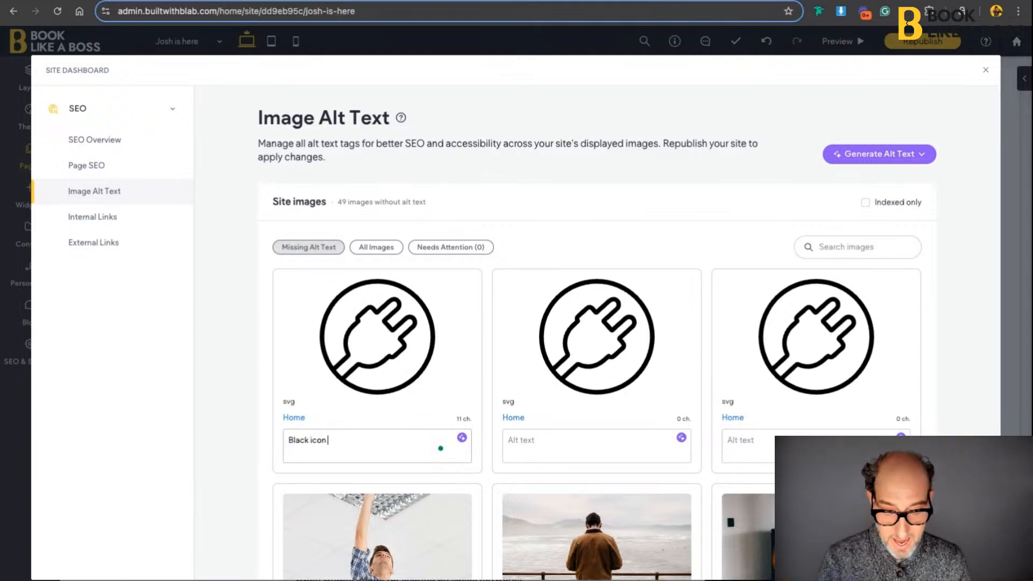
{"action": "type", "text": "of a plug"}
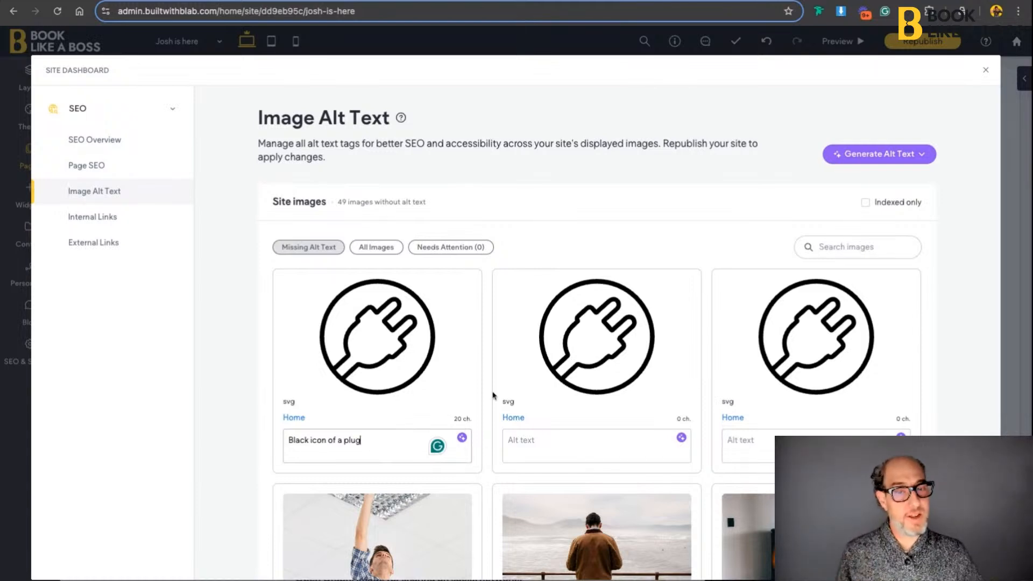
{"action": "scroll", "coordinate": [492, 395], "scroll_direction": "down", "scroll_amount": 5}
{"action": "scroll", "coordinate": [619, 344], "scroll_direction": "up", "scroll_amount": 5}
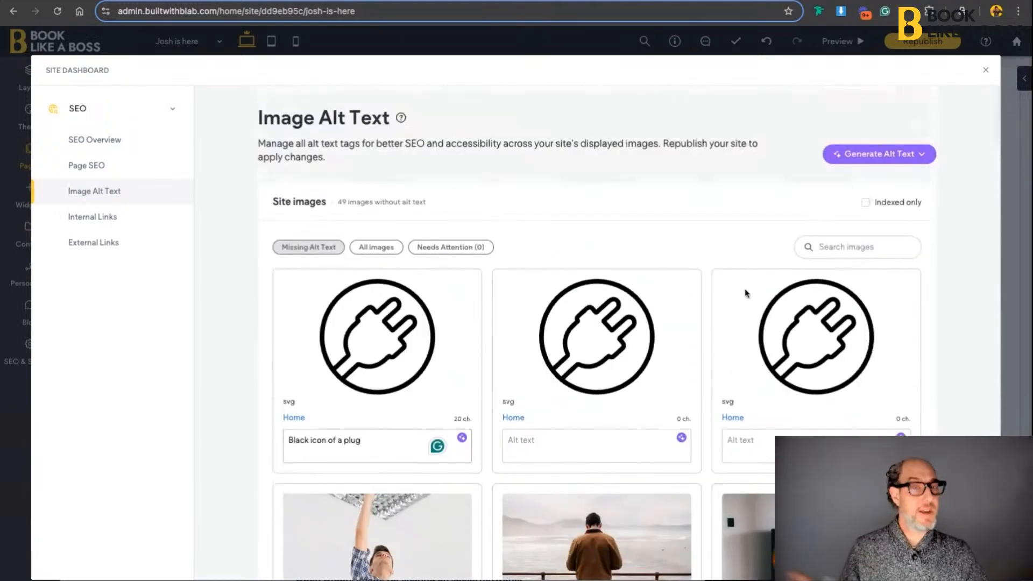
Try generating only the missing image alt text, discard the generated tags and leave the site dashboard
{"action": "left_click", "coordinate": [921, 155]}
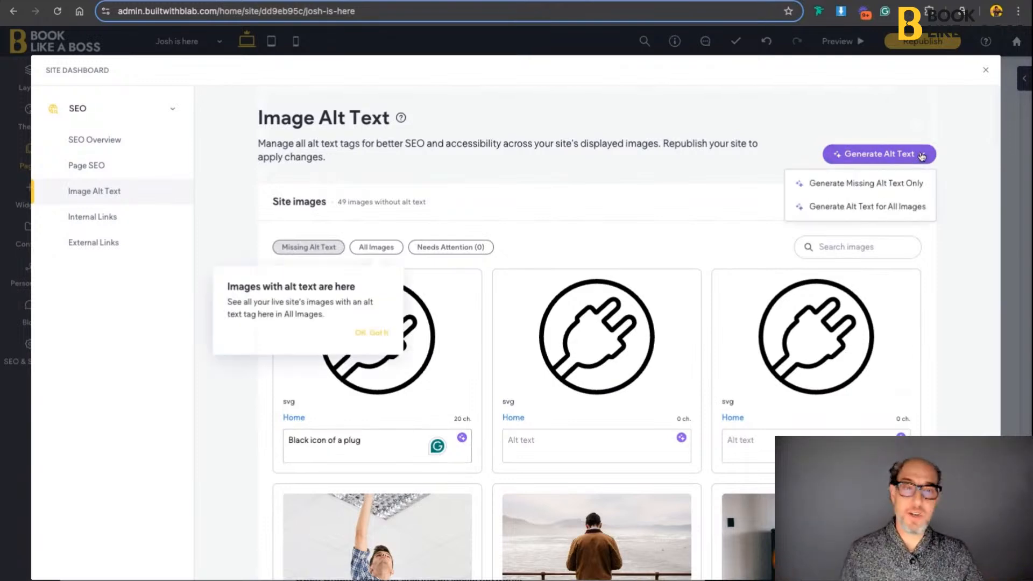
{"action": "left_click", "coordinate": [870, 184]}
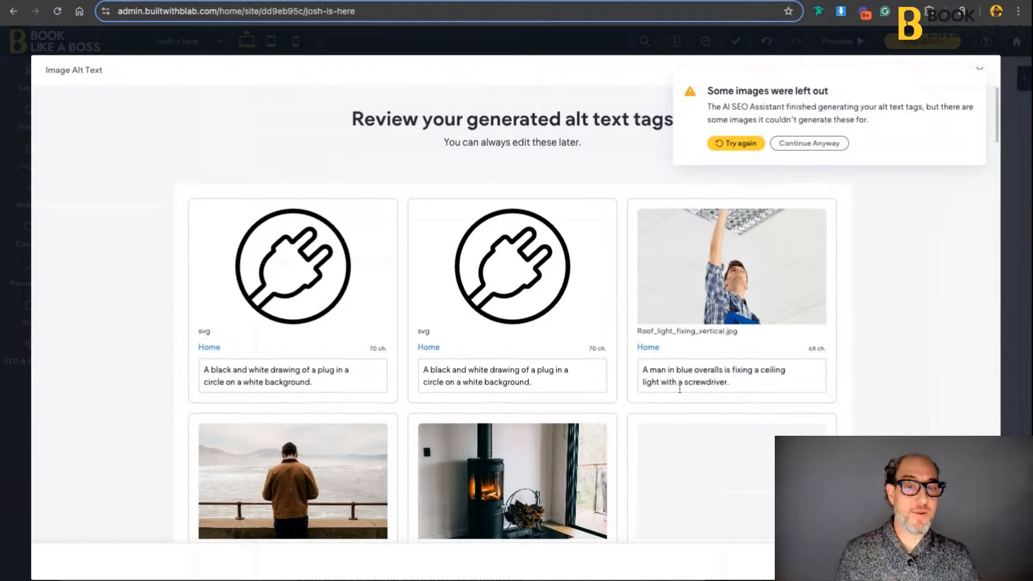
{"action": "left_click", "coordinate": [824, 153]}
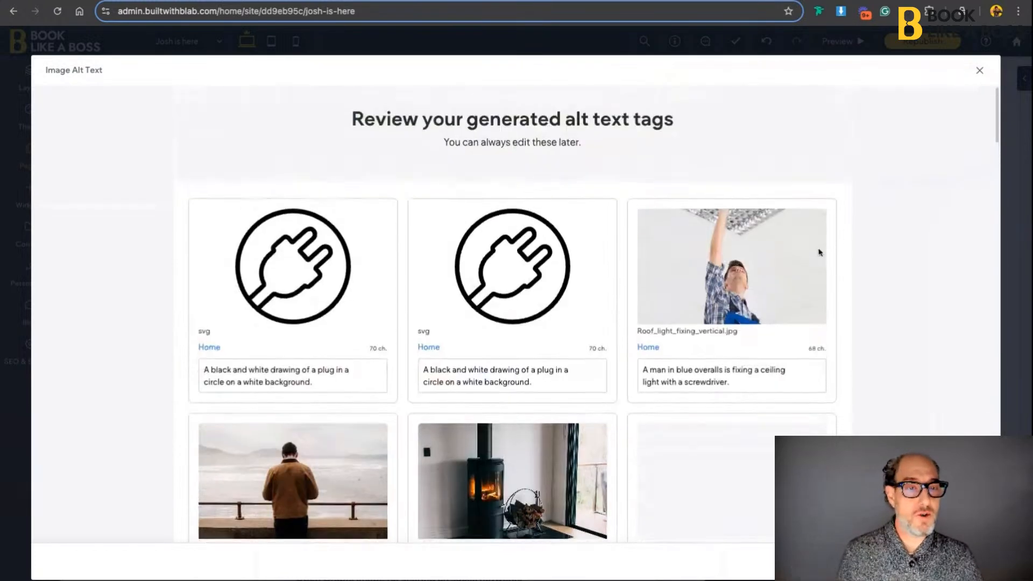
{"action": "left_click", "coordinate": [979, 71]}
{"action": "left_click", "coordinate": [604, 359]}
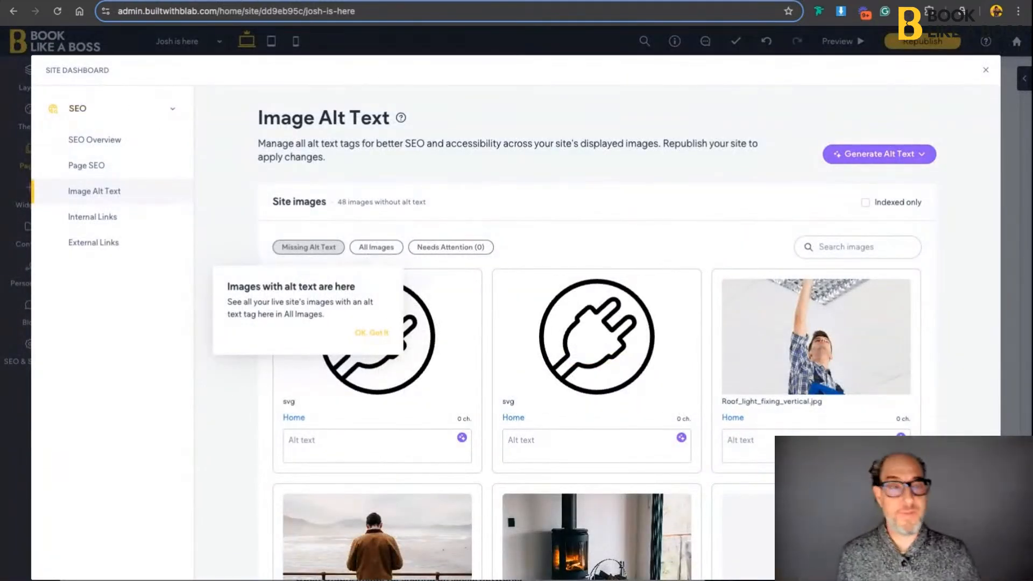
{"action": "left_click", "coordinate": [986, 70]}
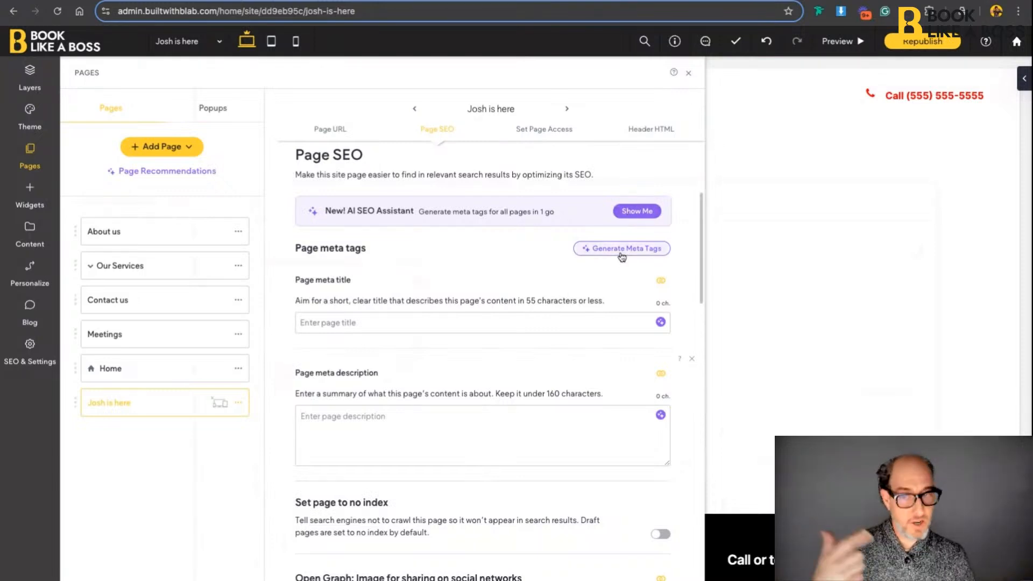
Try the new page's no index setting by switching it on and back off
{"action": "scroll", "coordinate": [502, 425], "scroll_direction": "down", "scroll_amount": 3}
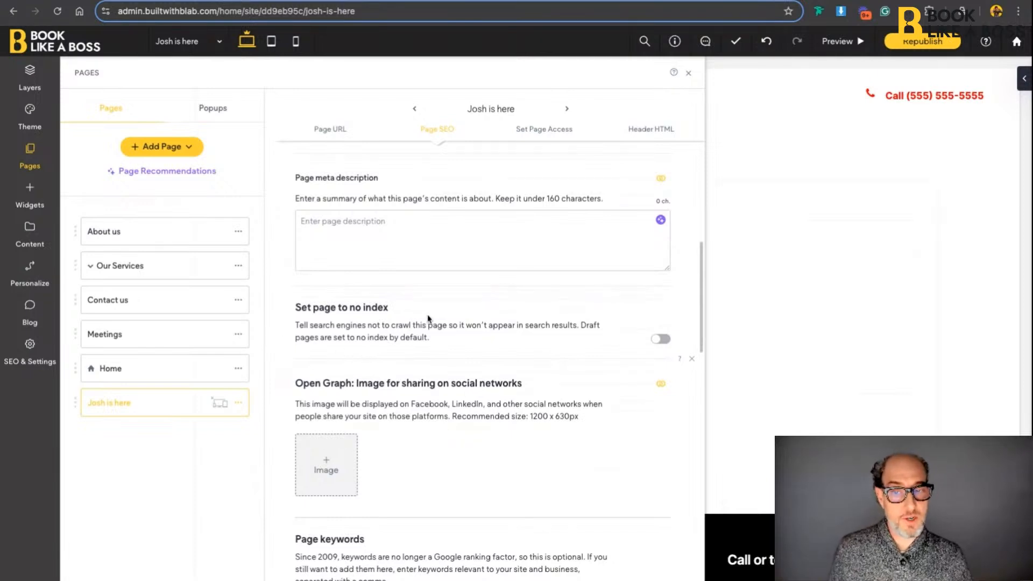
{"action": "left_click", "coordinate": [658, 341]}
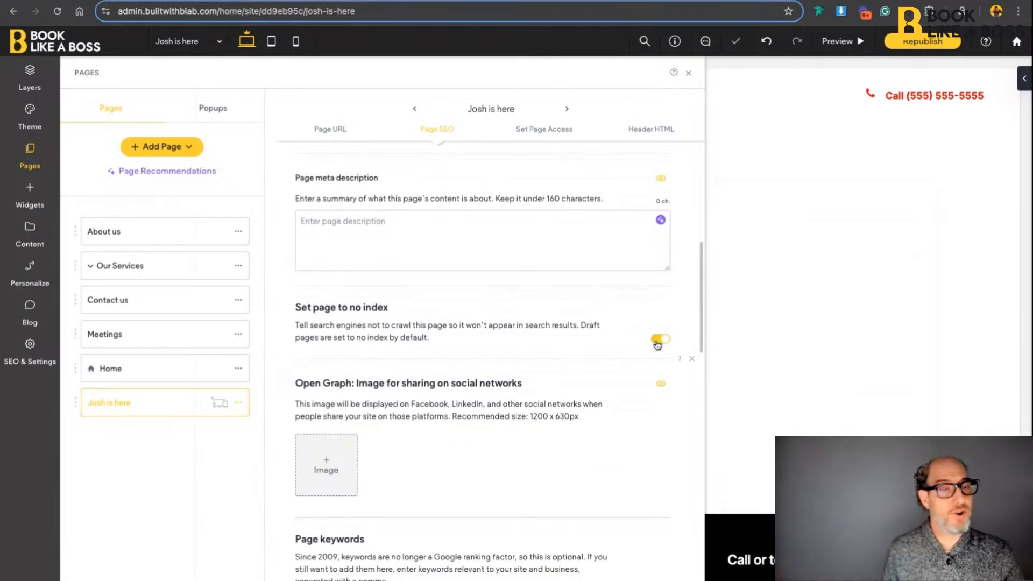
{"action": "left_click", "coordinate": [657, 343]}
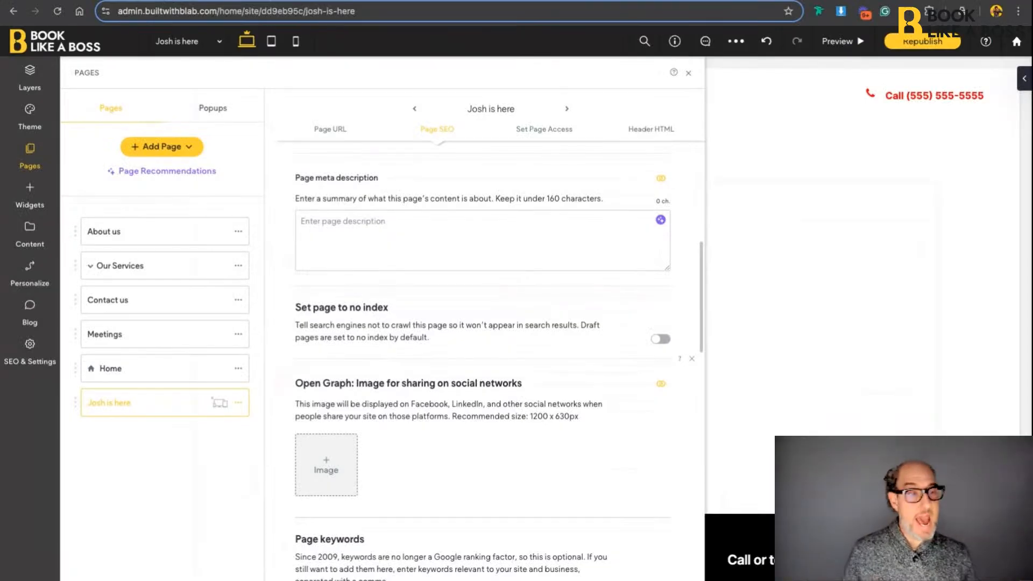
{"action": "left_click", "coordinate": [660, 338]}
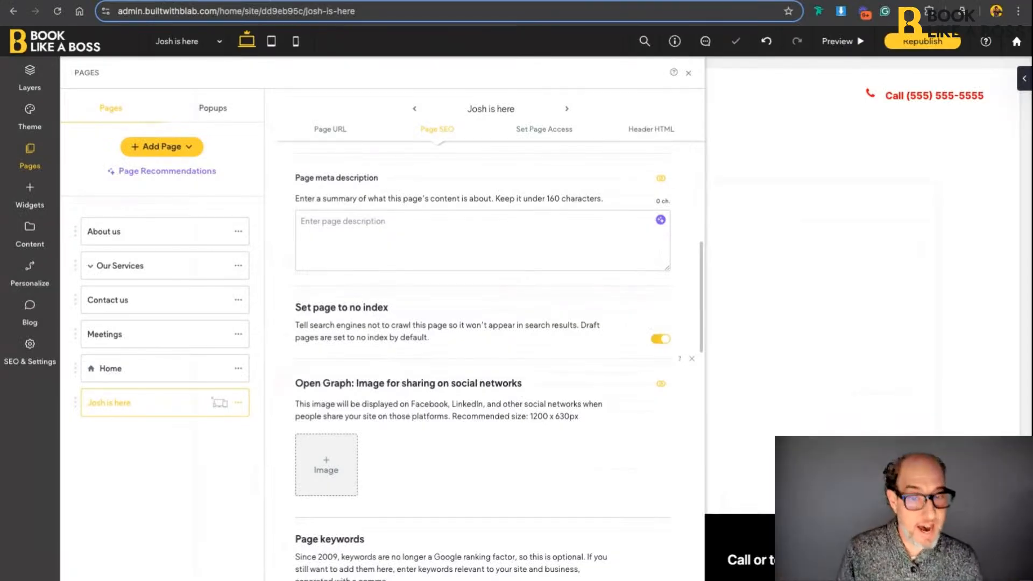
{"action": "left_click", "coordinate": [661, 339]}
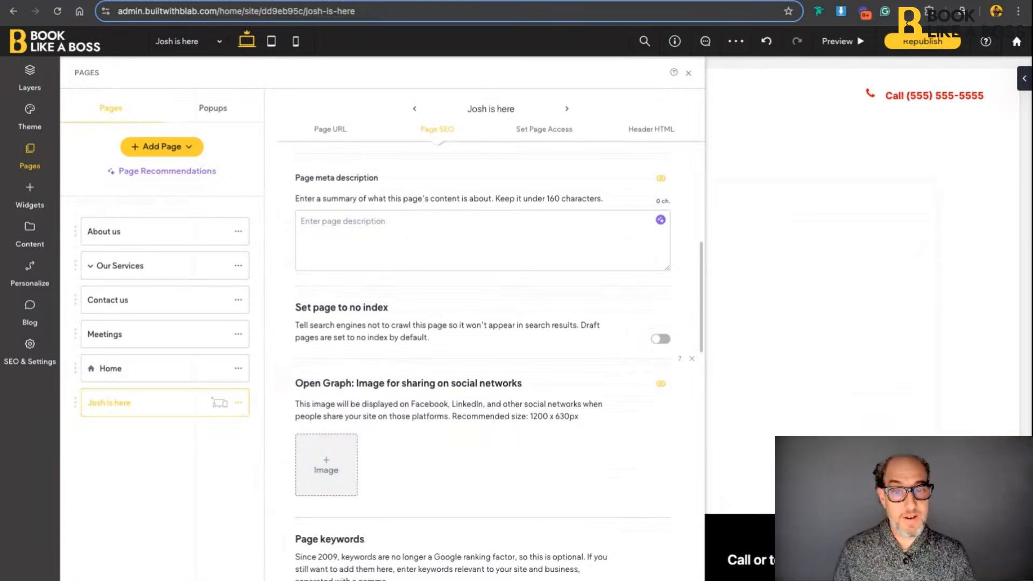
Examine the new page's Open Graph image, page keywords, page access and Header HTML settings, and close the page settings
{"action": "scroll", "coordinate": [565, 345], "scroll_direction": "down", "scroll_amount": 3}
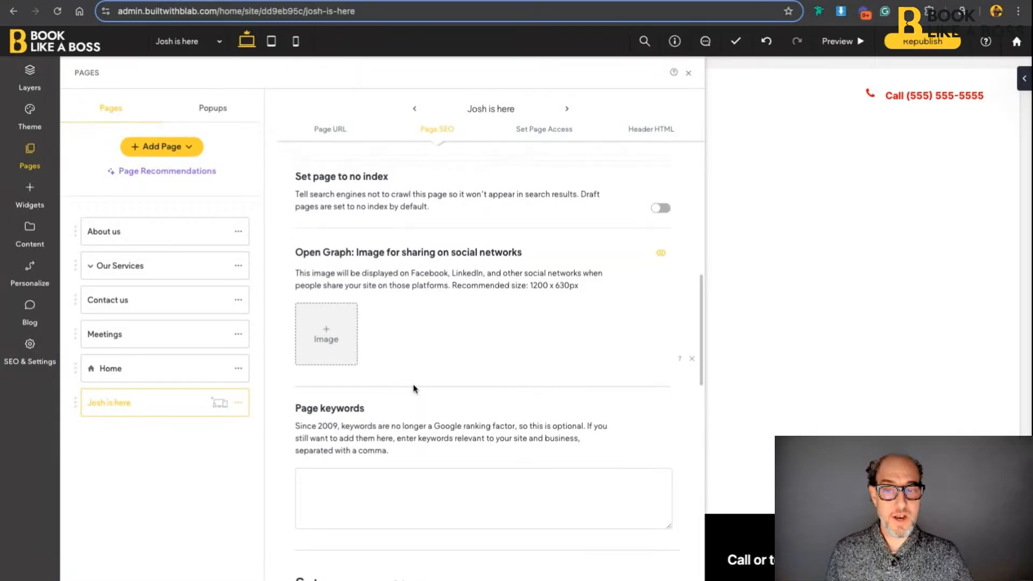
{"action": "scroll", "coordinate": [415, 388], "scroll_direction": "down", "scroll_amount": 5}
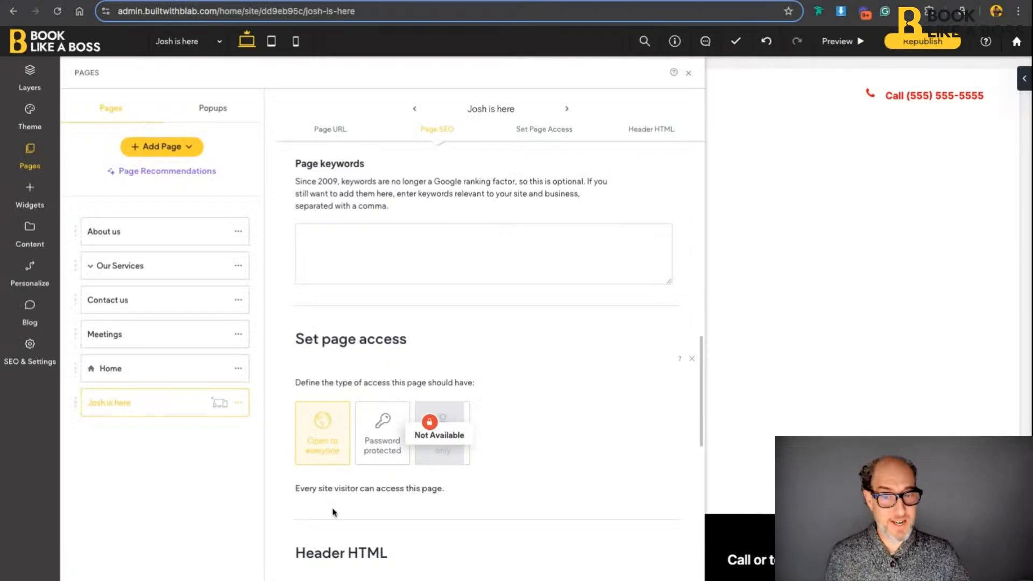
{"action": "scroll", "coordinate": [333, 512], "scroll_direction": "down", "scroll_amount": 8}
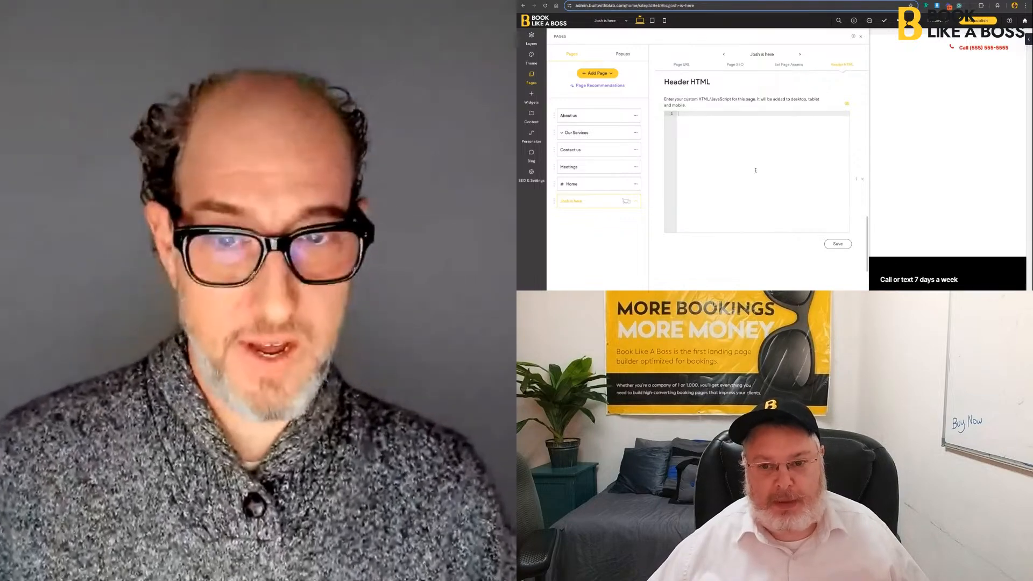
{"action": "scroll", "coordinate": [755, 171], "scroll_direction": "up", "scroll_amount": 3}
{"action": "scroll", "coordinate": [692, 220], "scroll_direction": "down", "scroll_amount": 1}
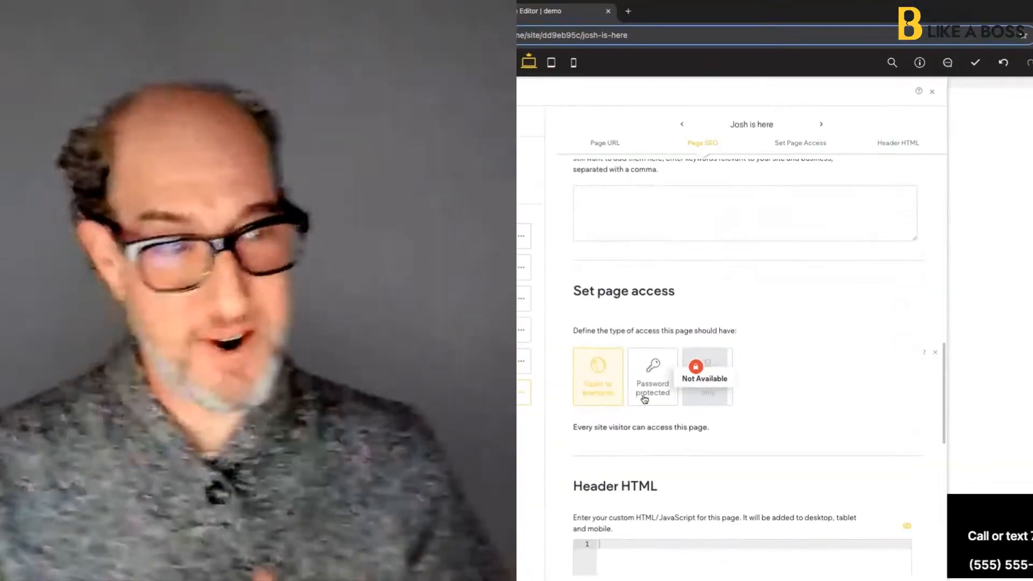
{"action": "scroll", "coordinate": [694, 461], "scroll_direction": "down", "scroll_amount": 2}
{"action": "scroll", "coordinate": [693, 462], "scroll_direction": "down", "scroll_amount": 3}
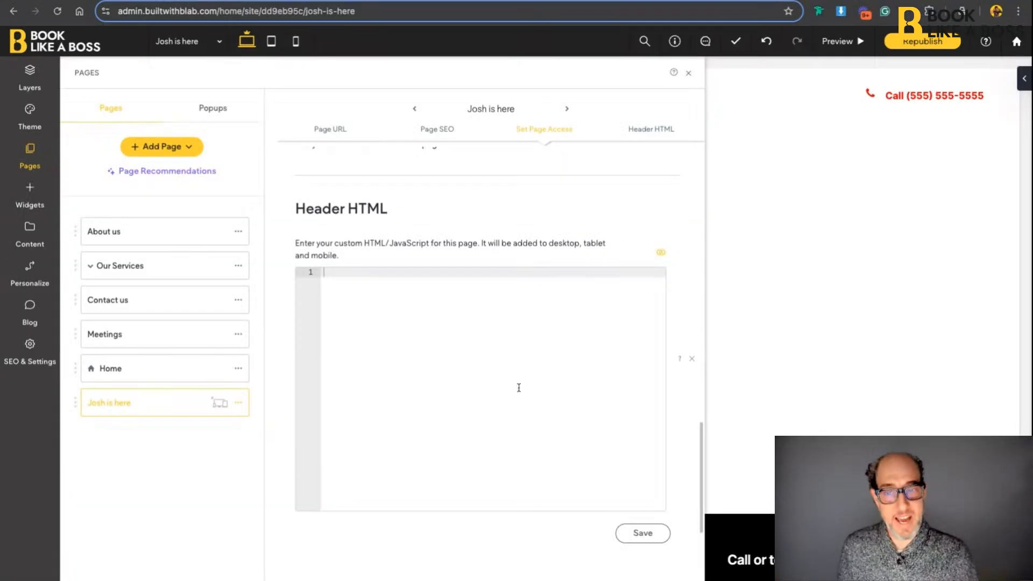
{"action": "scroll", "coordinate": [488, 433], "scroll_direction": "down", "scroll_amount": 5}
{"action": "scroll", "coordinate": [492, 431], "scroll_direction": "up", "scroll_amount": 20}
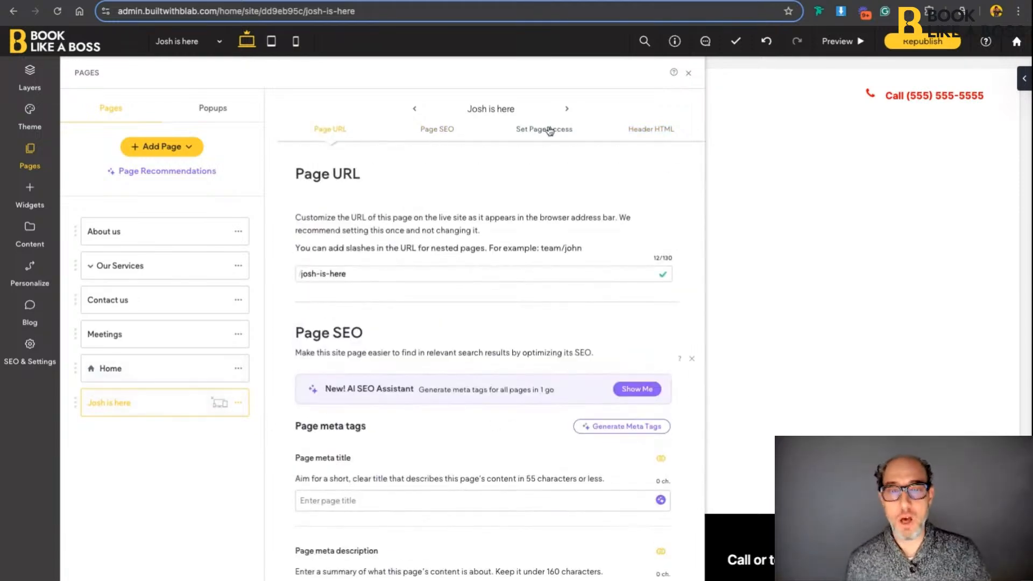
{"action": "left_click", "coordinate": [689, 73]}
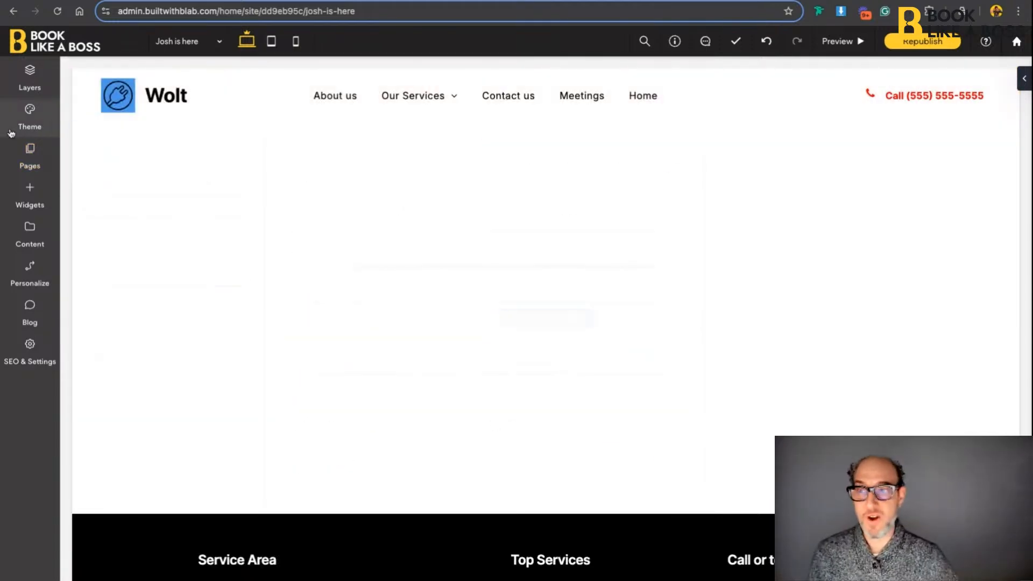
Move the Contact us page above Our Services in the site's page order
{"action": "left_click", "coordinate": [47, 157]}
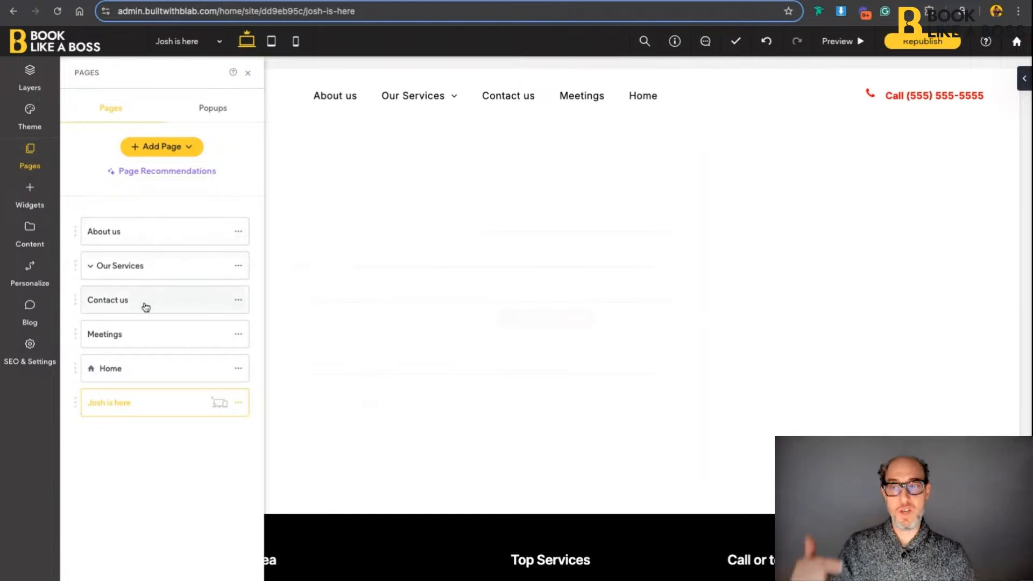
{"action": "left_click_drag", "start_coordinate": [143, 306], "coordinate": [235, 262]}
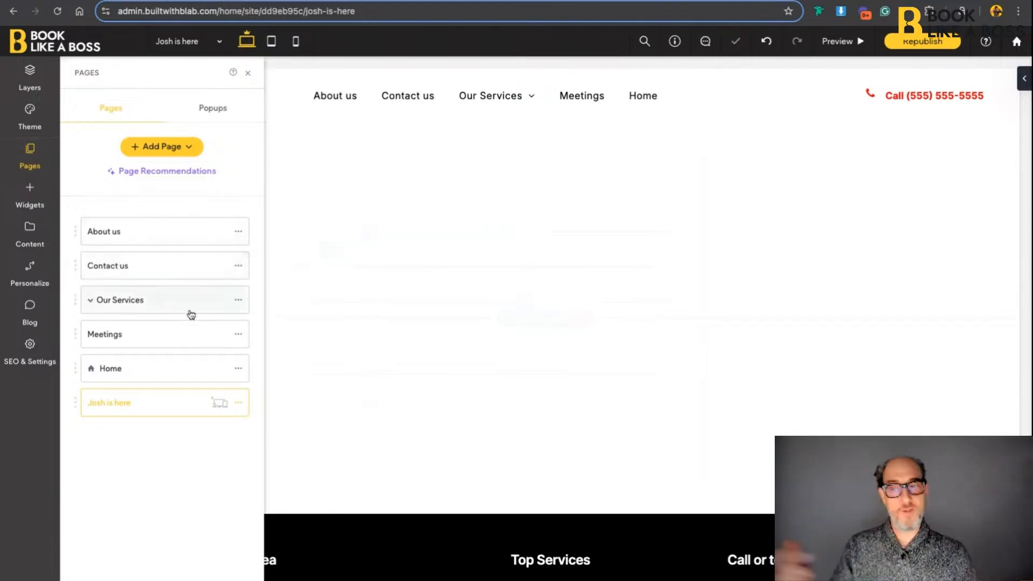
{"action": "left_click", "coordinate": [194, 149]}
{"action": "left_click", "coordinate": [235, 137]}
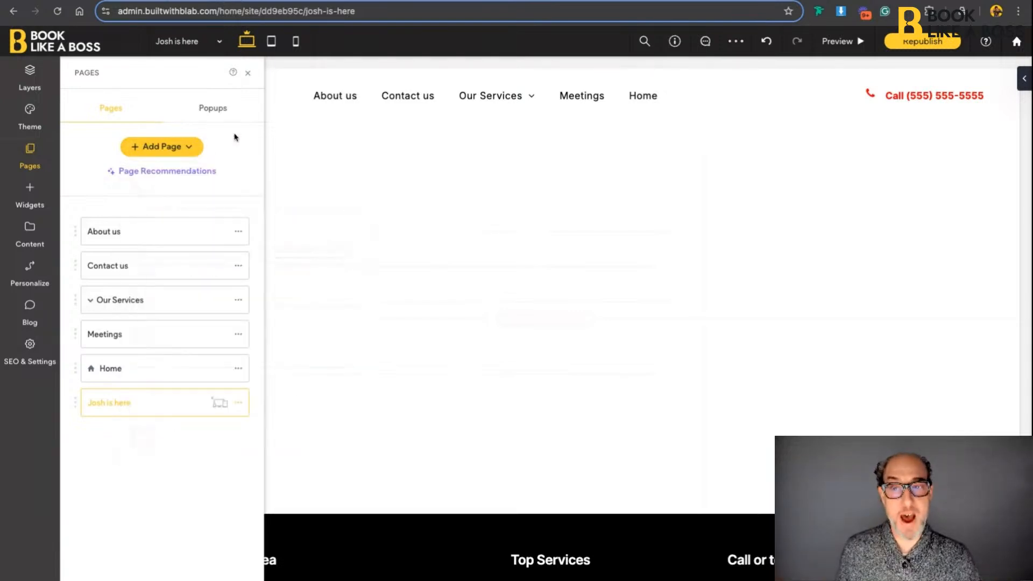
Examine the items nested under Our Services in the page list and its entry in the site header
{"action": "left_click", "coordinate": [90, 301]}
{"action": "left_click", "coordinate": [496, 99]}
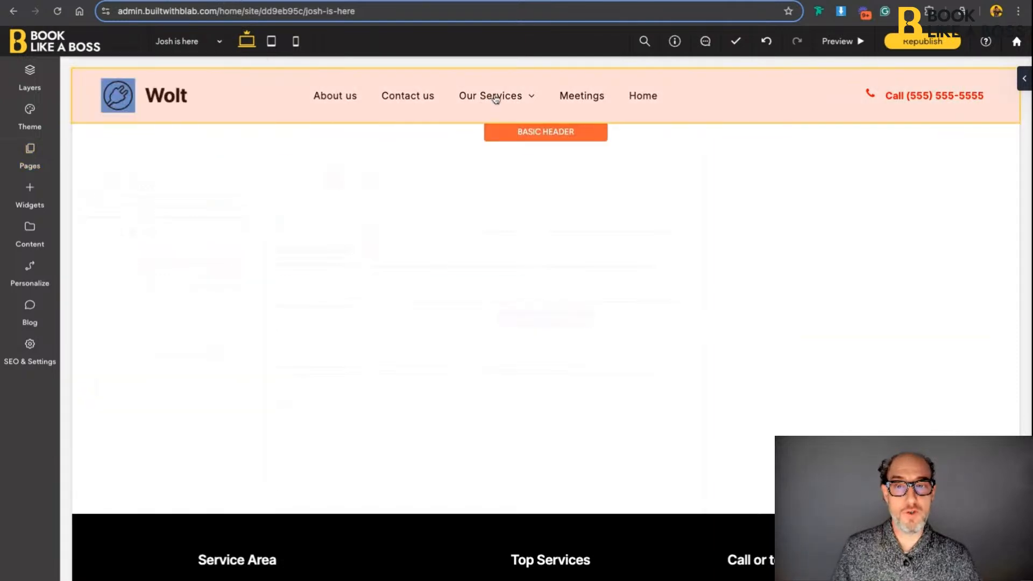
{"action": "left_click", "coordinate": [496, 98]}
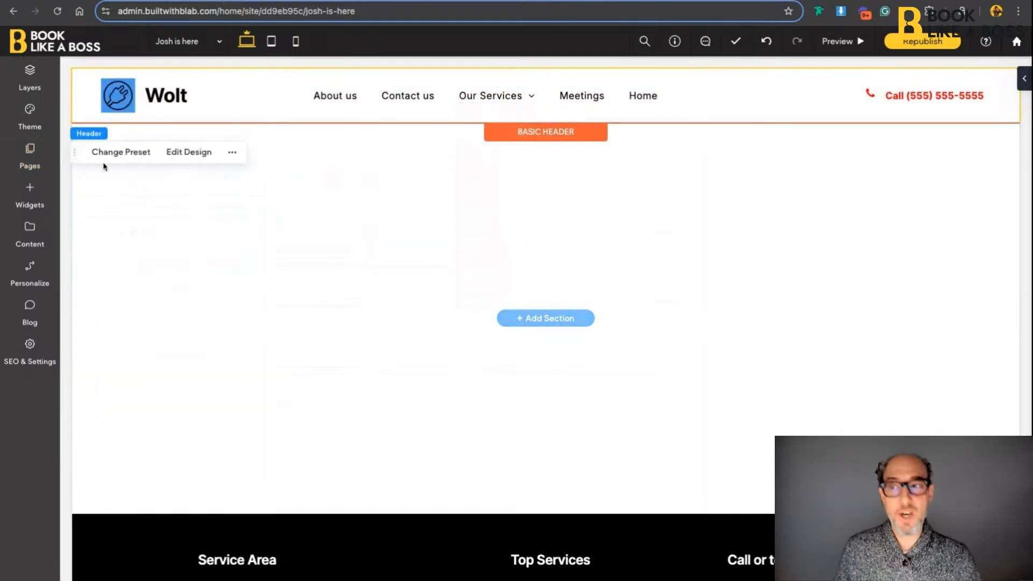
{"action": "left_click", "coordinate": [34, 155]}
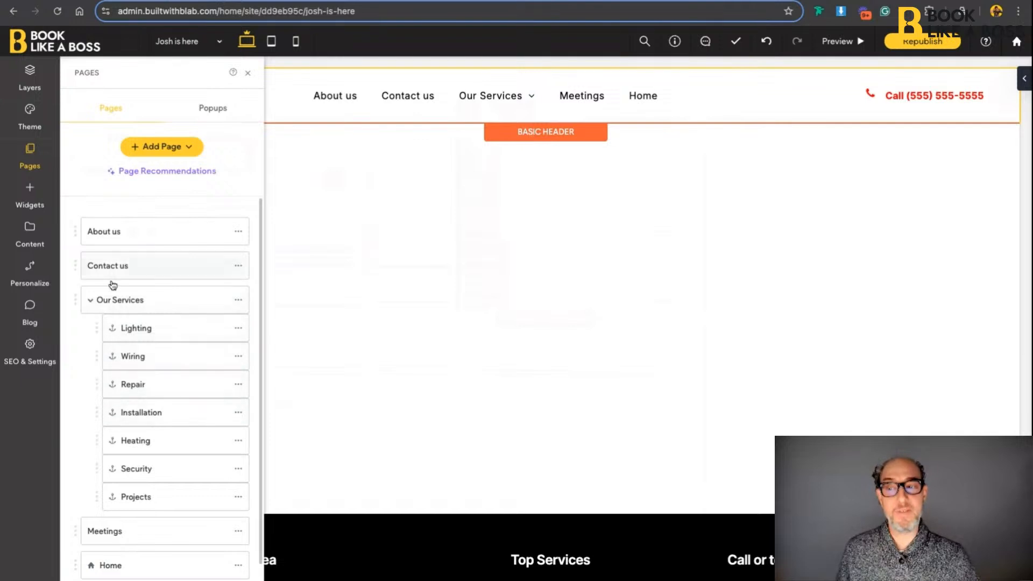
{"action": "left_click", "coordinate": [92, 305]}
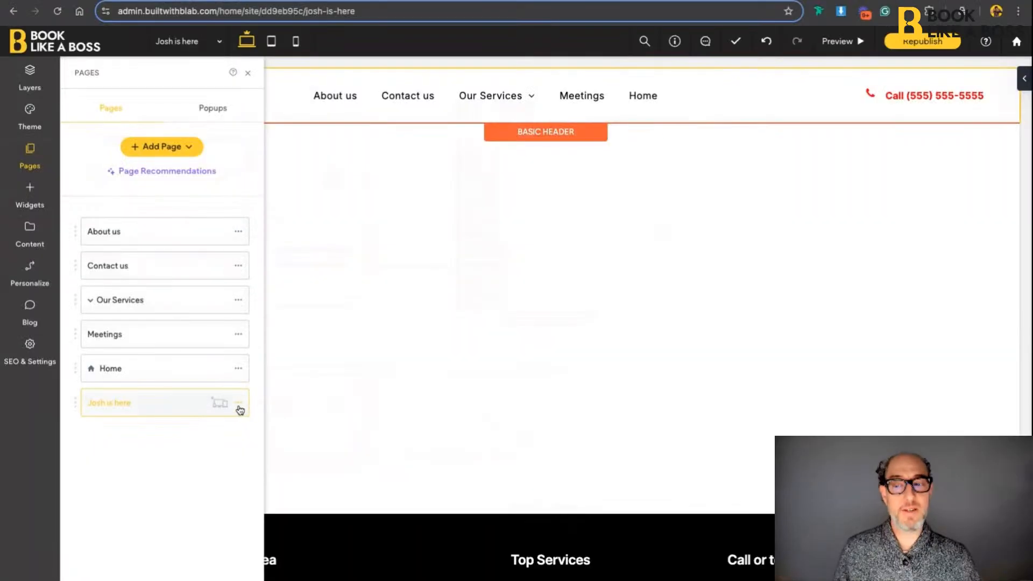
Show the new blank page in the navigation on all devices again
{"action": "left_click", "coordinate": [238, 405]}
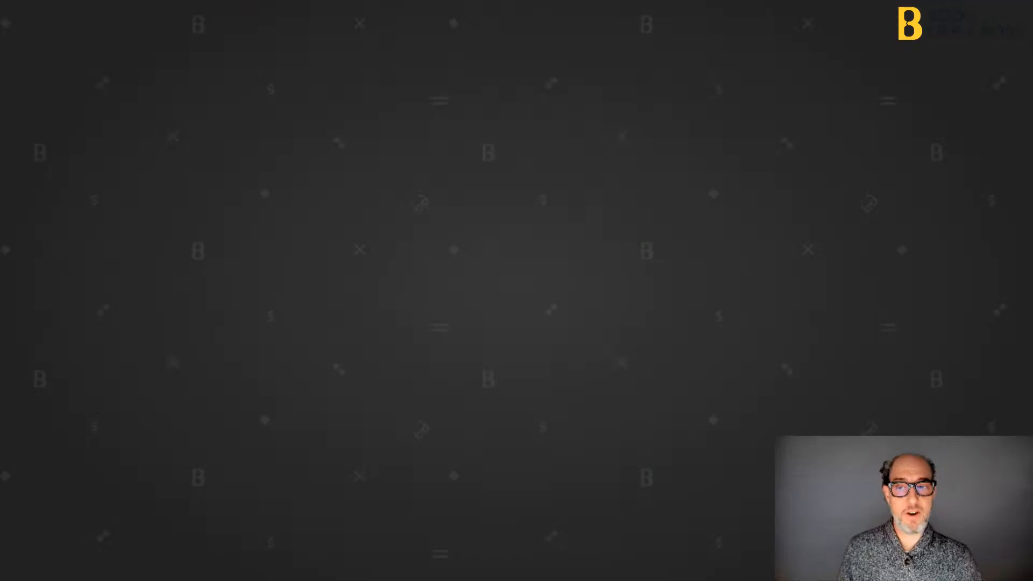
{"action": "mouse_move", "coordinate": [387, 191]}
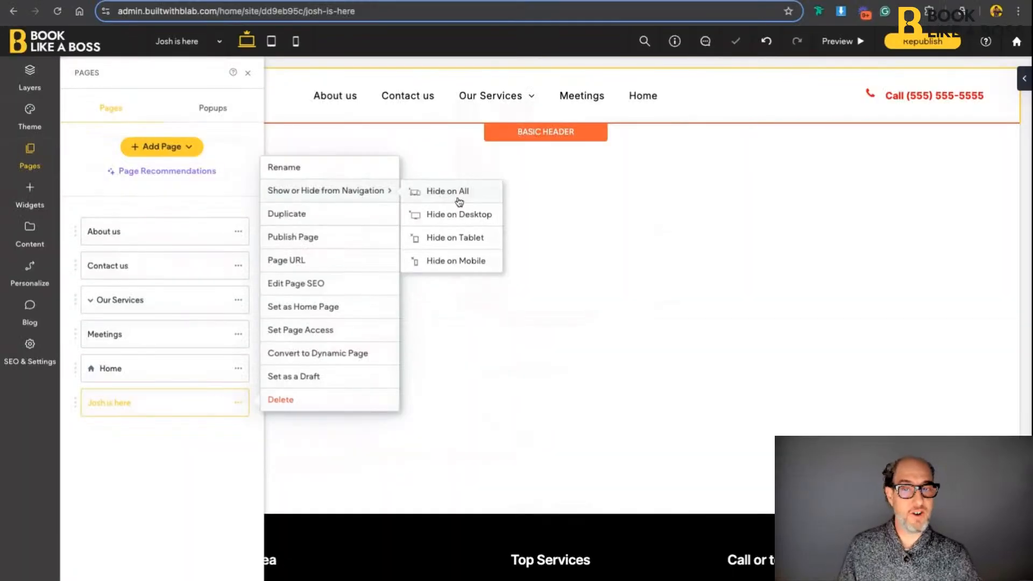
{"action": "left_click", "coordinate": [459, 202]}
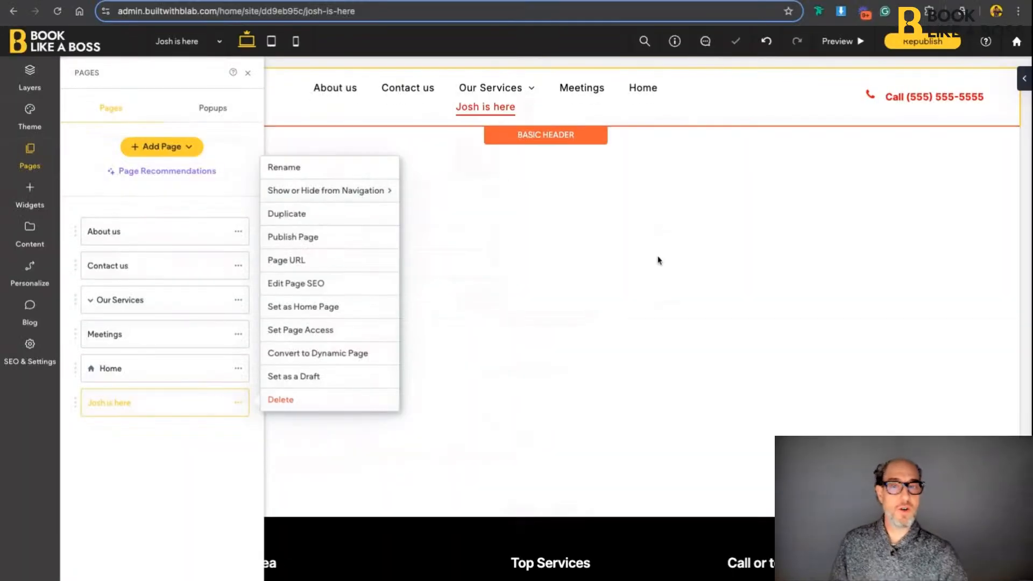
Reopen the page list and review the options available for the new blank page
{"action": "left_click", "coordinate": [557, 184]}
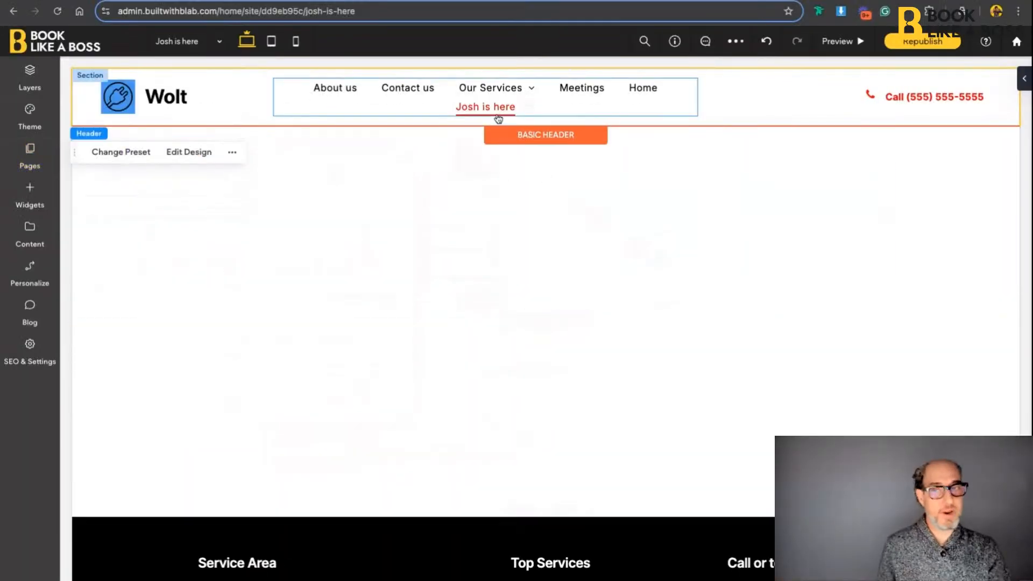
{"action": "left_click", "coordinate": [41, 168]}
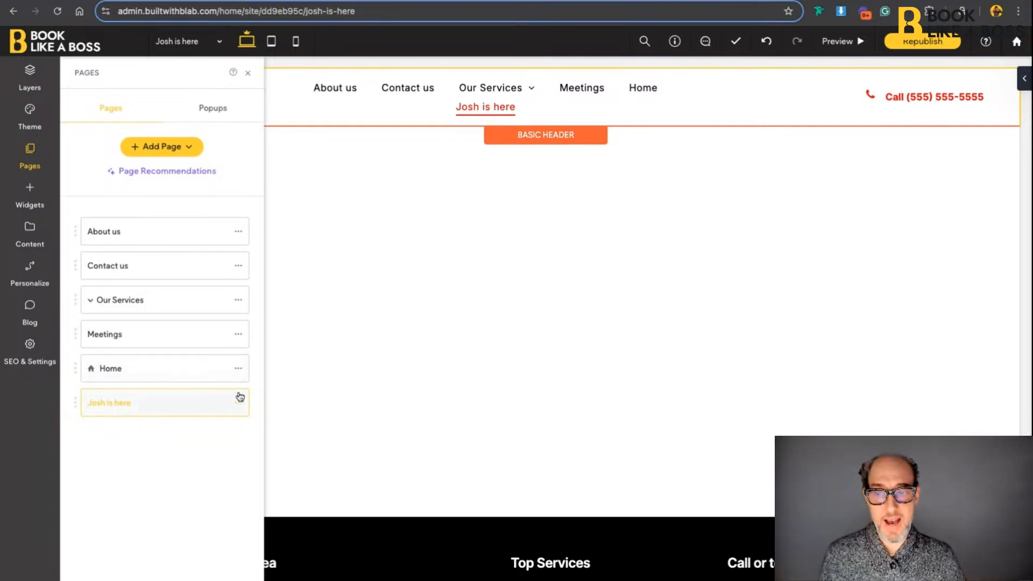
{"action": "left_click", "coordinate": [238, 403]}
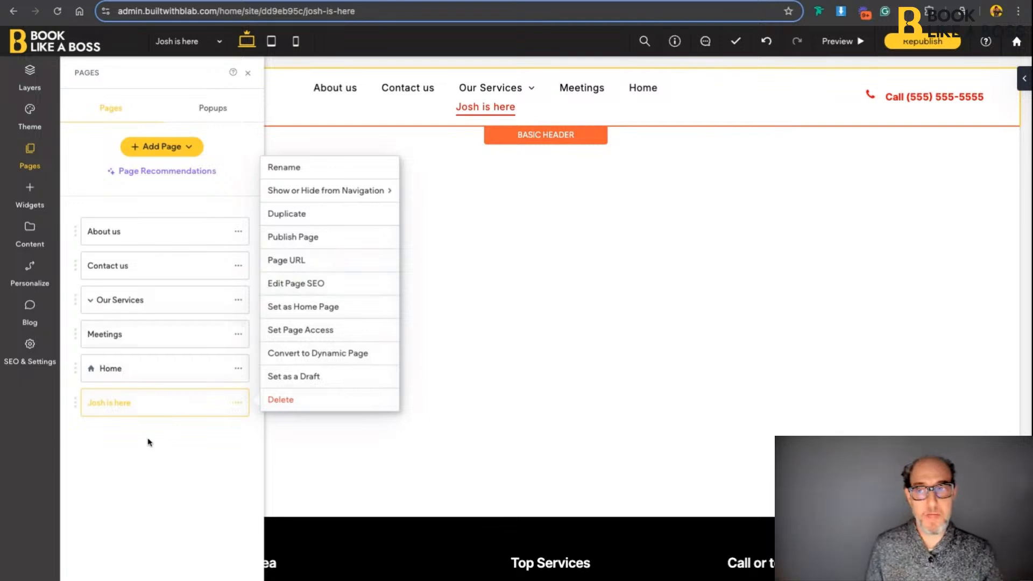
{"action": "left_click", "coordinate": [150, 458]}
Open the About us page and the Contact us page, and examine the Contact us page's map, contact details and text content
{"action": "left_click", "coordinate": [137, 243]}
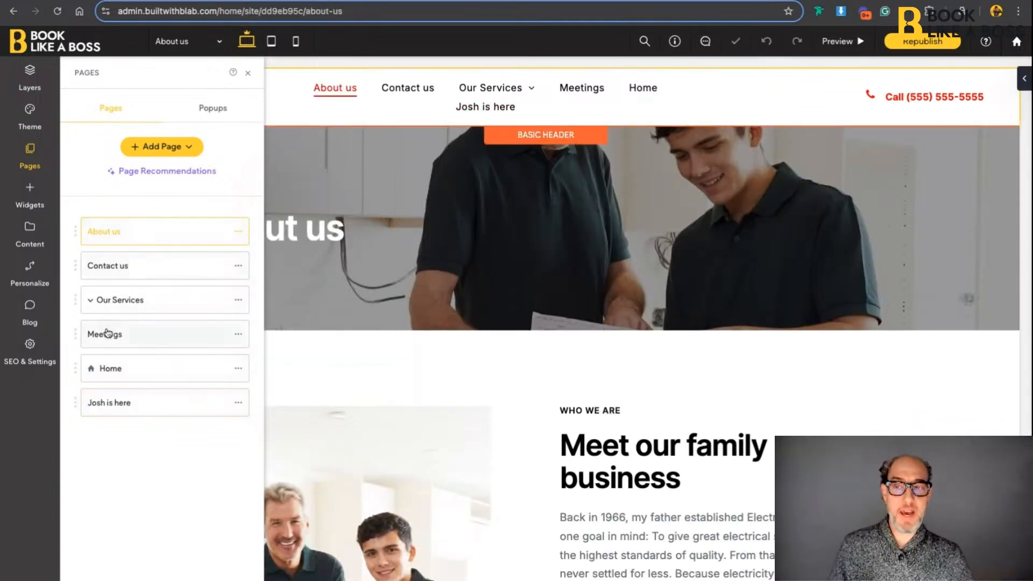
{"action": "left_click", "coordinate": [142, 273]}
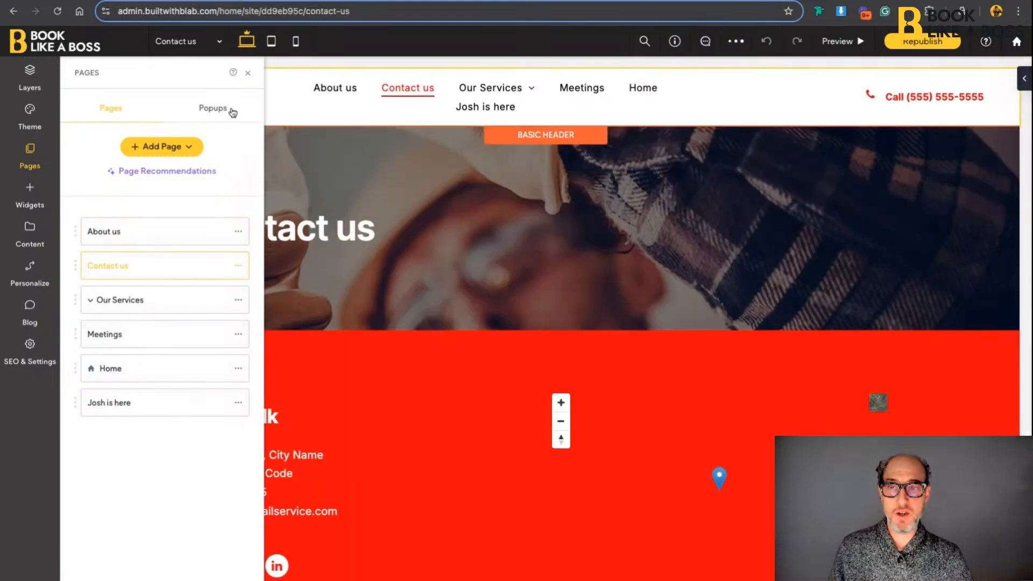
{"action": "left_click", "coordinate": [248, 72]}
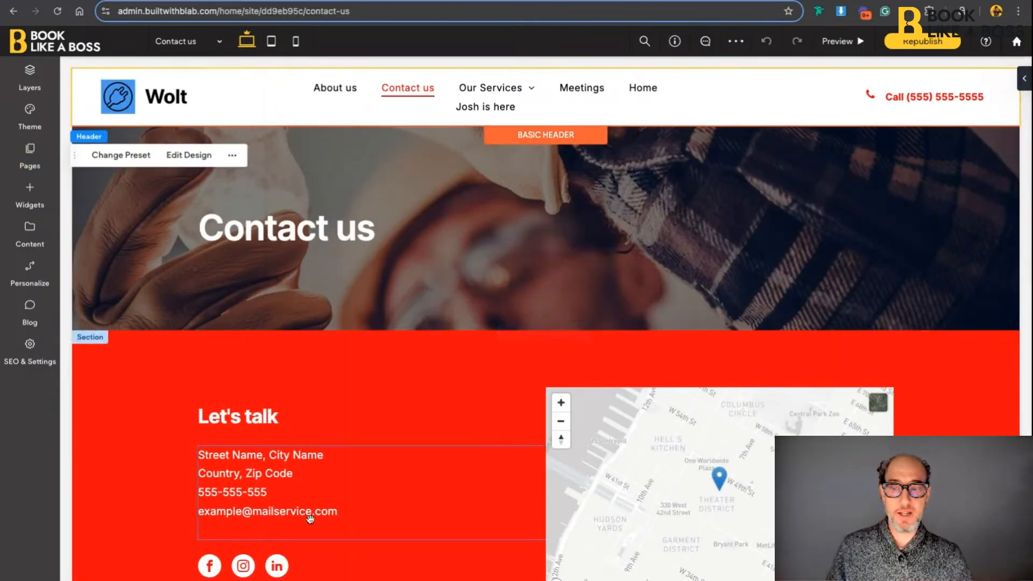
{"action": "scroll", "coordinate": [310, 519], "scroll_direction": "down", "scroll_amount": 6}
{"action": "scroll", "coordinate": [310, 519], "scroll_direction": "up", "scroll_amount": 2}
{"action": "double_click", "coordinate": [507, 506]}
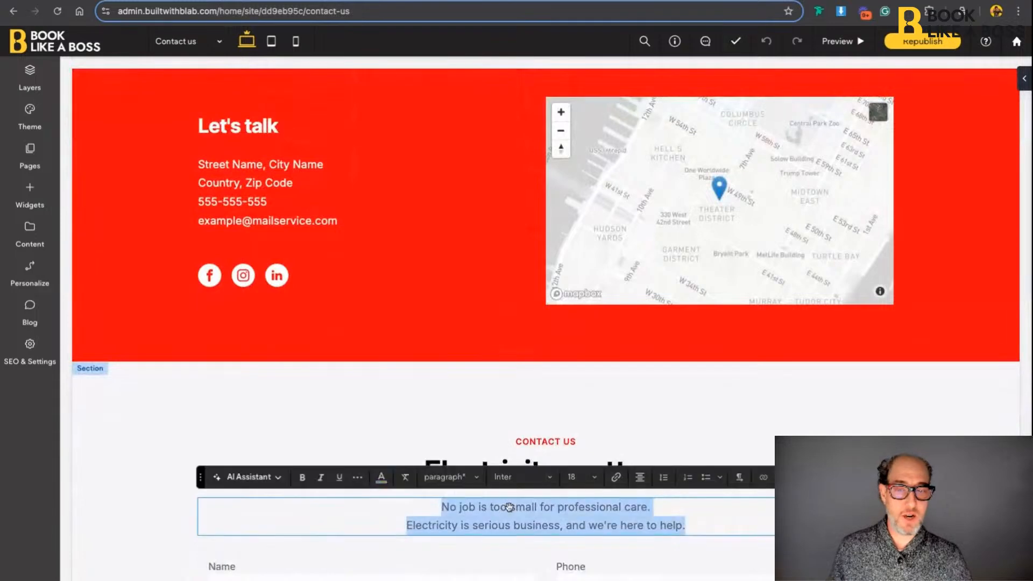
{"action": "key", "text": "Escape"}
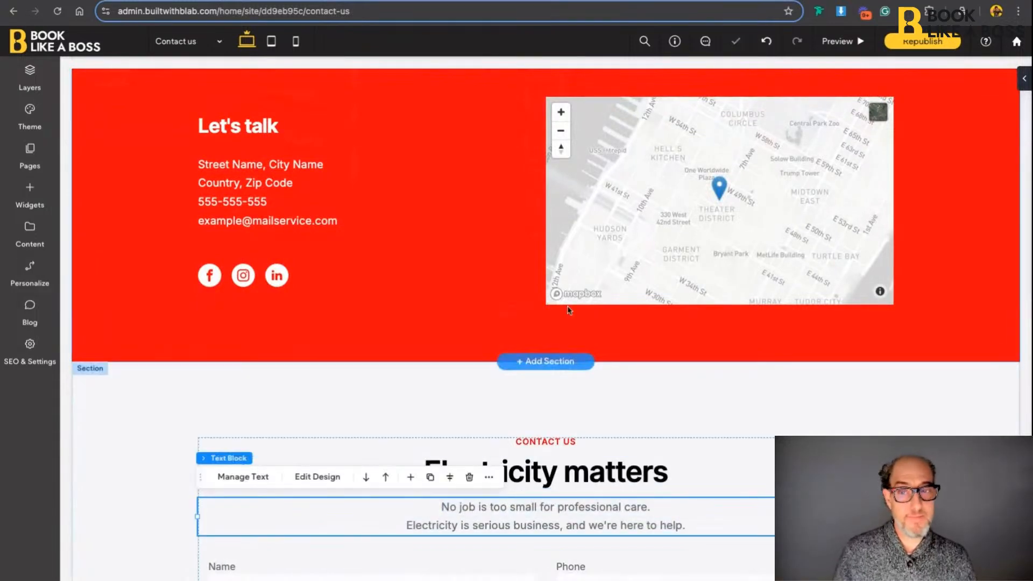
{"action": "scroll", "coordinate": [92, 159], "scroll_direction": "up", "scroll_amount": 5}
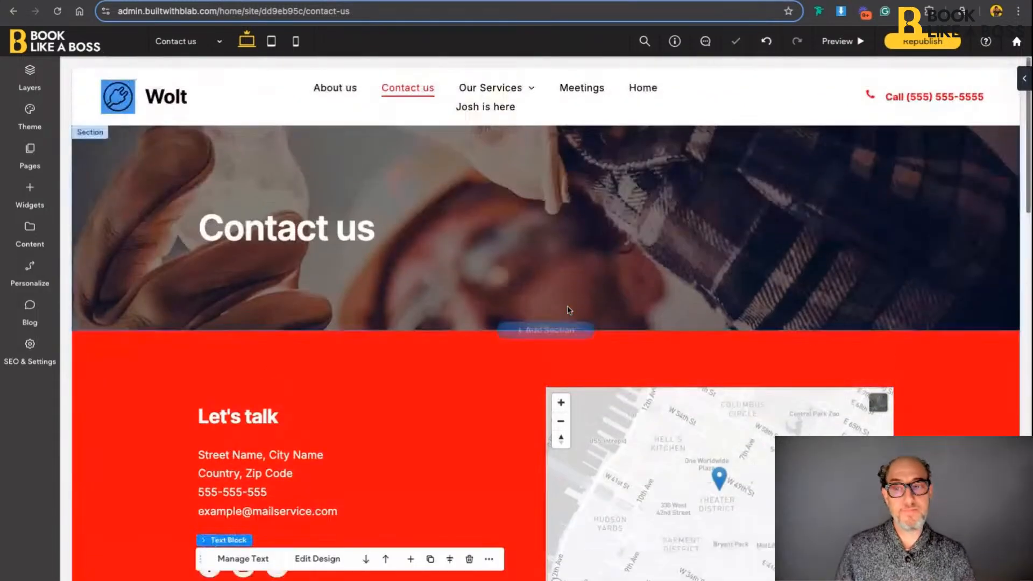
Create a popup from the Welcome template, naming it with a first name followed by "is cool"
{"action": "left_click", "coordinate": [30, 157]}
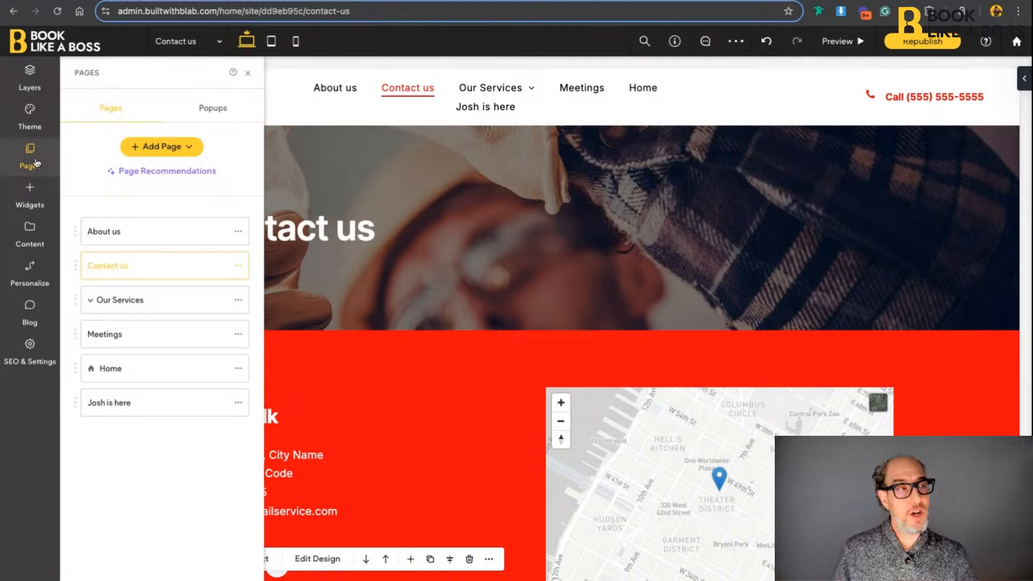
{"action": "left_click", "coordinate": [210, 110]}
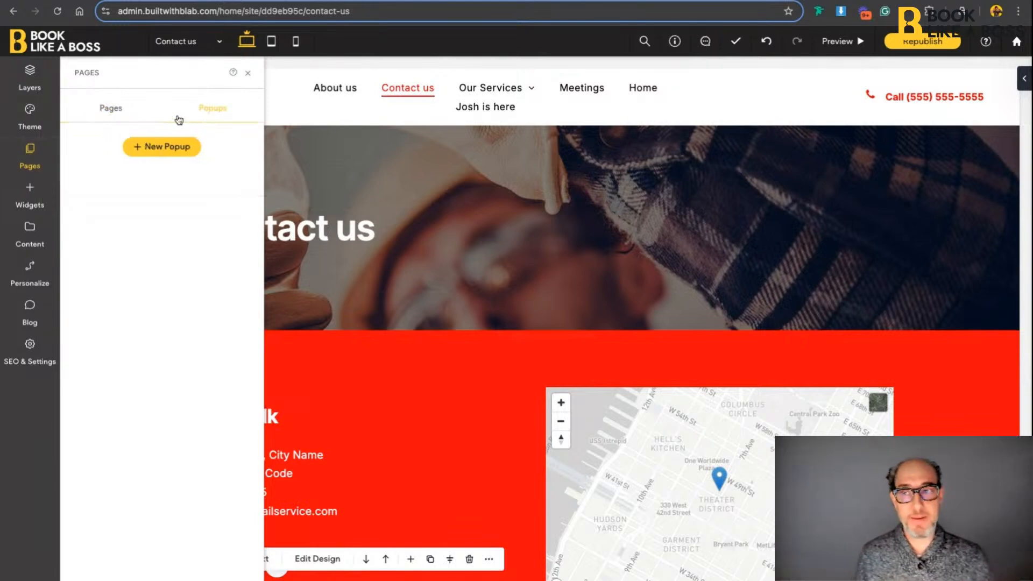
{"action": "left_click", "coordinate": [120, 118]}
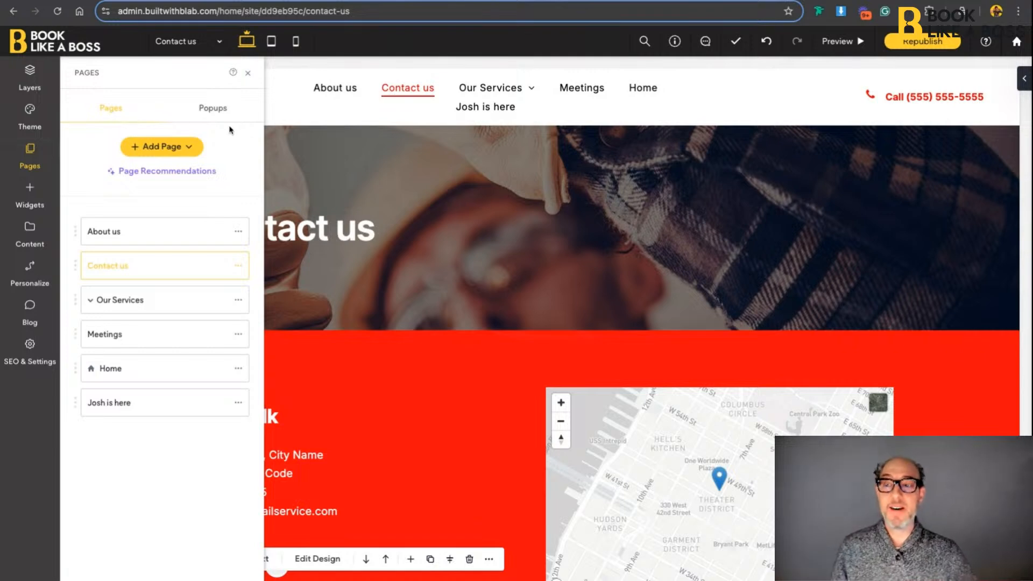
{"action": "left_click", "coordinate": [221, 112]}
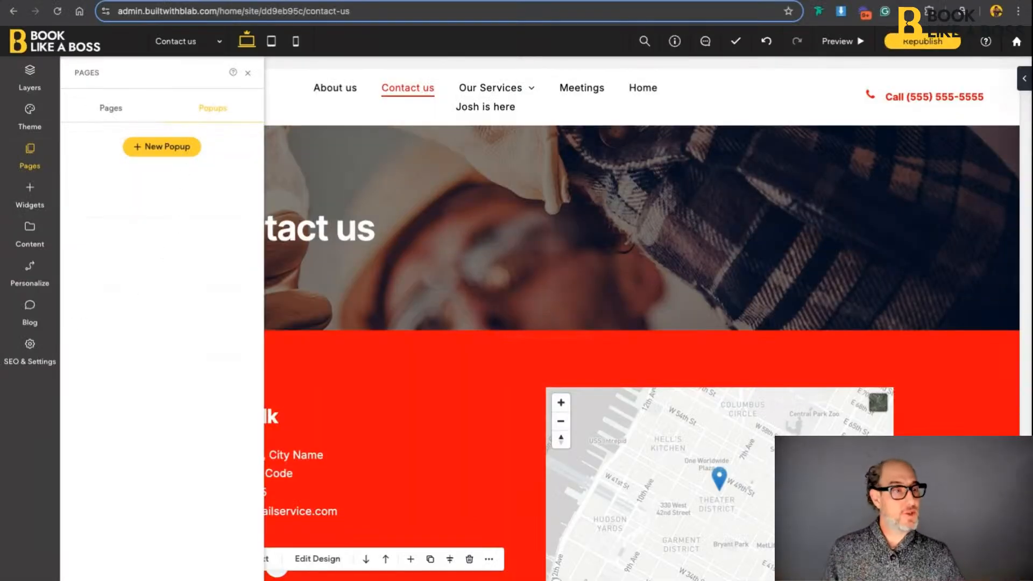
{"action": "left_click", "coordinate": [161, 146]}
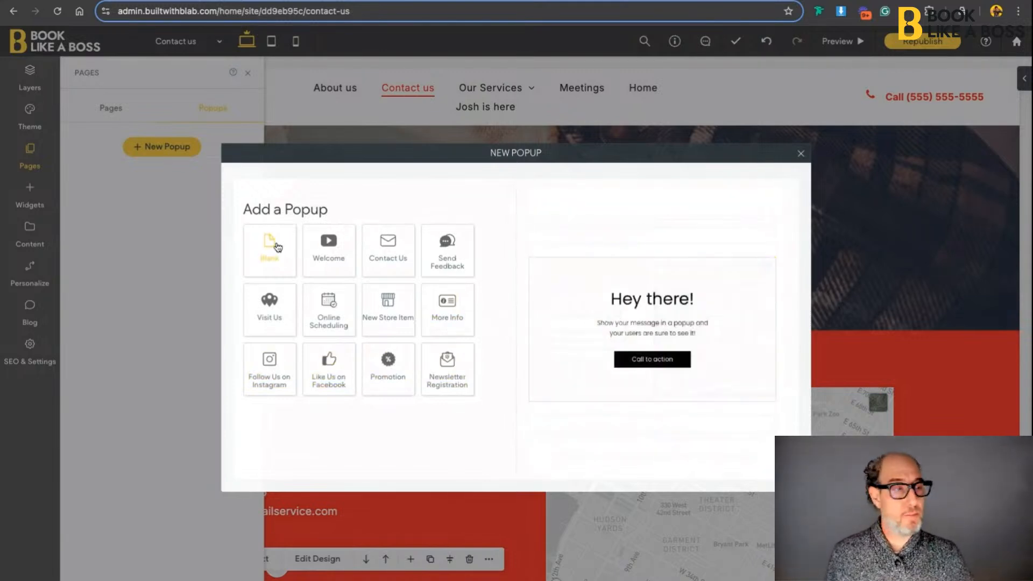
{"action": "left_click", "coordinate": [341, 258]}
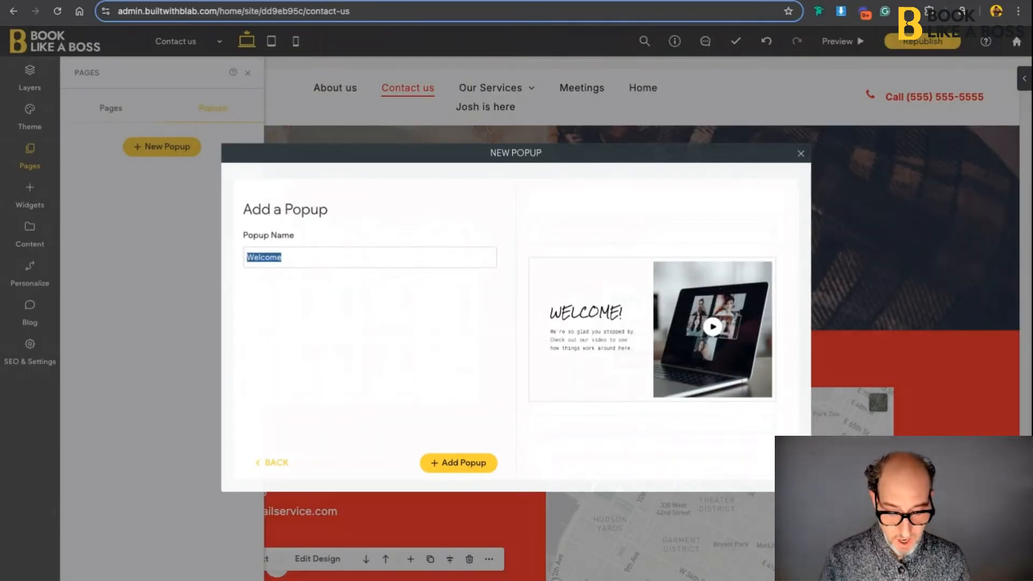
{"action": "type", "text": "Josh is cool"}
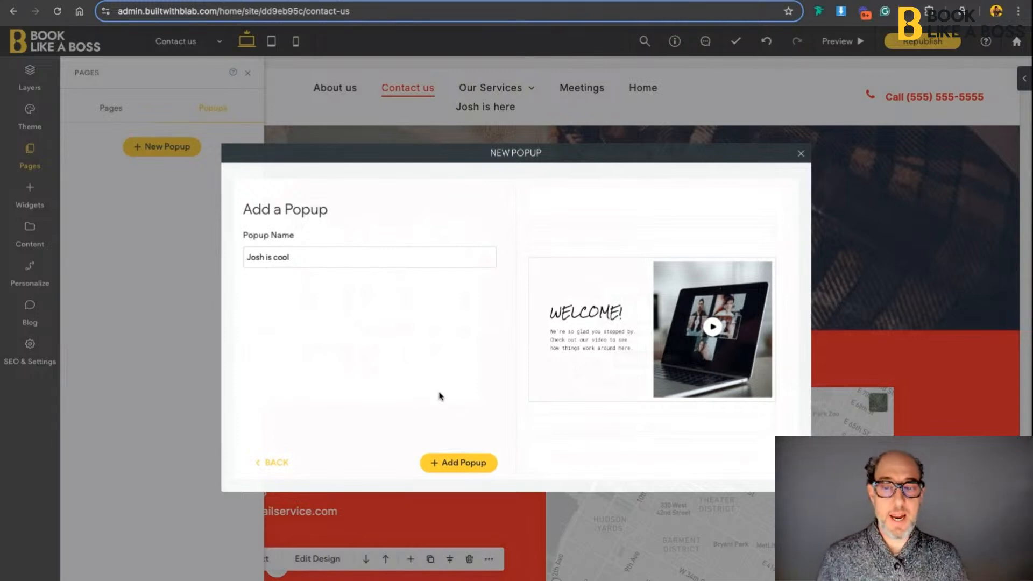
{"action": "left_click", "coordinate": [460, 466]}
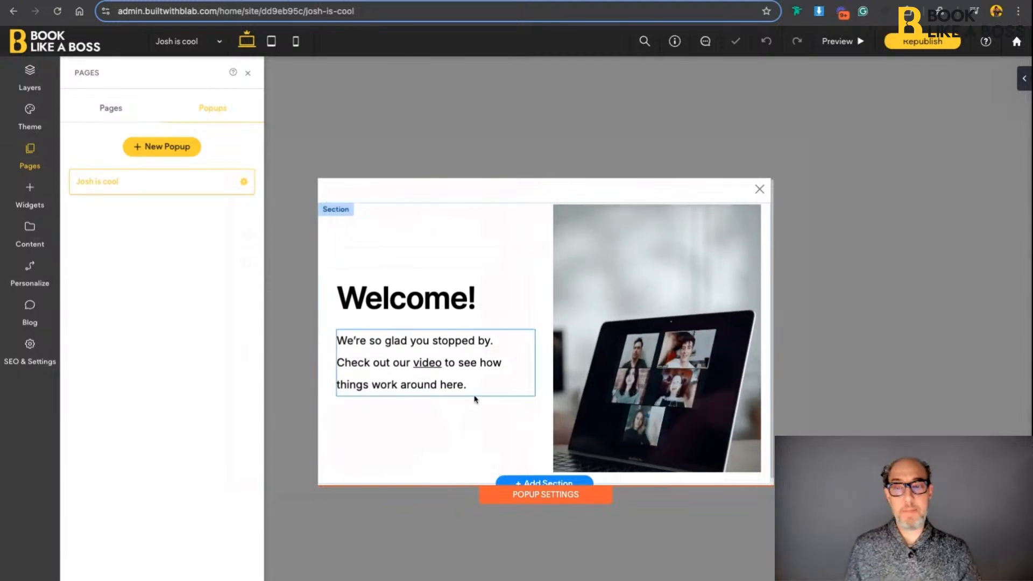
Replace the popup's heading with "It is all the same:)"
{"action": "double_click", "coordinate": [444, 303]}
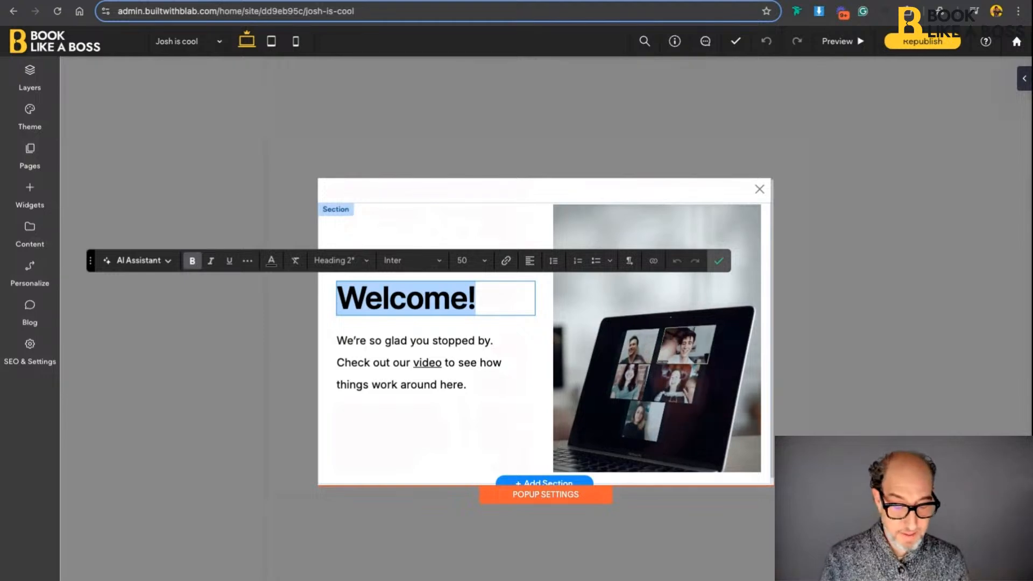
{"action": "type", "text": "It is"}
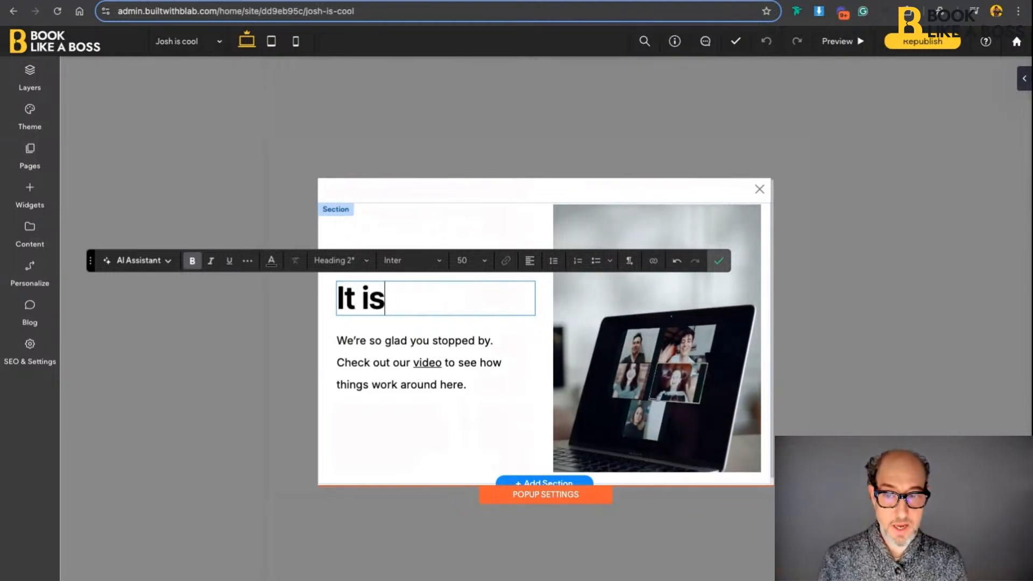
{"action": "type", "text": " all the same"}
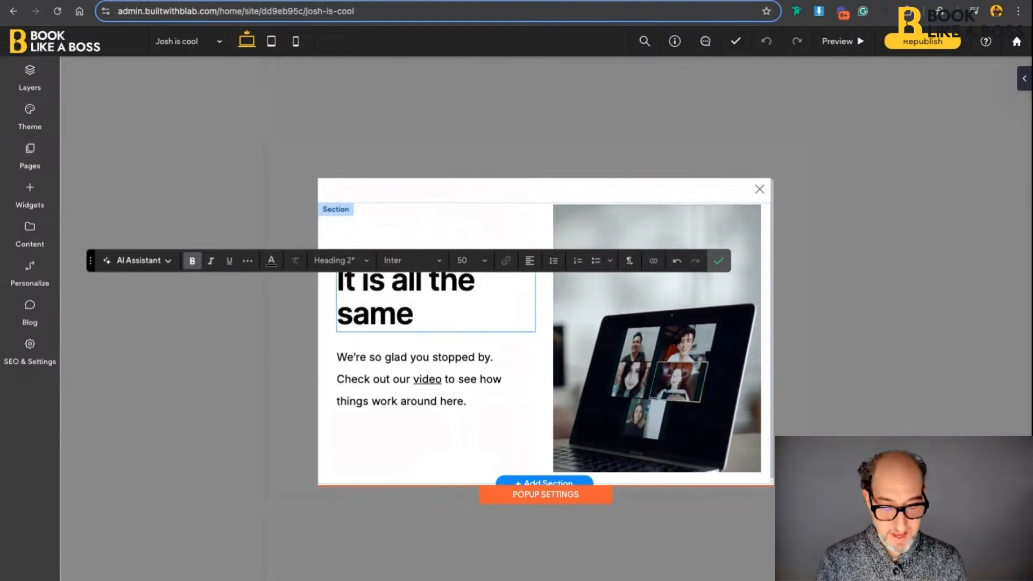
{"action": "type", "text": ":)"}
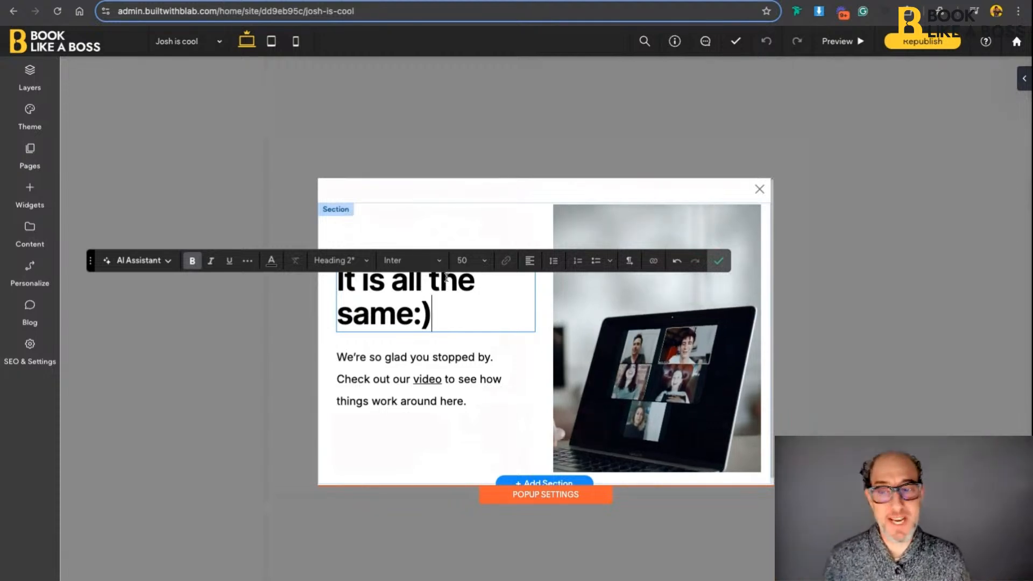
{"action": "left_click", "coordinate": [719, 261]}
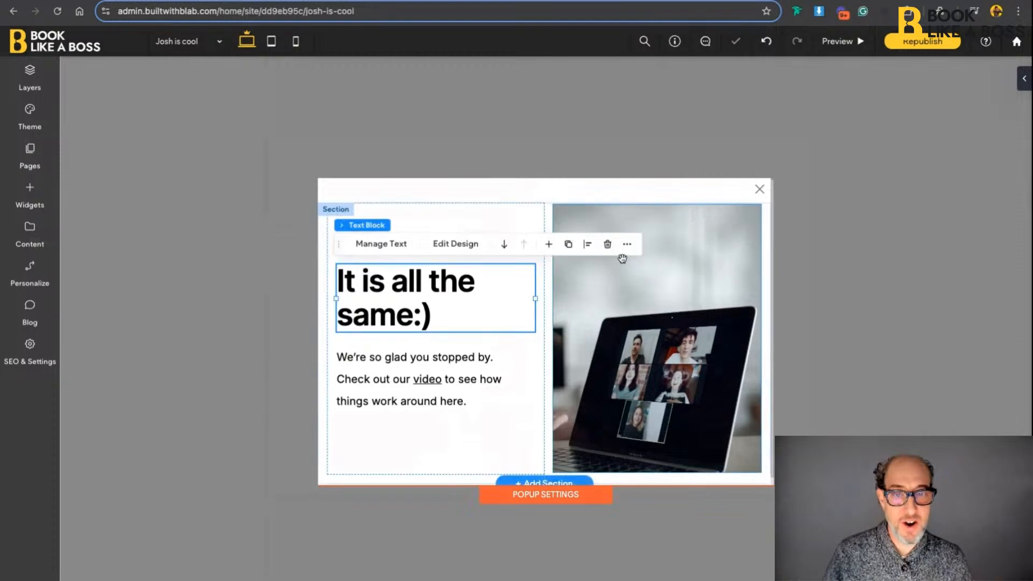
Insert a heart icon widget between the popup's heading and paragraph, keeping its default content and design settings
{"action": "left_click", "coordinate": [613, 295]}
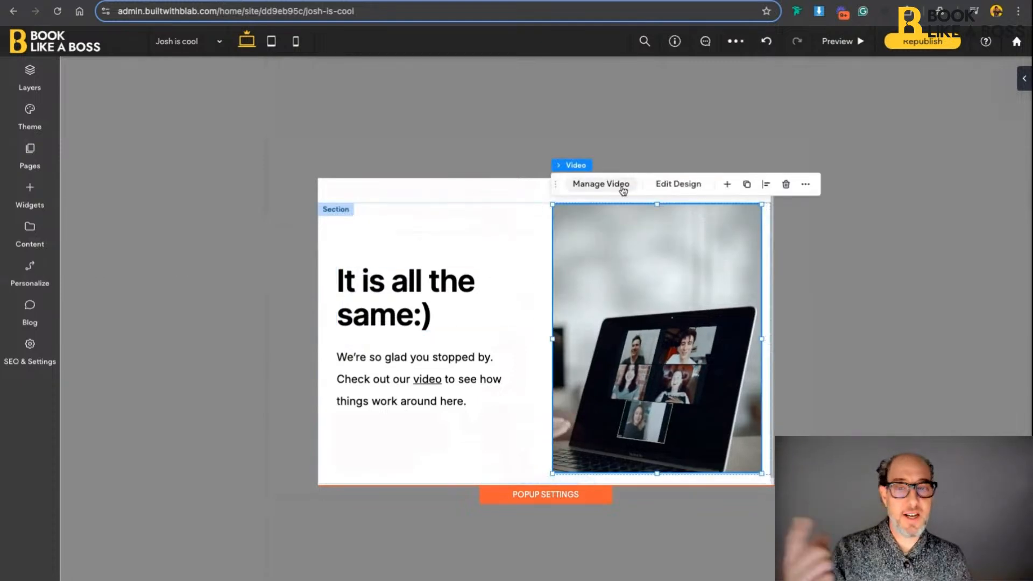
{"action": "left_click", "coordinate": [8, 208]}
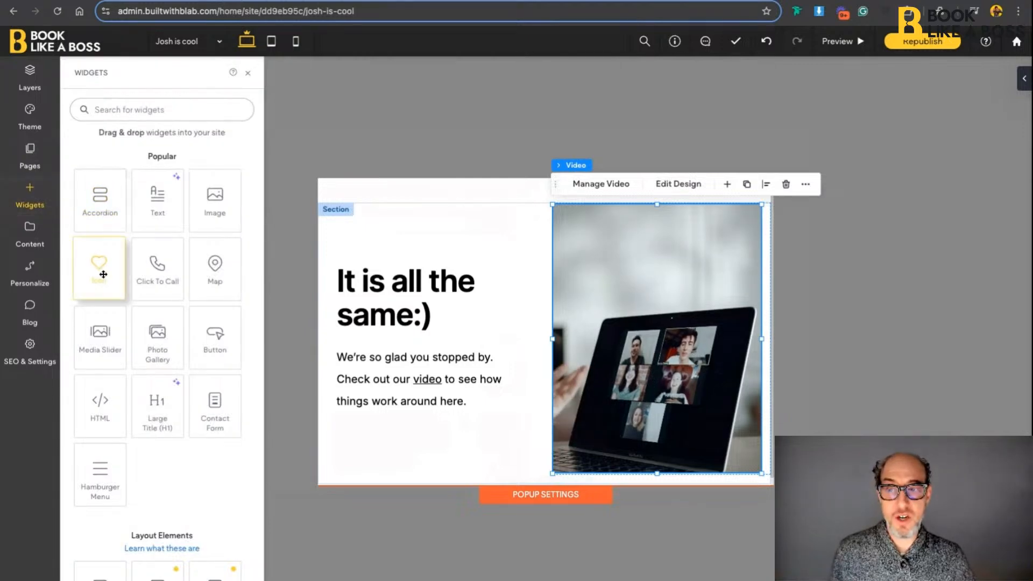
{"action": "left_click_drag", "start_coordinate": [99, 269], "coordinate": [436, 339]}
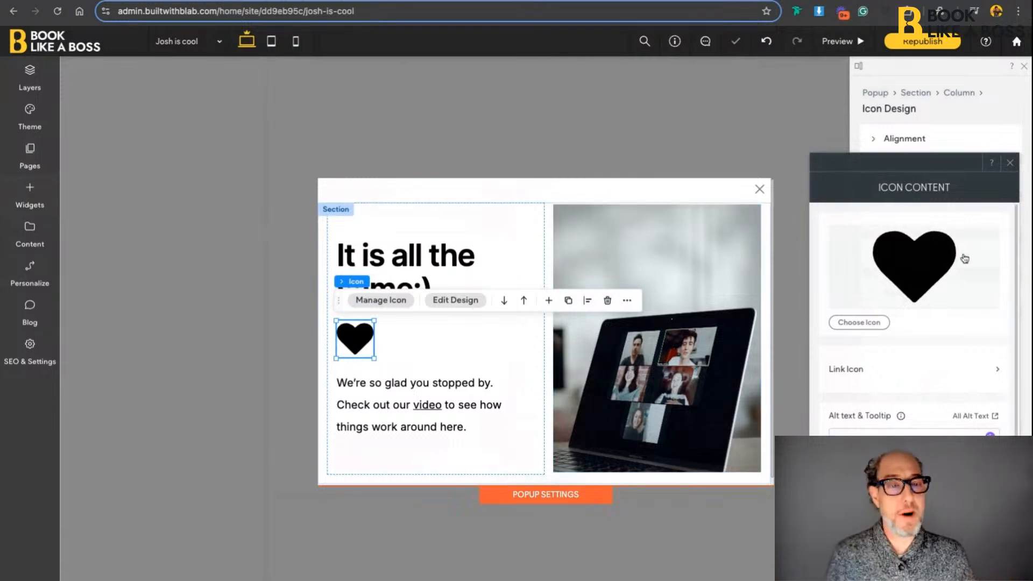
{"action": "left_click", "coordinate": [1007, 164]}
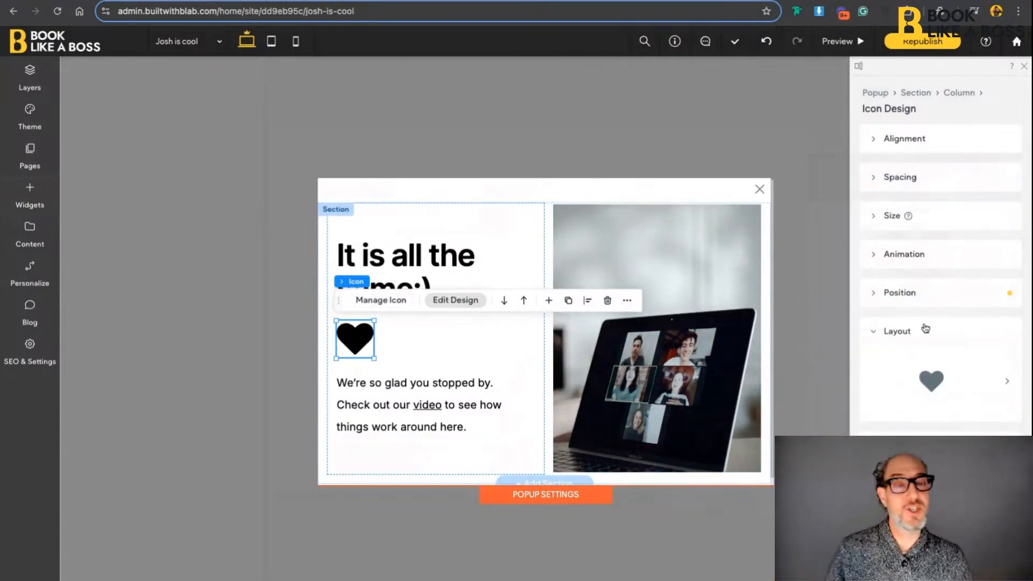
{"action": "left_click", "coordinate": [1025, 66]}
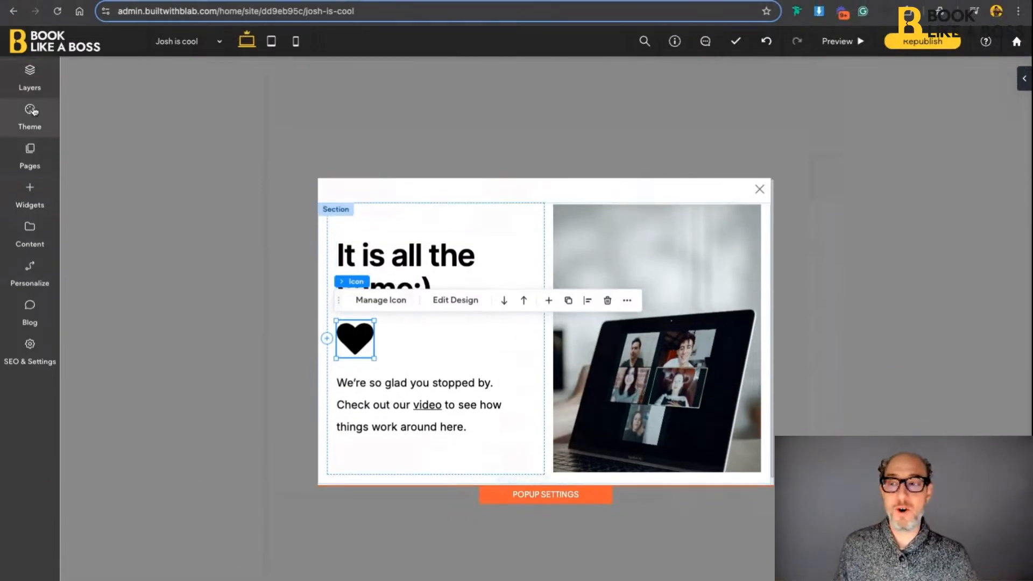
Return to the list of the site's pages
{"action": "left_click", "coordinate": [29, 154]}
{"action": "left_click", "coordinate": [107, 111]}
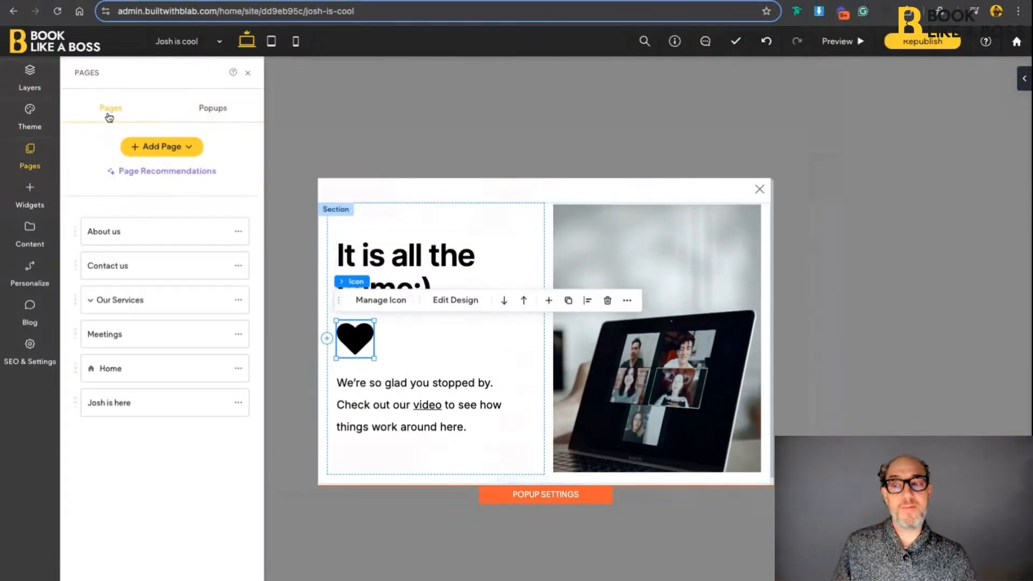
On the Home page, change the text of the hero section's View All Services button to POP UP TEST
{"action": "left_click", "coordinate": [136, 368]}
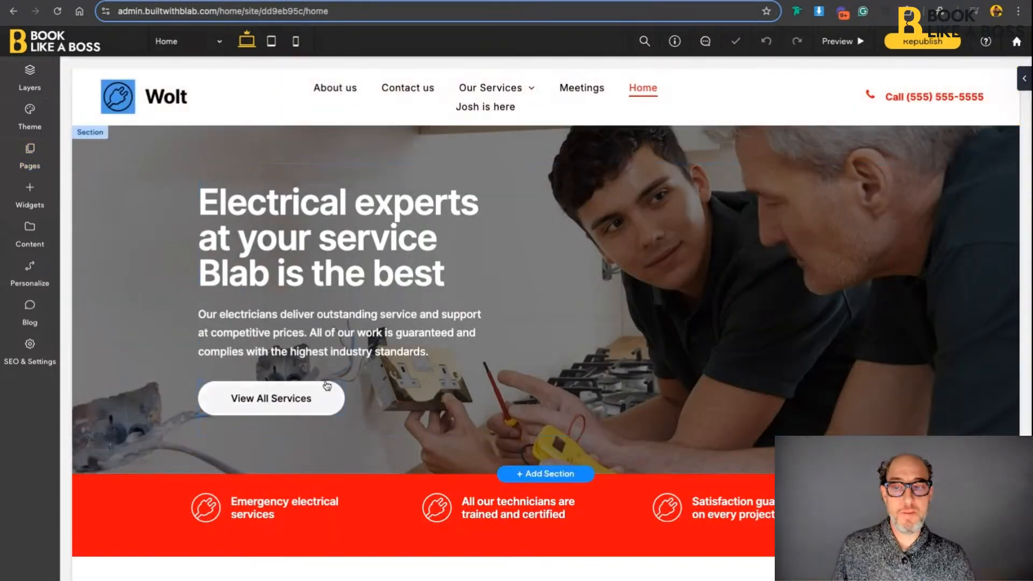
{"action": "left_click", "coordinate": [320, 388]}
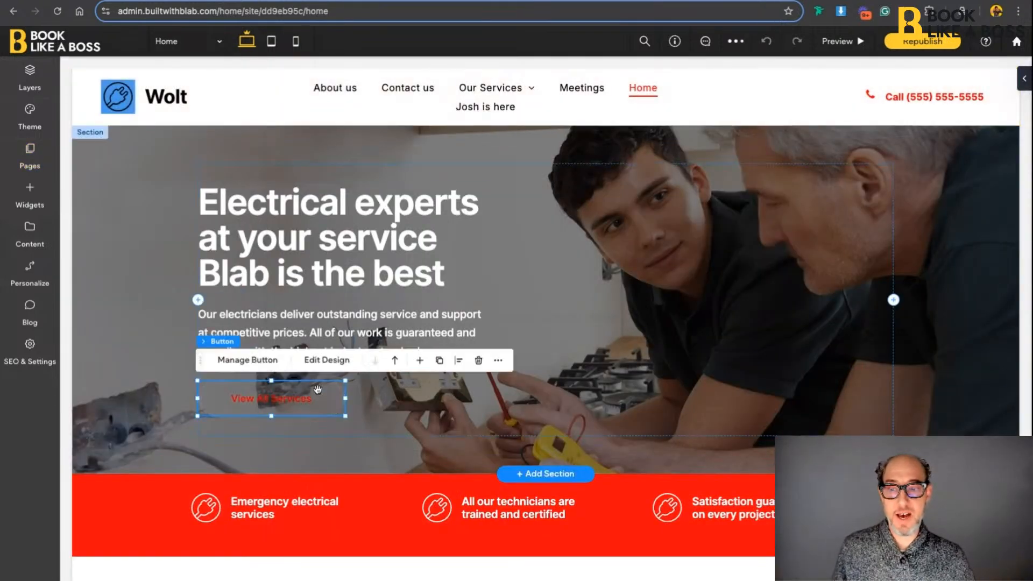
{"action": "left_click", "coordinate": [256, 360]}
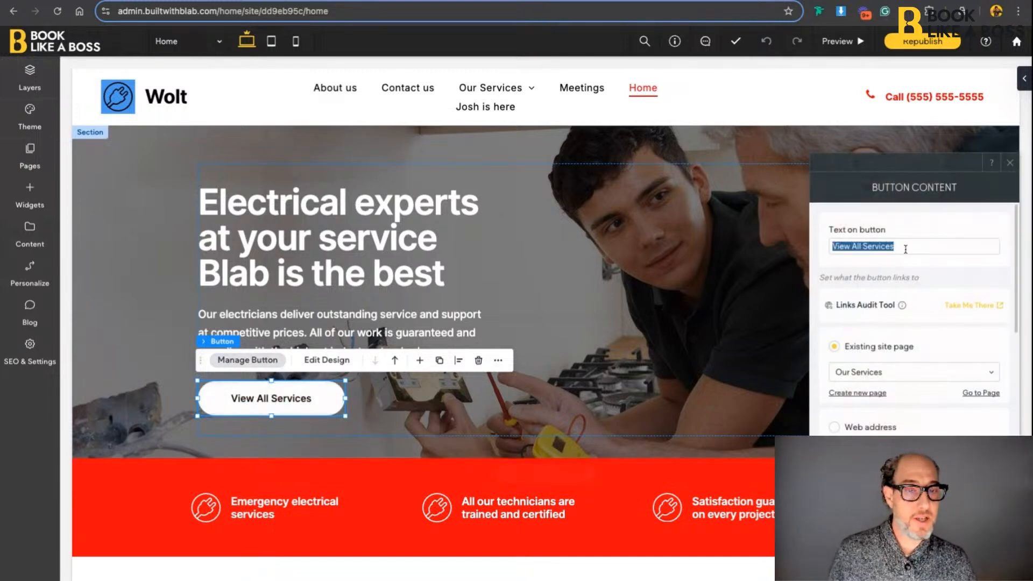
{"action": "type", "text": "POP UP"}
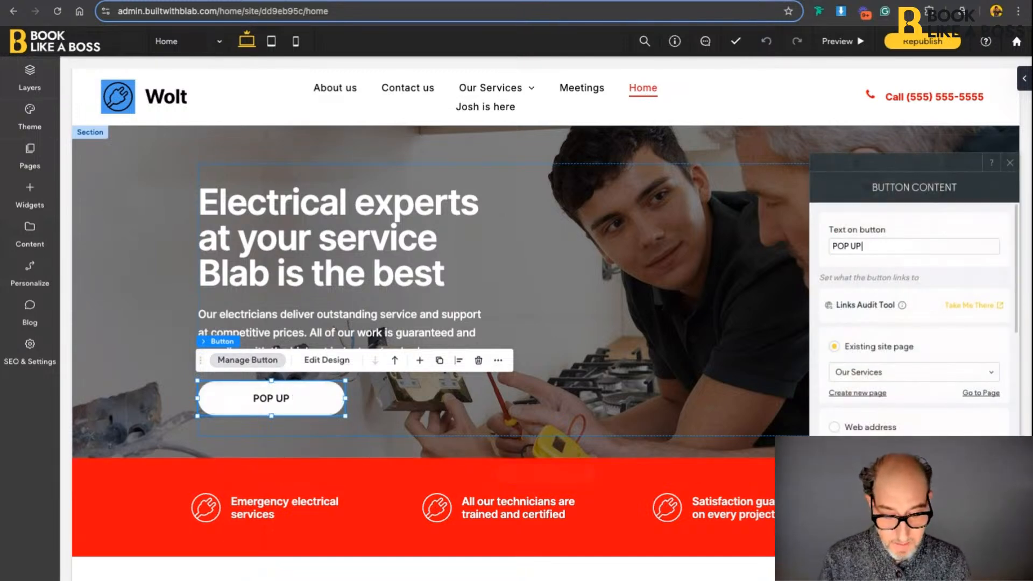
{"action": "type", "text": " TEST"}
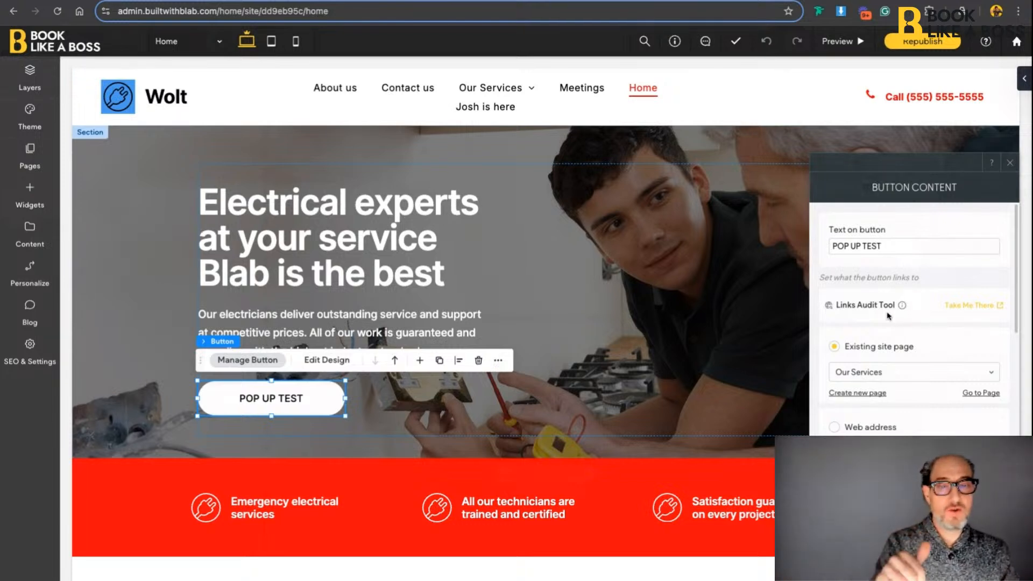
Link the POP UP TEST button to the site's existing popup instead of a site page
{"action": "scroll", "coordinate": [888, 316], "scroll_direction": "down", "scroll_amount": 1}
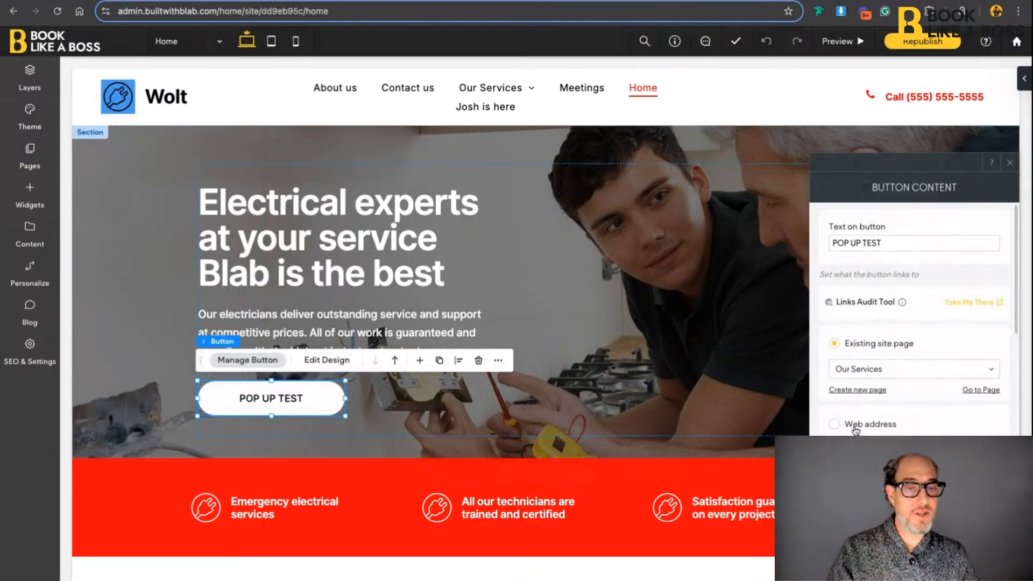
{"action": "scroll", "coordinate": [864, 427], "scroll_direction": "down", "scroll_amount": 3}
{"action": "left_click", "coordinate": [863, 347]}
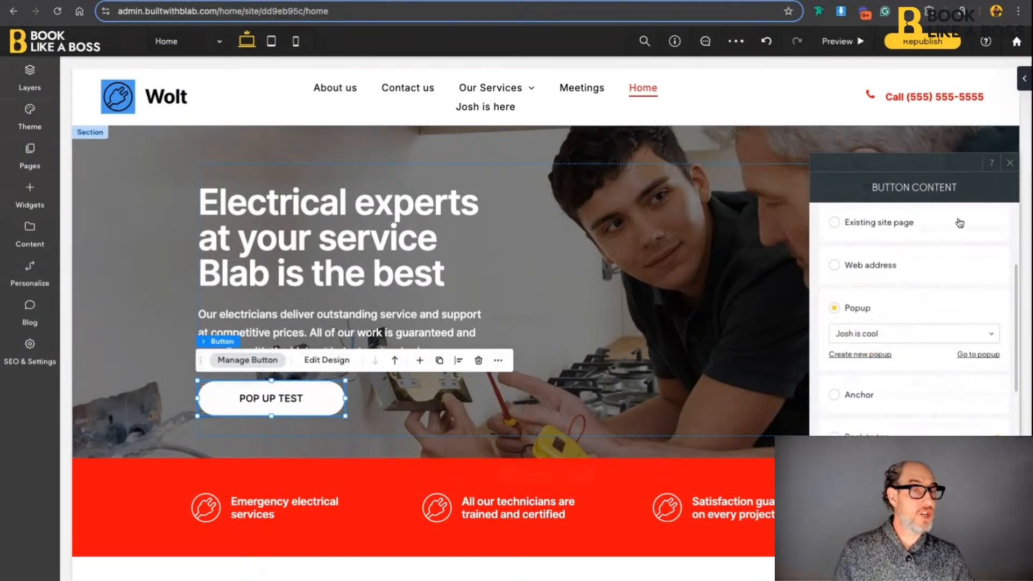
{"action": "left_click", "coordinate": [1010, 164]}
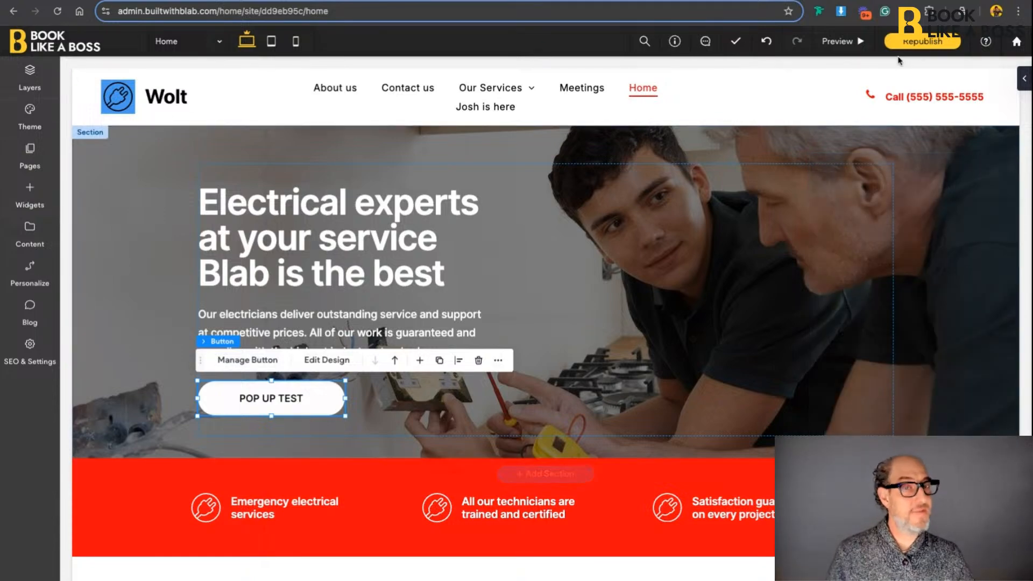
Preview the Home page, test that the POP UP TEST button opens the popup, and return to the editor
{"action": "left_click", "coordinate": [850, 42]}
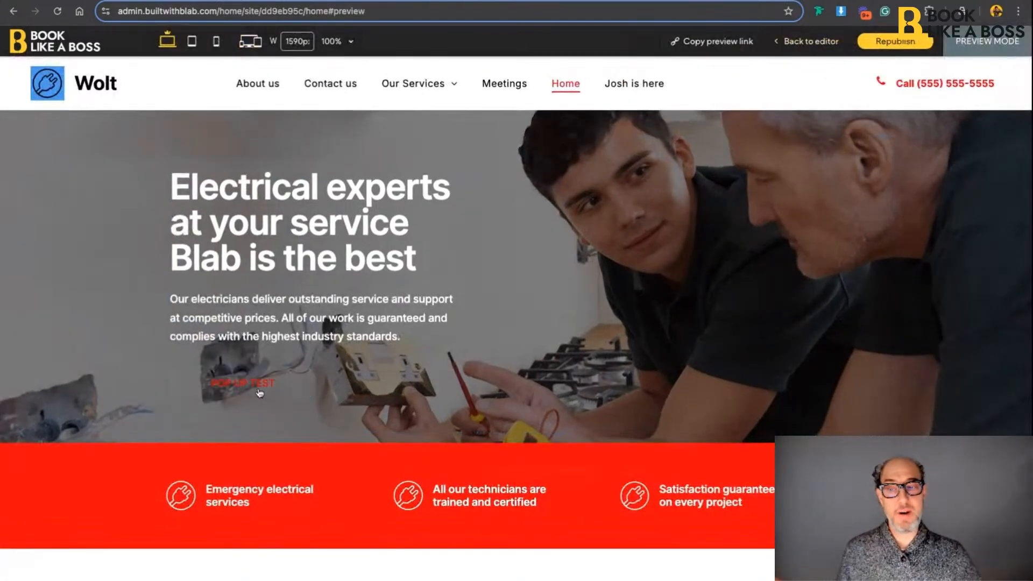
{"action": "left_click", "coordinate": [251, 392]}
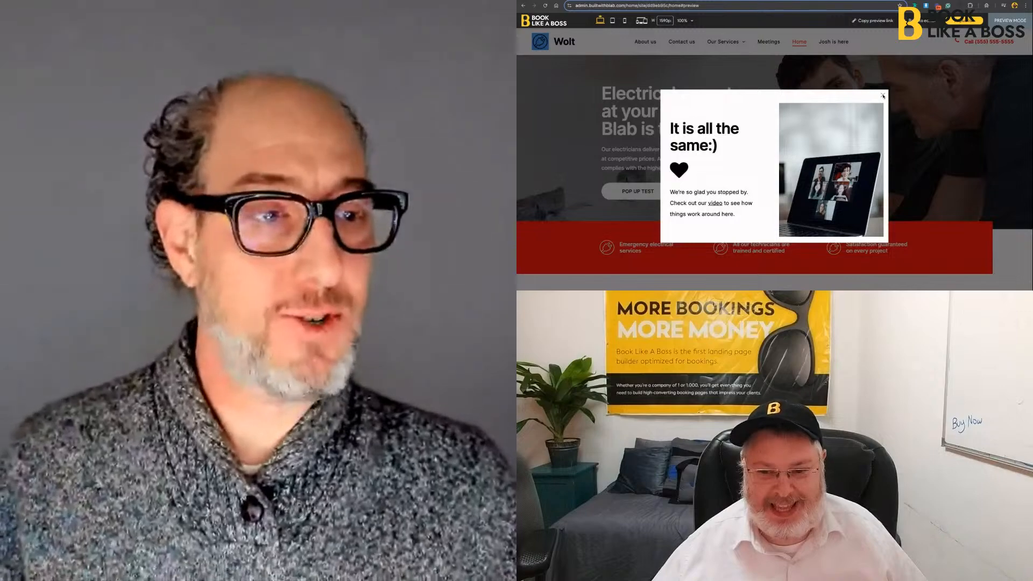
{"action": "left_click", "coordinate": [883, 96]}
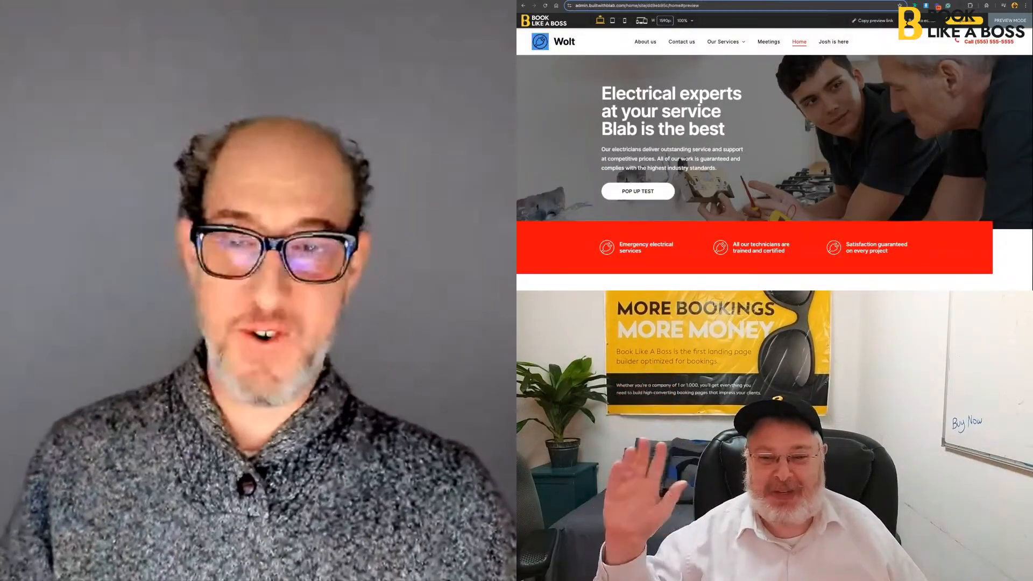
{"action": "left_click", "coordinate": [921, 20]}
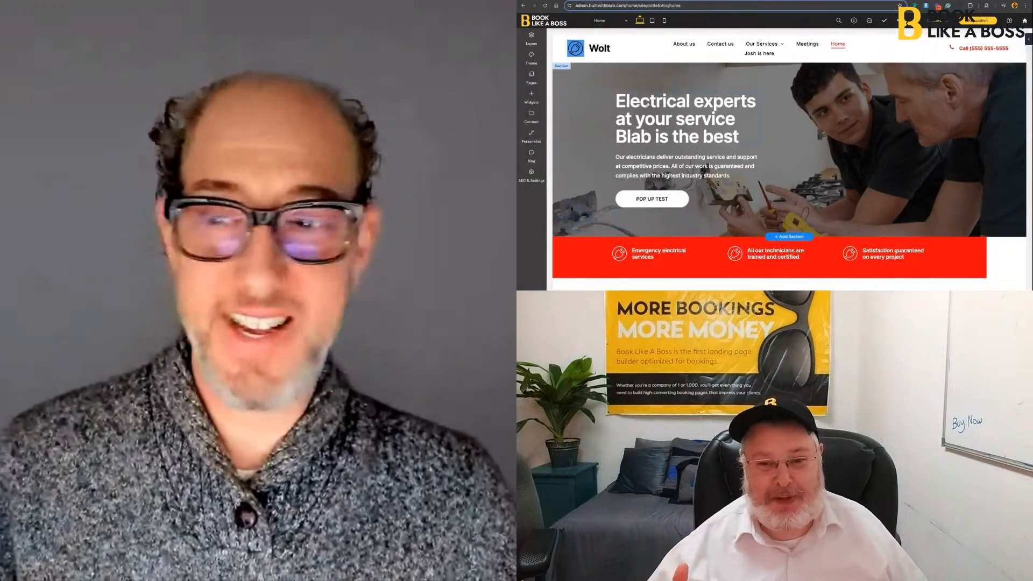
Open the site's existing popup for editing and delete the heart icon between its heading and paragraph
{"action": "left_click", "coordinate": [534, 81]}
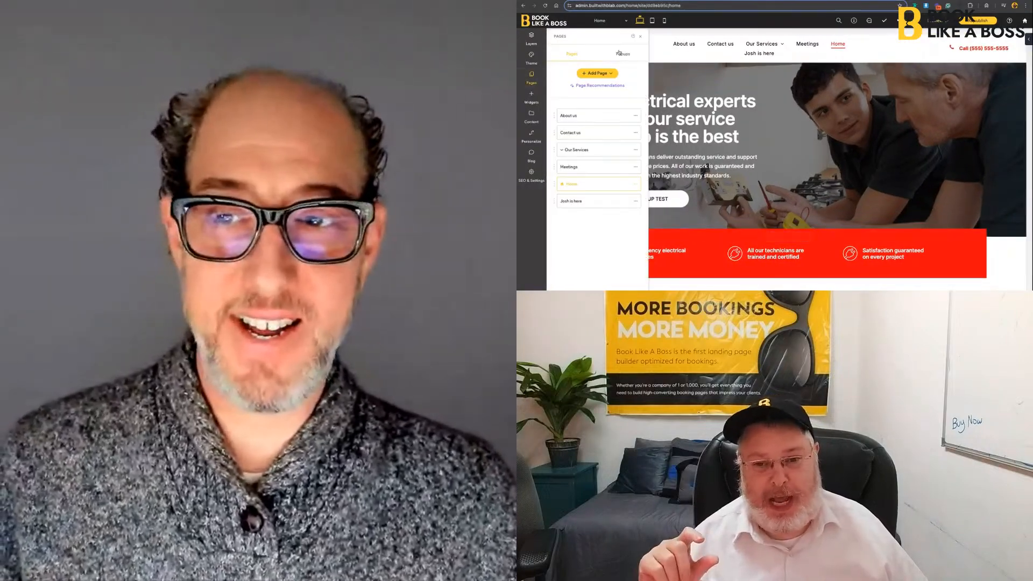
{"action": "left_click", "coordinate": [619, 54]}
{"action": "left_click", "coordinate": [609, 91]}
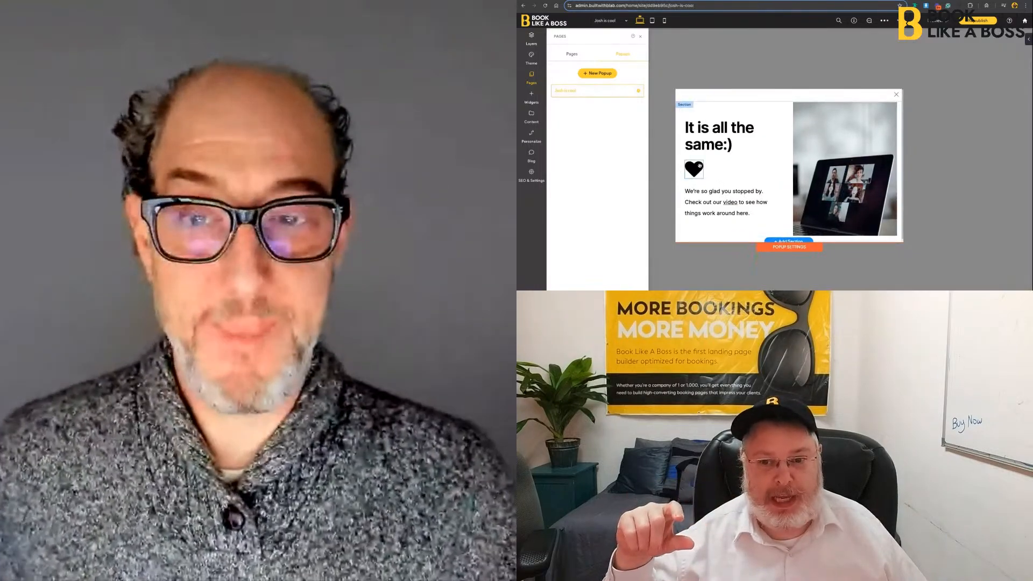
{"action": "left_click", "coordinate": [699, 166]}
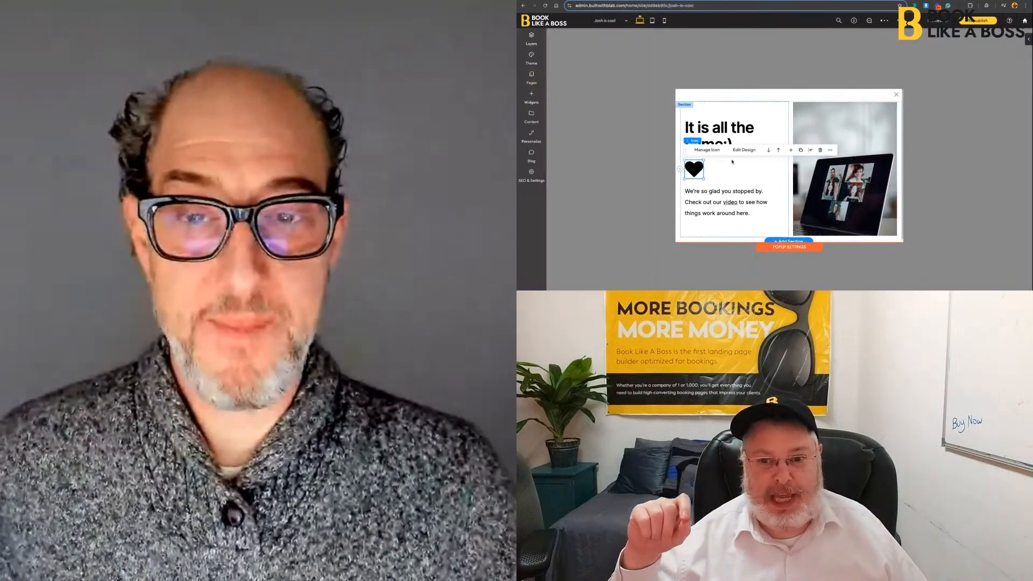
{"action": "left_click", "coordinate": [818, 151]}
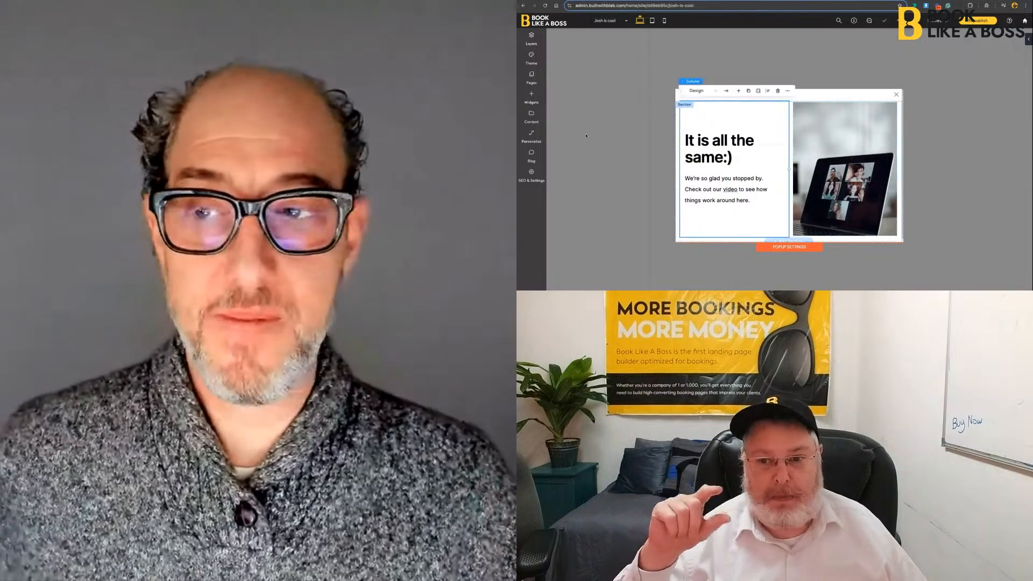
{"action": "left_click", "coordinate": [532, 98]}
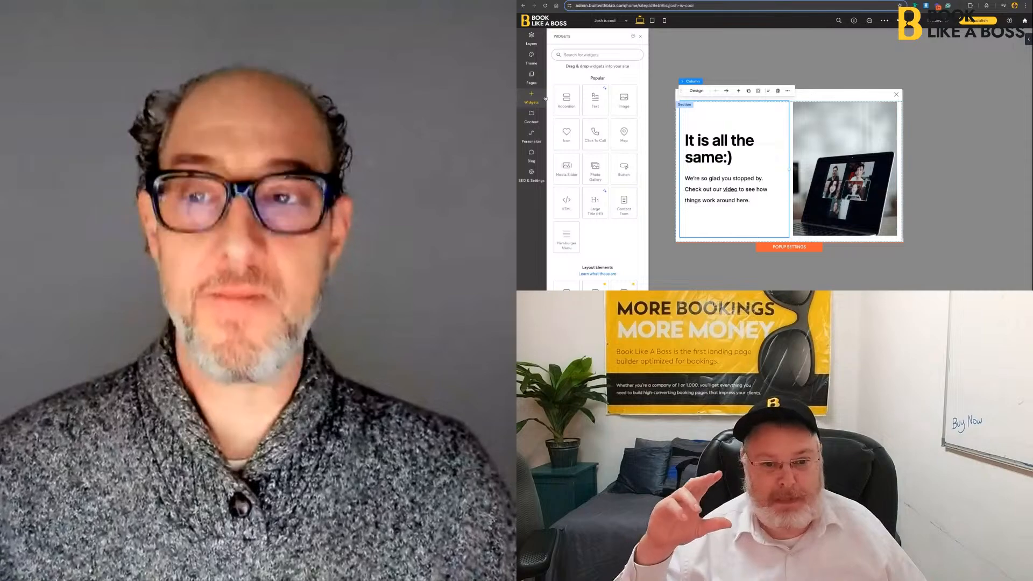
{"action": "left_click", "coordinate": [639, 37]}
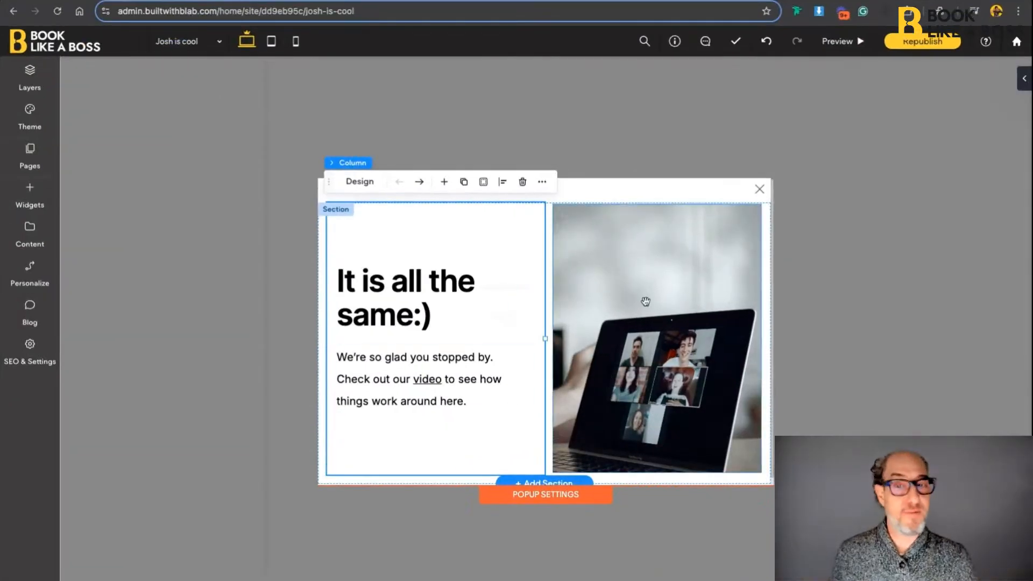
{"action": "left_click", "coordinate": [30, 156]}
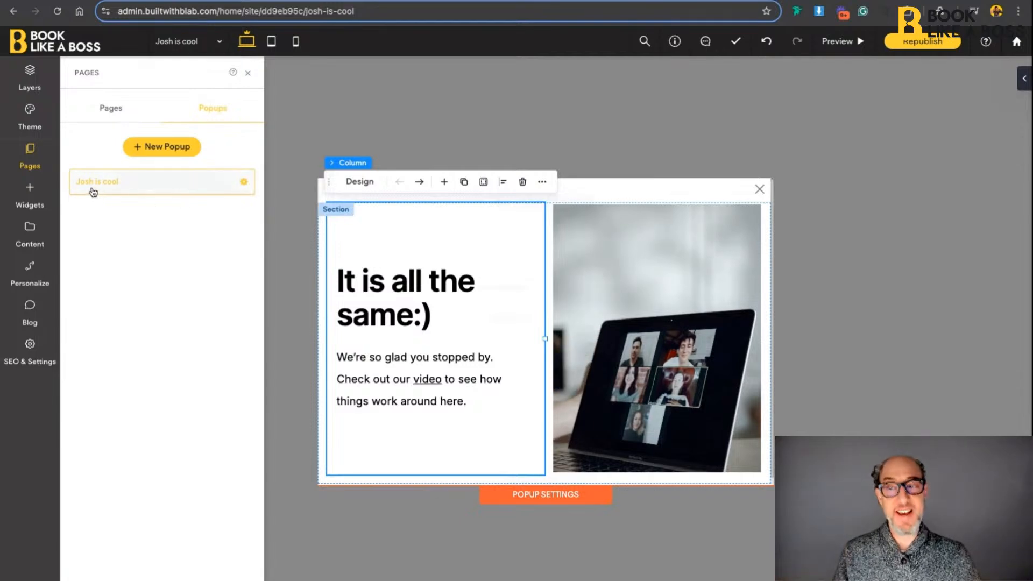
{"action": "scroll", "coordinate": [92, 189], "scroll_direction": "up", "scroll_amount": 5}
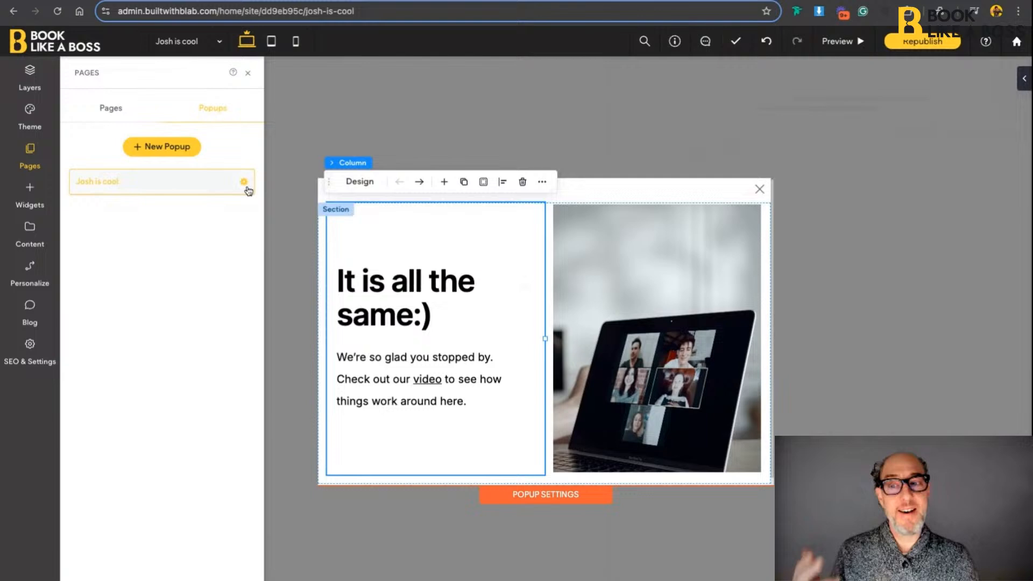
{"action": "left_click", "coordinate": [544, 172]}
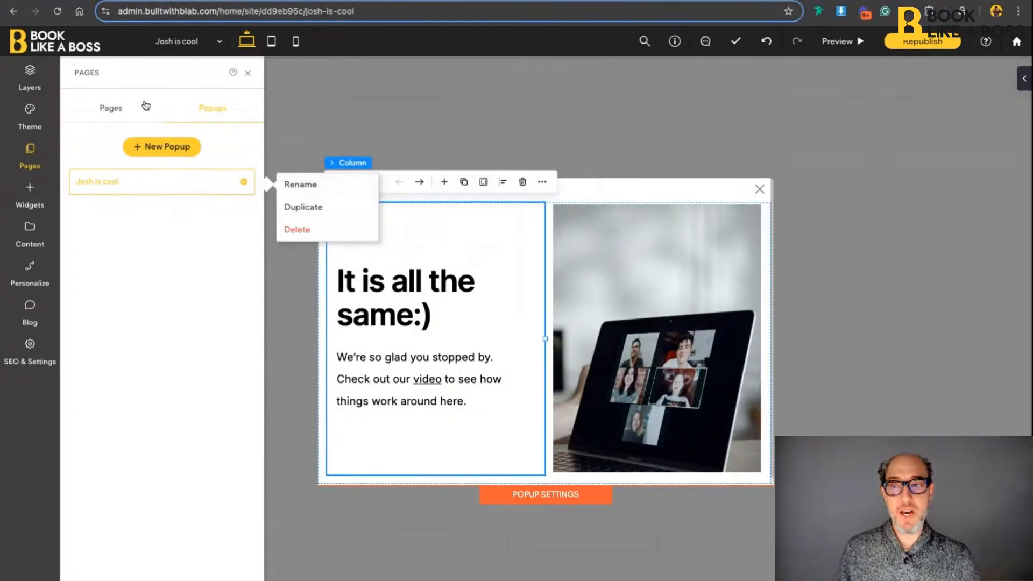
{"action": "left_click", "coordinate": [113, 108]}
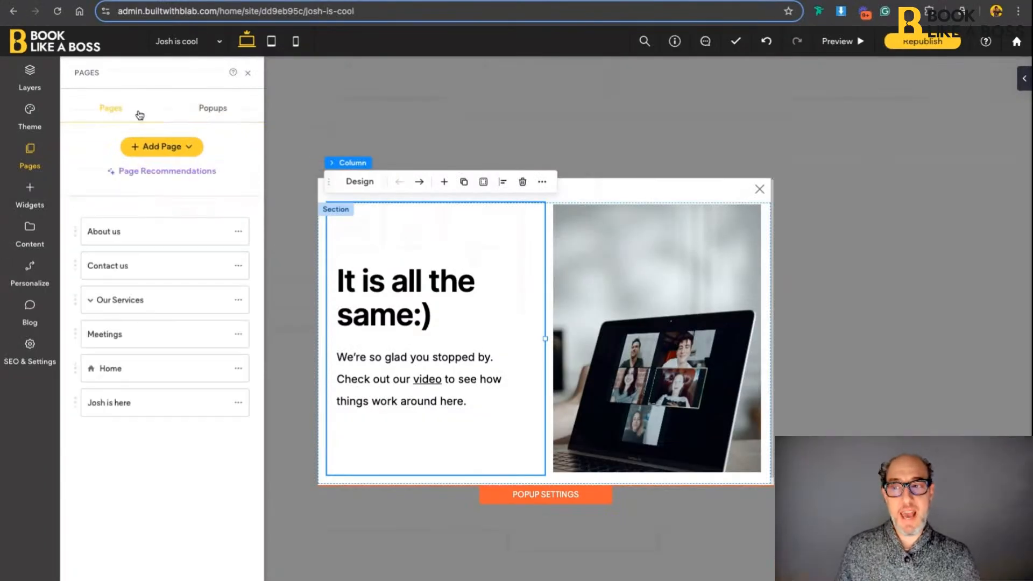
{"action": "left_click", "coordinate": [248, 78]}
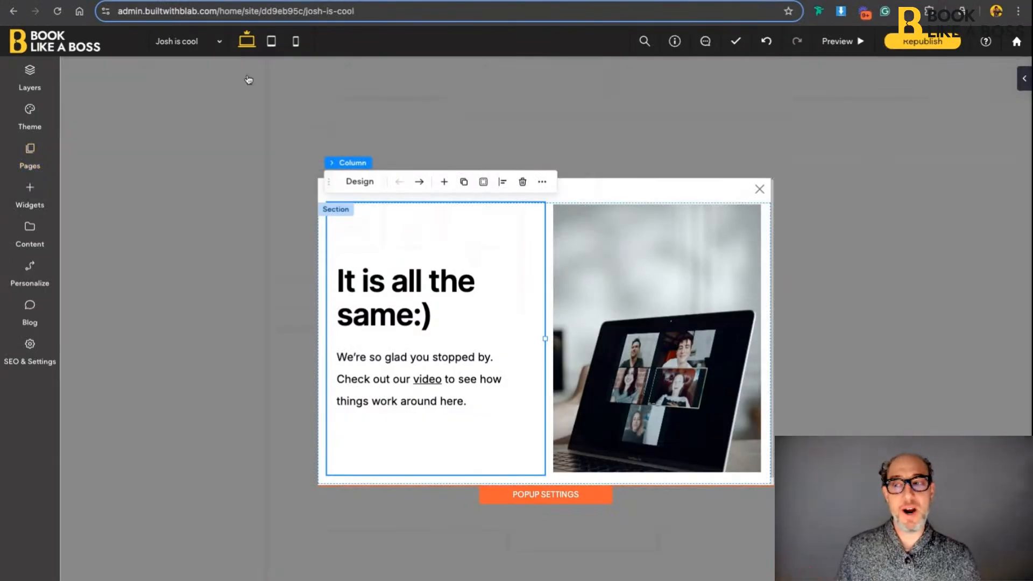
Open the Contact us page for editing from the site's page list
{"action": "left_click", "coordinate": [30, 170]}
{"action": "left_click", "coordinate": [119, 112]}
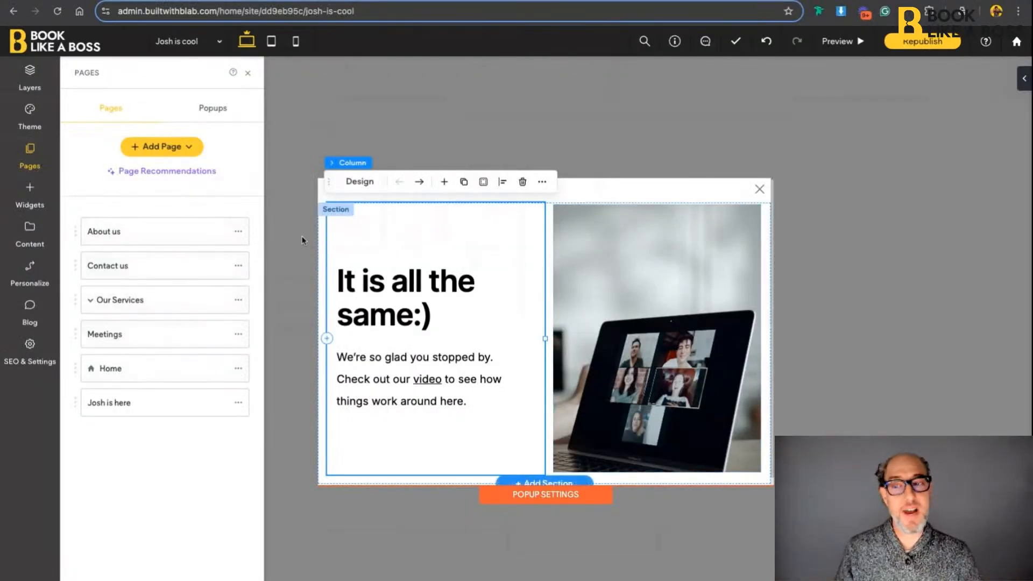
{"action": "left_click", "coordinate": [164, 272]}
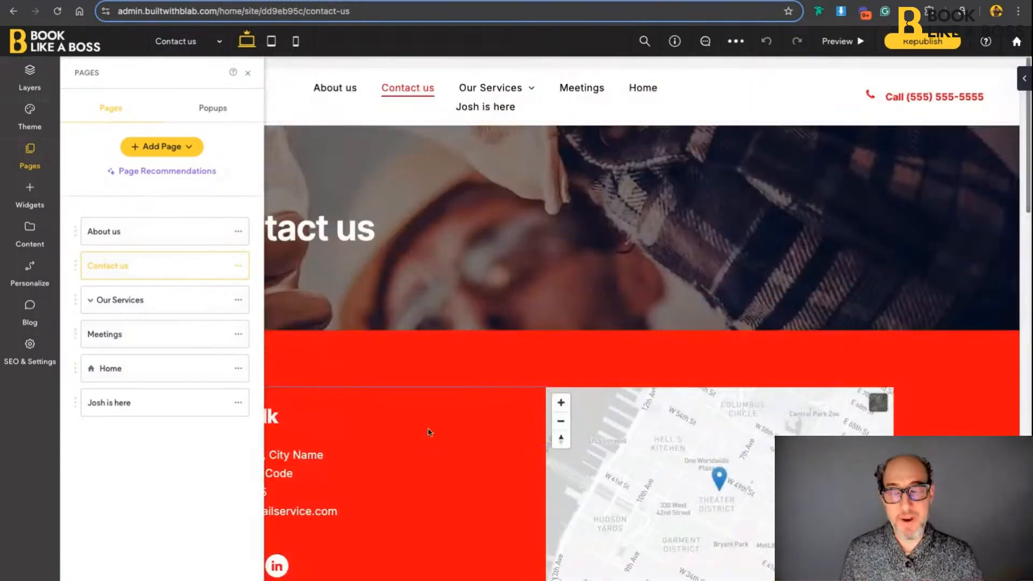
{"action": "left_click", "coordinate": [219, 108]}
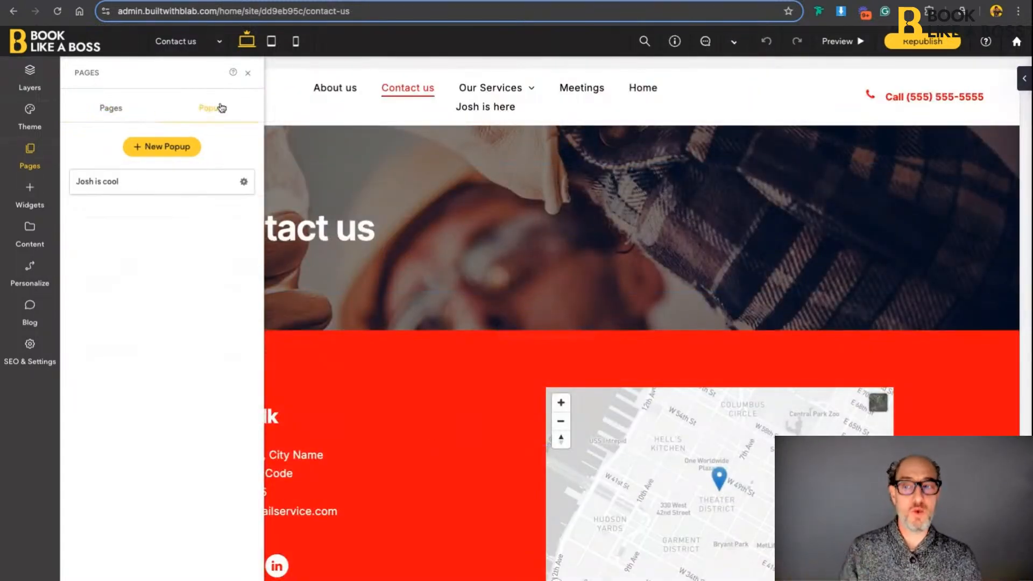
{"action": "left_click", "coordinate": [114, 107]}
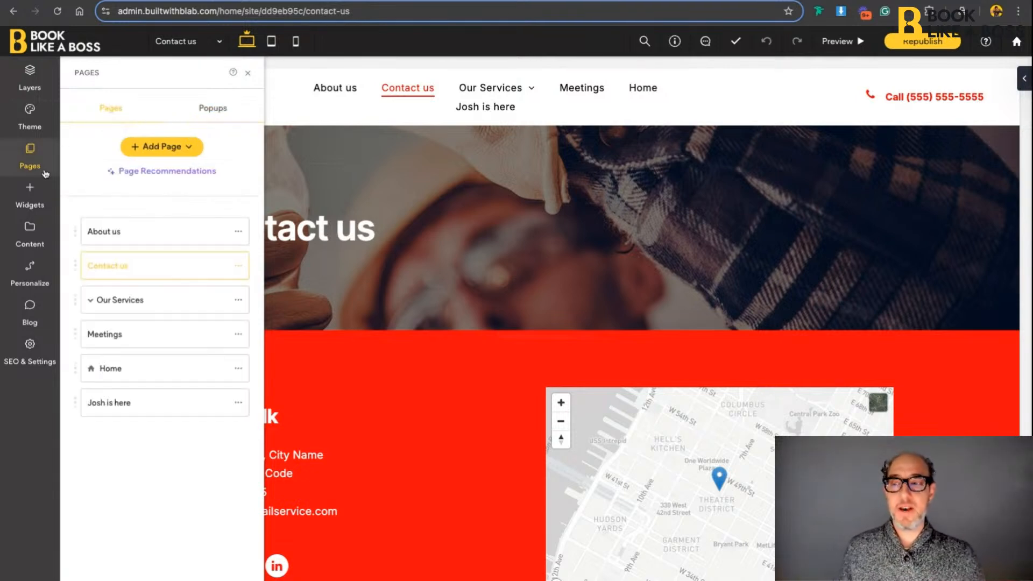
Add a Tabs widget below the contact form on the Contact us page
{"action": "left_click", "coordinate": [41, 202]}
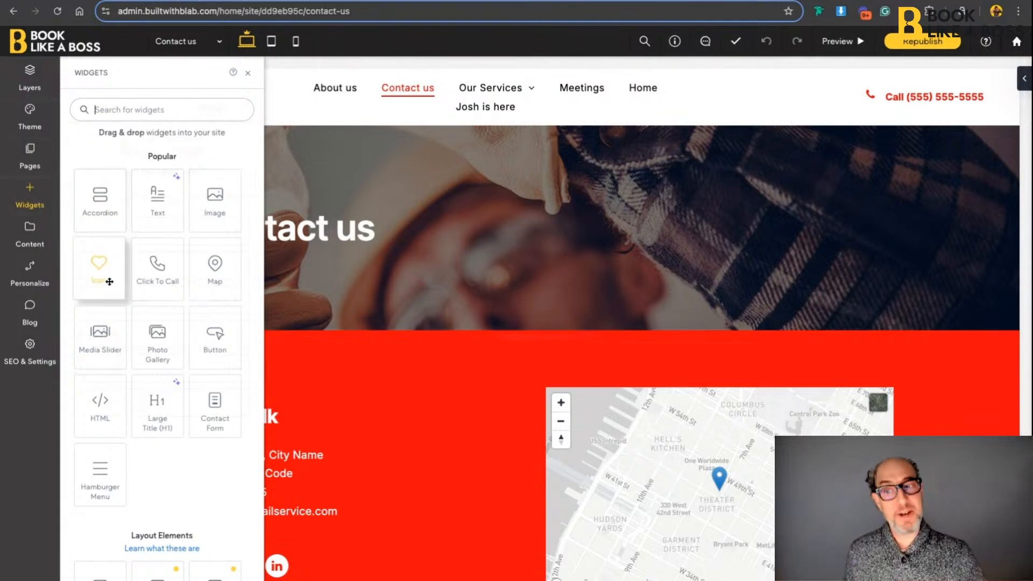
{"action": "scroll", "coordinate": [300, 346], "scroll_direction": "down", "scroll_amount": 10}
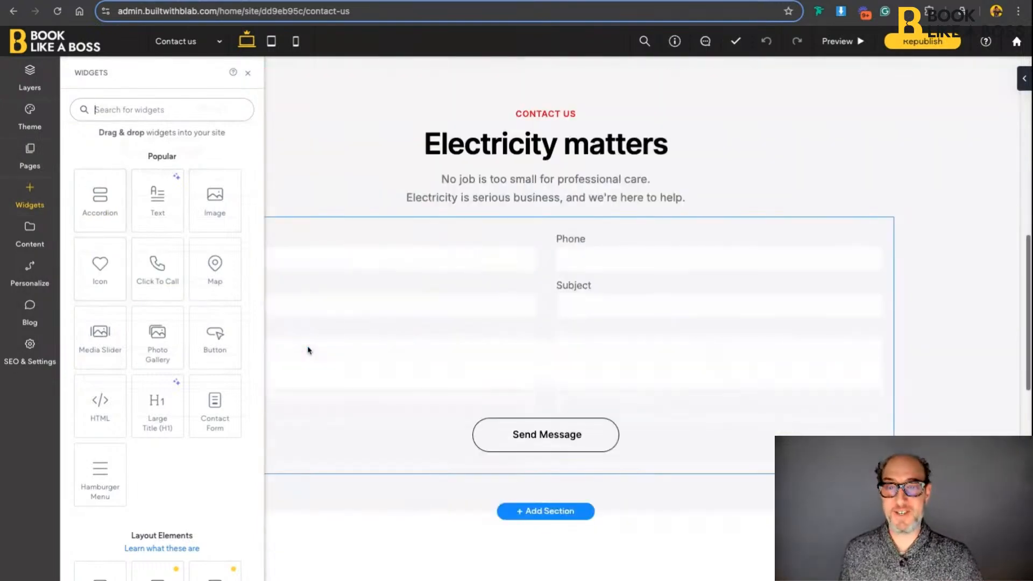
{"action": "scroll", "coordinate": [178, 366], "scroll_direction": "down", "scroll_amount": 1}
{"action": "scroll", "coordinate": [178, 367], "scroll_direction": "up", "scroll_amount": 1}
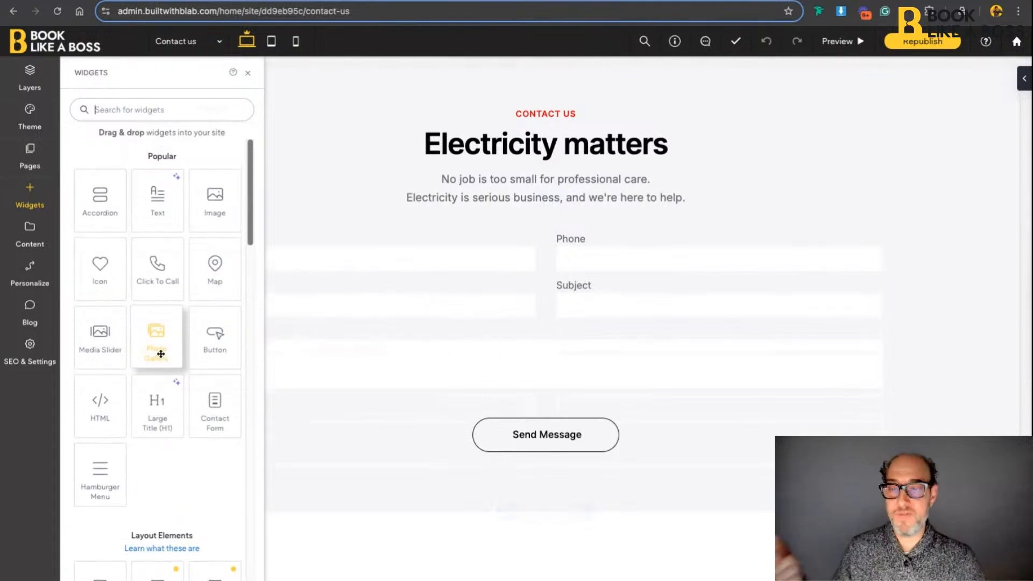
{"action": "scroll", "coordinate": [212, 340], "scroll_direction": "down", "scroll_amount": 10}
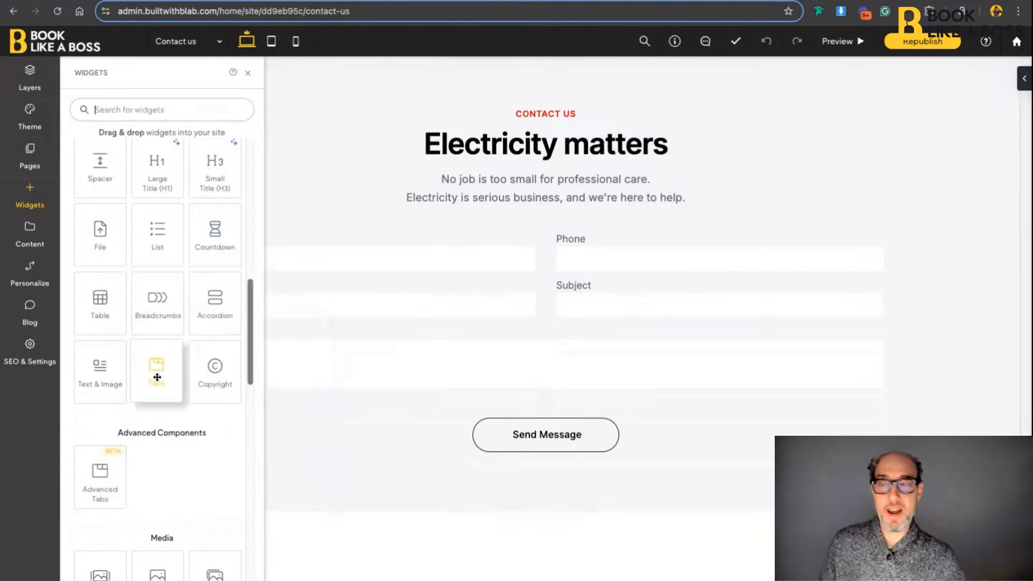
{"action": "left_click_drag", "start_coordinate": [157, 377], "coordinate": [157, 377]}
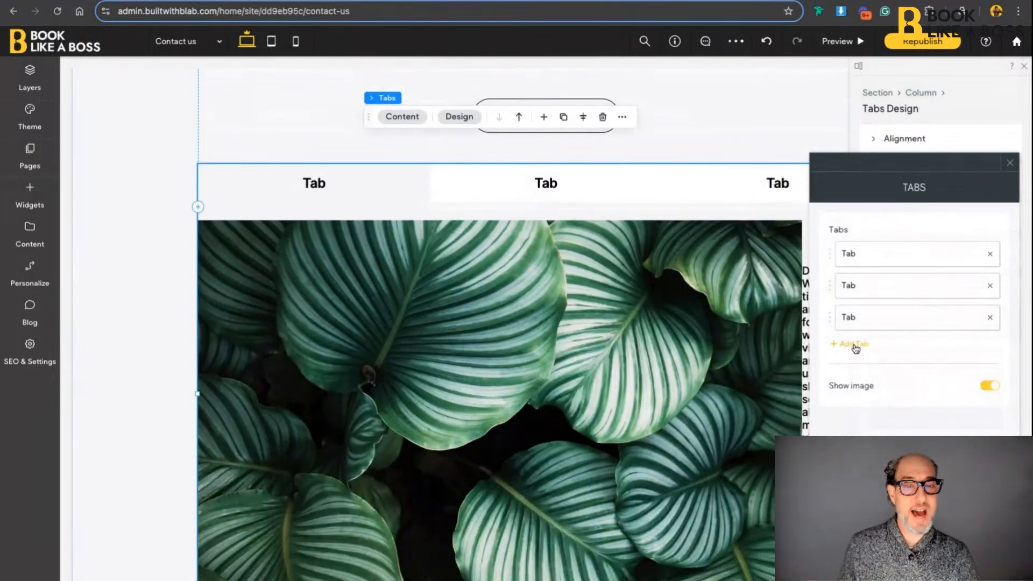
Add a fourth tab to the Tabs widget and preview the Contact us page
{"action": "left_click", "coordinate": [854, 345]}
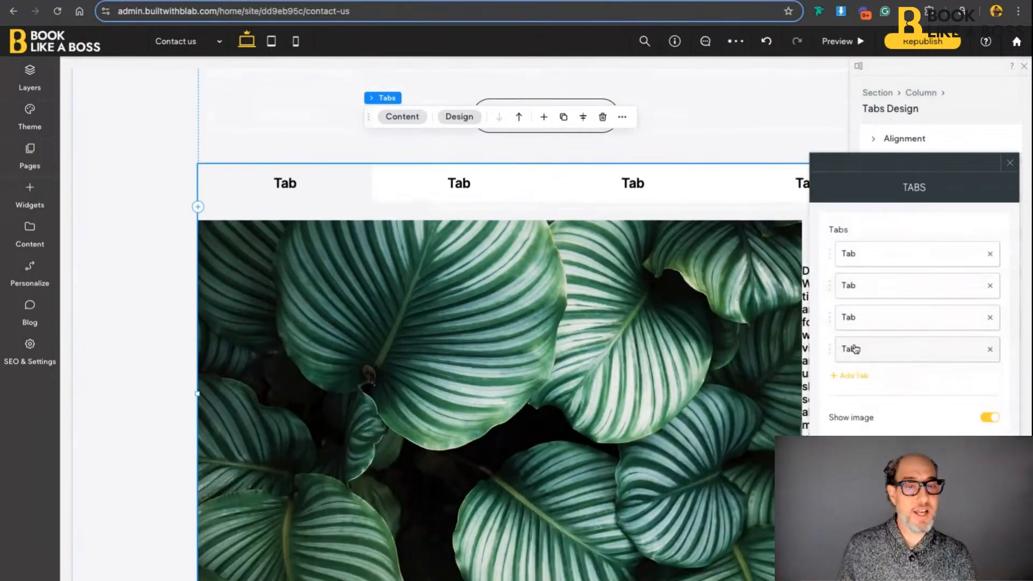
{"action": "left_click", "coordinate": [1009, 164]}
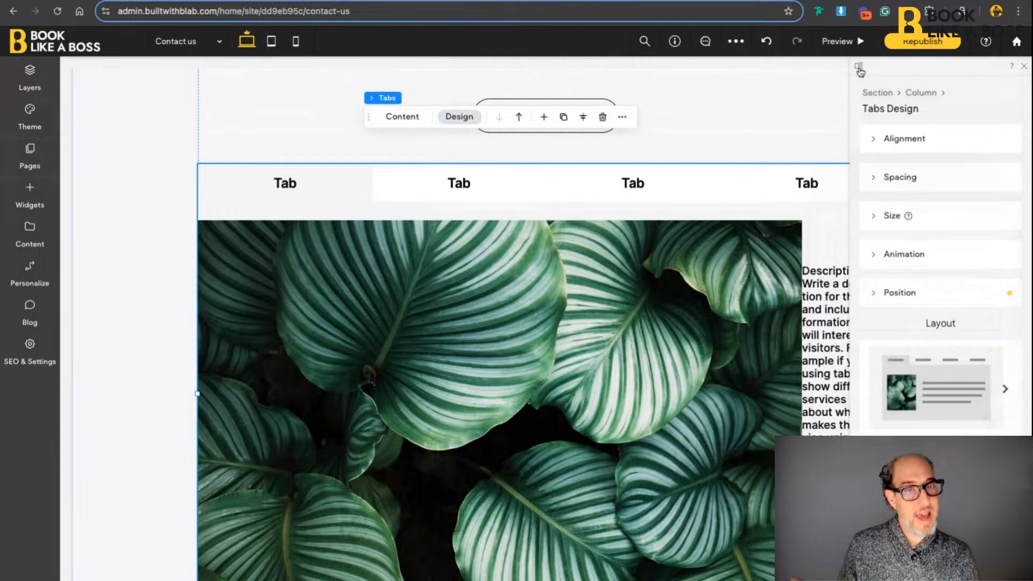
{"action": "left_click", "coordinate": [842, 41]}
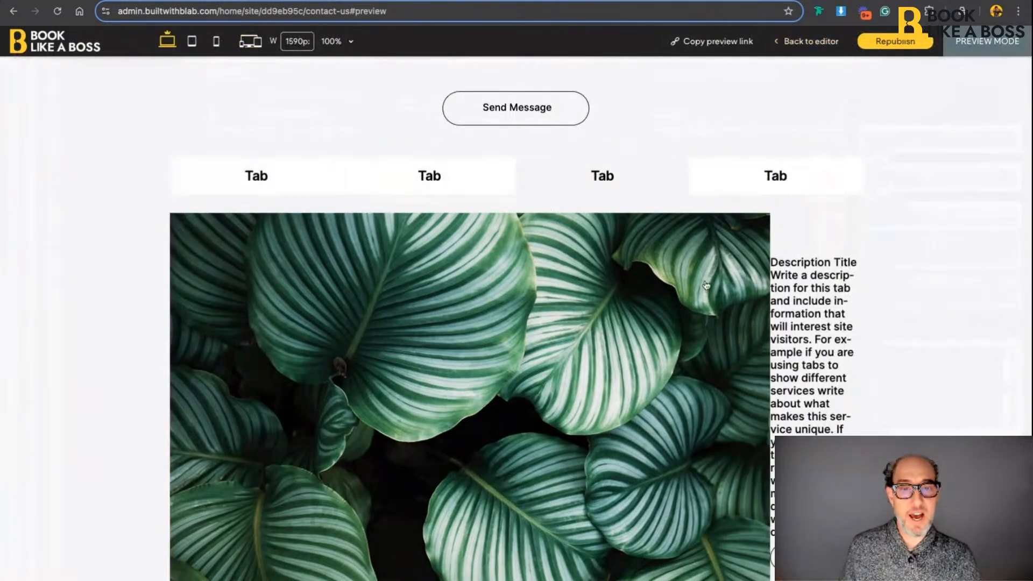
Review the tabs in the preview, return to the editor, and check the Tabs widget's content and design settings
{"action": "scroll", "coordinate": [704, 286], "scroll_direction": "down", "scroll_amount": 5}
{"action": "scroll", "coordinate": [708, 285], "scroll_direction": "up", "scroll_amount": 3}
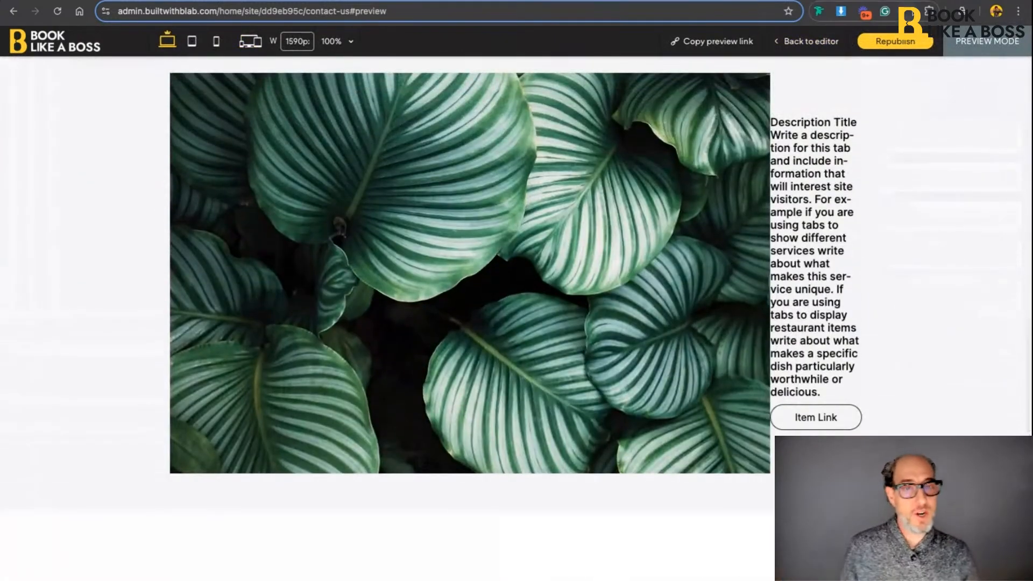
{"action": "left_click", "coordinate": [807, 40]}
{"action": "left_click", "coordinate": [491, 252]}
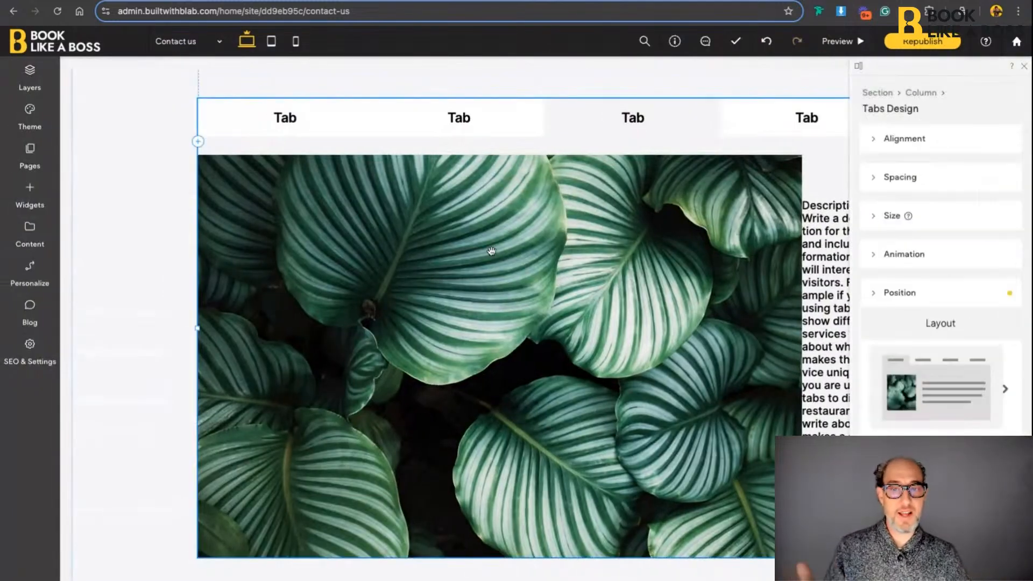
{"action": "left_click", "coordinate": [527, 231]}
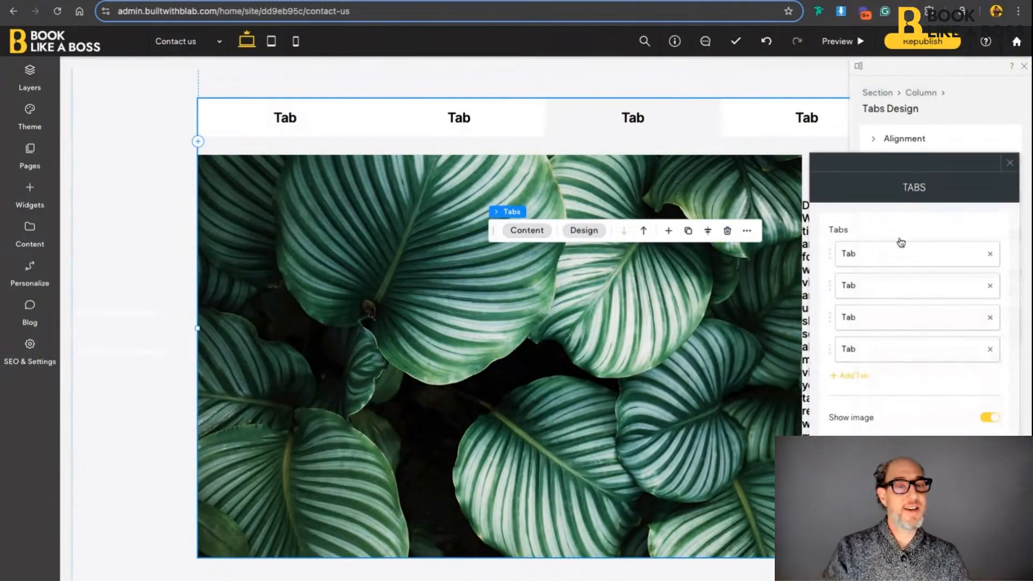
{"action": "left_click", "coordinate": [1010, 164]}
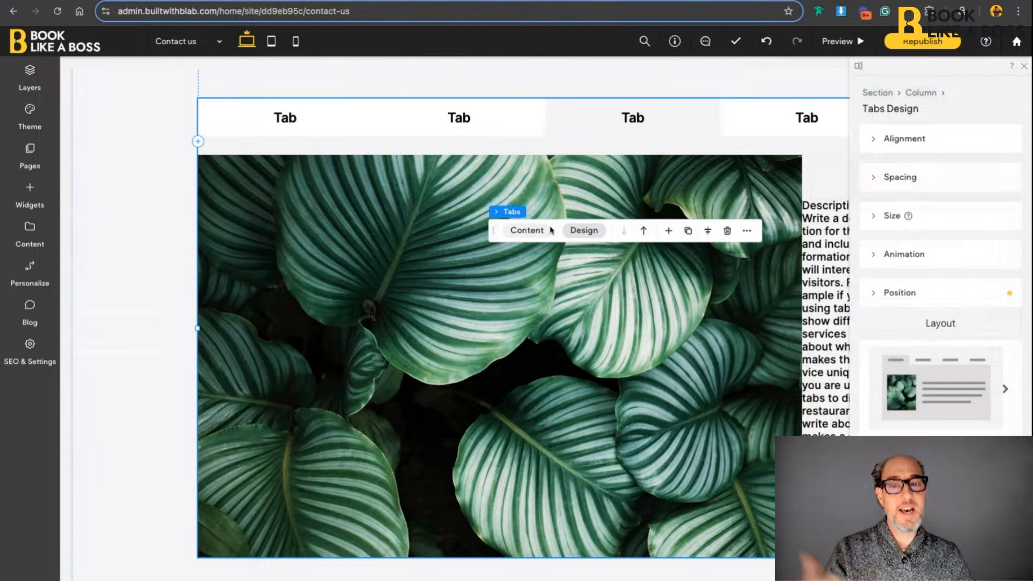
{"action": "left_click", "coordinate": [594, 231]}
{"action": "left_click", "coordinate": [595, 232]}
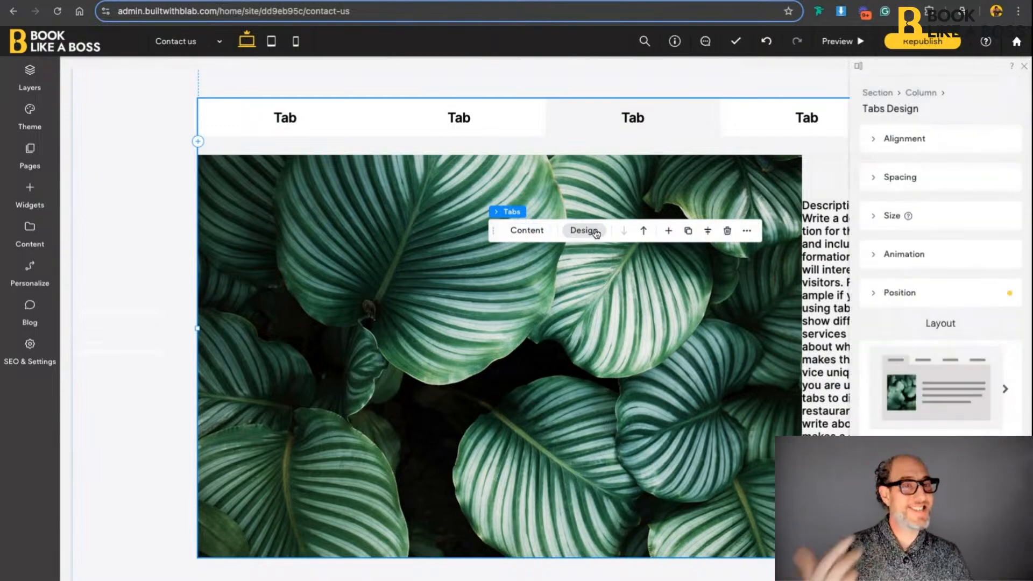
{"action": "left_click", "coordinate": [1023, 66]}
Add an Icon widget directly below the Tabs widget on the Contact us page, keeping the default heart
{"action": "scroll", "coordinate": [420, 293], "scroll_direction": "up", "scroll_amount": 6}
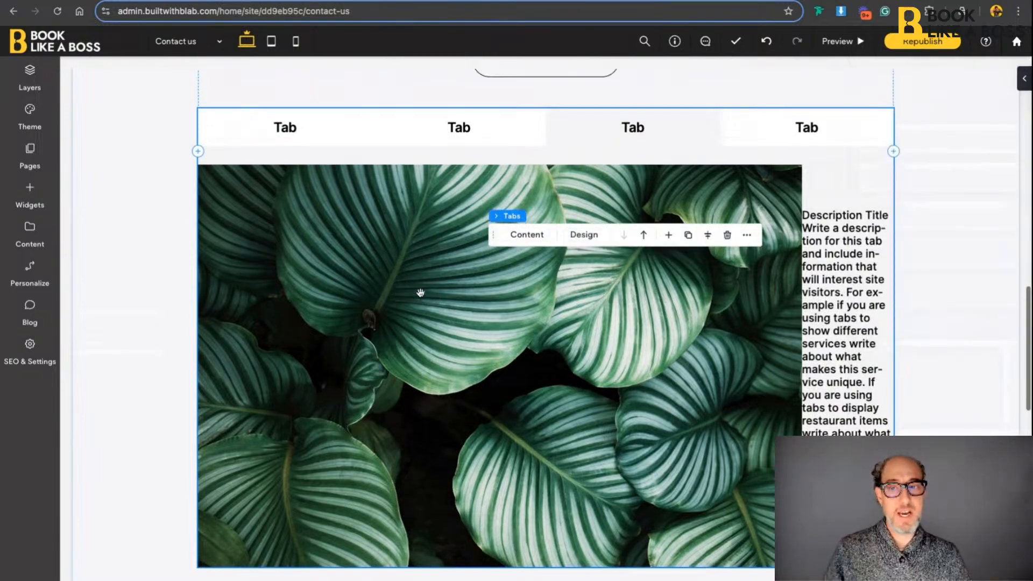
{"action": "left_click", "coordinate": [30, 198]}
{"action": "scroll", "coordinate": [118, 336], "scroll_direction": "down", "scroll_amount": 10}
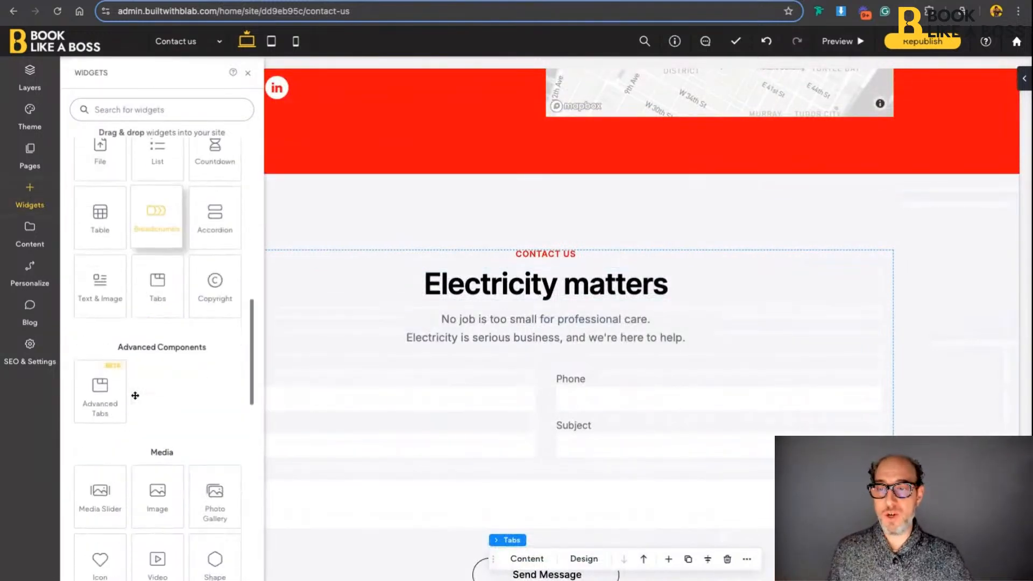
{"action": "scroll", "coordinate": [129, 446], "scroll_direction": "down", "scroll_amount": 2}
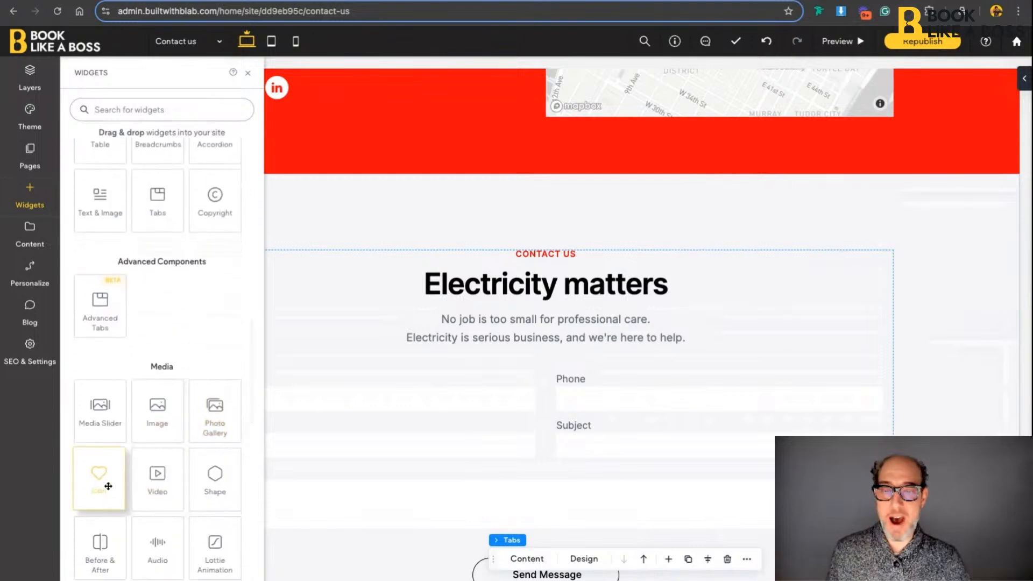
{"action": "left_click_drag", "start_coordinate": [108, 486], "coordinate": [108, 486]}
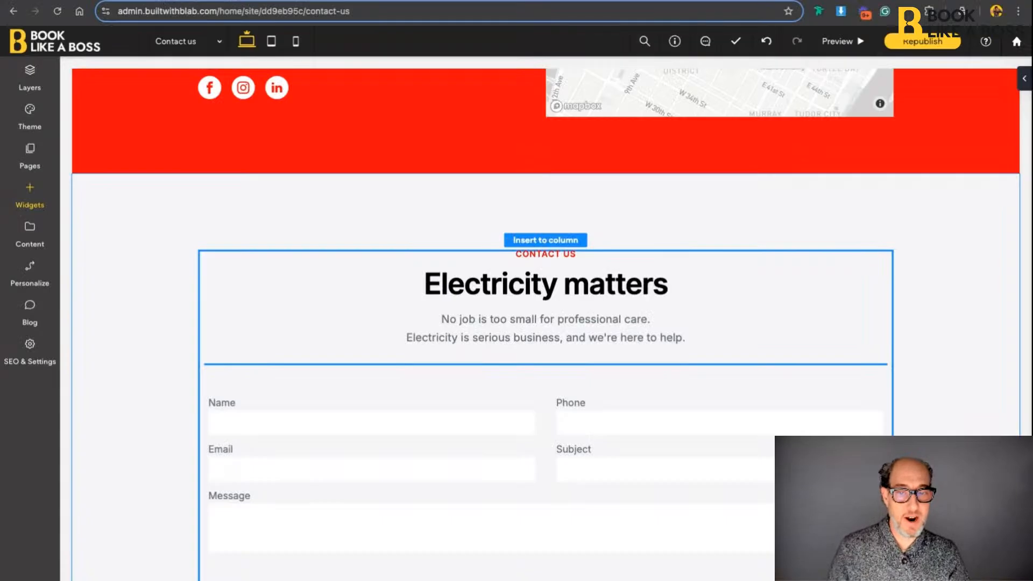
{"action": "scroll", "coordinate": [546, 323], "scroll_direction": "down", "scroll_amount": 3}
{"action": "left_click_drag", "start_coordinate": [565, 487], "coordinate": [573, 501]}
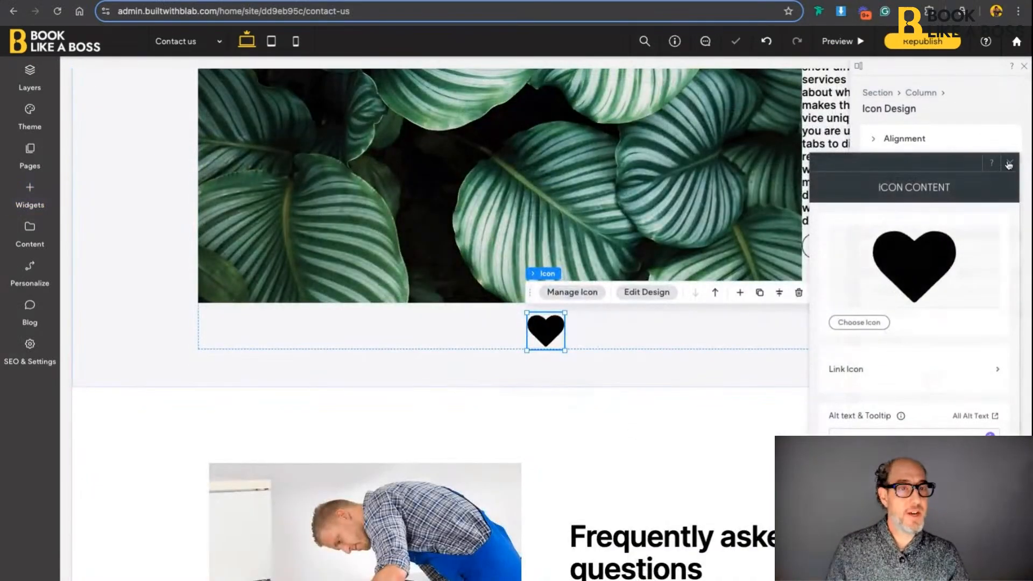
{"action": "left_click", "coordinate": [1010, 163]}
Look through the widget library from the popular widgets down to the Book Like A Boss and social widgets
{"action": "left_click", "coordinate": [30, 194]}
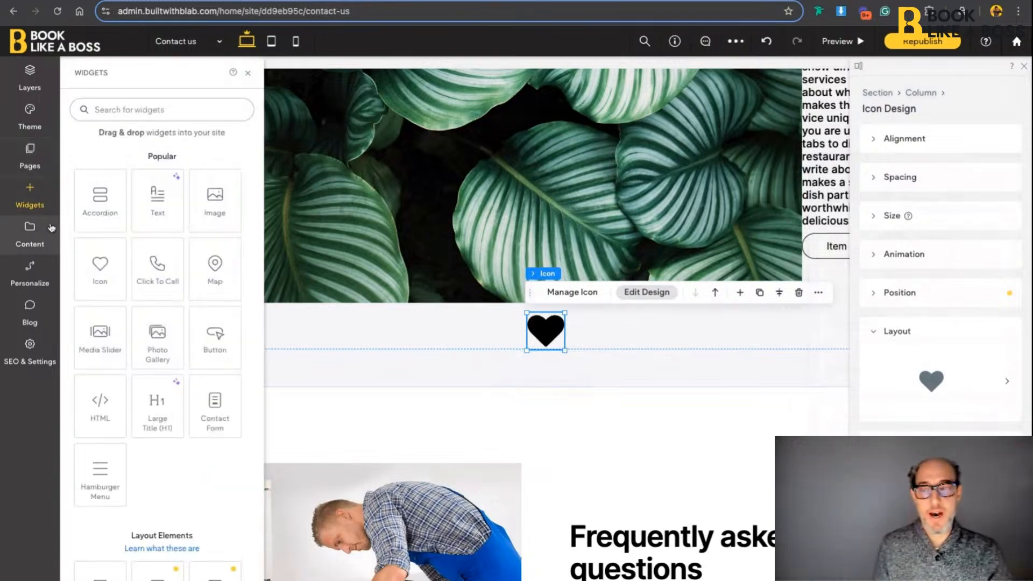
{"action": "scroll", "coordinate": [100, 331], "scroll_direction": "down", "scroll_amount": 3}
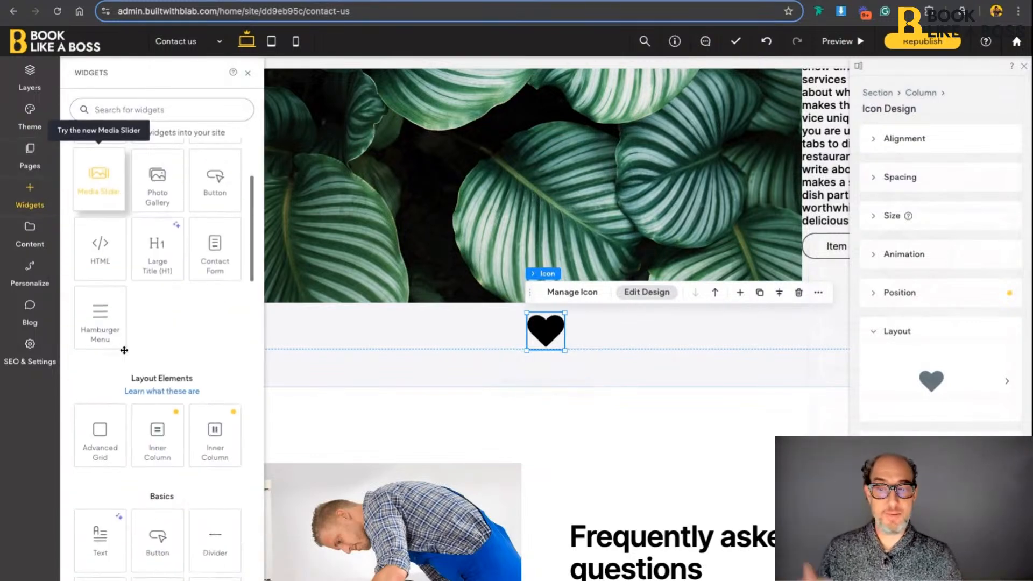
{"action": "scroll", "coordinate": [107, 339], "scroll_direction": "up", "scroll_amount": 3}
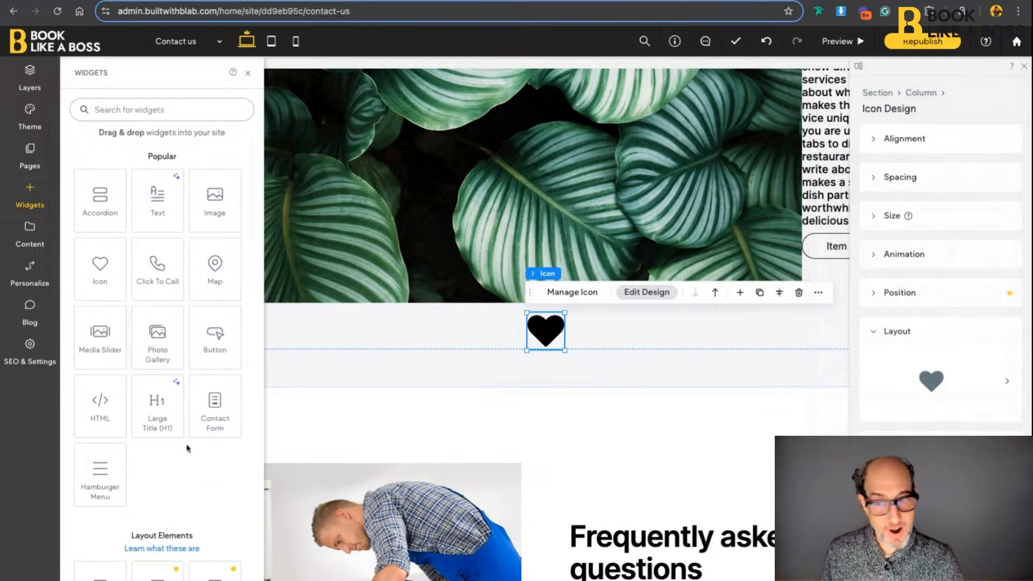
{"action": "scroll", "coordinate": [187, 445], "scroll_direction": "down", "scroll_amount": 5}
{"action": "scroll", "coordinate": [187, 447], "scroll_direction": "down", "scroll_amount": 10}
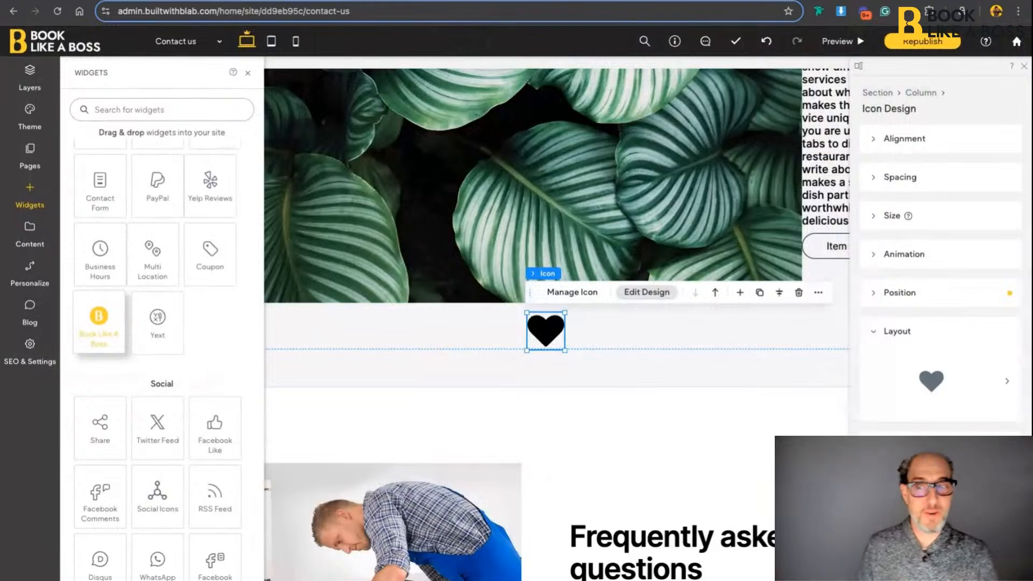
Examine the content library's Media Manager and the Business Info section of its connected data
{"action": "left_click", "coordinate": [30, 239]}
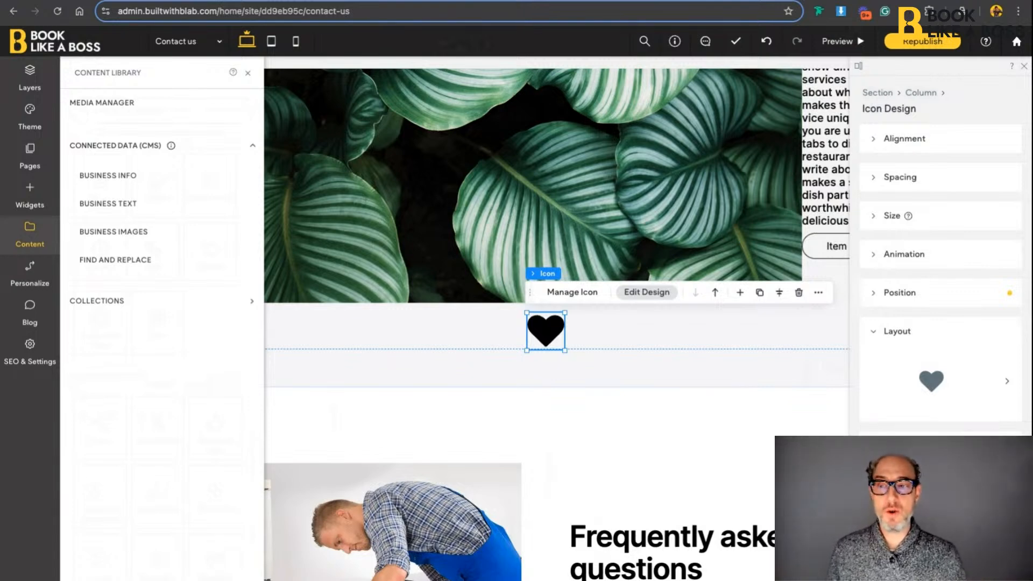
{"action": "left_click", "coordinate": [102, 106]}
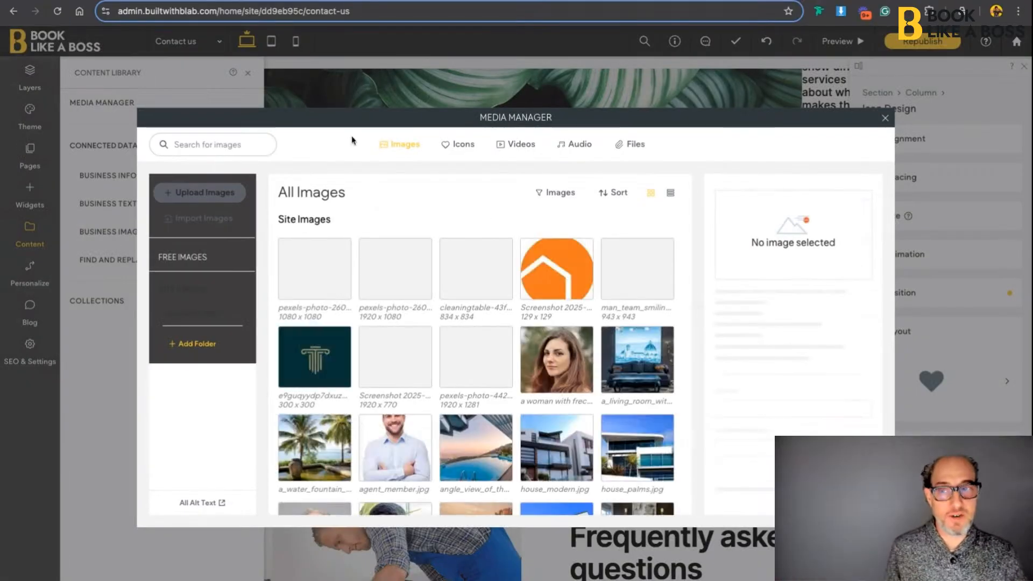
{"action": "left_click", "coordinate": [885, 117]}
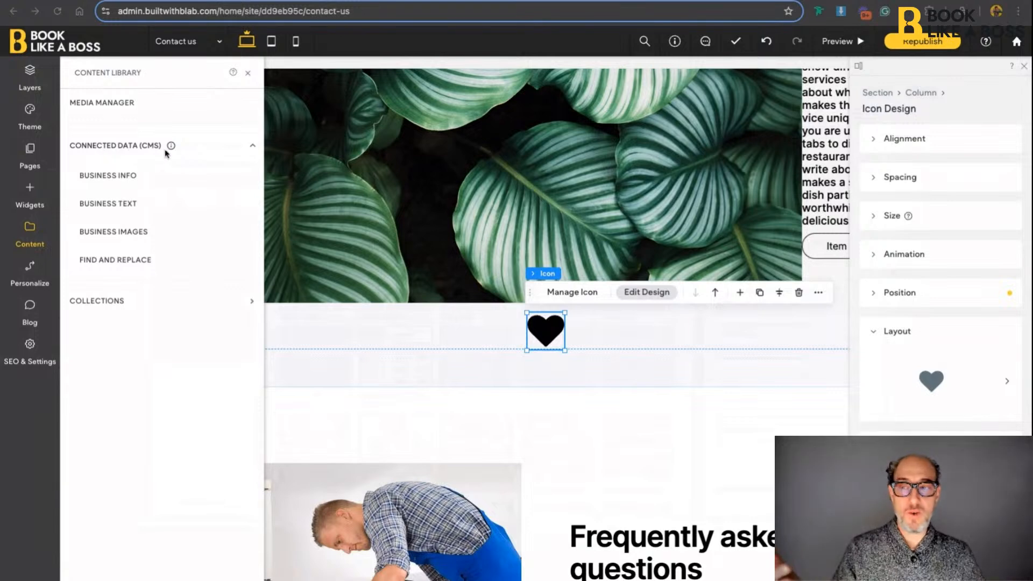
{"action": "left_click", "coordinate": [108, 175]}
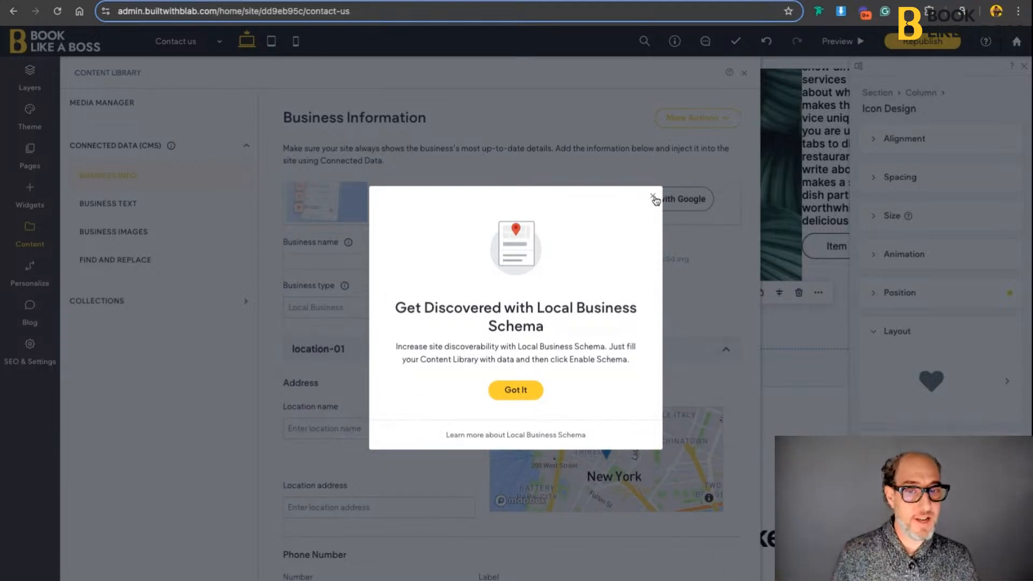
{"action": "left_click", "coordinate": [652, 196]}
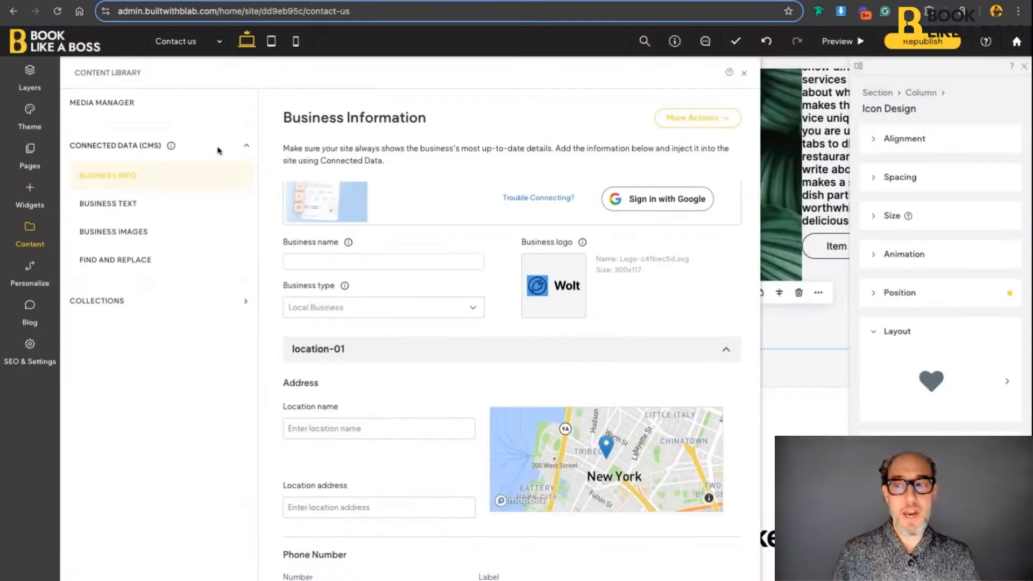
{"action": "left_click", "coordinate": [99, 105]}
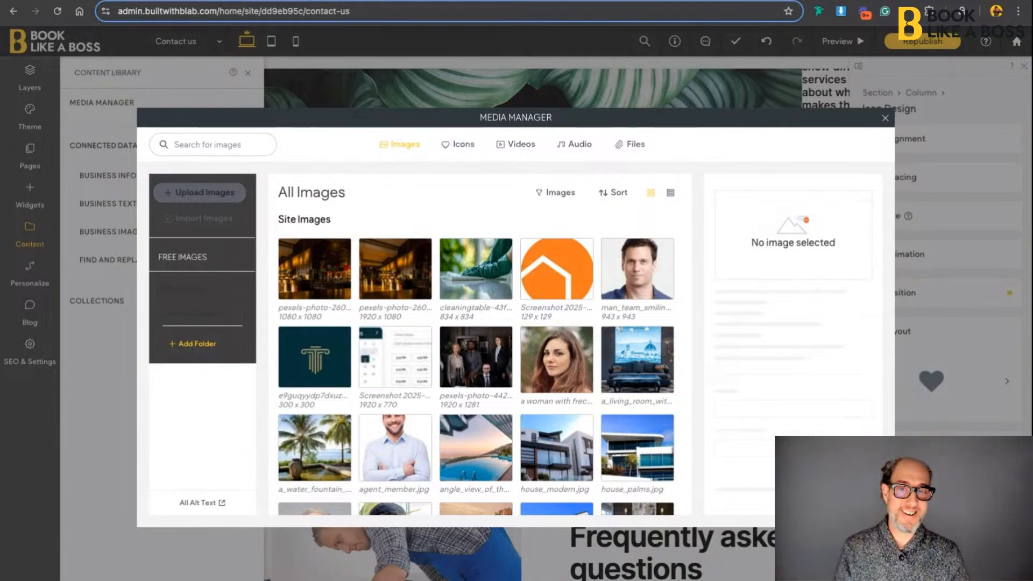
{"action": "left_click", "coordinate": [886, 122]}
Open the About us page and select the text block under the "Meet our family business" heading
{"action": "left_click", "coordinate": [30, 156]}
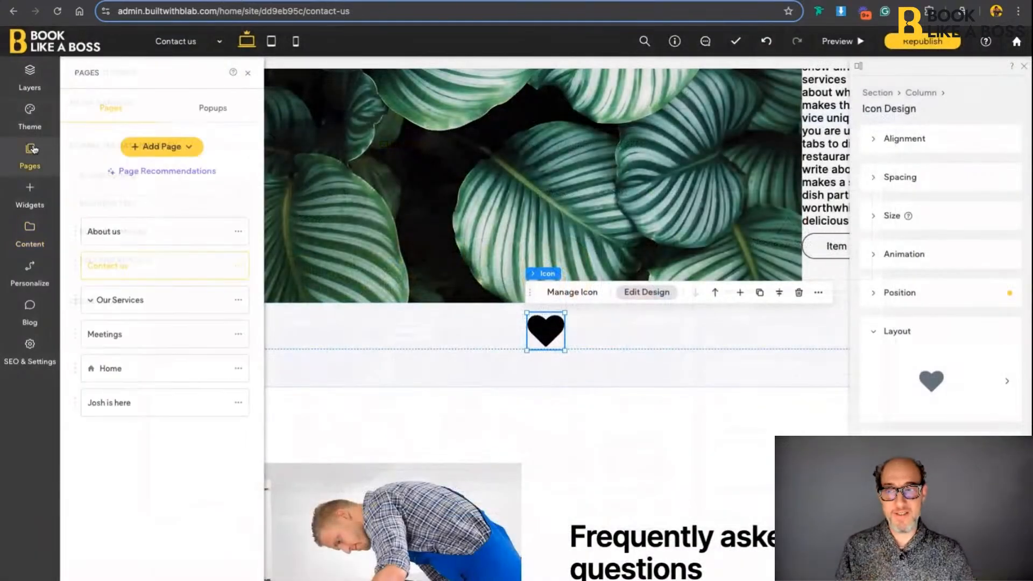
{"action": "left_click", "coordinate": [146, 228]}
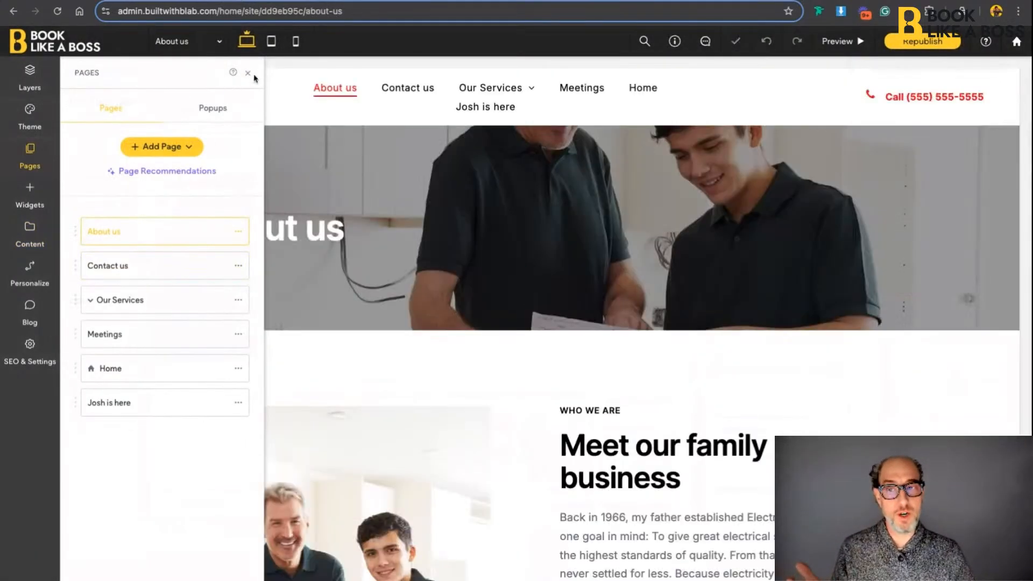
{"action": "left_click", "coordinate": [248, 74]}
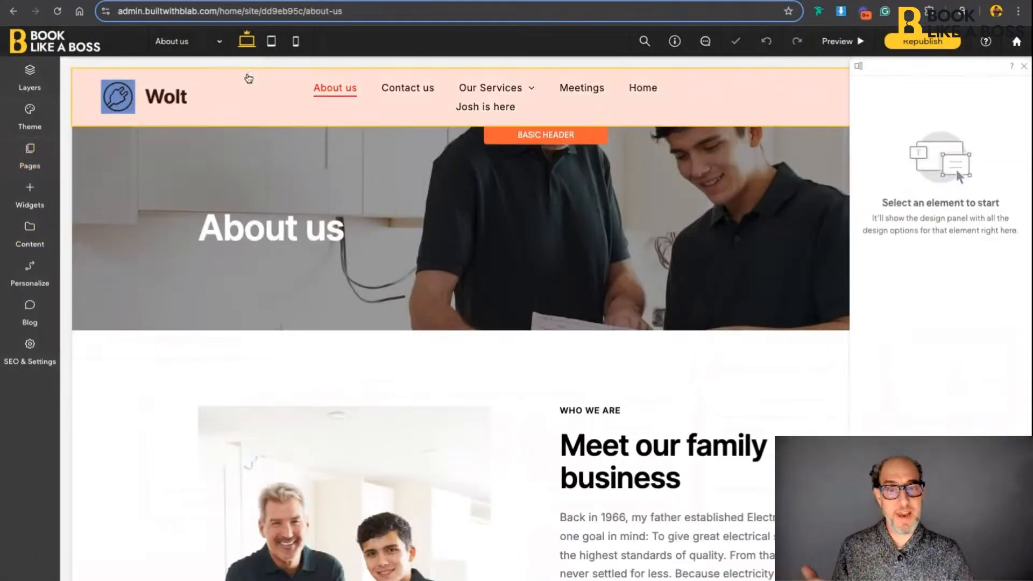
{"action": "scroll", "coordinate": [560, 492], "scroll_direction": "down", "scroll_amount": 5}
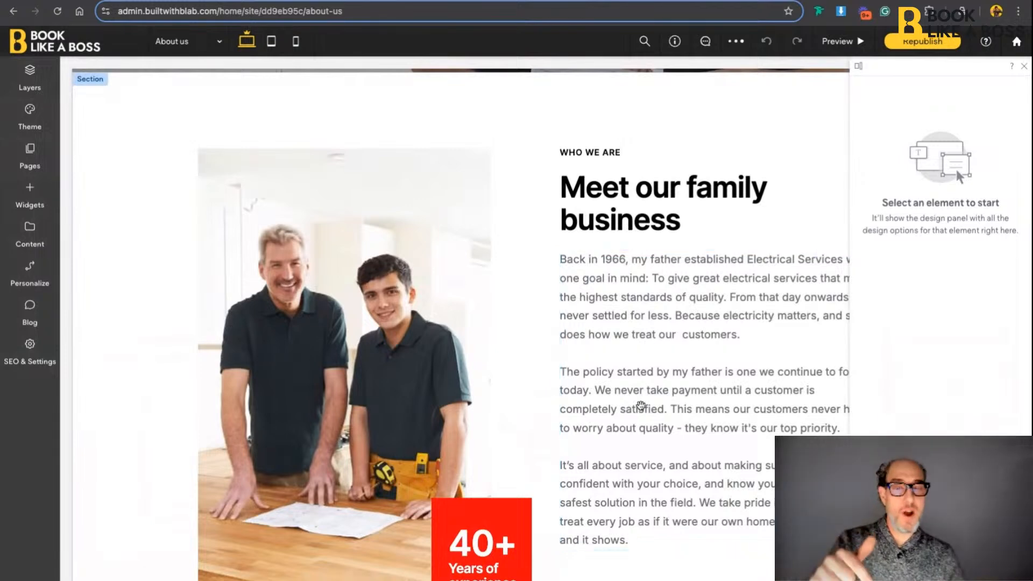
{"action": "double_click", "coordinate": [640, 406]}
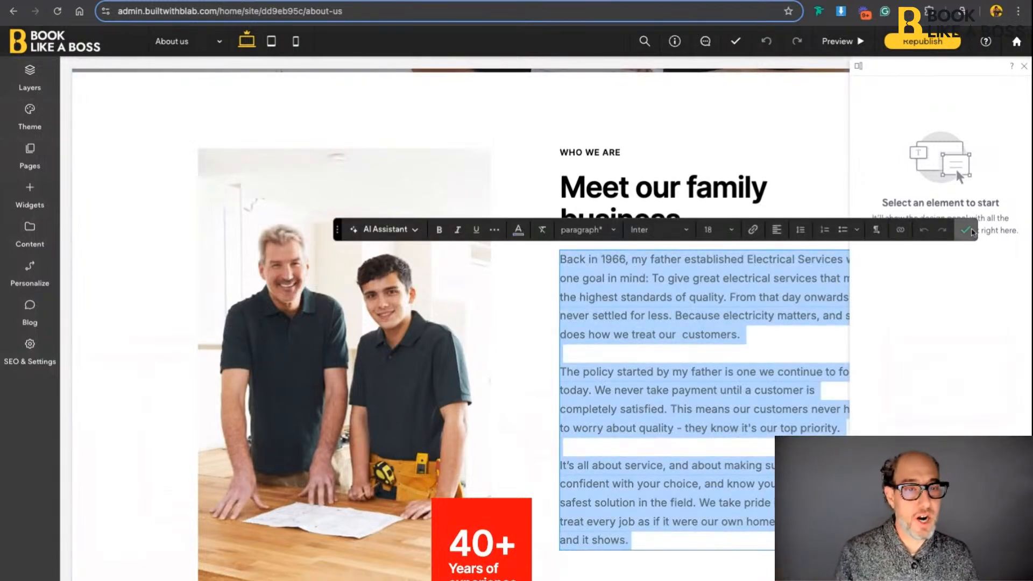
{"action": "left_click", "coordinate": [962, 236]}
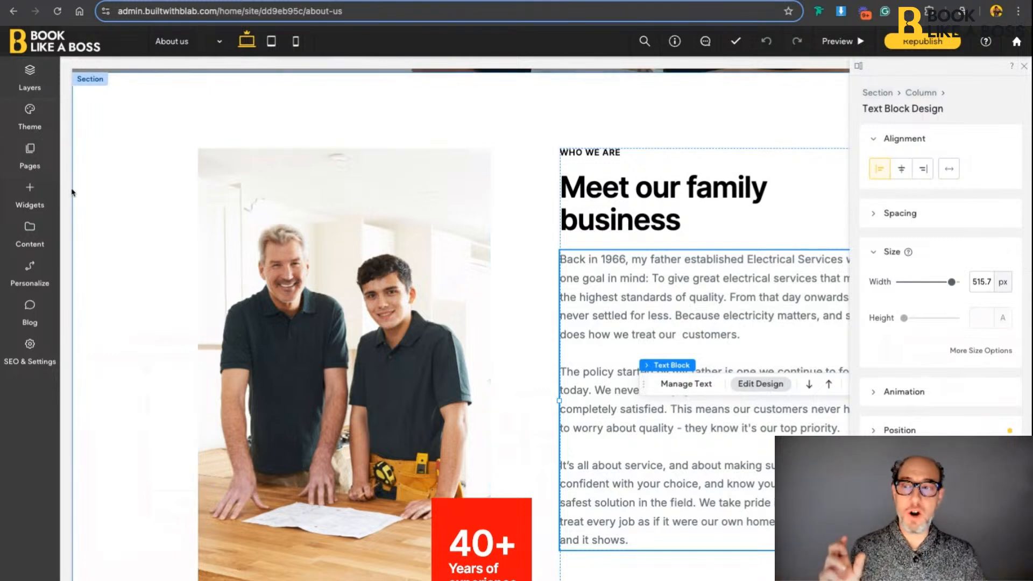
Open the Media Manager from the content library and view its icons and site images
{"action": "left_click", "coordinate": [33, 235]}
{"action": "left_click", "coordinate": [128, 101]}
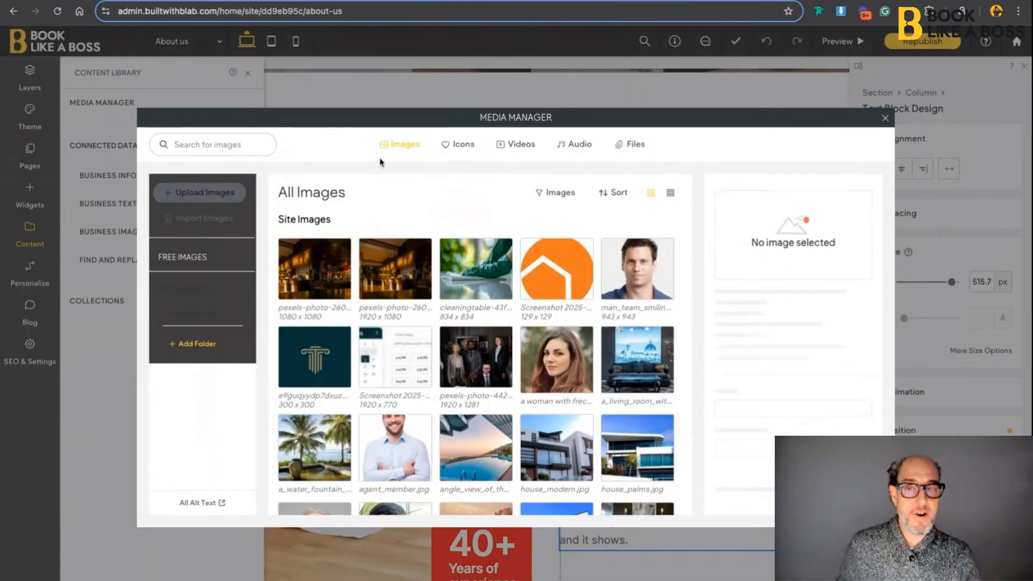
{"action": "left_click", "coordinate": [460, 144]}
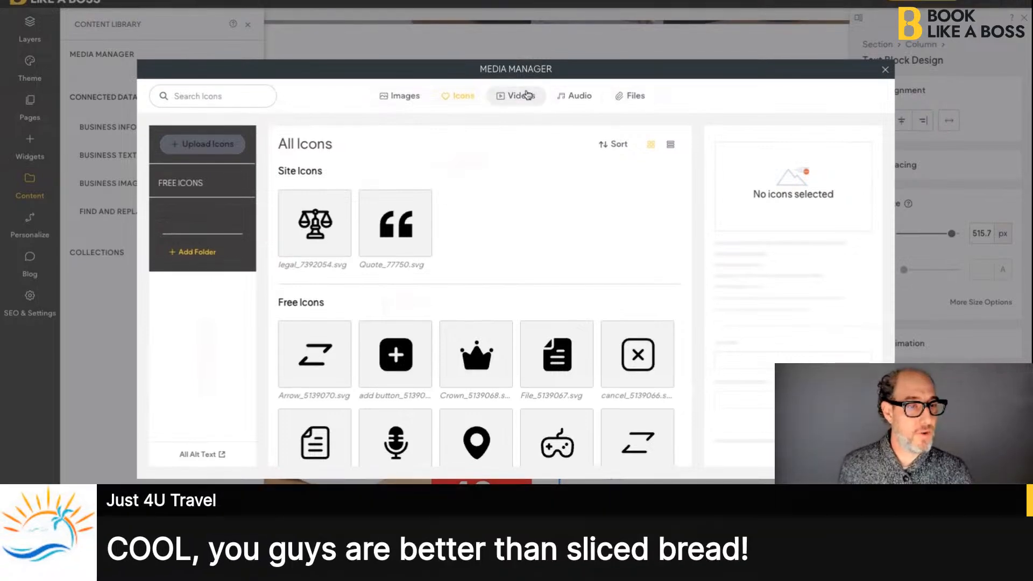
{"action": "left_click", "coordinate": [406, 96]}
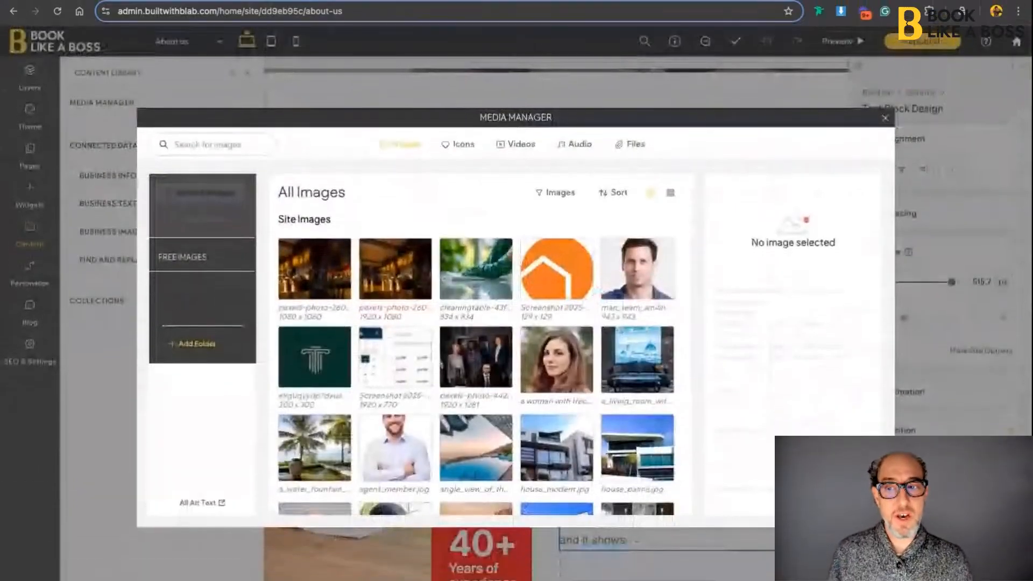
Check Instagram as an online platform for importing images, and display the Media Manager's free images
{"action": "left_click", "coordinate": [198, 220]}
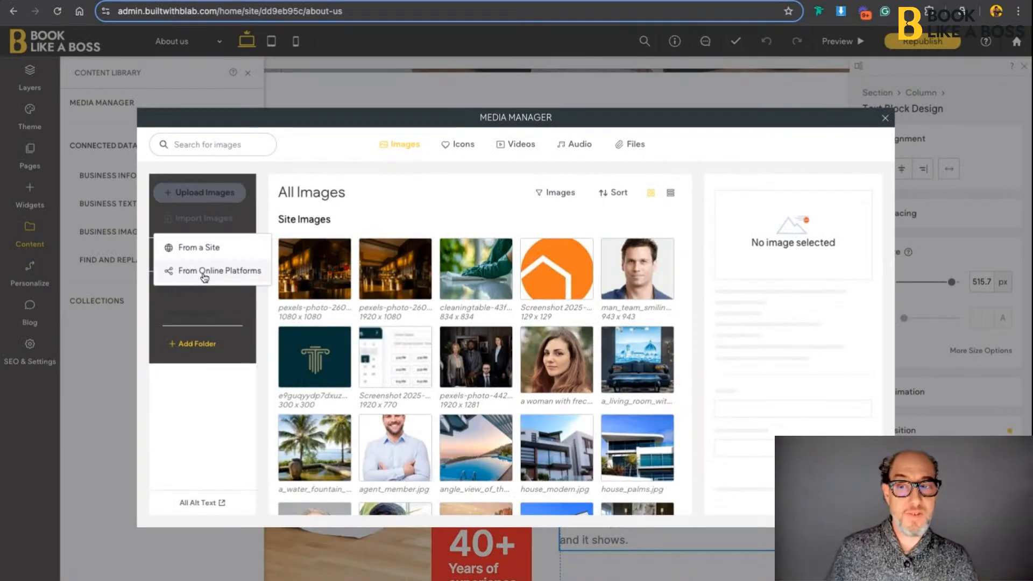
{"action": "left_click", "coordinate": [205, 274]}
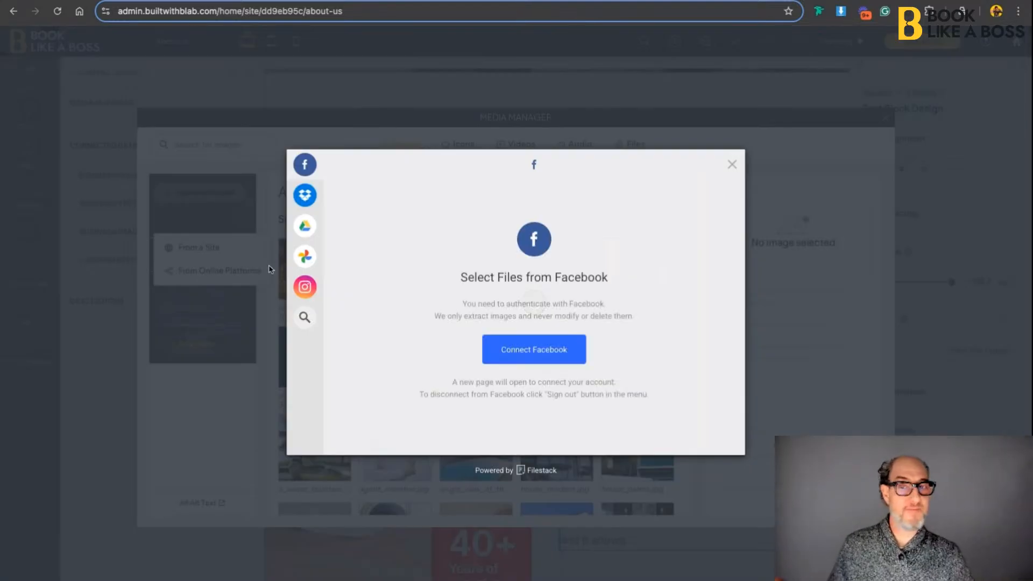
{"action": "mouse_move", "coordinate": [308, 255]}
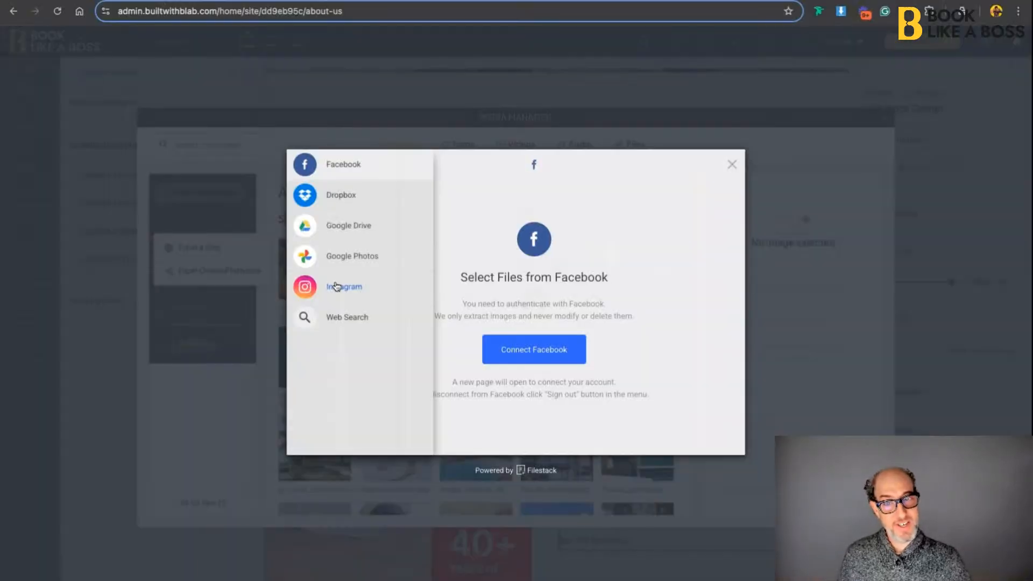
{"action": "left_click", "coordinate": [336, 287]}
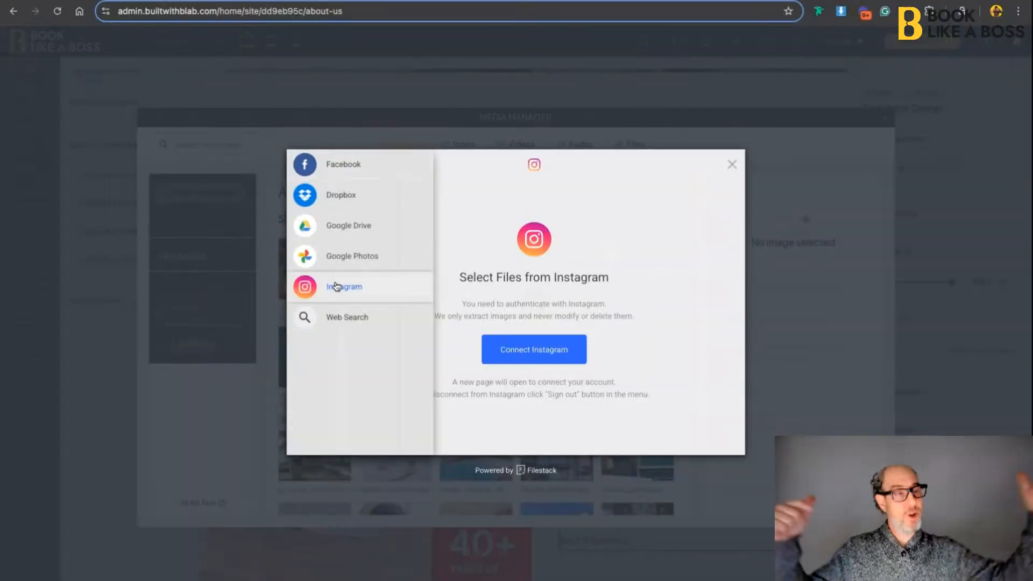
{"action": "left_click", "coordinate": [732, 164]}
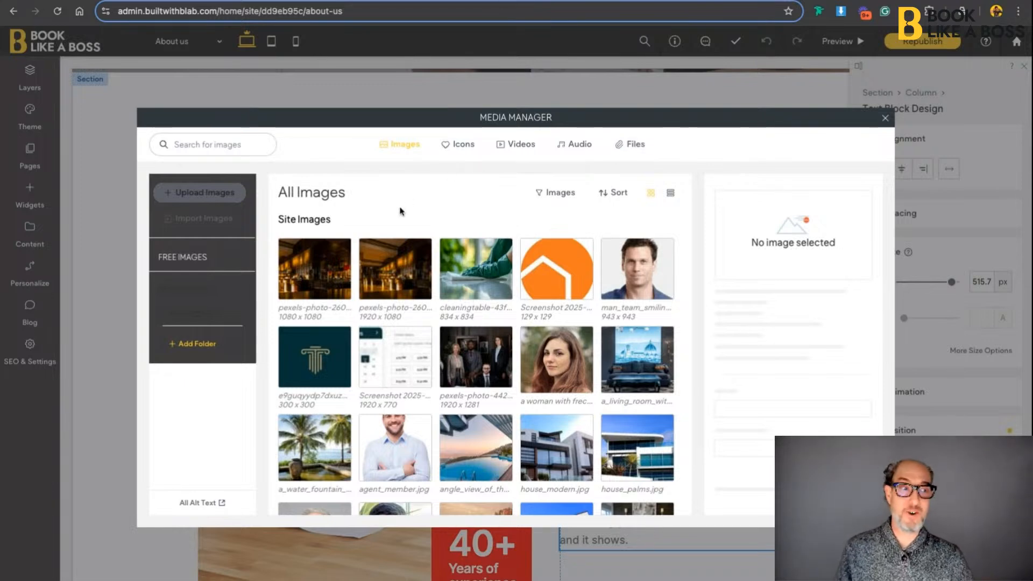
{"action": "left_click", "coordinate": [182, 260]}
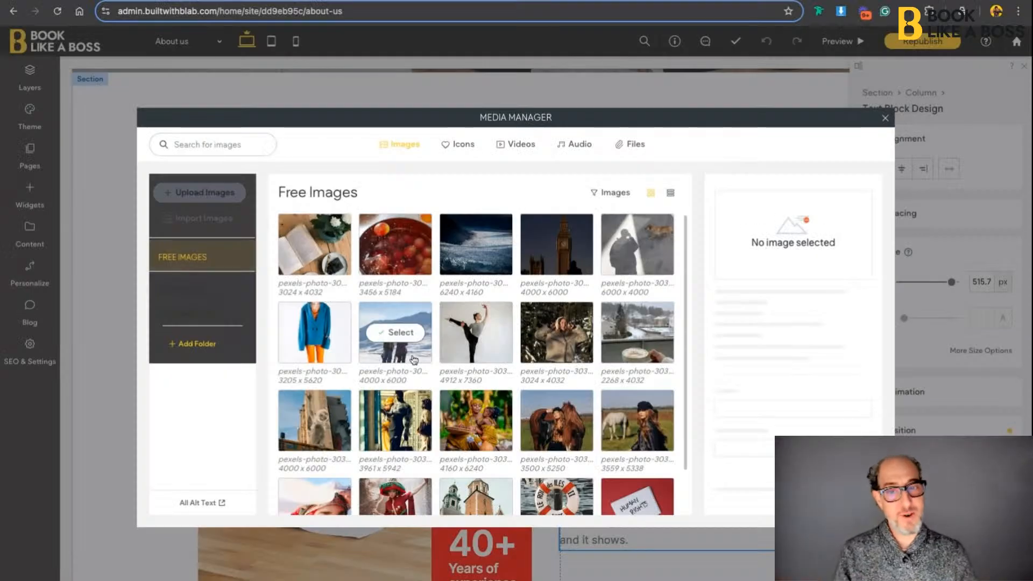
Browse the Media Manager's free images and select the photo of two people on a snowy mountain
{"action": "scroll", "coordinate": [416, 362], "scroll_direction": "down", "scroll_amount": 2}
{"action": "scroll", "coordinate": [416, 362], "scroll_direction": "down", "scroll_amount": 2}
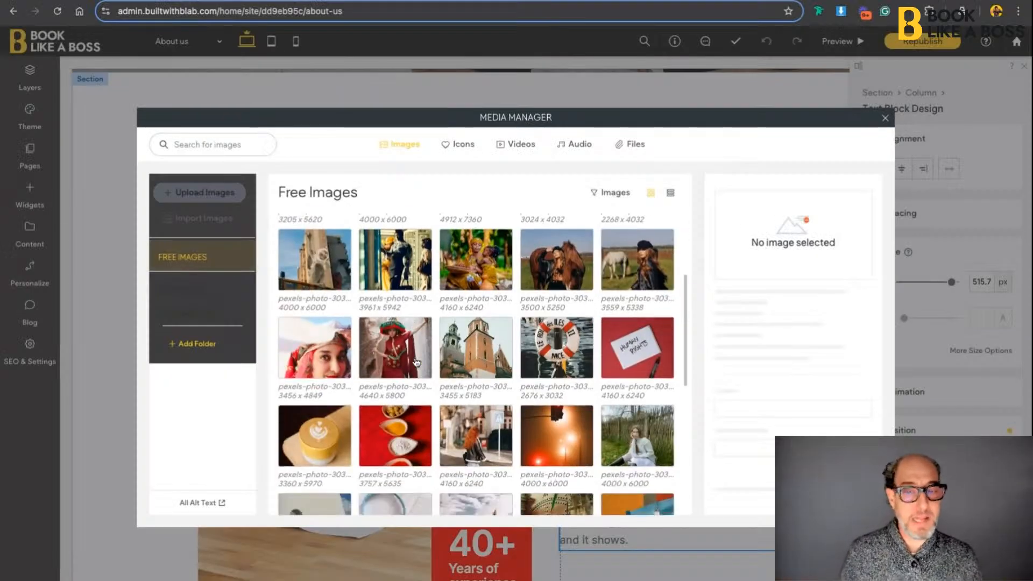
{"action": "scroll", "coordinate": [416, 361], "scroll_direction": "down", "scroll_amount": 5}
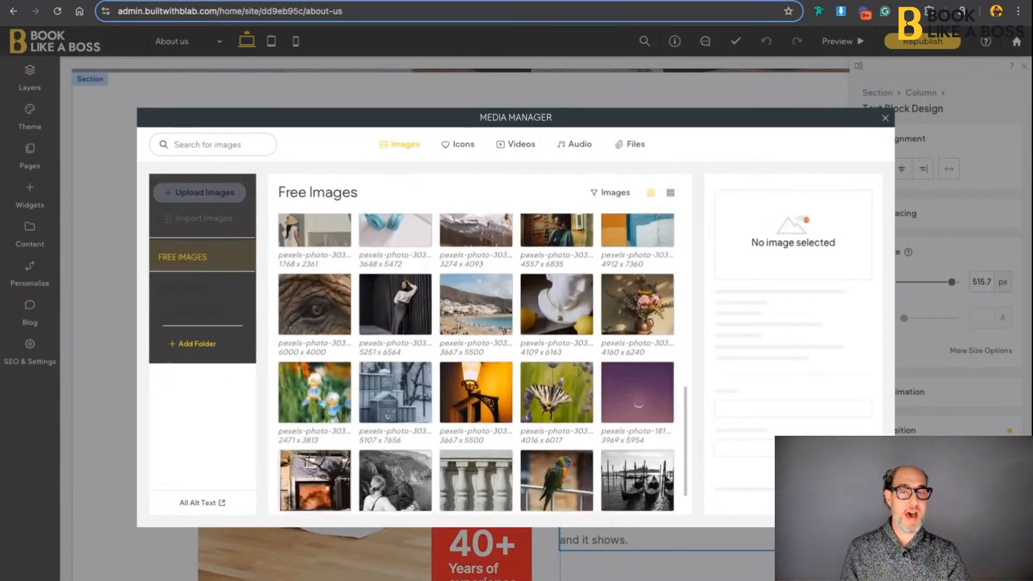
{"action": "scroll", "coordinate": [476, 364], "scroll_direction": "up", "scroll_amount": 10}
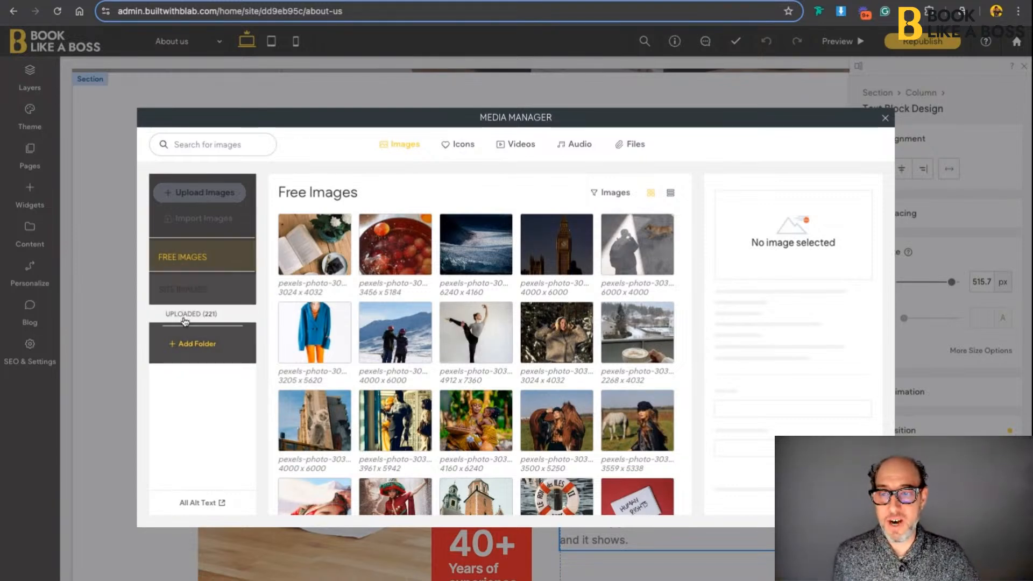
{"action": "left_click", "coordinate": [185, 321]}
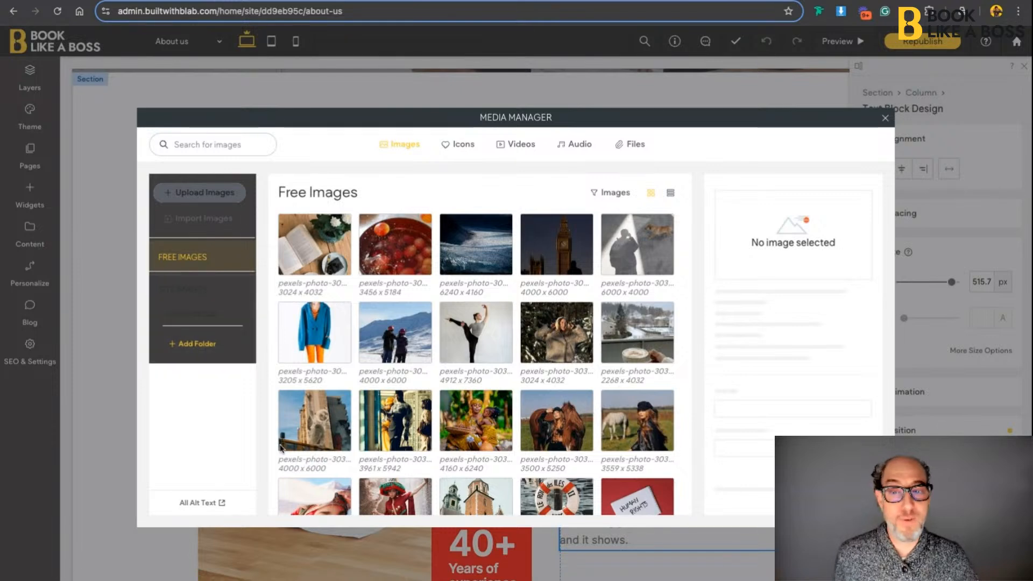
{"action": "left_click", "coordinate": [387, 336]}
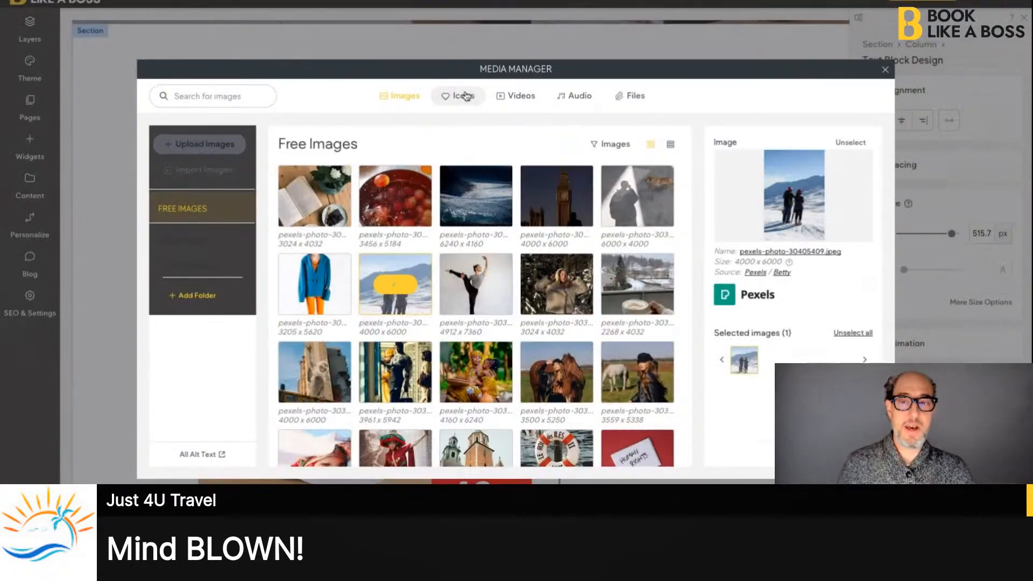
Display the Media Manager's icons and browse the free icons collection
{"action": "left_click", "coordinate": [466, 96]}
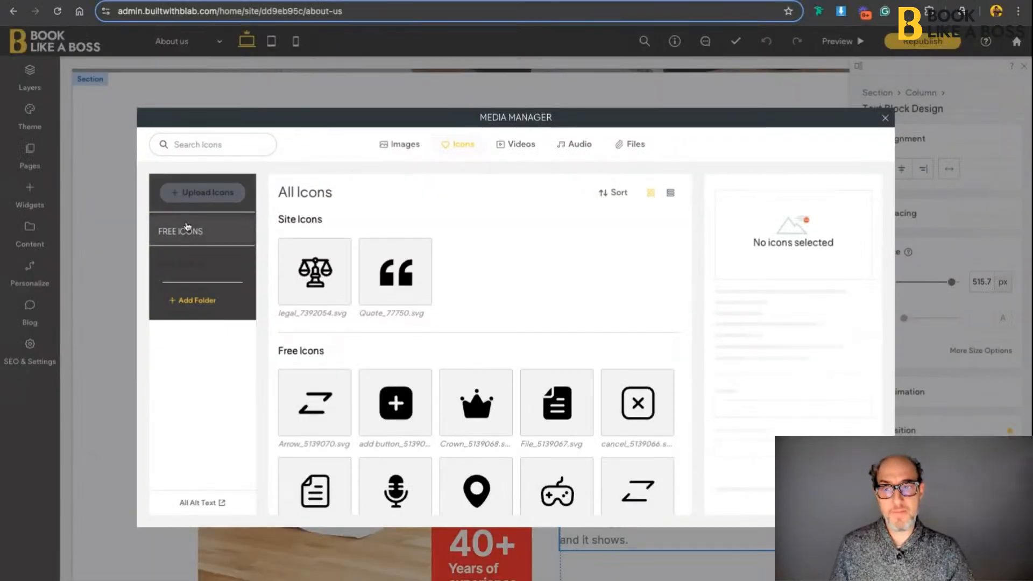
{"action": "left_click", "coordinate": [181, 232]}
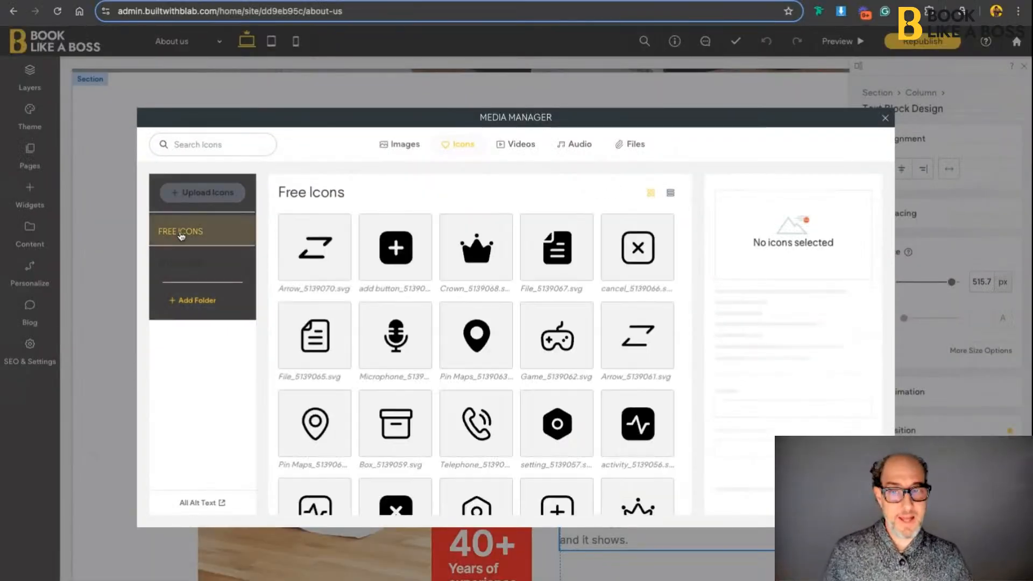
{"action": "scroll", "coordinate": [457, 340], "scroll_direction": "down", "scroll_amount": 9}
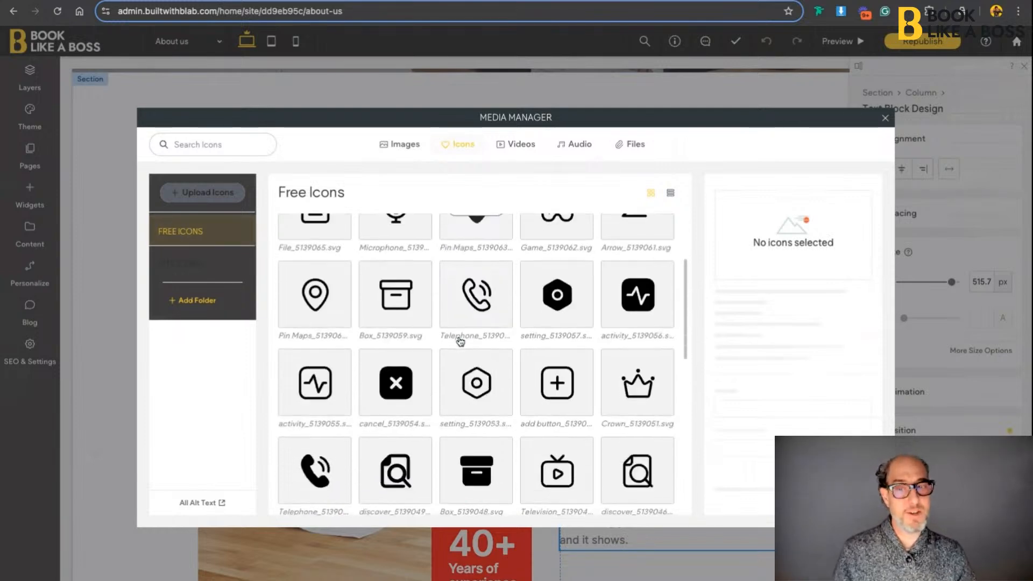
{"action": "scroll", "coordinate": [459, 341], "scroll_direction": "up", "scroll_amount": 10}
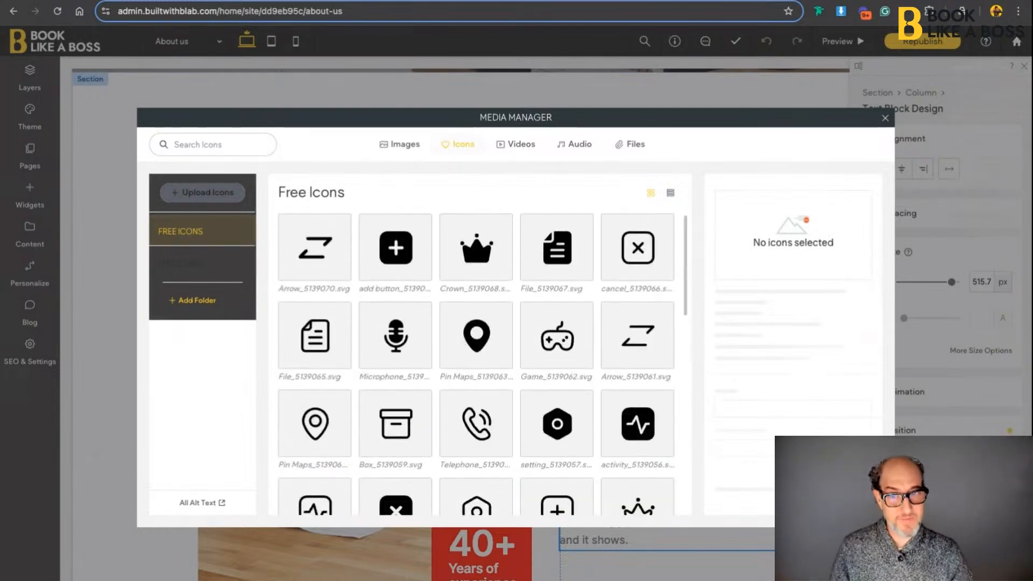
Display the Media Manager's videos, select the free video of the seal on the beach, and play its preview
{"action": "left_click", "coordinate": [519, 156]}
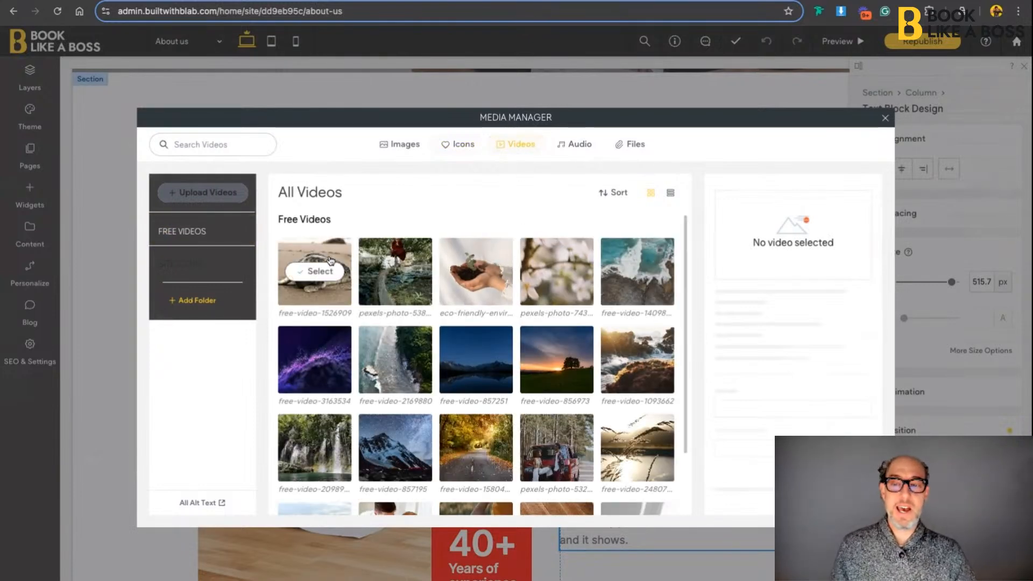
{"action": "left_click", "coordinate": [320, 271]}
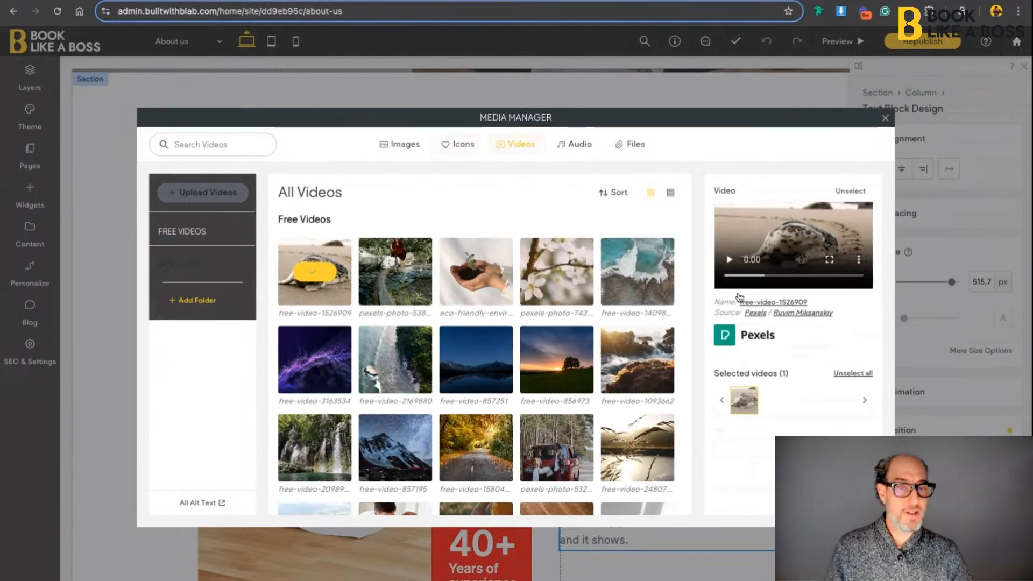
{"action": "left_click", "coordinate": [728, 259]}
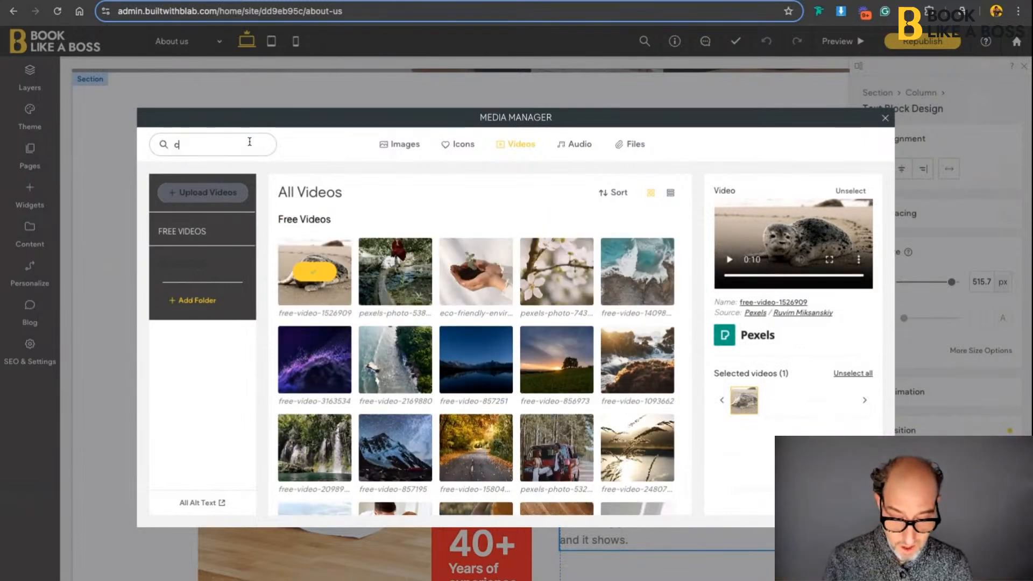
Search the videos for "chicago" and preview free-video-1826179, pausing it after a few seconds
{"action": "key", "text": "Return"}
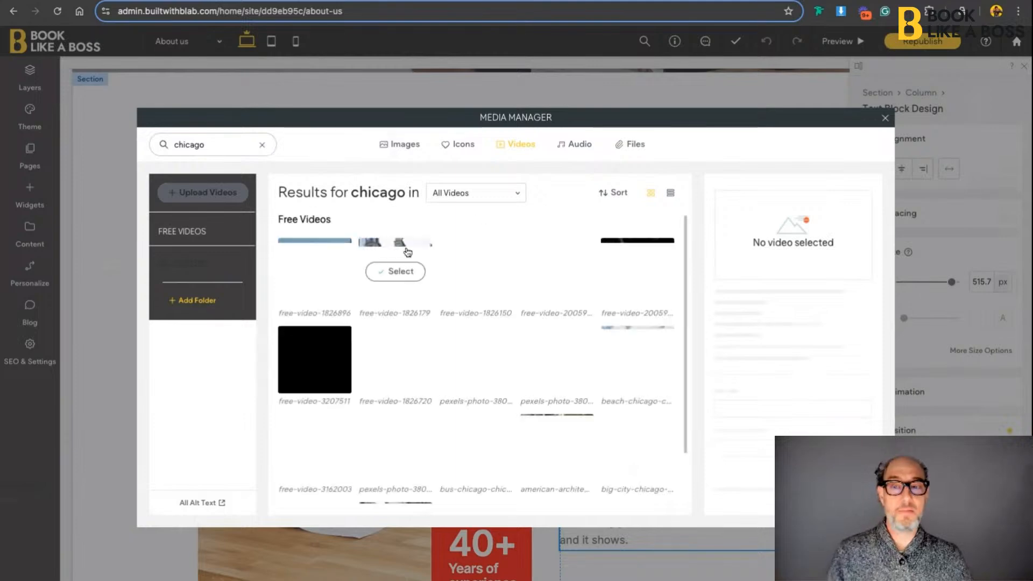
{"action": "scroll", "coordinate": [411, 398], "scroll_direction": "down", "scroll_amount": 3}
{"action": "scroll", "coordinate": [413, 401], "scroll_direction": "up", "scroll_amount": 3}
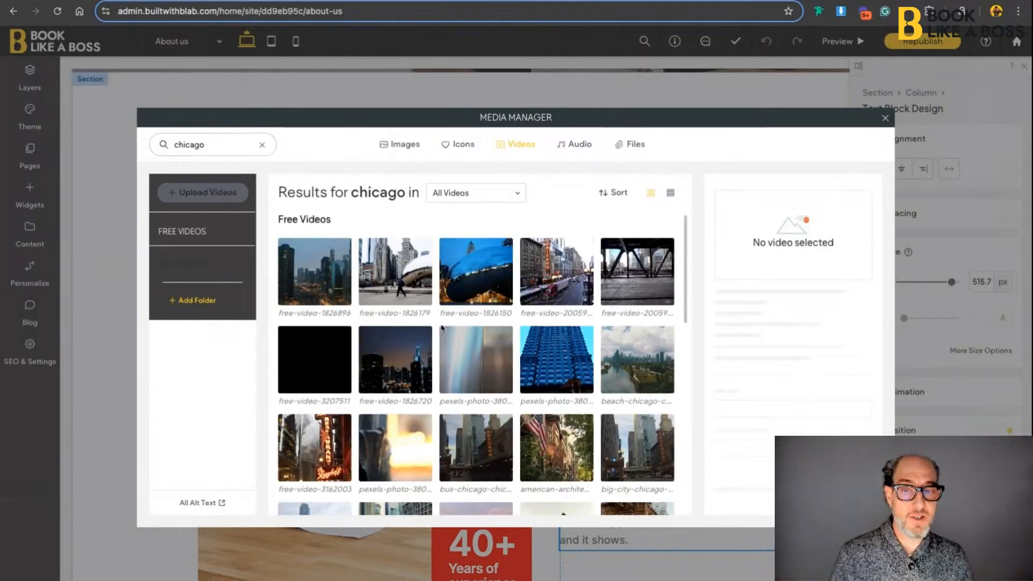
{"action": "left_click", "coordinate": [409, 272]}
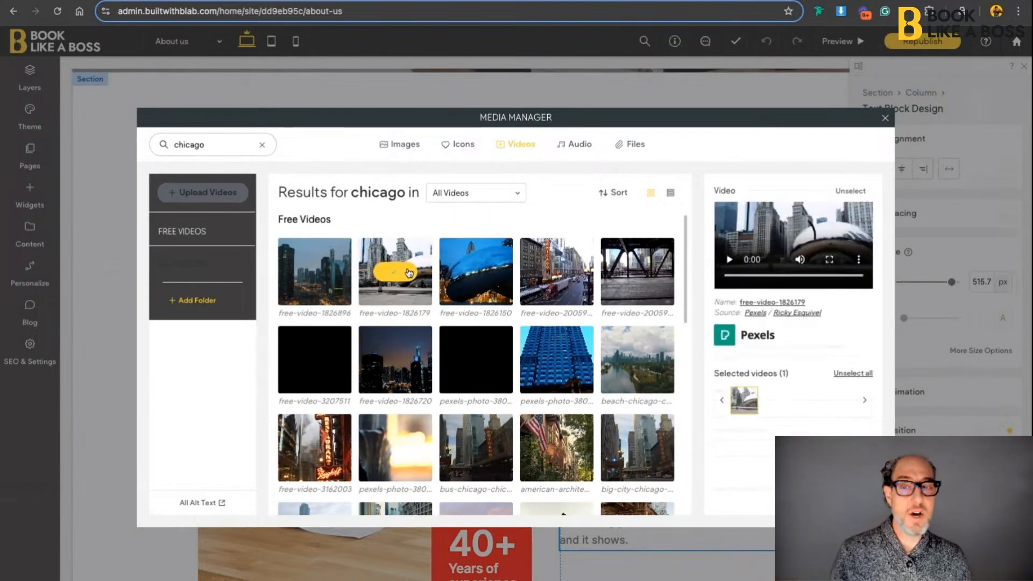
{"action": "left_click", "coordinate": [729, 260]}
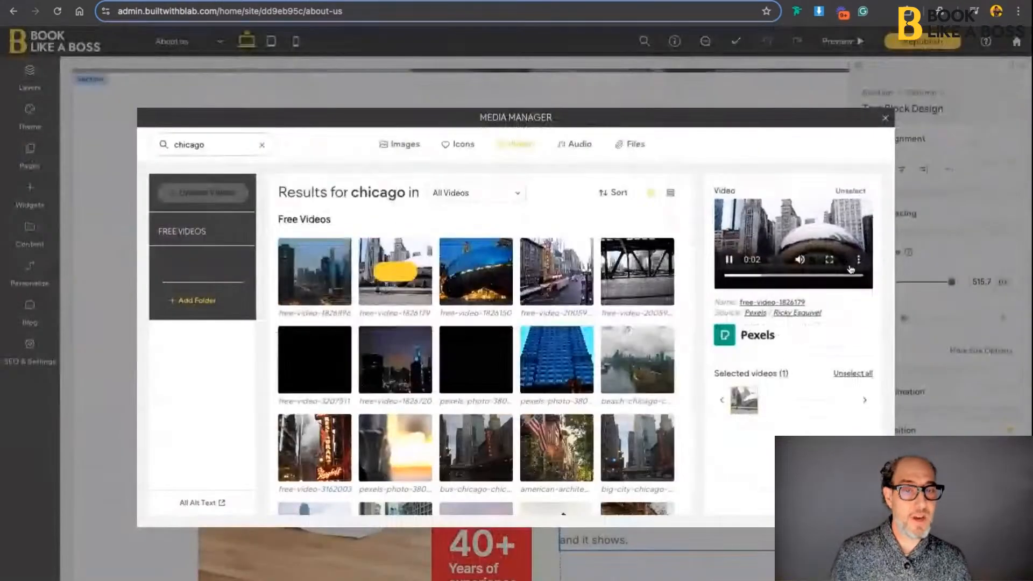
{"action": "left_click", "coordinate": [731, 260]}
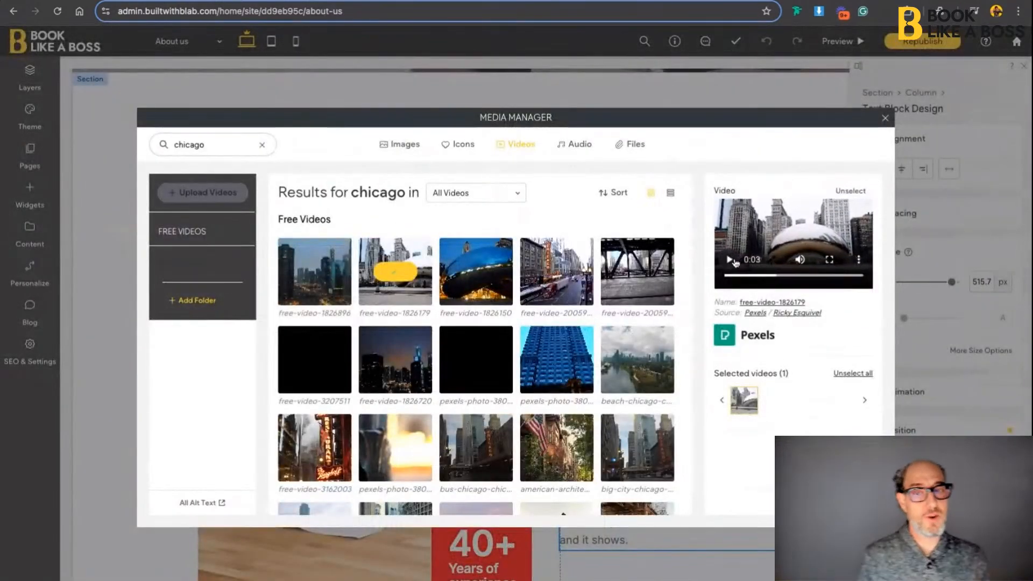
Check the Media Manager's audio and files sections, return to its images, and close it to get back to the About us page
{"action": "left_click", "coordinate": [565, 156]}
{"action": "left_click", "coordinate": [645, 151]}
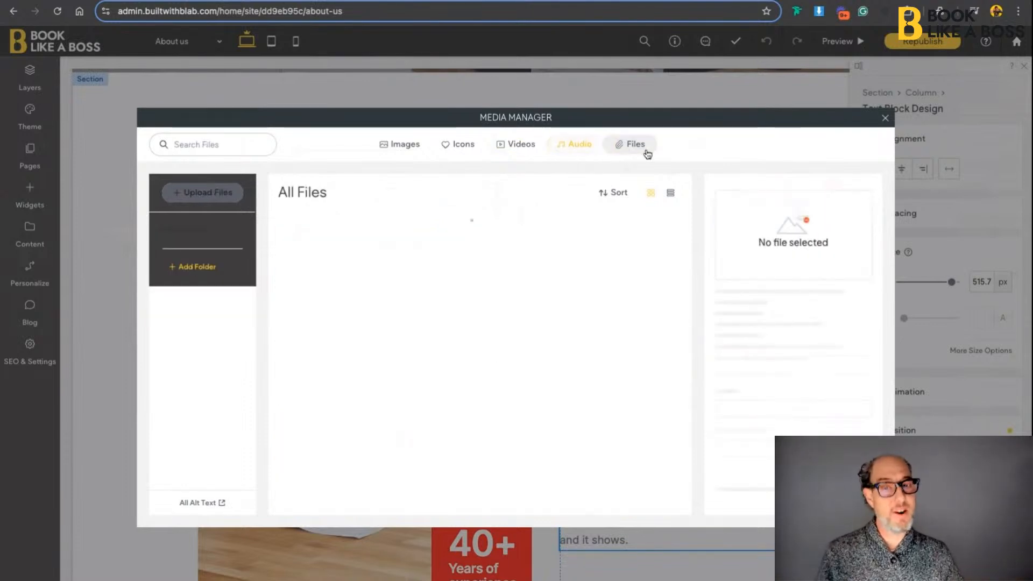
{"action": "left_click", "coordinate": [578, 148]}
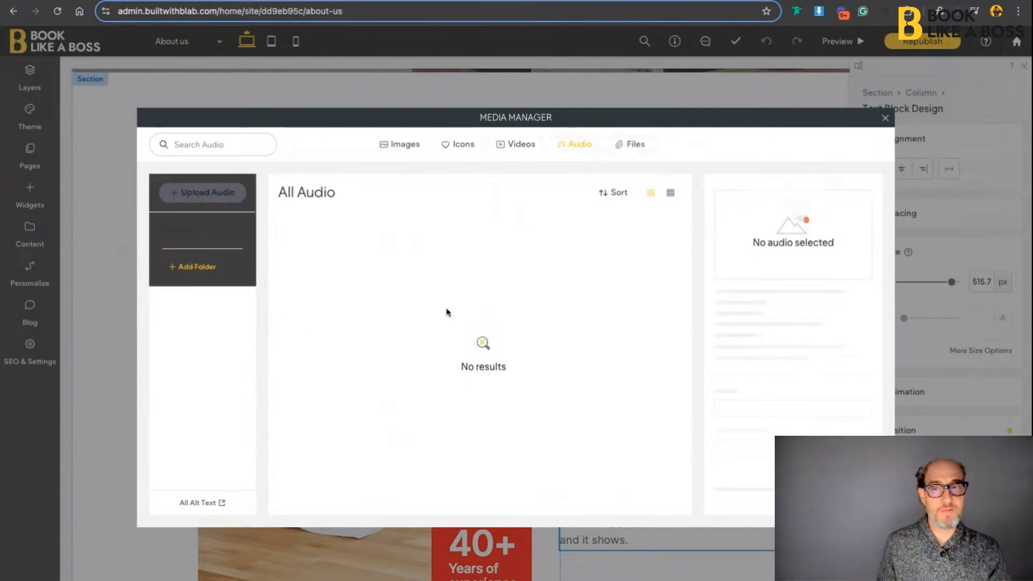
{"action": "left_click", "coordinate": [409, 148]}
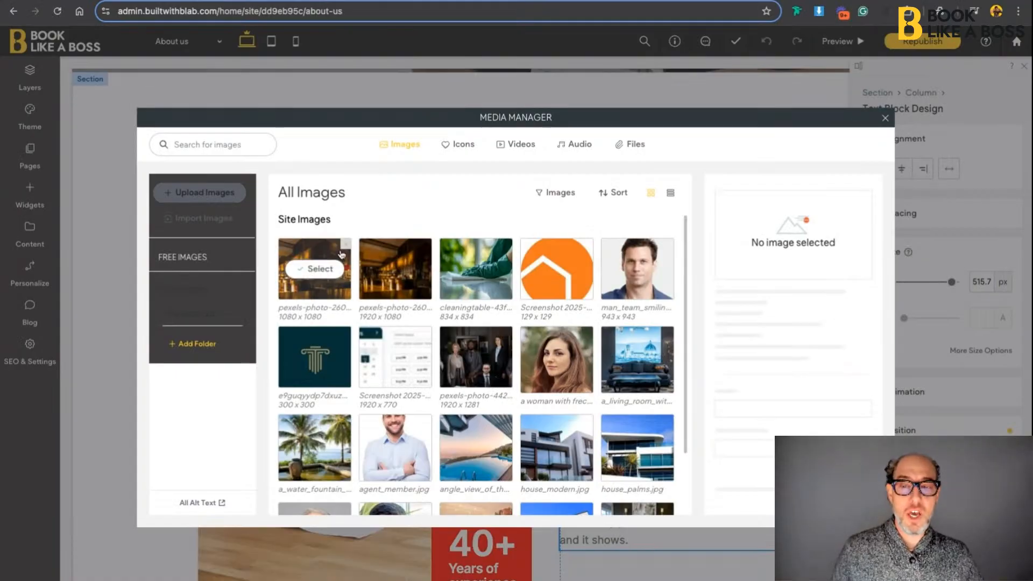
{"action": "left_click", "coordinate": [885, 118]}
{"action": "left_click", "coordinate": [30, 156]}
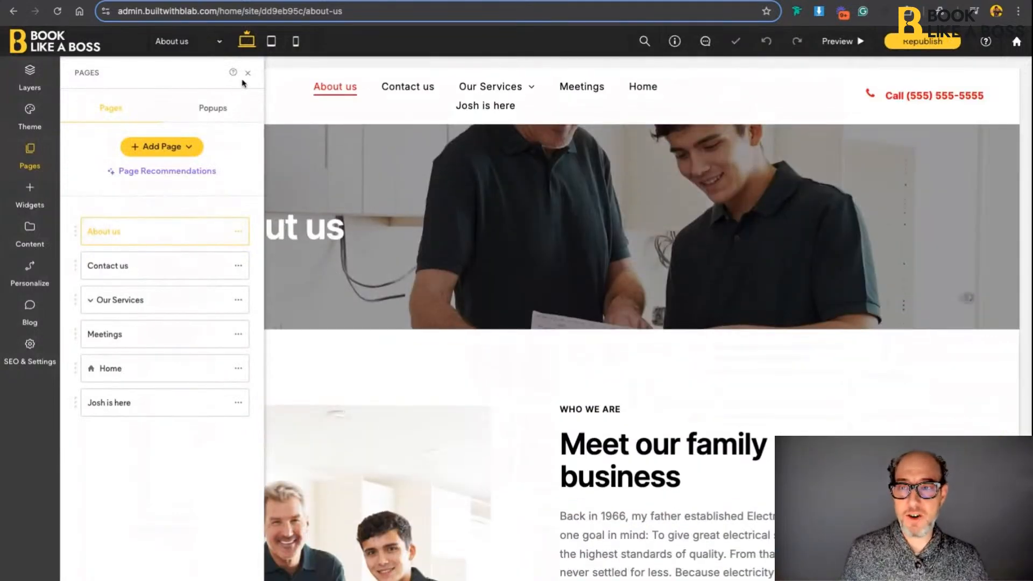
{"action": "left_click", "coordinate": [247, 73]}
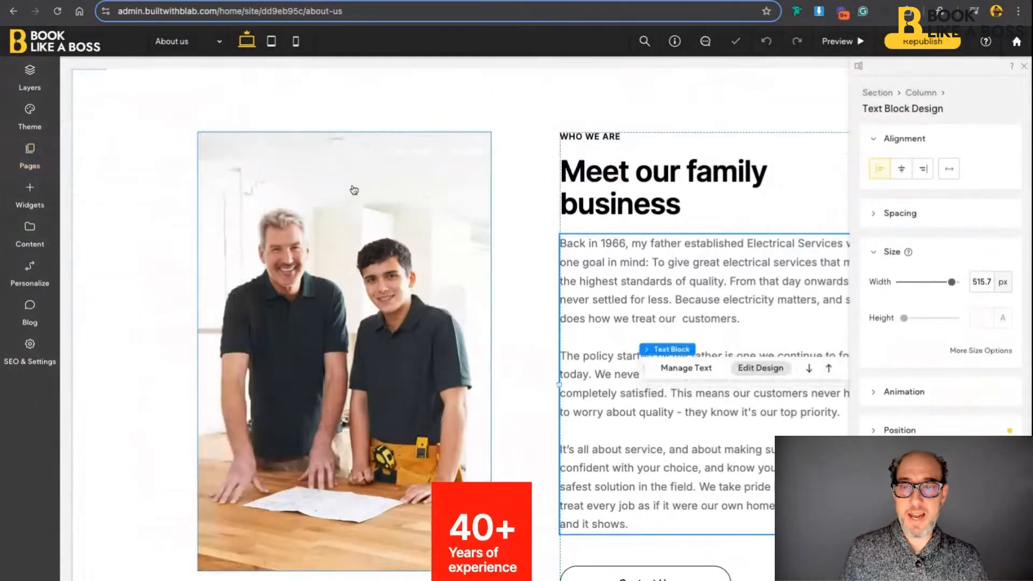
Replace the photo of the two electricians beside "Meet our family business" with the dark green column logo from the site images
{"action": "left_click", "coordinate": [379, 235]}
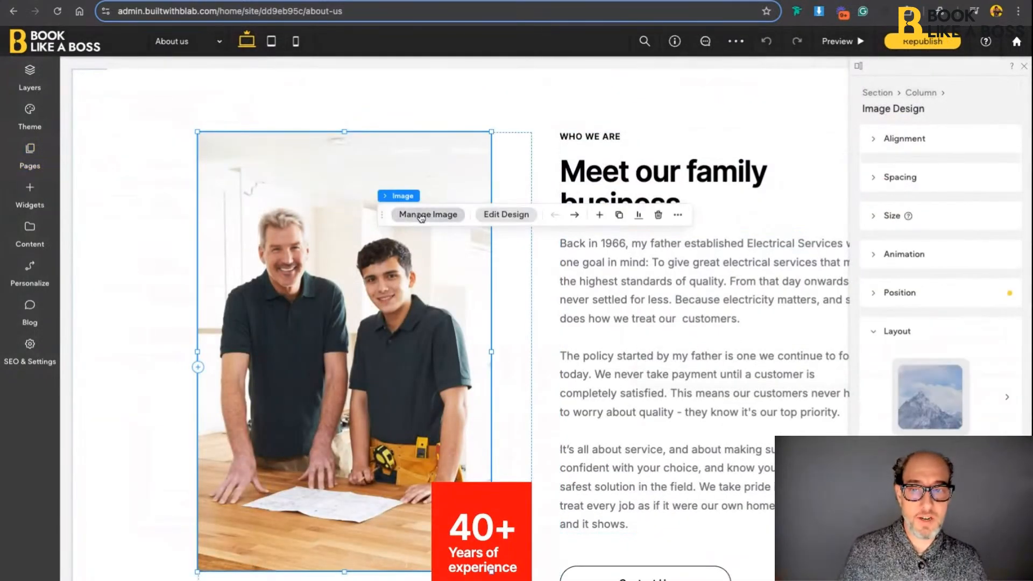
{"action": "left_click", "coordinate": [438, 217]}
{"action": "left_click", "coordinate": [852, 387]}
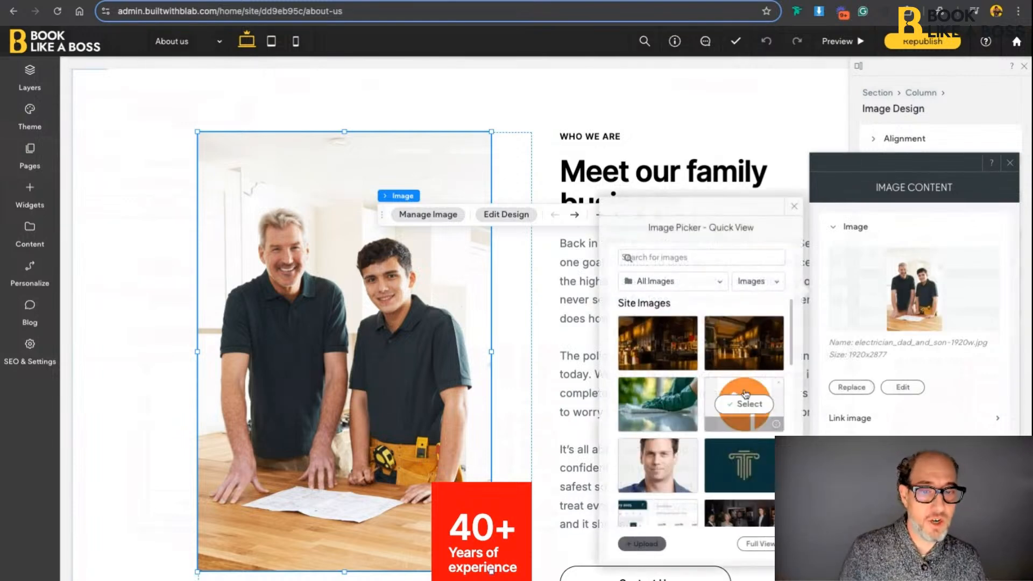
{"action": "left_click", "coordinate": [742, 464]}
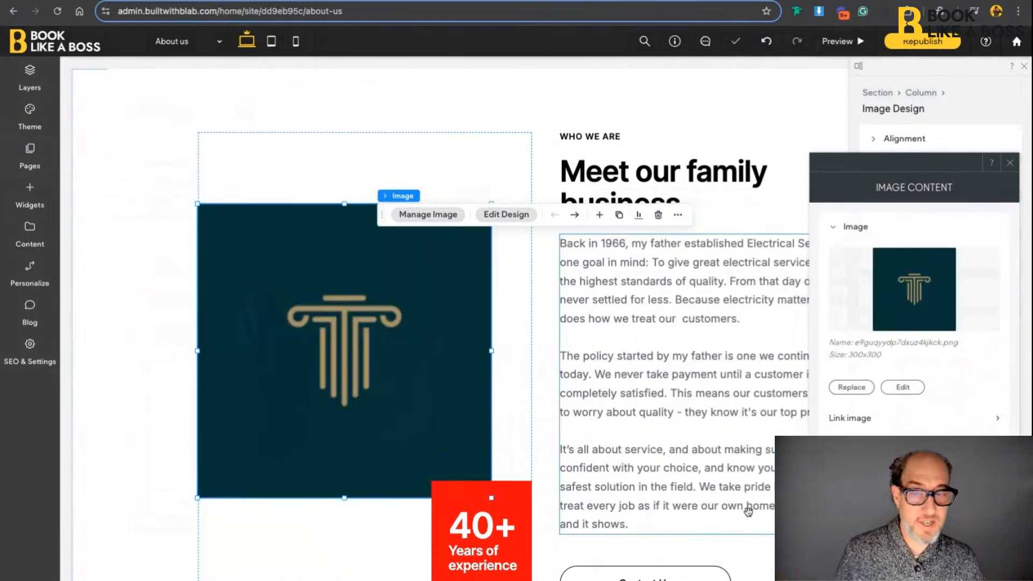
{"action": "left_click", "coordinate": [1010, 163]}
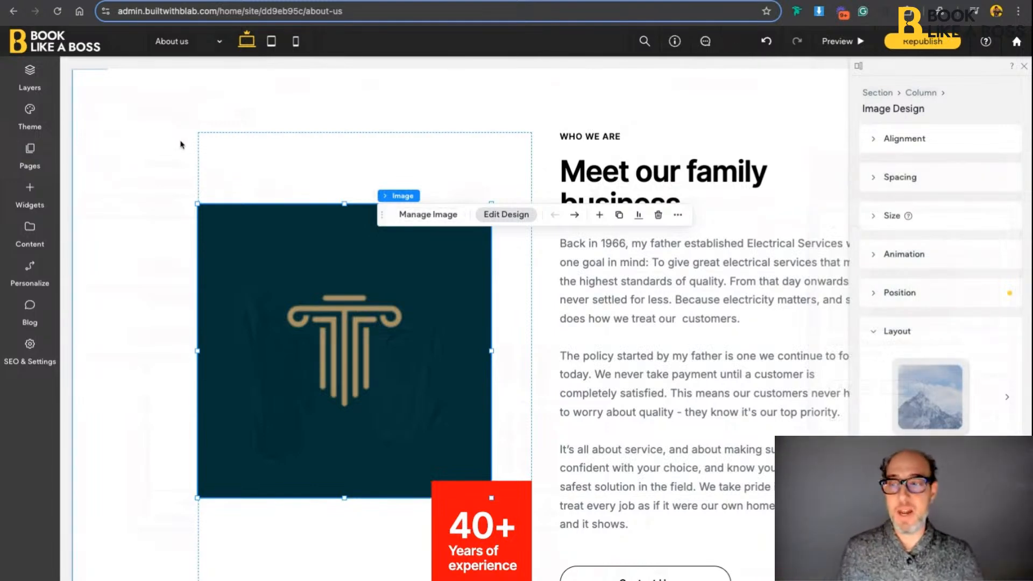
Reopen the Media Manager from the content library, view its site images, and close it
{"action": "left_click", "coordinate": [51, 230]}
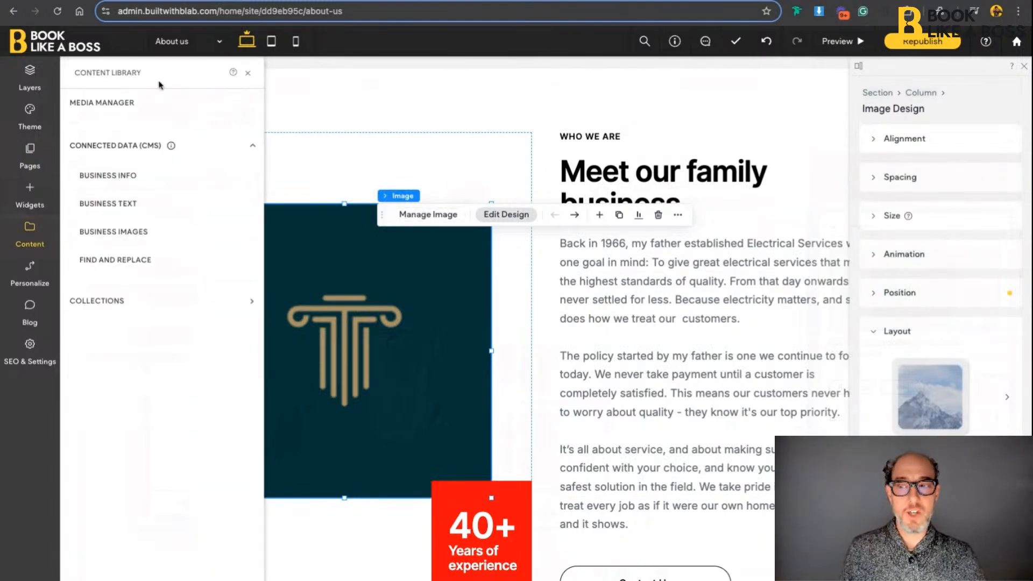
{"action": "left_click", "coordinate": [102, 103]}
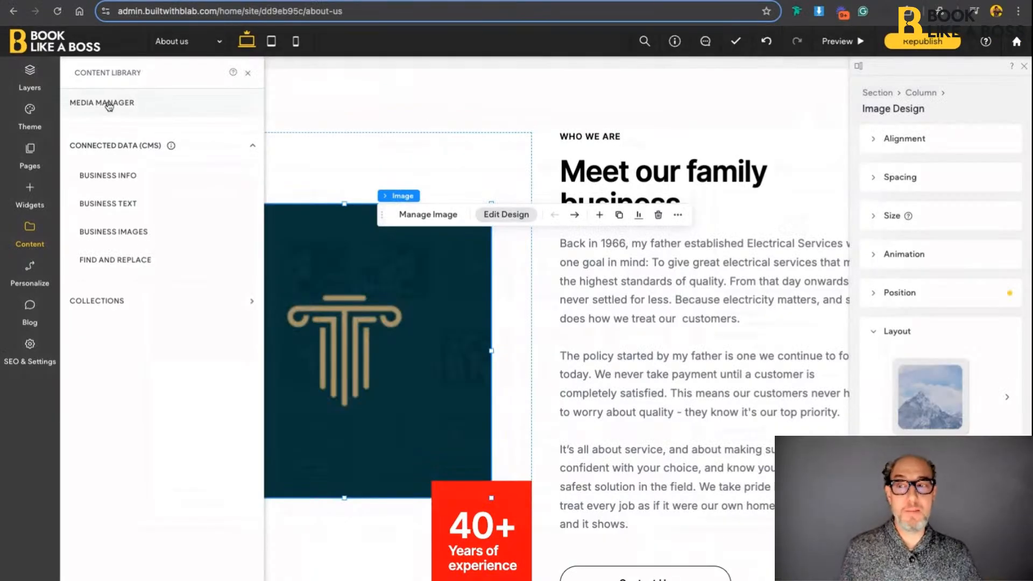
{"action": "left_click", "coordinate": [42, 193]}
{"action": "left_click", "coordinate": [39, 229]}
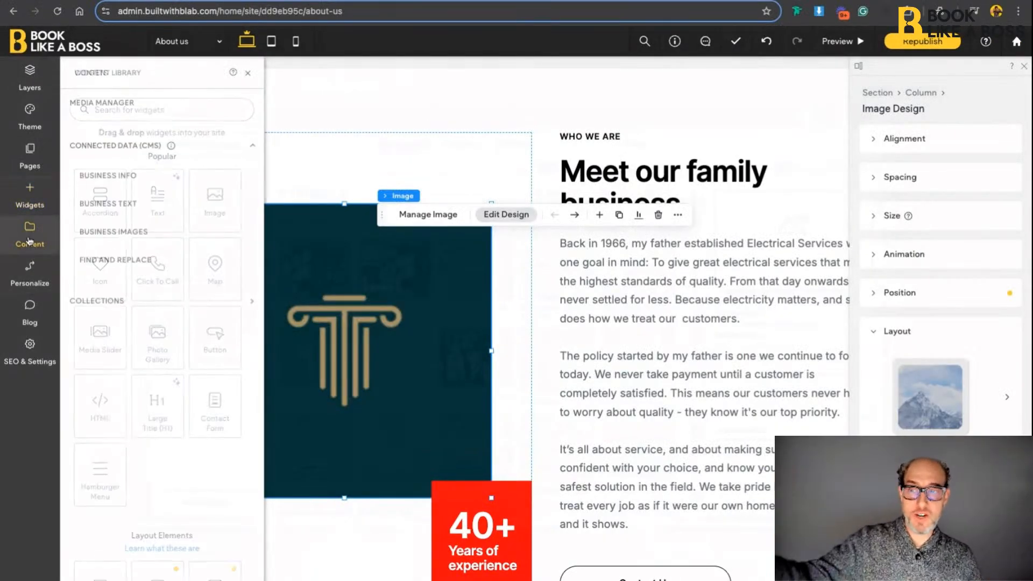
{"action": "left_click", "coordinate": [120, 112]}
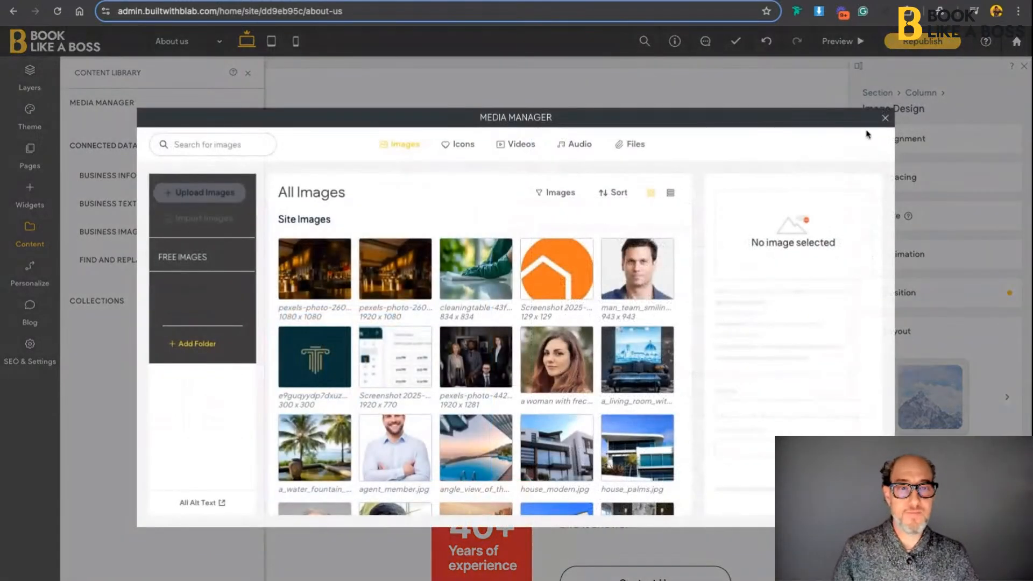
{"action": "left_click", "coordinate": [885, 118]}
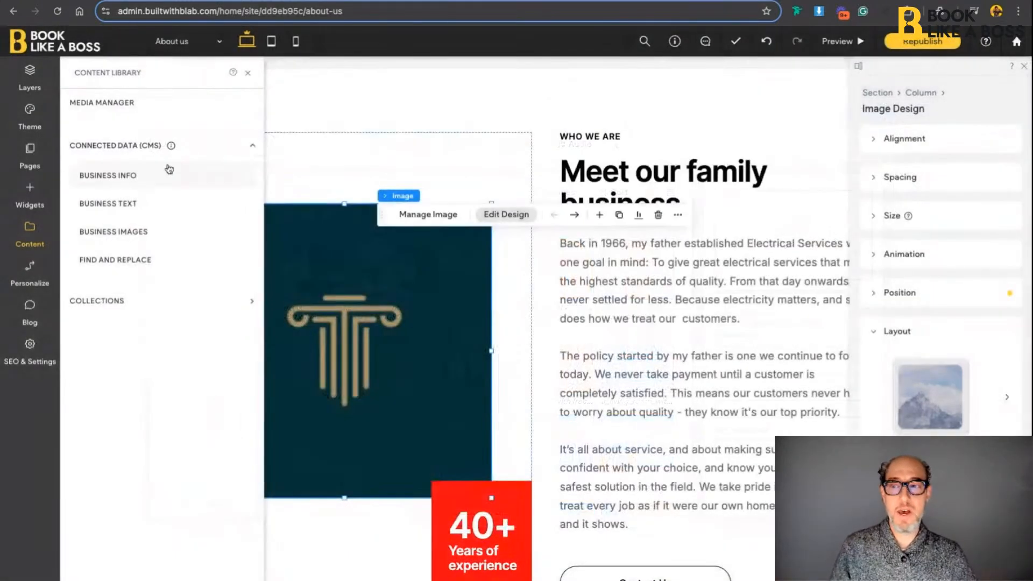
Open Business Info under the content library's connected data and review its fields down to the additional schema fields
{"action": "left_click", "coordinate": [233, 152]}
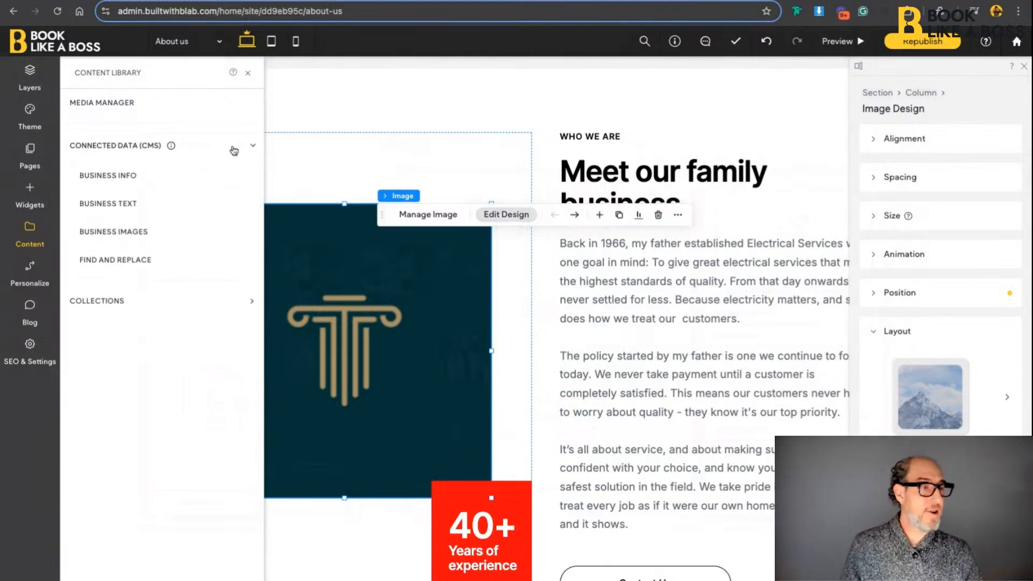
{"action": "left_click", "coordinate": [234, 150]}
{"action": "left_click", "coordinate": [234, 151]}
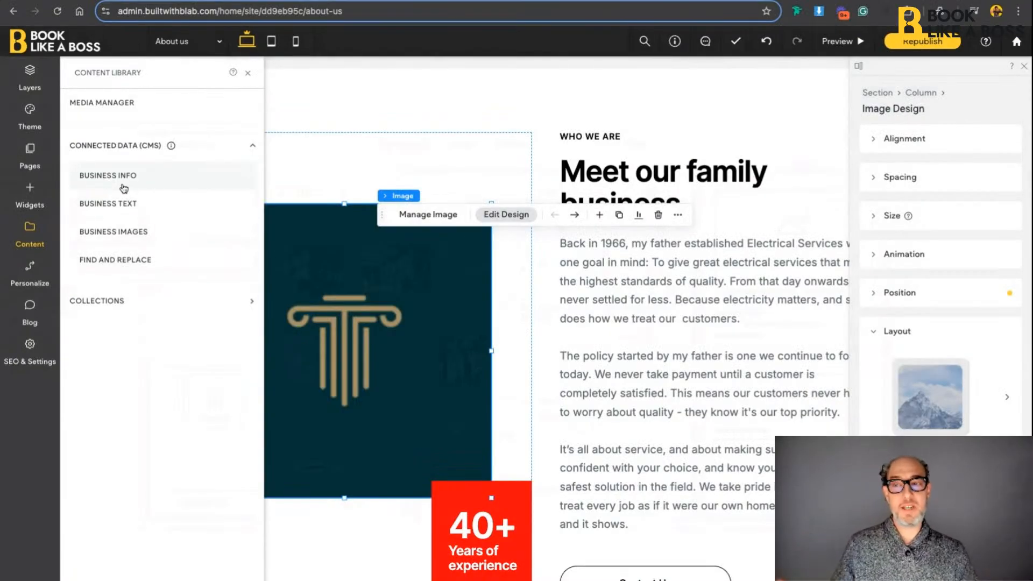
{"action": "left_click", "coordinate": [131, 184]}
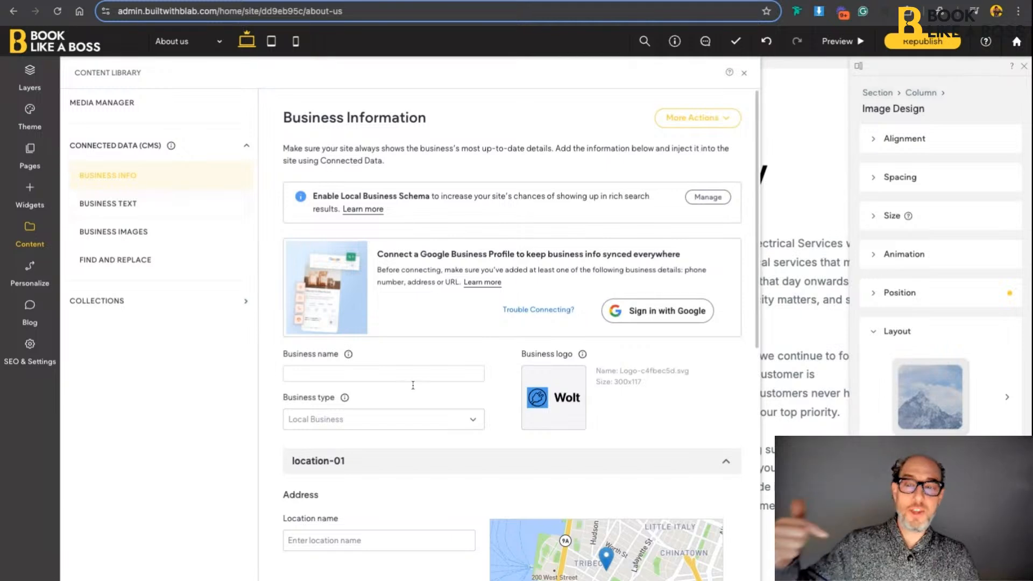
{"action": "scroll", "coordinate": [413, 385], "scroll_direction": "down", "scroll_amount": 10}
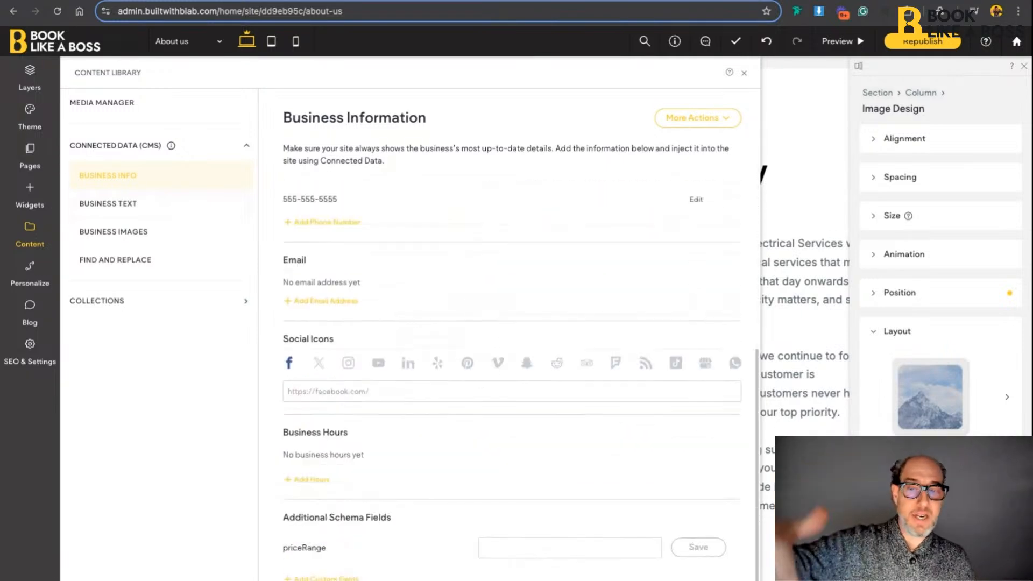
Look over the Business Information page, then view the Business Text and Business Images sections of the connected data
{"action": "scroll", "coordinate": [413, 376], "scroll_direction": "up", "scroll_amount": 10}
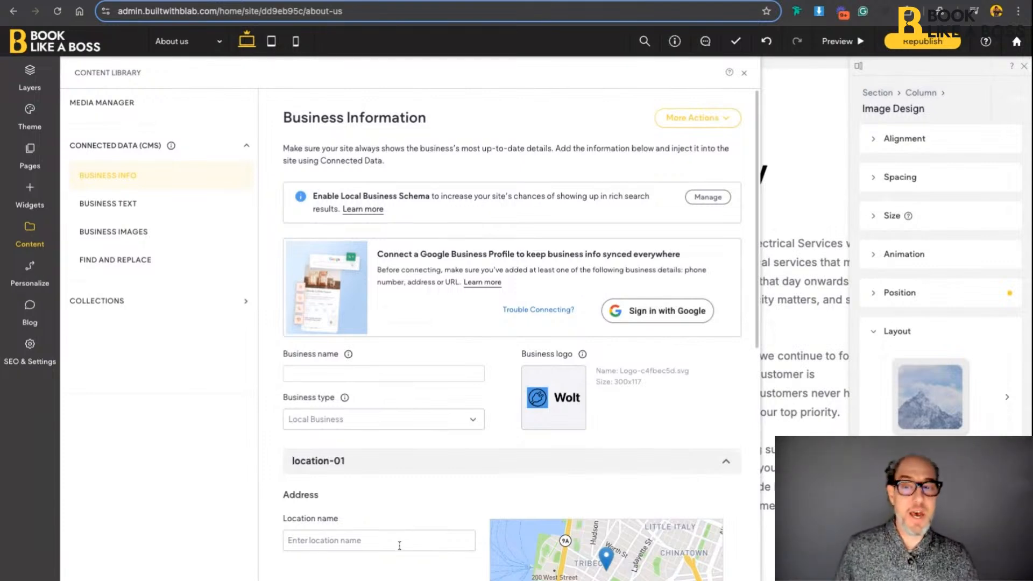
{"action": "scroll", "coordinate": [399, 545], "scroll_direction": "down", "scroll_amount": 7}
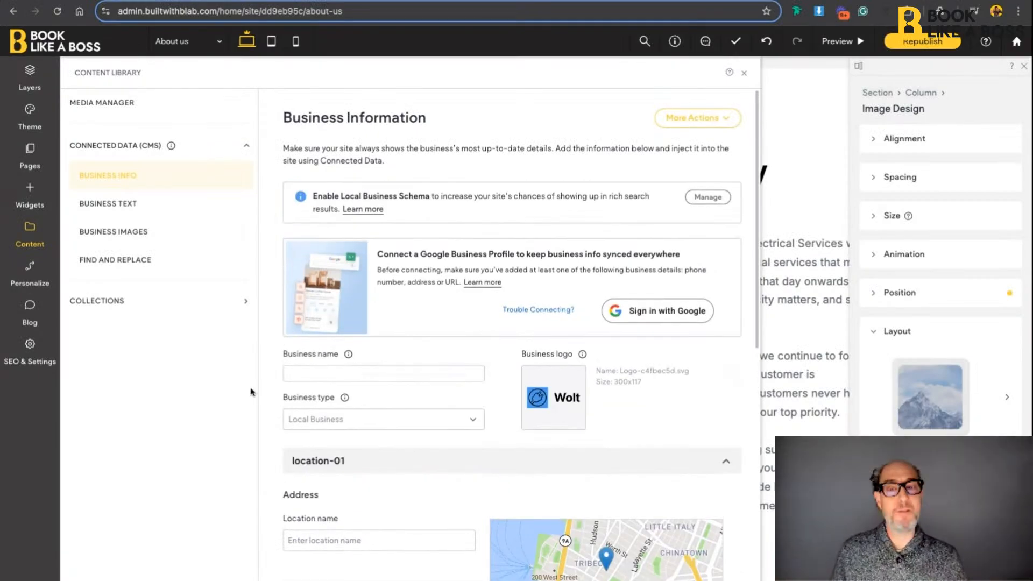
{"action": "left_click", "coordinate": [122, 210]}
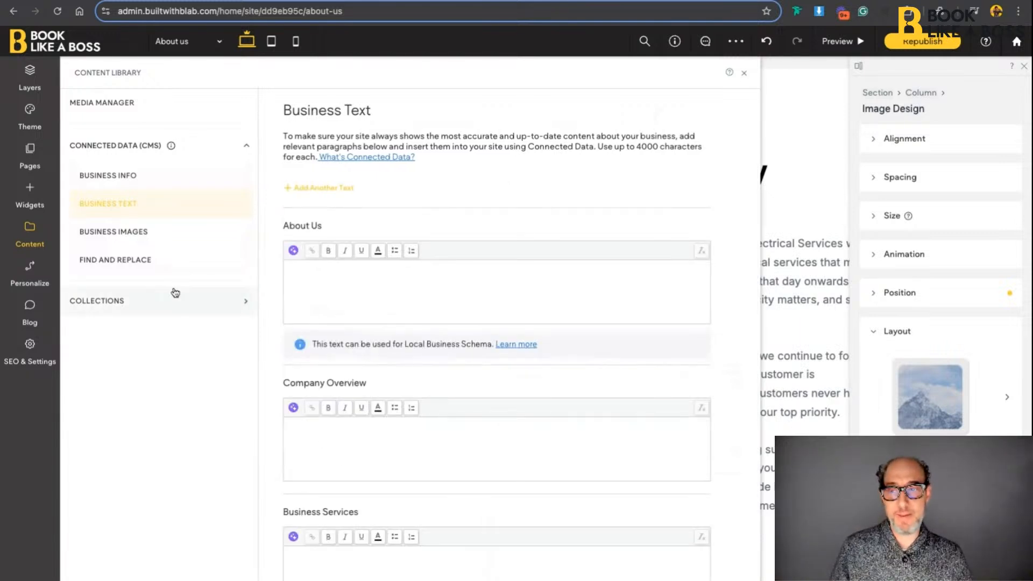
{"action": "left_click", "coordinate": [152, 233]}
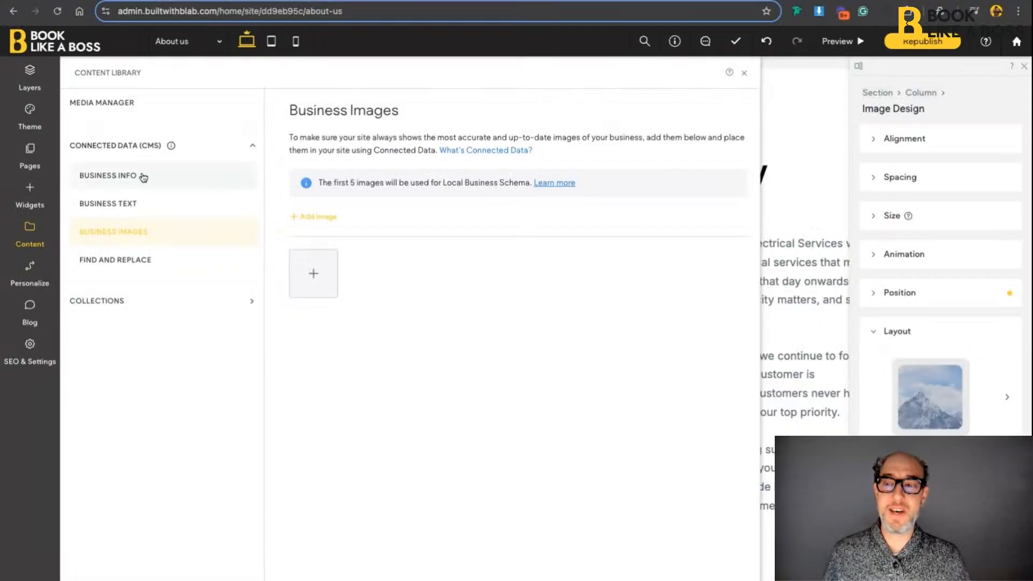
Return to Business Info and review its fields from the Google Business Profile connection down to the additional schema fields
{"action": "left_click", "coordinate": [142, 175]}
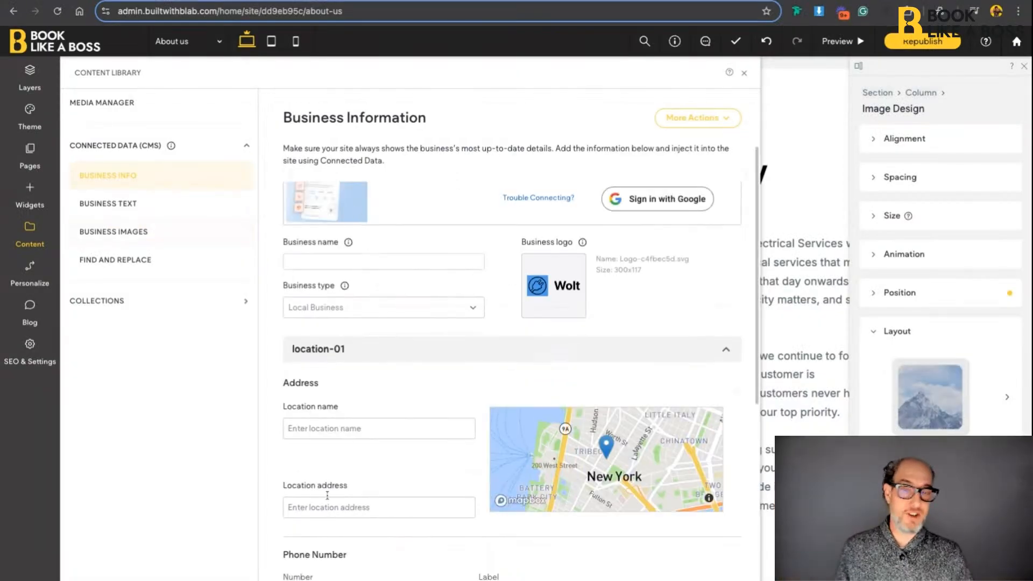
{"action": "scroll", "coordinate": [327, 495], "scroll_direction": "down", "scroll_amount": 7}
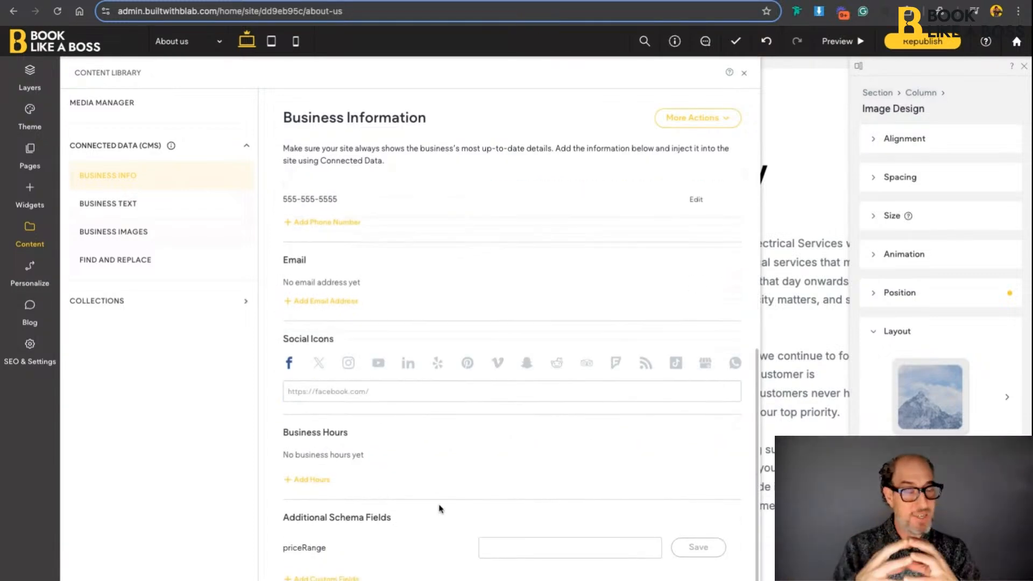
{"action": "scroll", "coordinate": [440, 509], "scroll_direction": "up", "scroll_amount": 10}
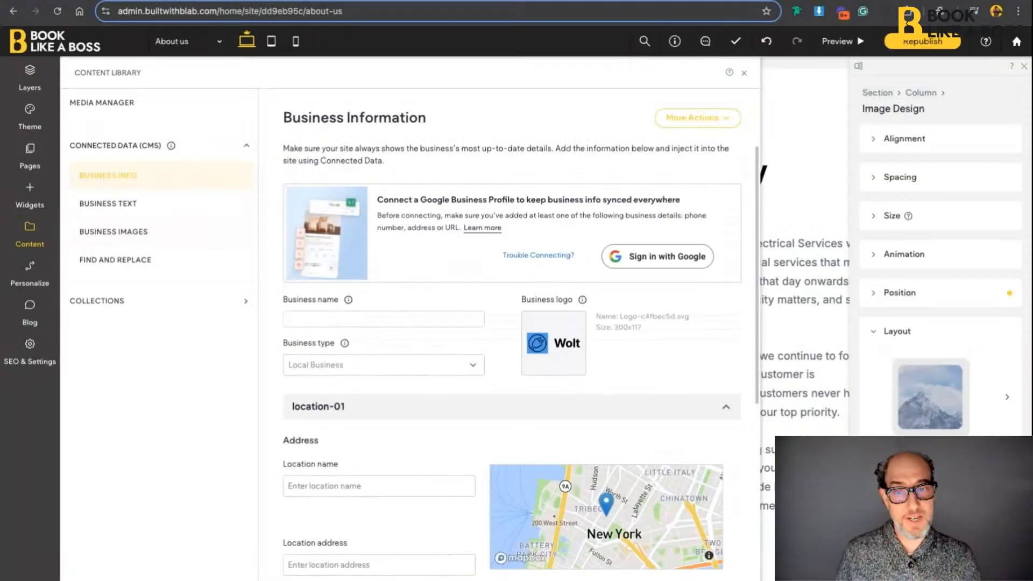
{"action": "scroll", "coordinate": [406, 382], "scroll_direction": "up", "scroll_amount": 2}
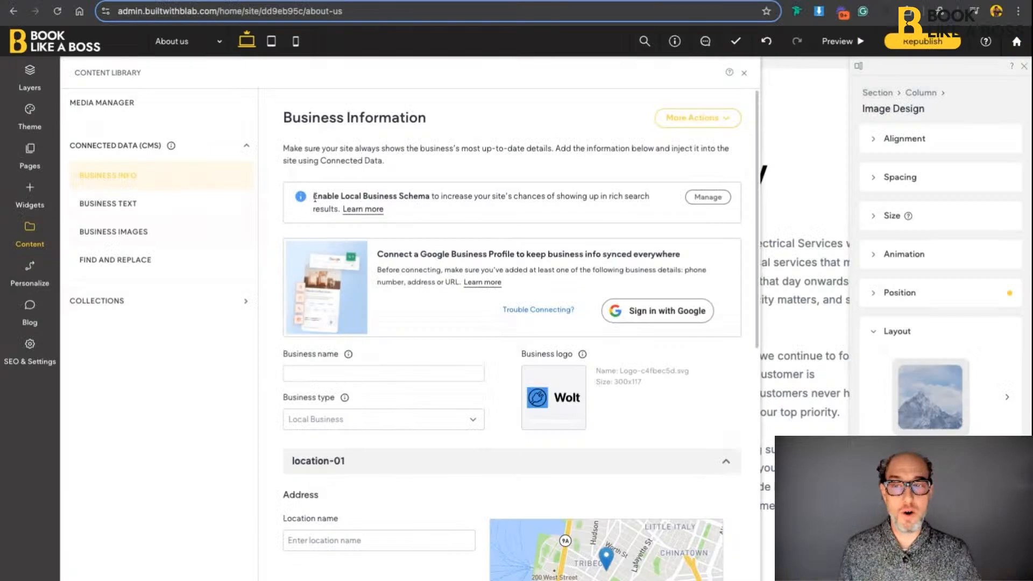
Open the Local Business Schema details, view the code in Google's Rich Results Test, and review the schema fields before closing the dialog
{"action": "left_click_drag", "start_coordinate": [314, 197], "coordinate": [430, 197]}
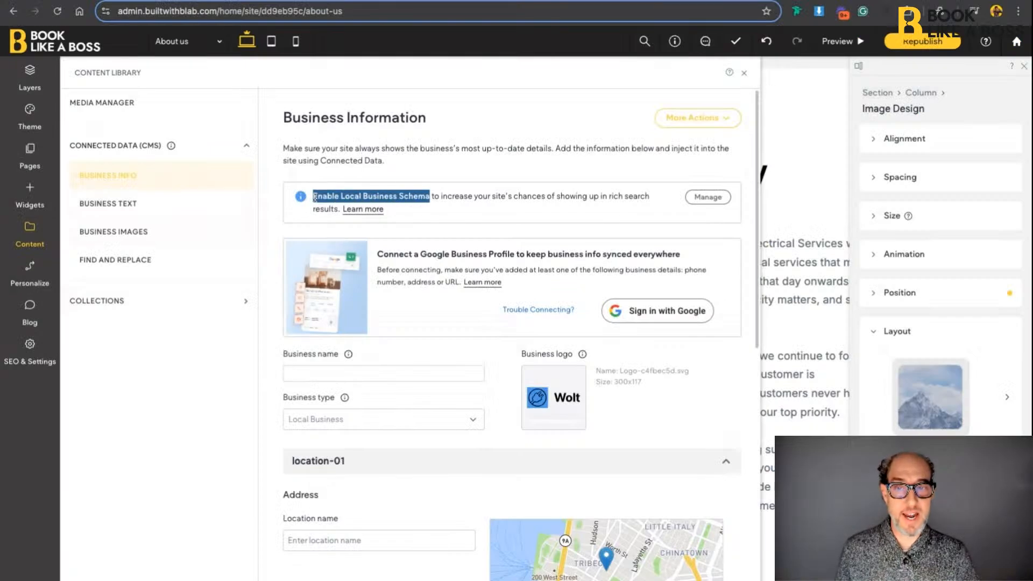
{"action": "left_click", "coordinate": [699, 198]}
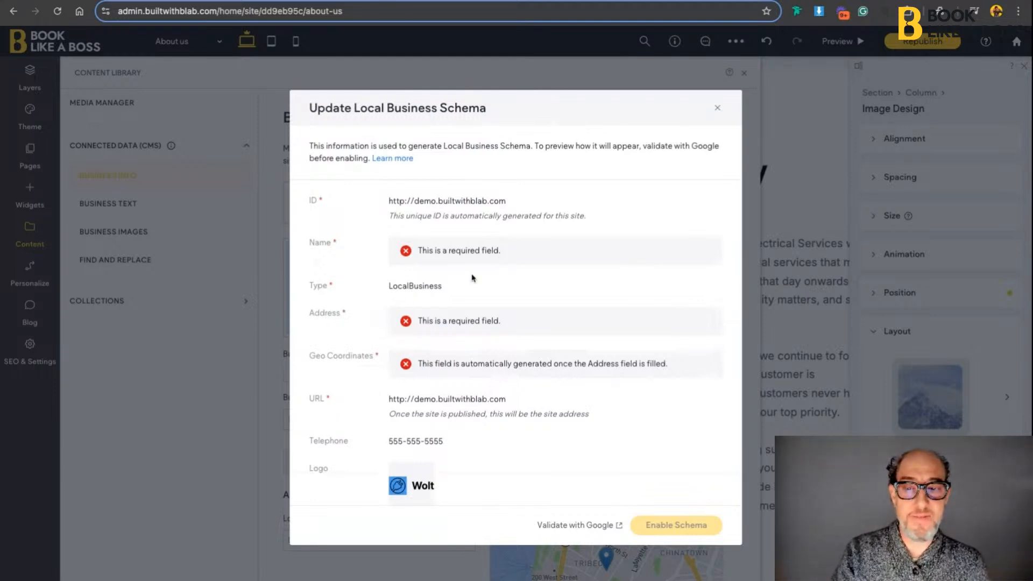
{"action": "left_click", "coordinate": [584, 526]}
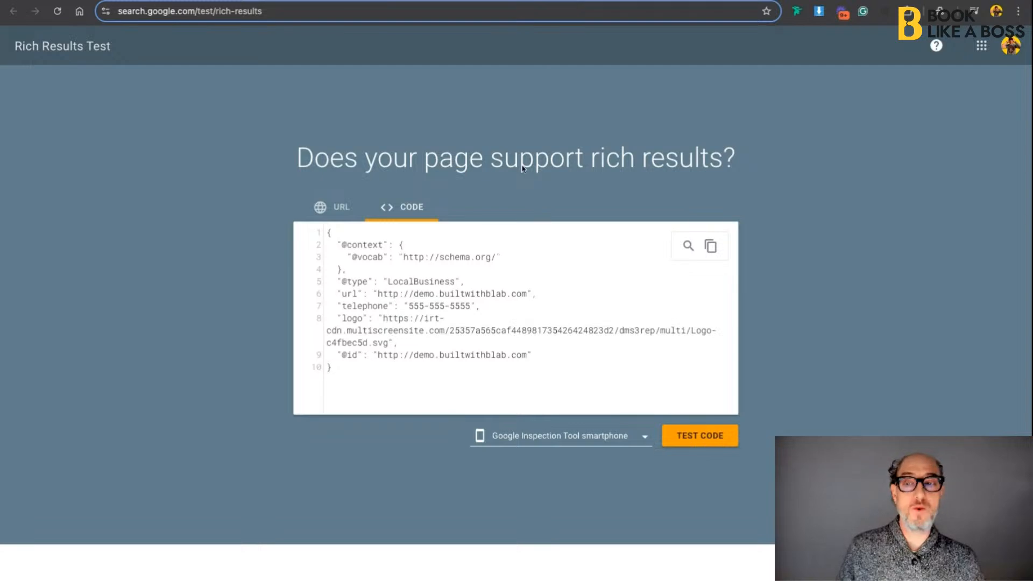
{"action": "left_click", "coordinate": [485, 1]}
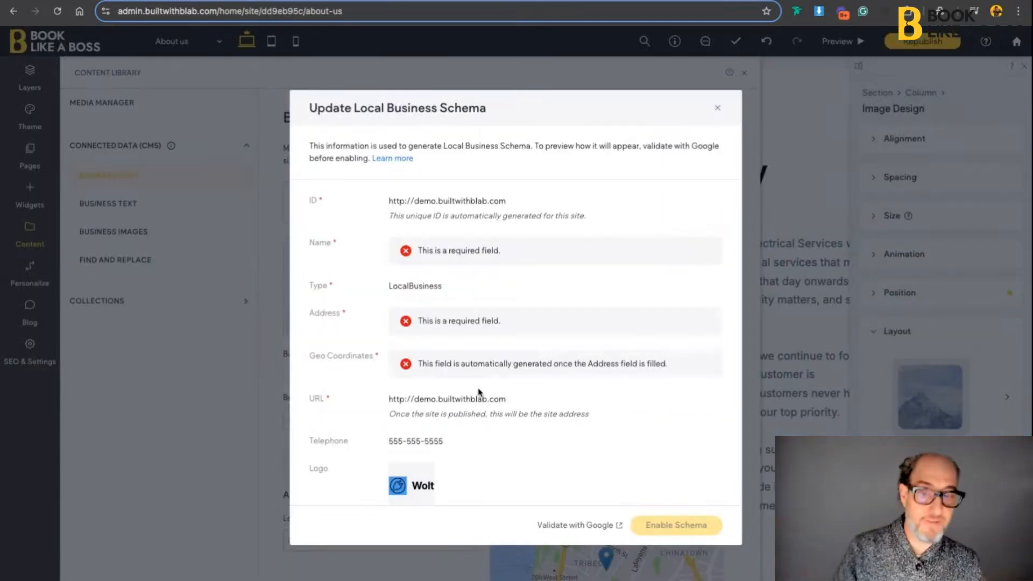
{"action": "scroll", "coordinate": [440, 438], "scroll_direction": "down", "scroll_amount": 3}
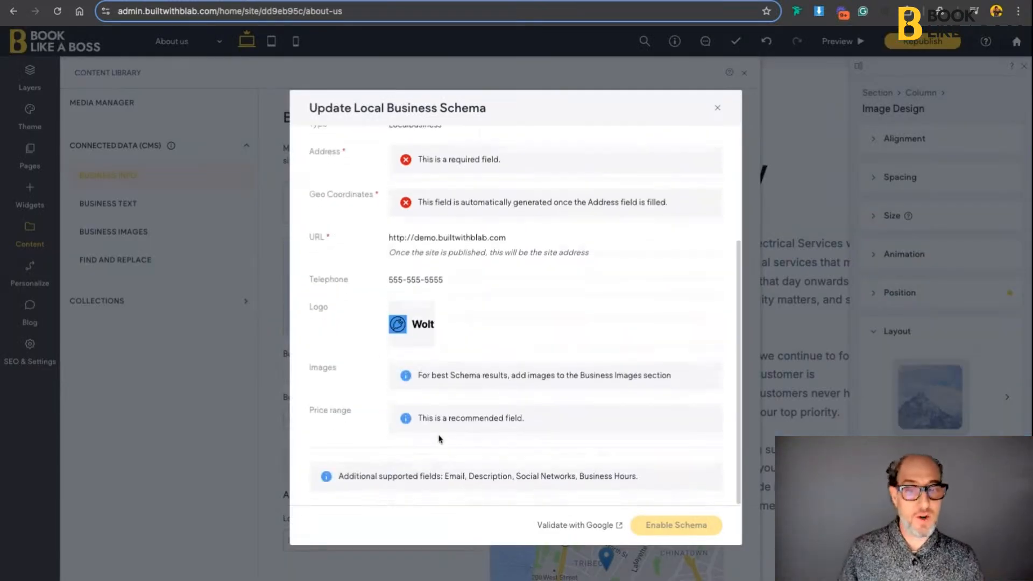
{"action": "scroll", "coordinate": [452, 444], "scroll_direction": "up", "scroll_amount": 3}
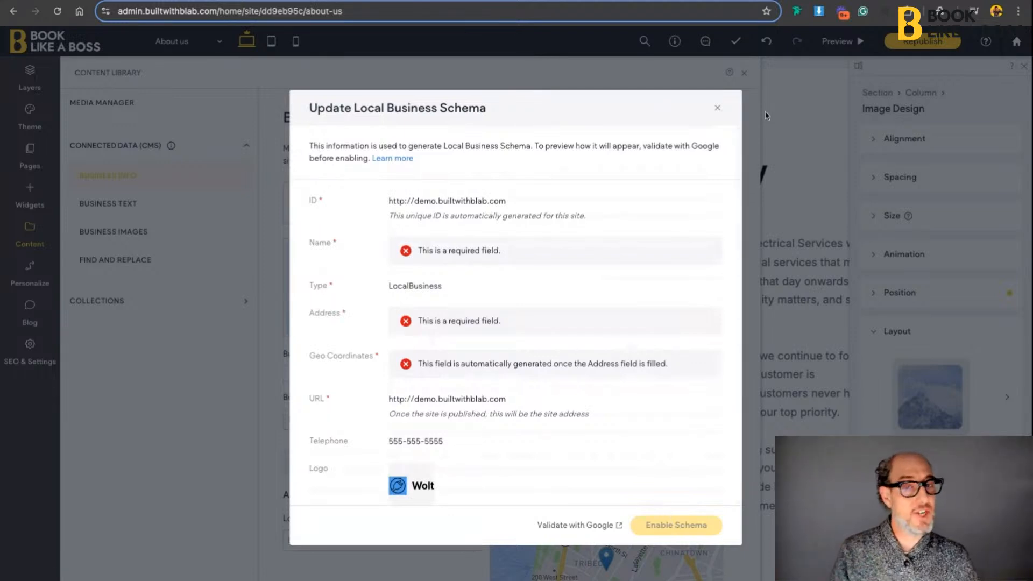
{"action": "left_click", "coordinate": [717, 108]}
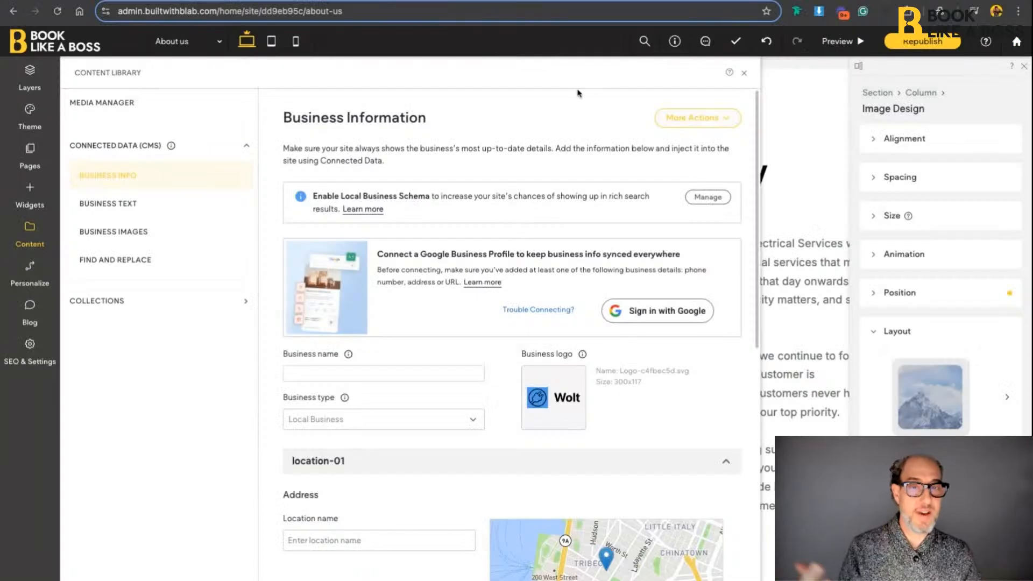
List the additional Business Information actions, then reopen the Media Manager from the content library and close it
{"action": "left_click", "coordinate": [727, 121]}
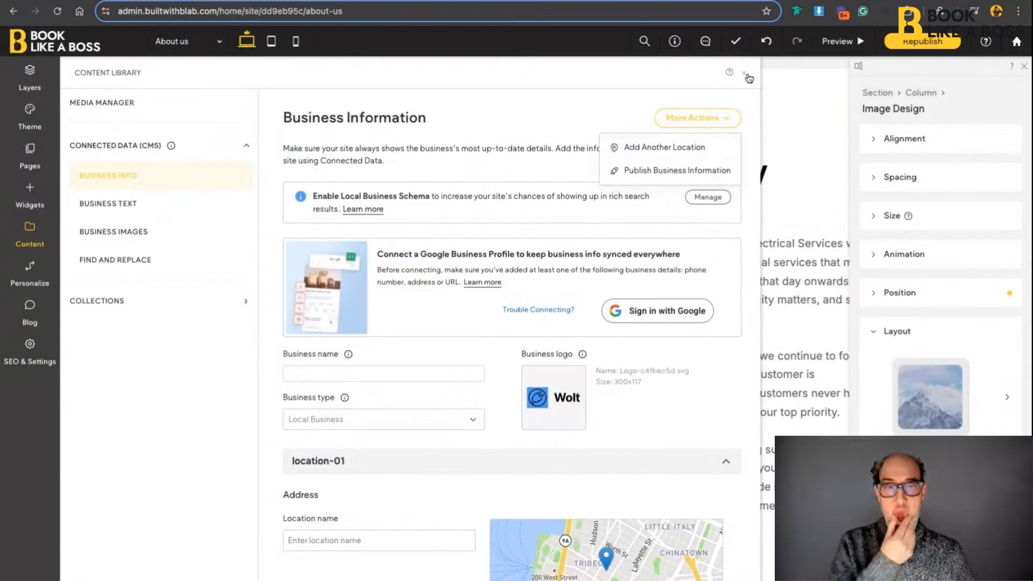
{"action": "left_click", "coordinate": [744, 73]}
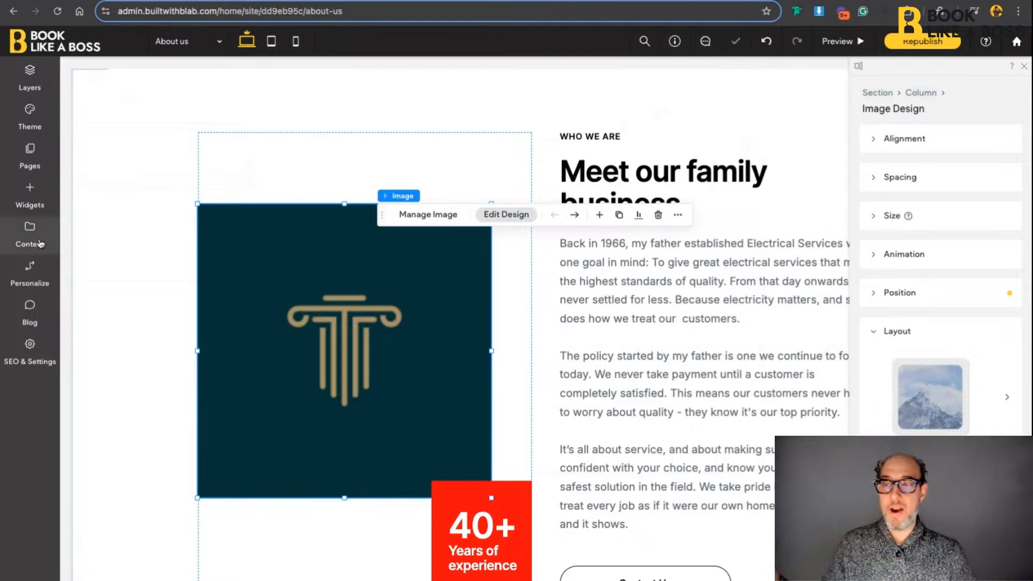
{"action": "left_click", "coordinate": [138, 104]}
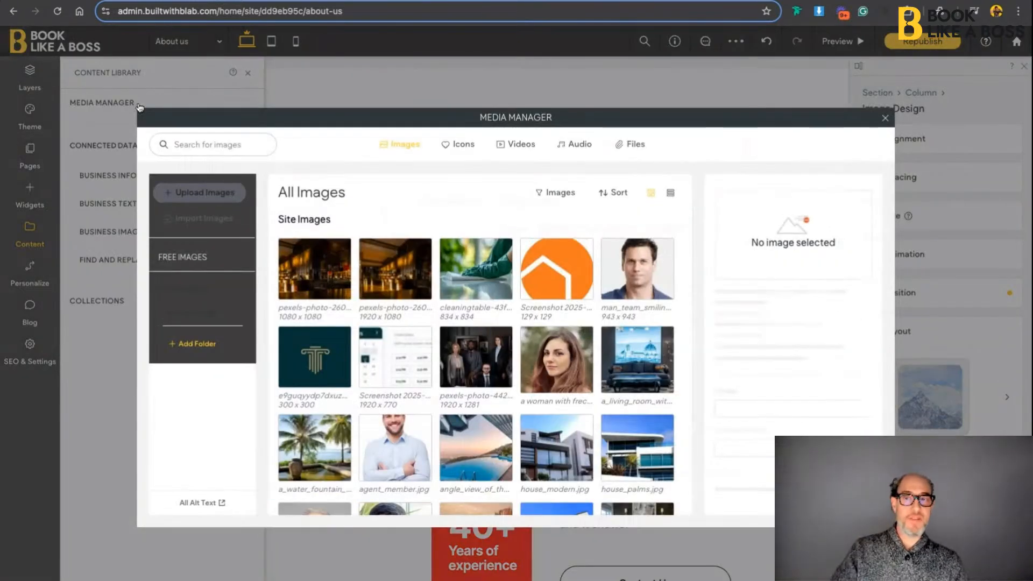
{"action": "left_click", "coordinate": [885, 117]}
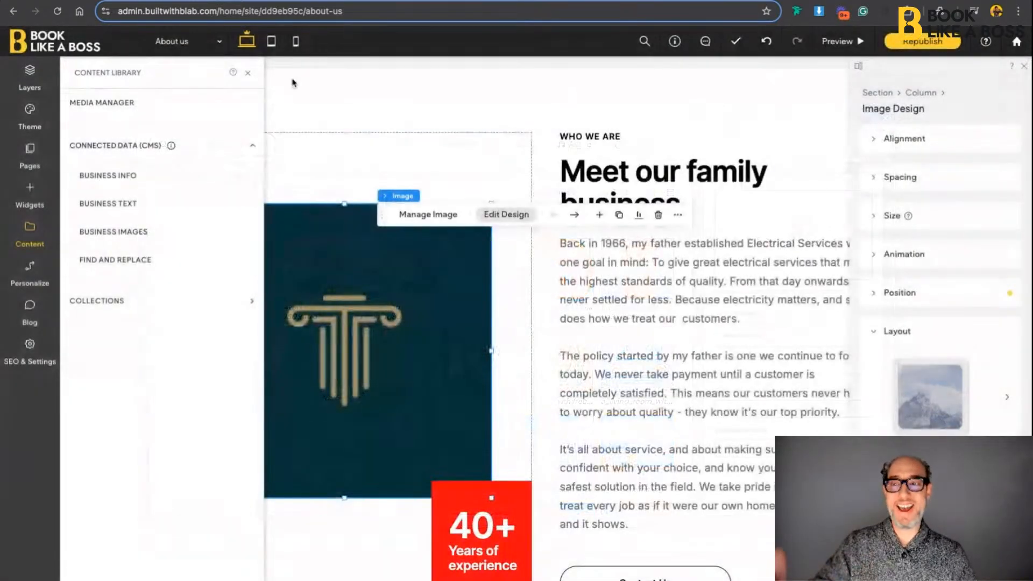
Look through the Business Info, Business Text and Business Images sections once more and close the content library
{"action": "left_click", "coordinate": [126, 186]}
{"action": "left_click", "coordinate": [117, 203]}
{"action": "left_click", "coordinate": [127, 234]}
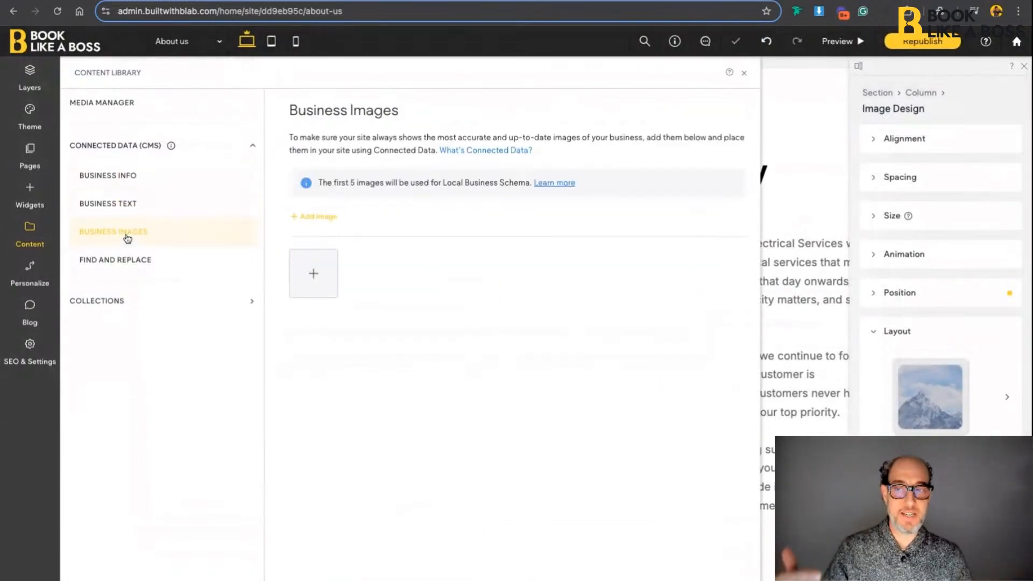
{"action": "left_click", "coordinate": [159, 186]}
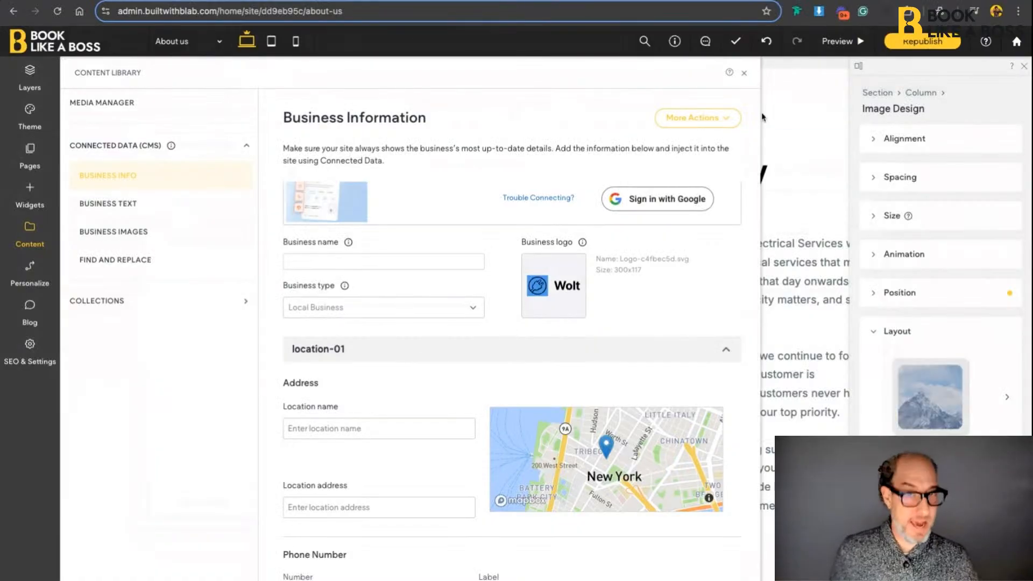
{"action": "left_click", "coordinate": [744, 72]}
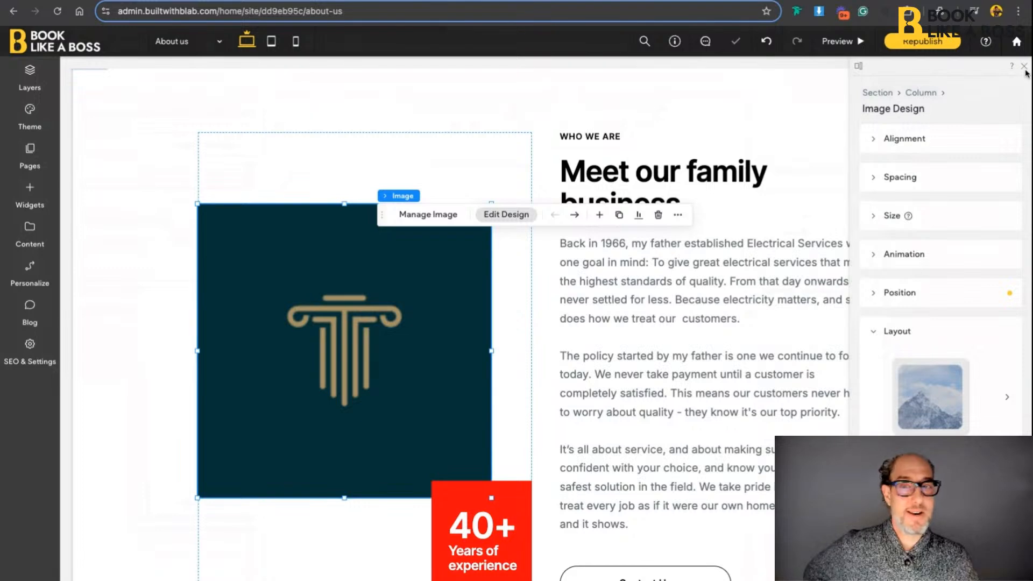
Close the Image Design settings and start a new "Build your own" site personalization rule
{"action": "left_click", "coordinate": [31, 282]}
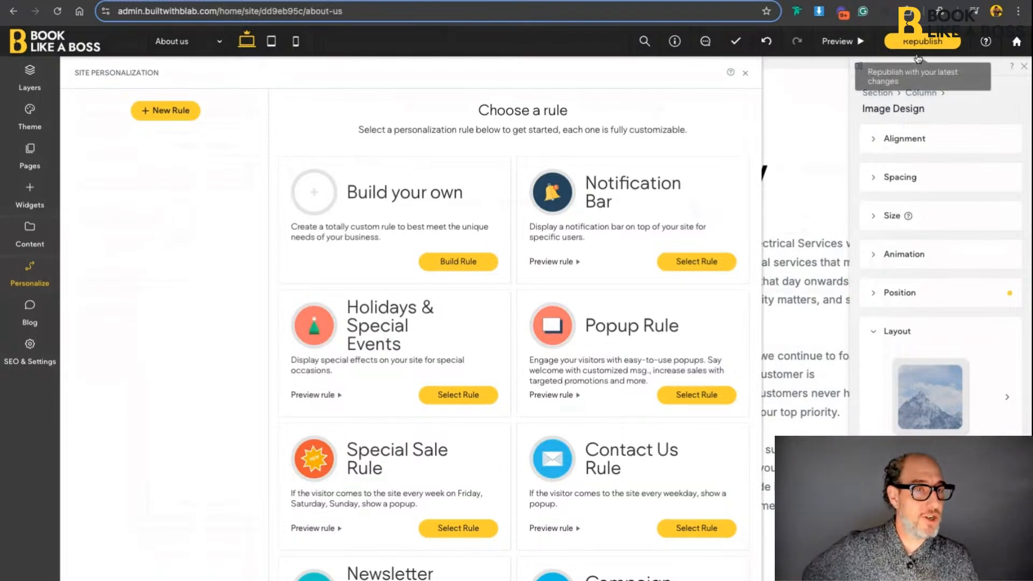
{"action": "left_click", "coordinate": [1024, 66]}
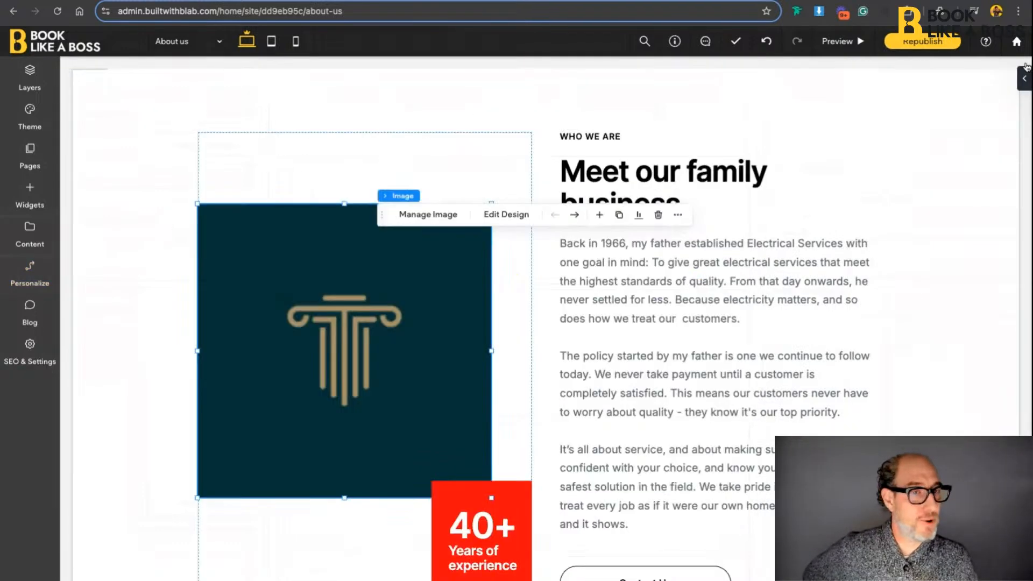
{"action": "left_click", "coordinate": [21, 263]}
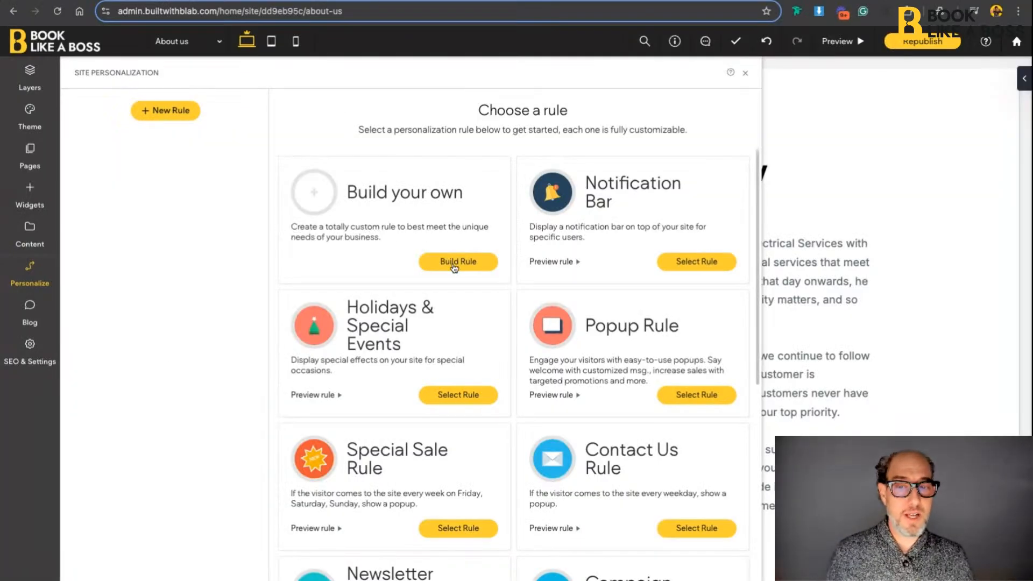
{"action": "left_click", "coordinate": [454, 262]}
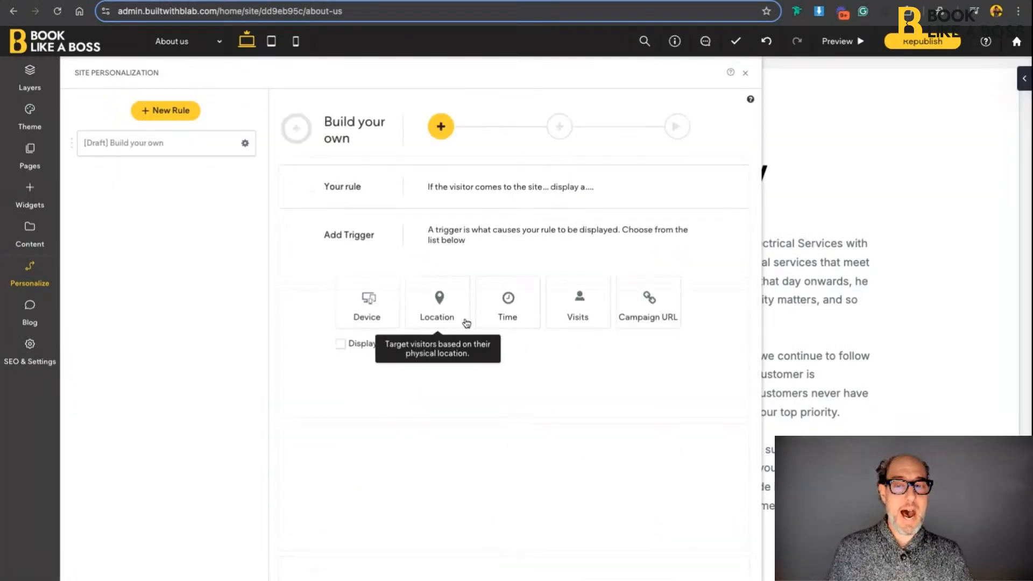
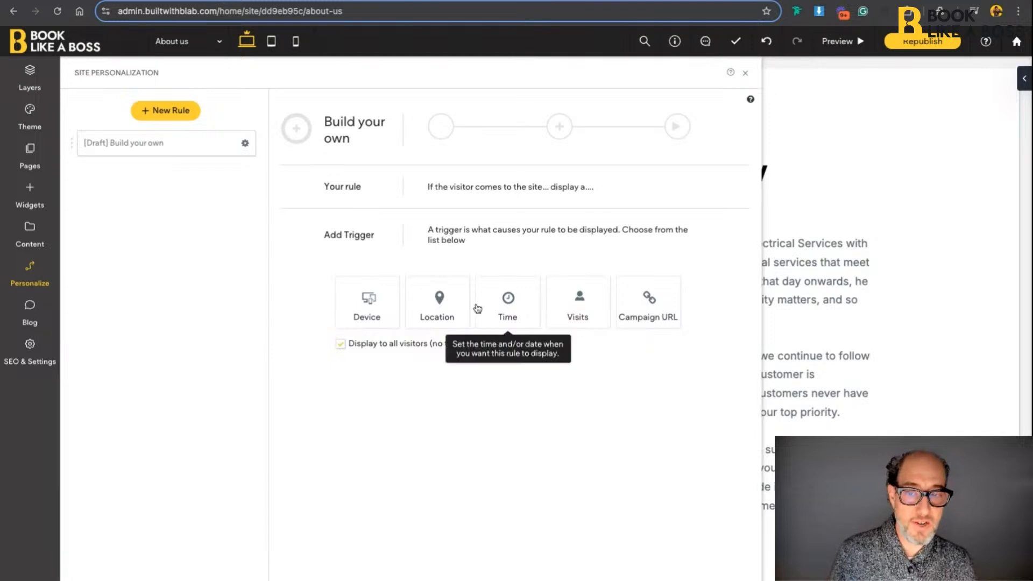
Add a location trigger to the personalization rule, set to Chicago, Illinois, United States
{"action": "left_click", "coordinate": [435, 300]}
{"action": "left_click", "coordinate": [434, 301]}
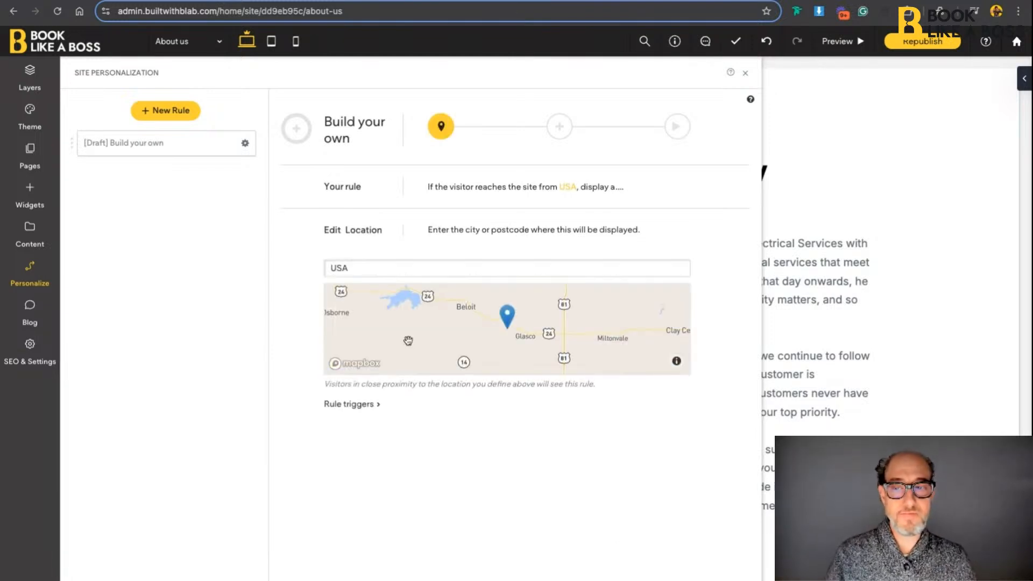
{"action": "double_click", "coordinate": [370, 272]}
{"action": "type", "text": "chciago"}
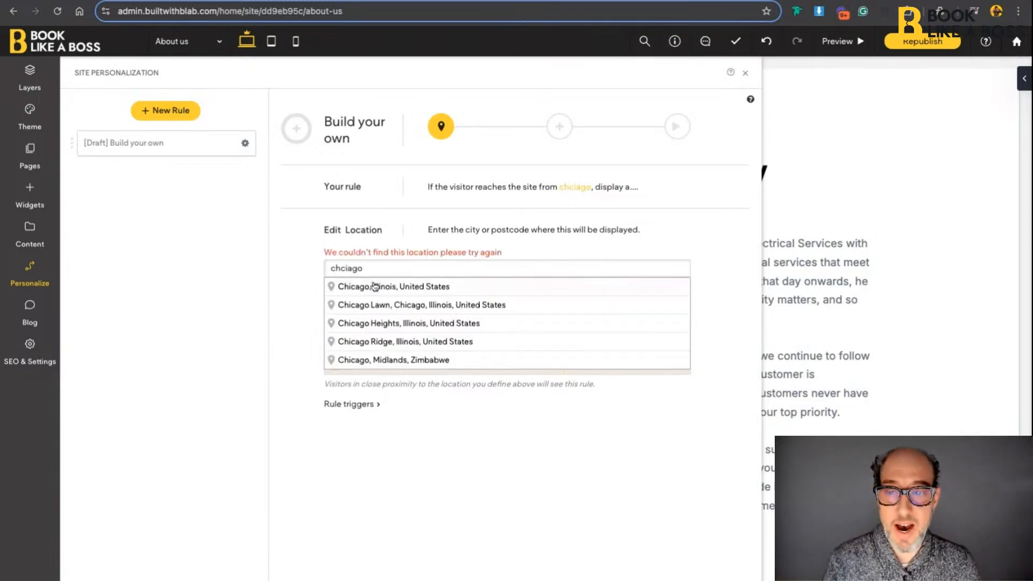
{"action": "left_click", "coordinate": [374, 285]}
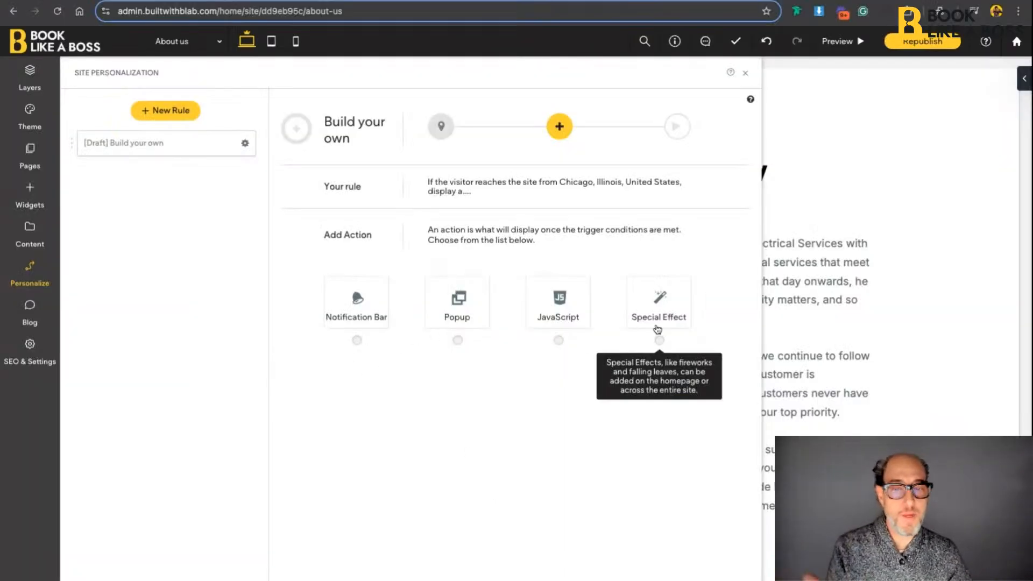
Set the rule's action to a special effect and choose Falling Hearts
{"action": "mouse_move", "coordinate": [360, 312]}
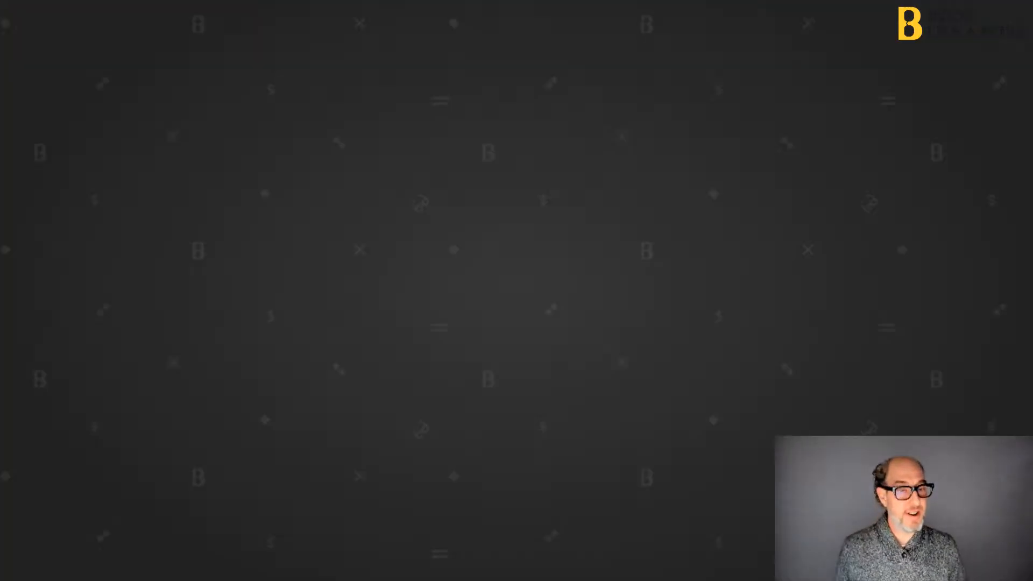
{"action": "mouse_move", "coordinate": [472, 305]}
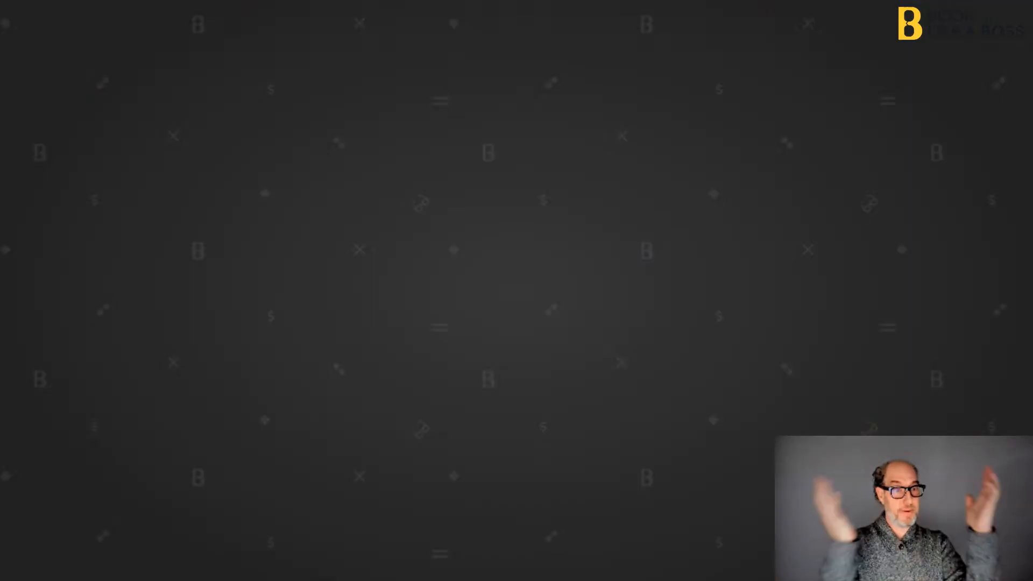
{"action": "mouse_move", "coordinate": [560, 330]}
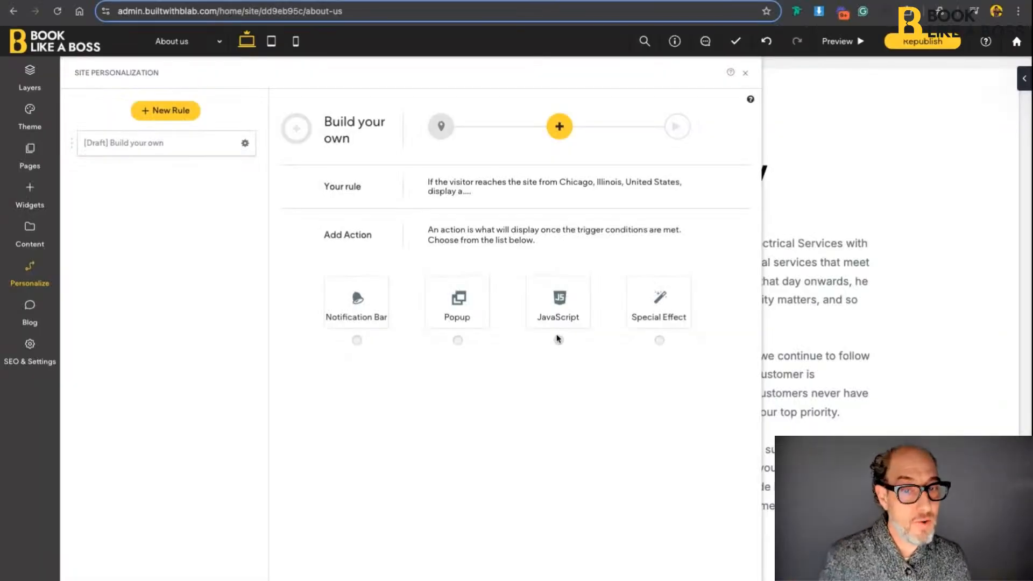
{"action": "left_click", "coordinate": [659, 342]}
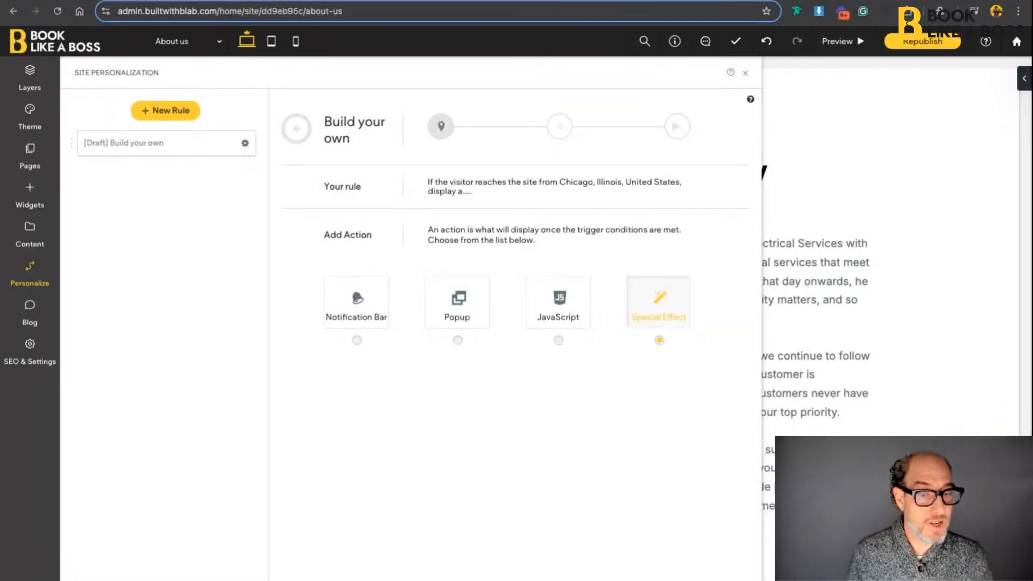
{"action": "mouse_move", "coordinate": [635, 298]}
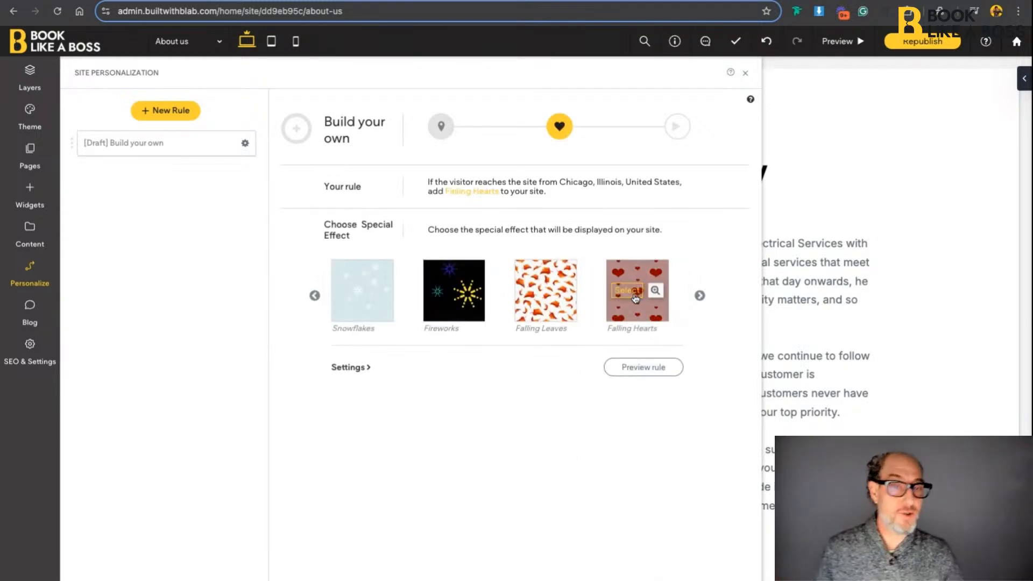
Preview the Falling Hearts rule on the home page and look through the available personalization rule templates
{"action": "left_click", "coordinate": [628, 368]}
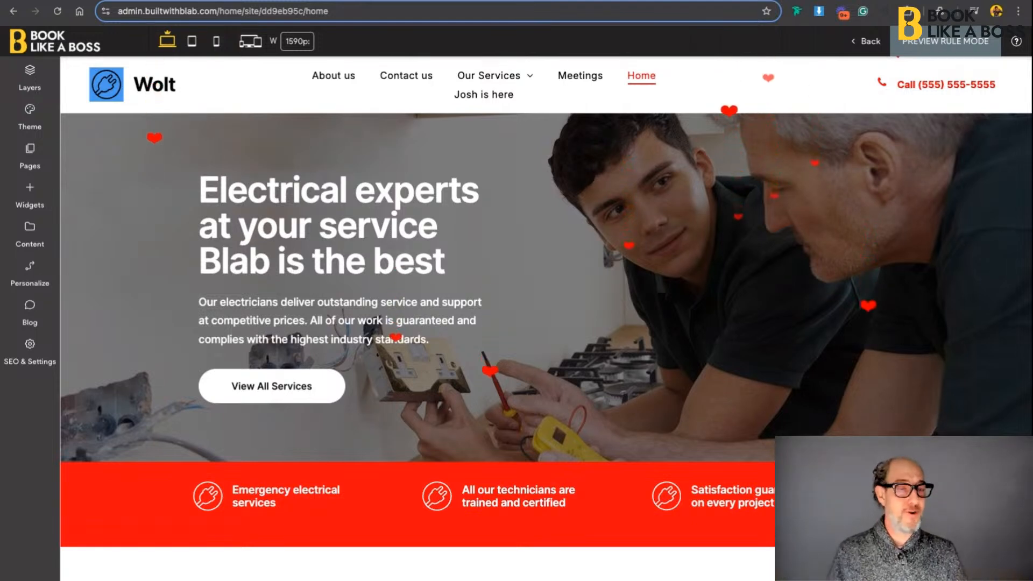
{"action": "left_click", "coordinate": [31, 277]}
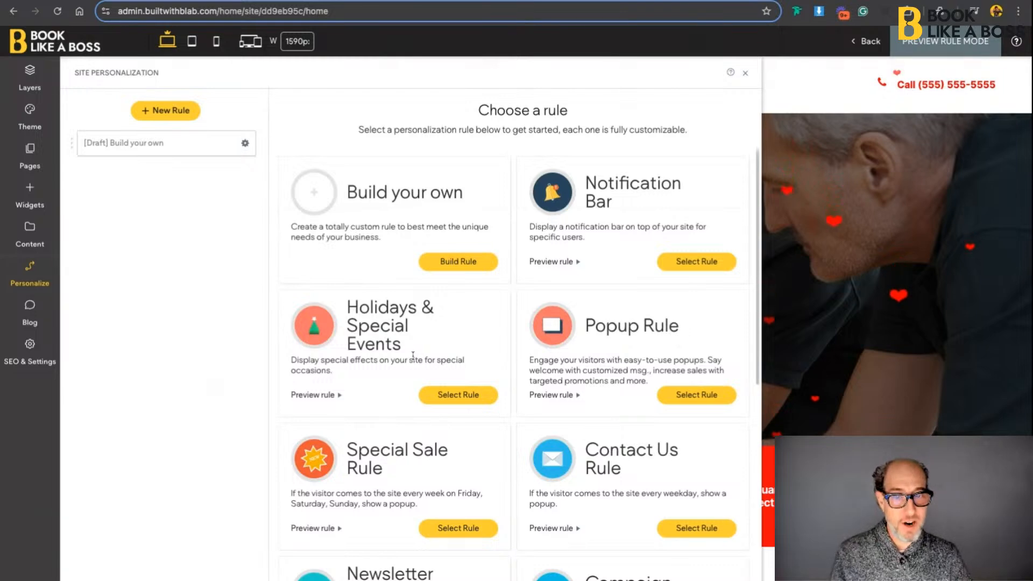
{"action": "scroll", "coordinate": [412, 355], "scroll_direction": "down", "scroll_amount": 5}
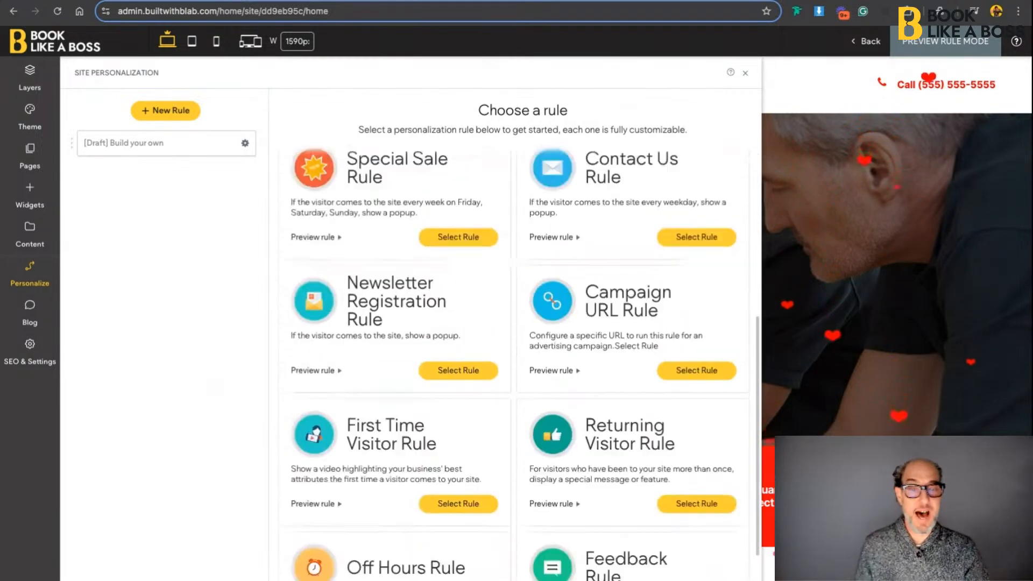
{"action": "scroll", "coordinate": [322, 285], "scroll_direction": "up", "scroll_amount": 5}
Delete the draft "Build your own" personalization rule
{"action": "left_click", "coordinate": [245, 143]}
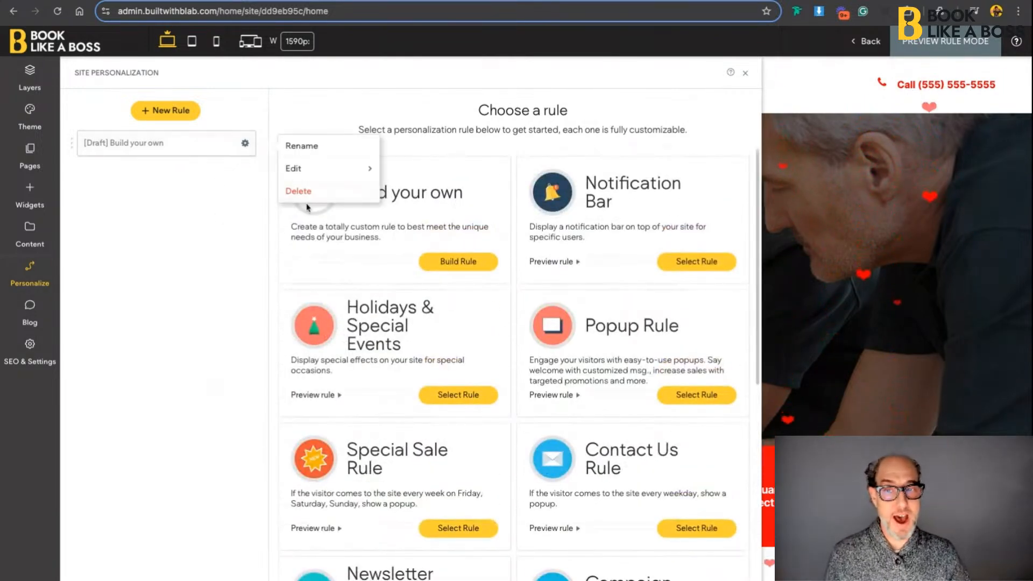
{"action": "left_click", "coordinate": [296, 189]}
{"action": "left_click", "coordinate": [544, 353]}
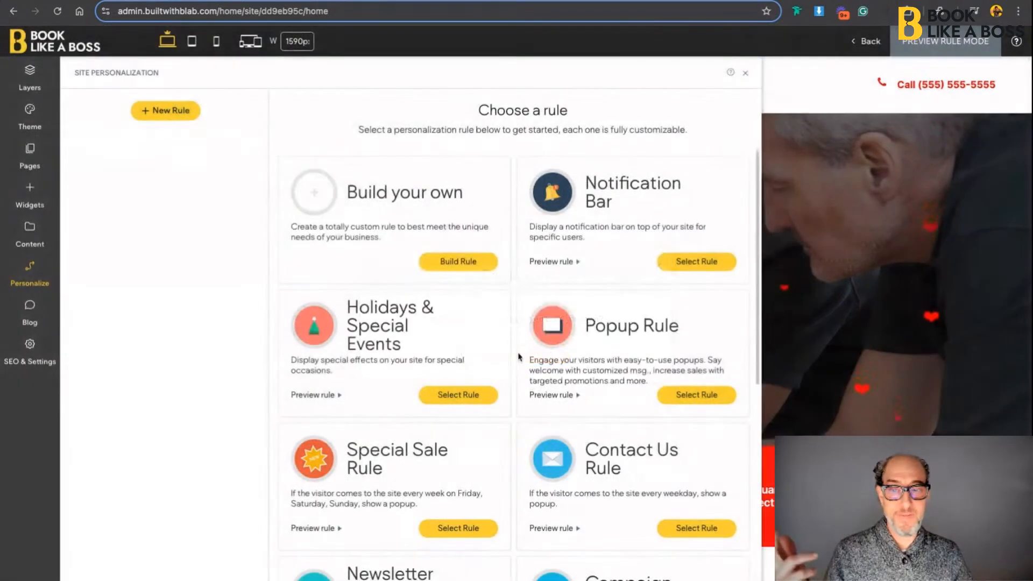
Start a First Time Visitor Rule, set its trigger to the 6th visit, and check the page choices for its popup
{"action": "scroll", "coordinate": [543, 366], "scroll_direction": "down", "scroll_amount": 6}
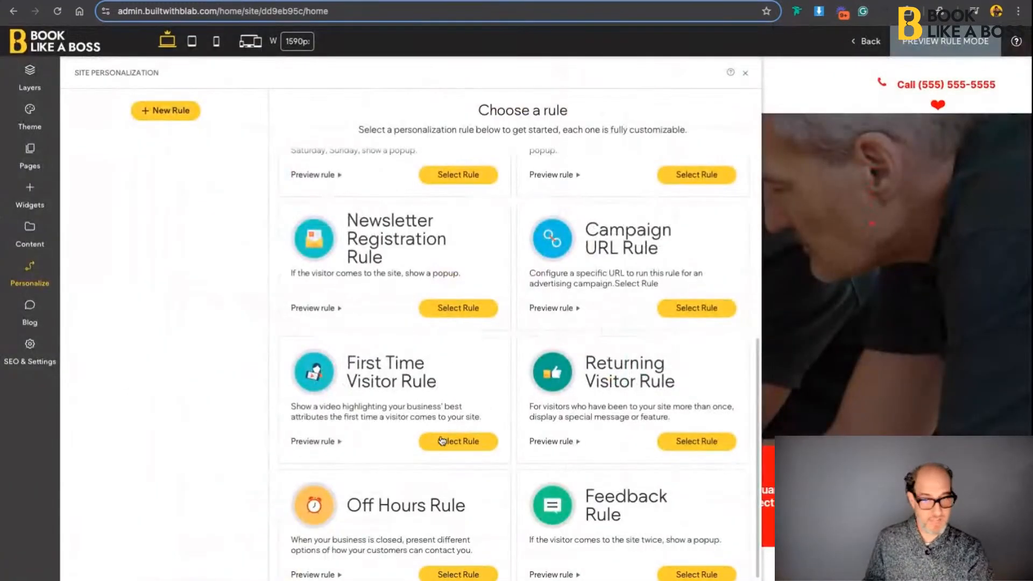
{"action": "left_click", "coordinate": [443, 440]}
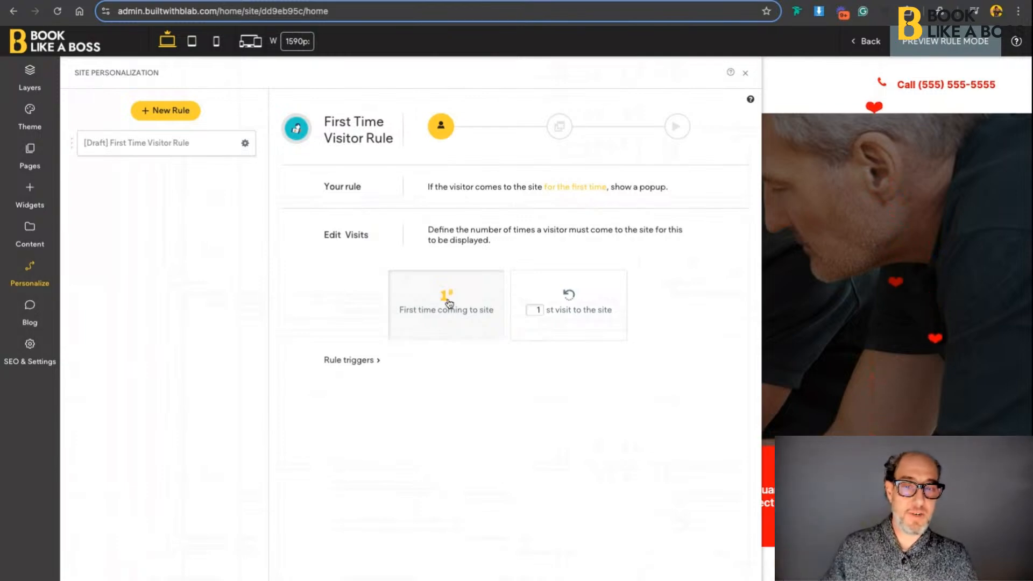
{"action": "left_click", "coordinate": [536, 309]}
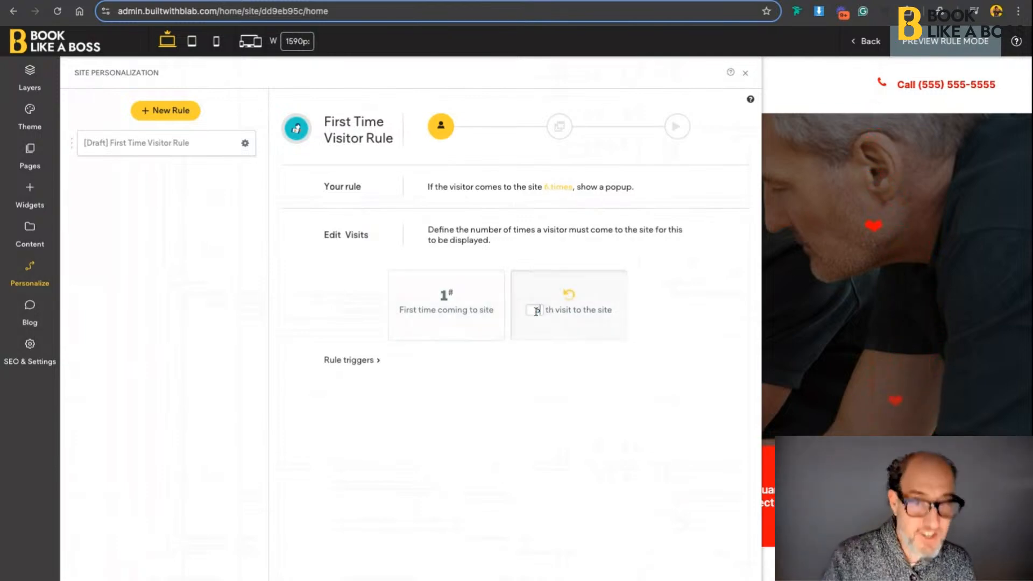
{"action": "left_click", "coordinate": [721, 578]}
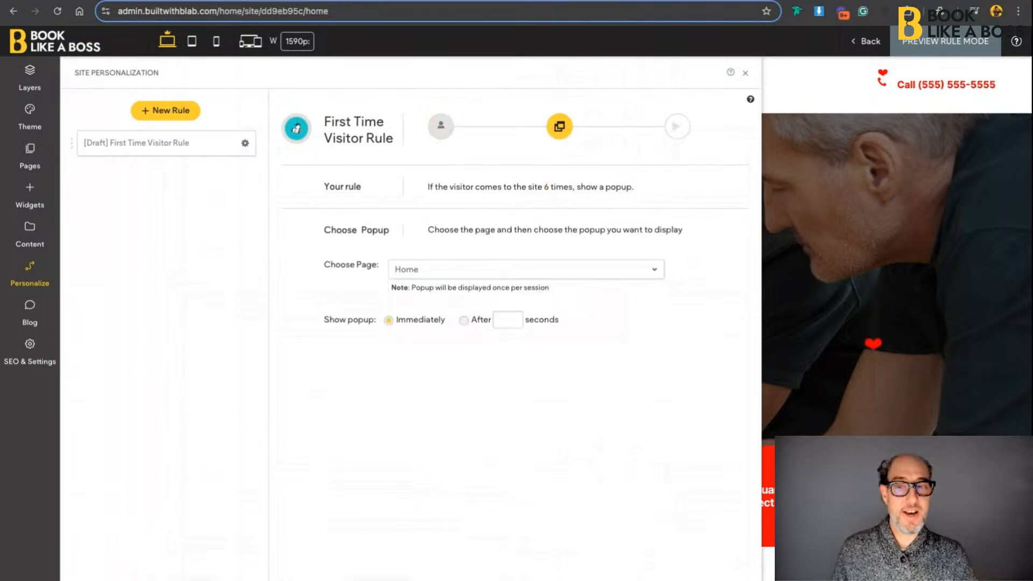
{"action": "left_click", "coordinate": [624, 277]}
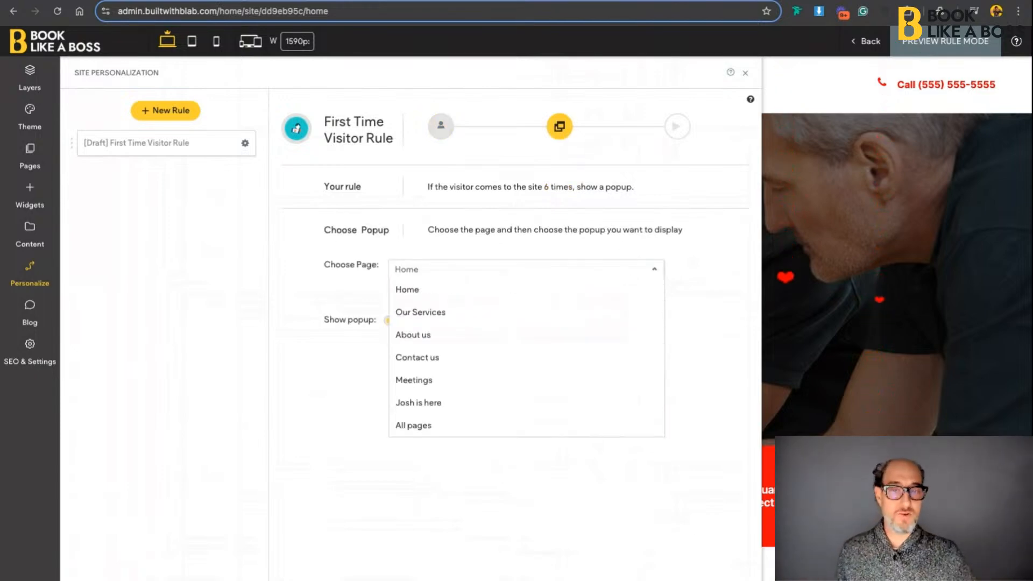
{"action": "left_click", "coordinate": [358, 161]}
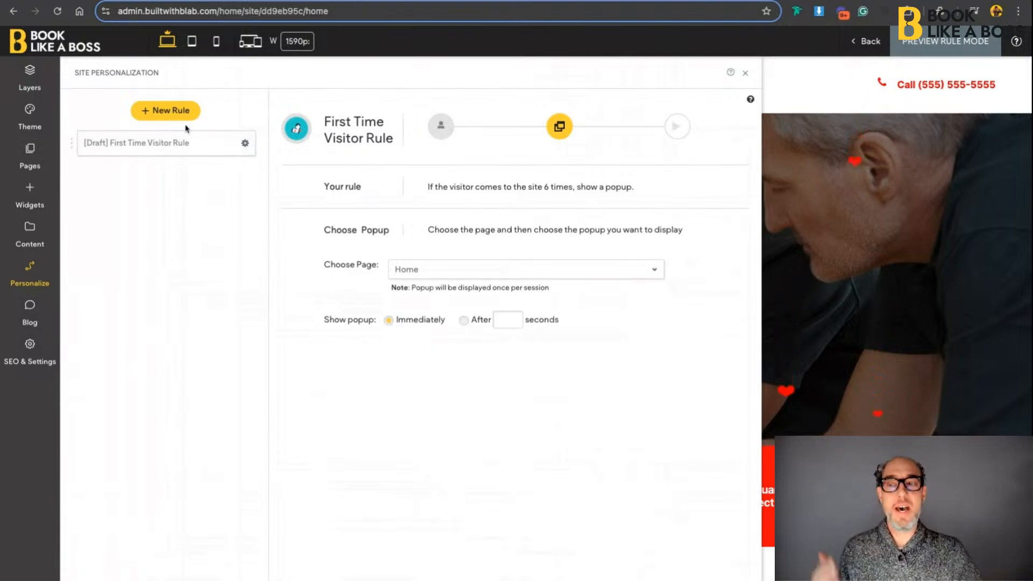
Start another new rule and look over the full list of rule templates
{"action": "left_click", "coordinate": [178, 109]}
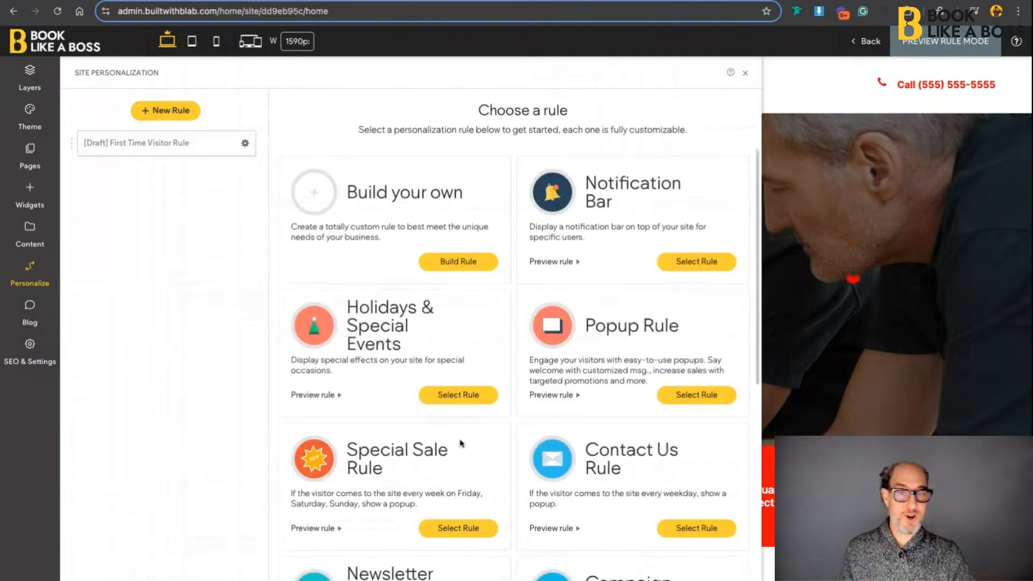
{"action": "scroll", "coordinate": [460, 443], "scroll_direction": "down", "scroll_amount": 7}
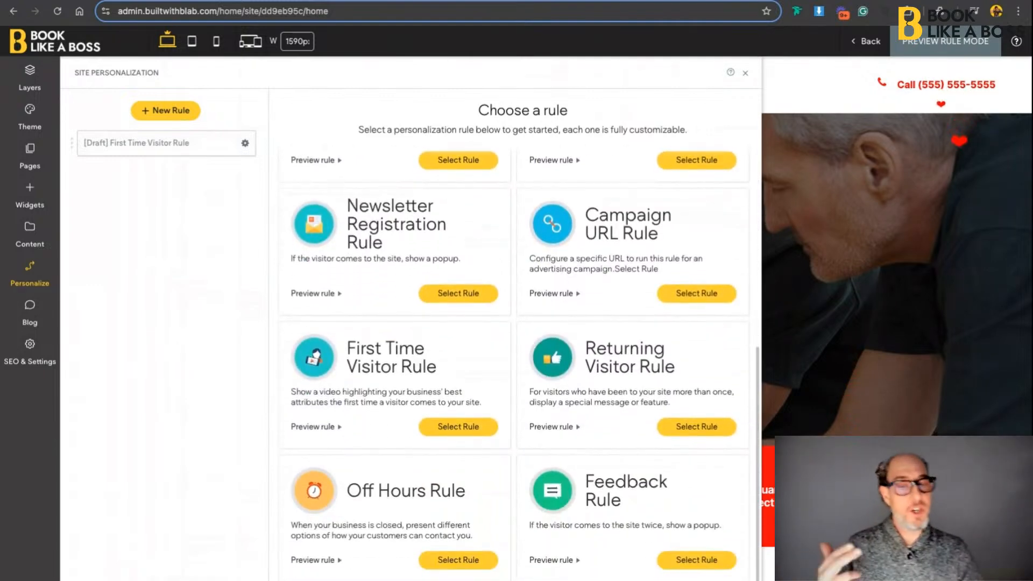
{"action": "scroll", "coordinate": [514, 365], "scroll_direction": "up", "scroll_amount": 7}
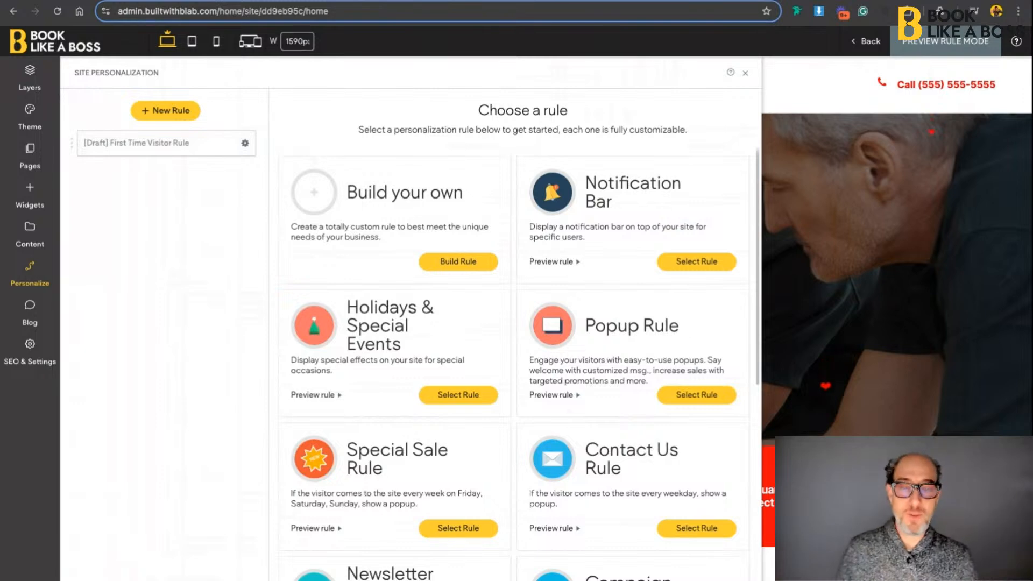
Delete the draft First Time Visitor Rule and close the site personalization settings
{"action": "left_click", "coordinate": [245, 143]}
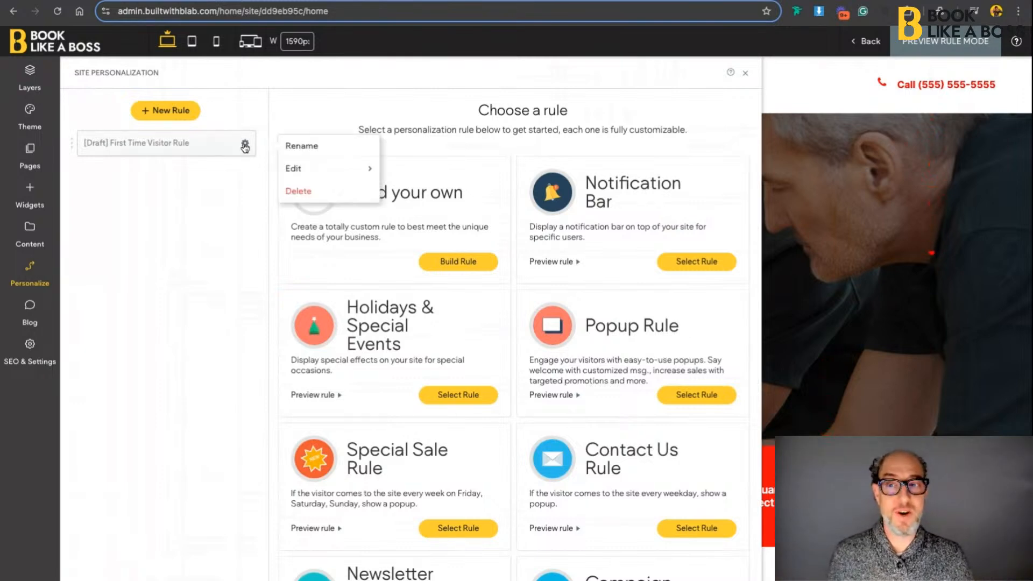
{"action": "left_click", "coordinate": [297, 193]}
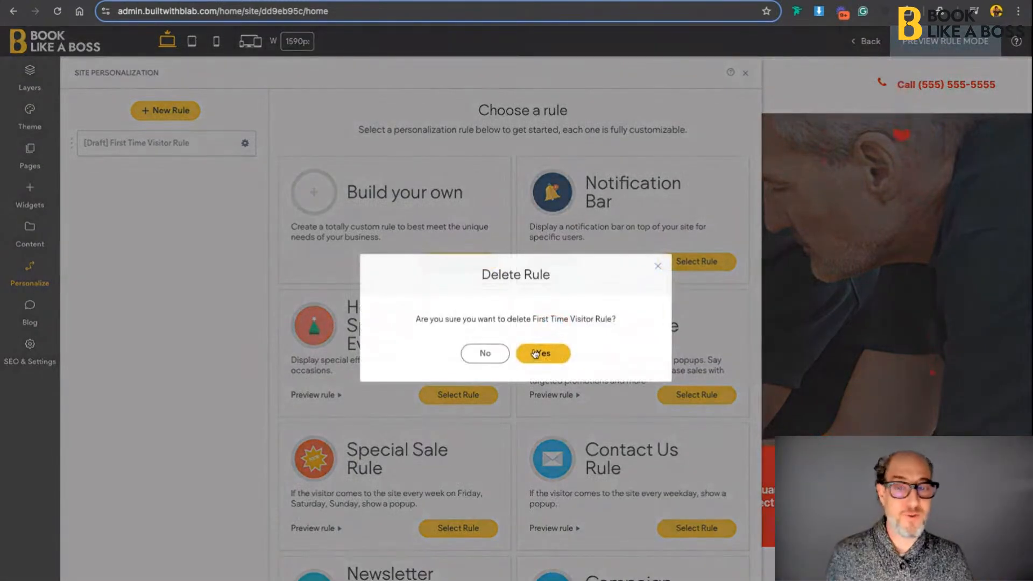
{"action": "left_click", "coordinate": [543, 353]}
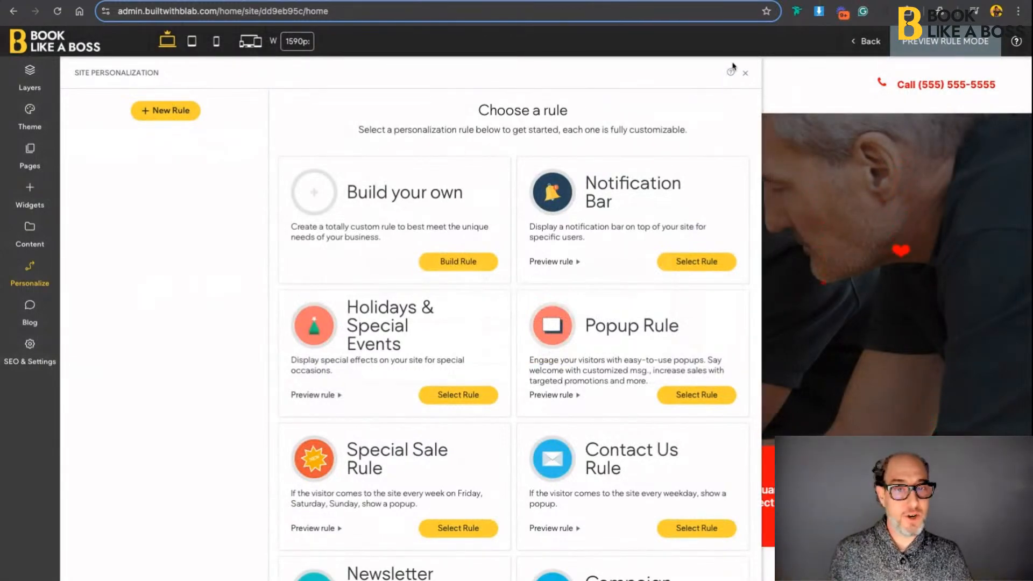
{"action": "left_click", "coordinate": [748, 74]}
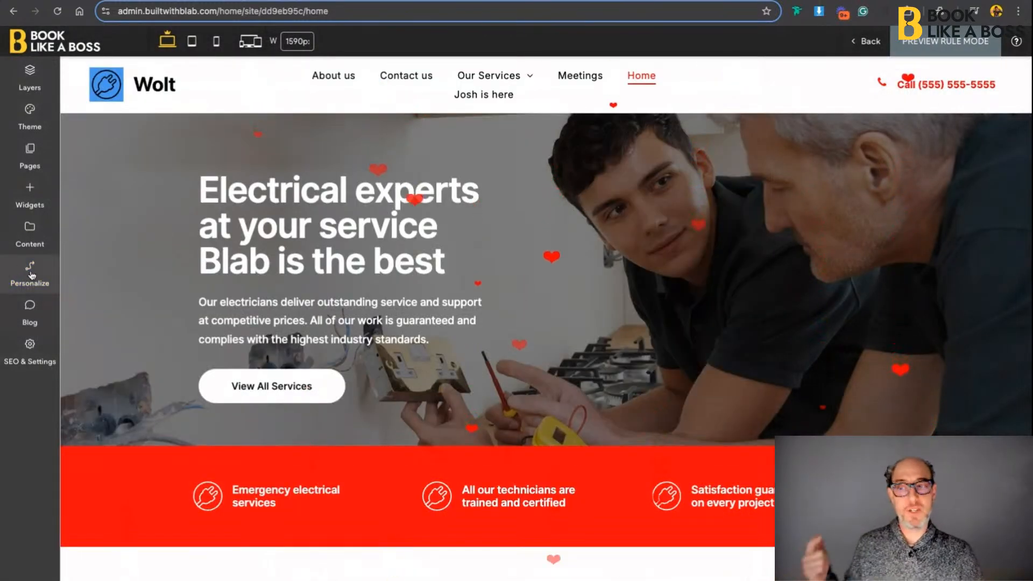
Reopen site personalization, review the rule templates once more, and close it
{"action": "left_click", "coordinate": [31, 274]}
{"action": "scroll", "coordinate": [391, 399], "scroll_direction": "down", "scroll_amount": 6}
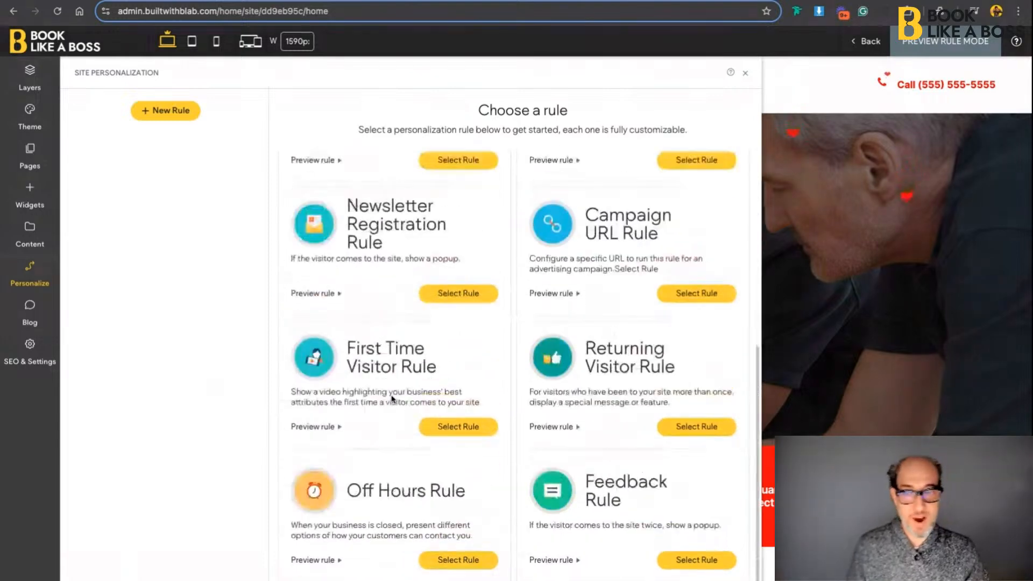
{"action": "scroll", "coordinate": [392, 399], "scroll_direction": "up", "scroll_amount": 6}
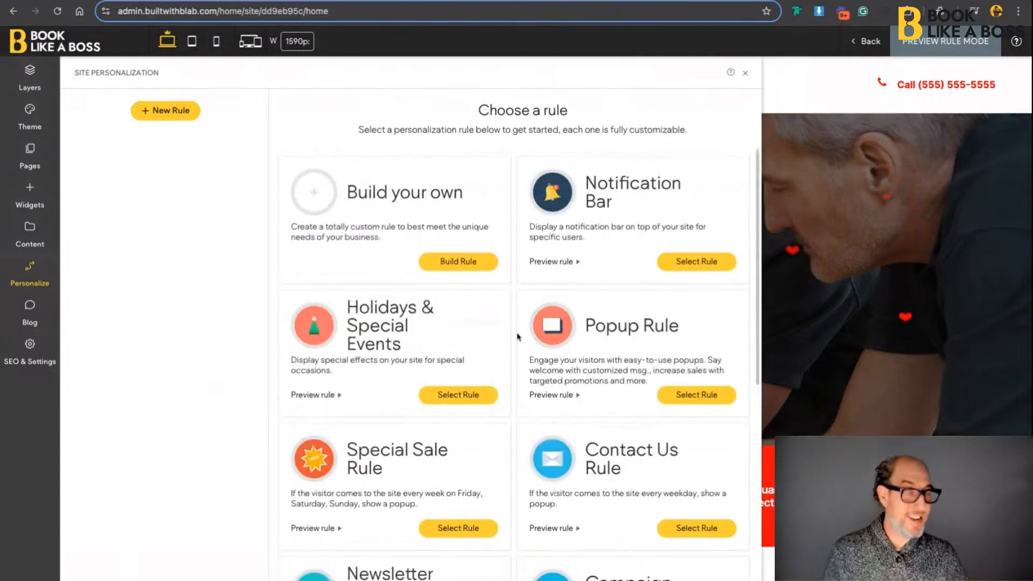
{"action": "left_click", "coordinate": [744, 74]}
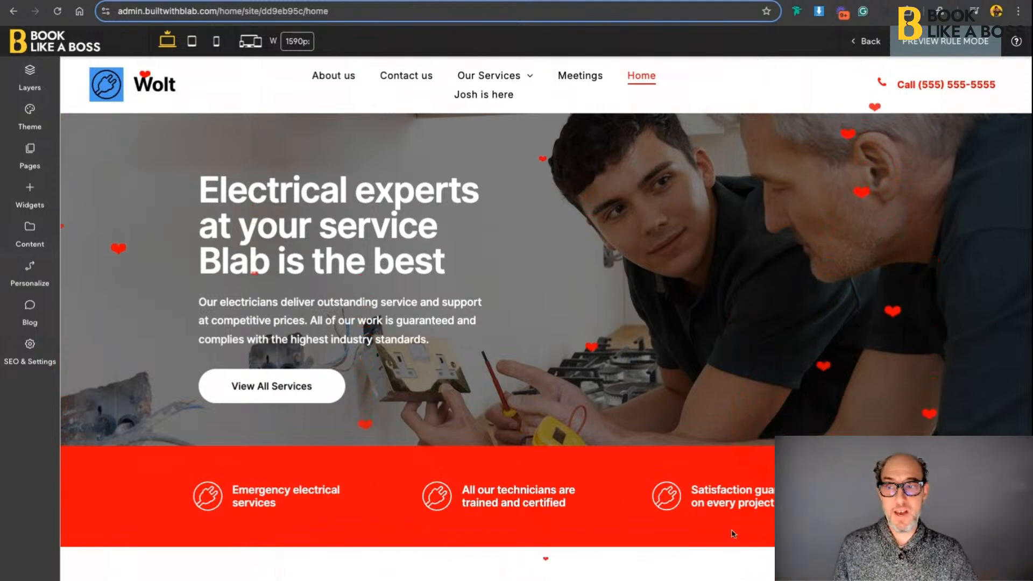
Open the blog manager and view the Import Posts option with its RSS feed URL field
{"action": "left_click", "coordinate": [33, 318]}
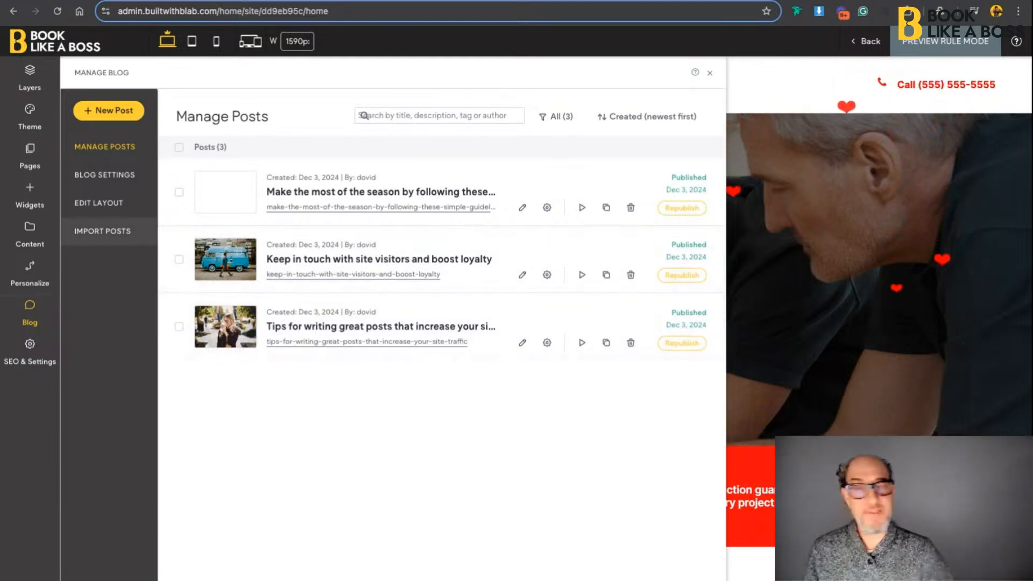
{"action": "left_click", "coordinate": [102, 231]}
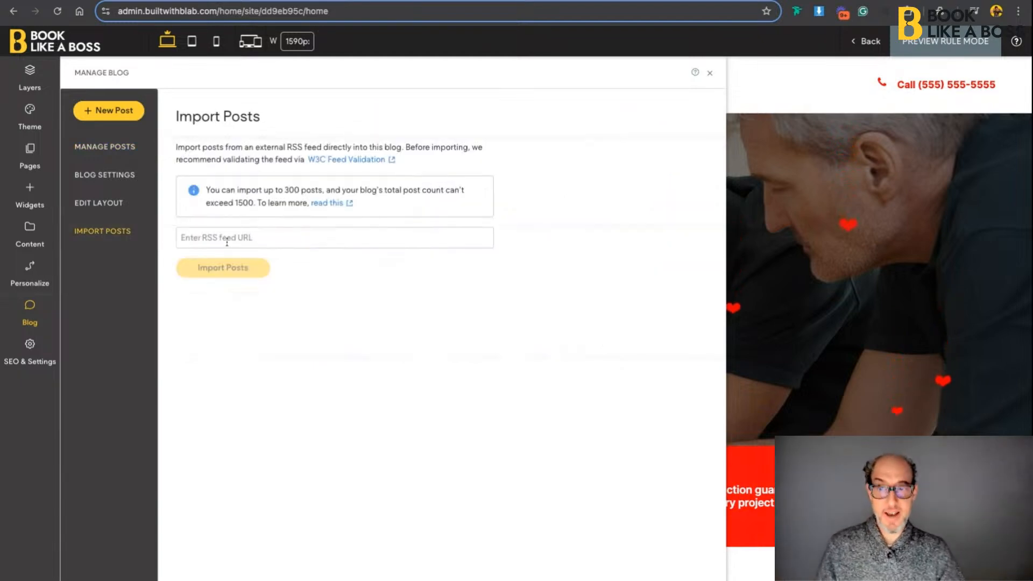
{"action": "left_click", "coordinate": [282, 243]}
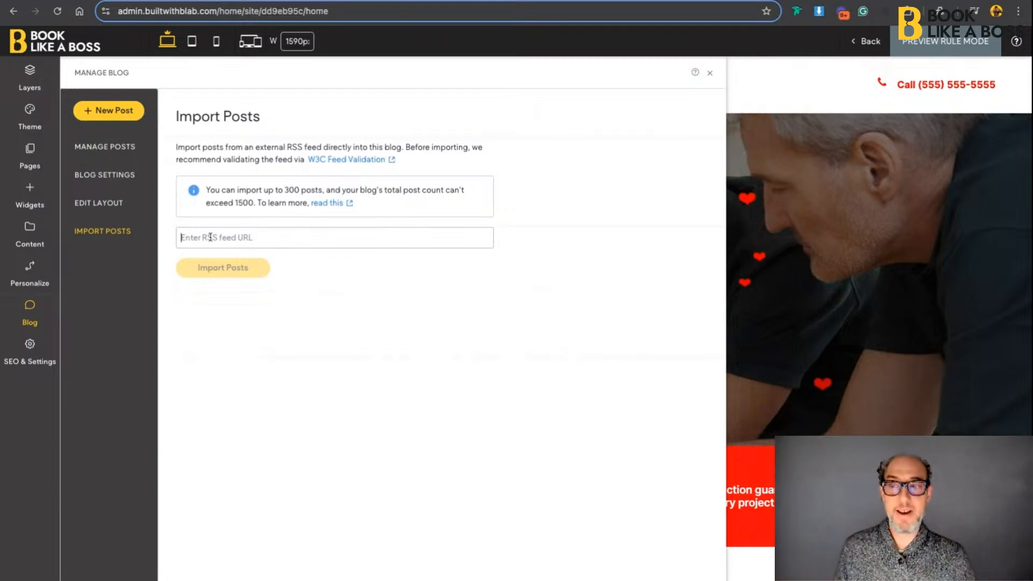
Open the blog layout for editing, dismiss the introduction, and examine the post title, subtitle, sharing and related-post sections
{"action": "left_click", "coordinate": [127, 202]}
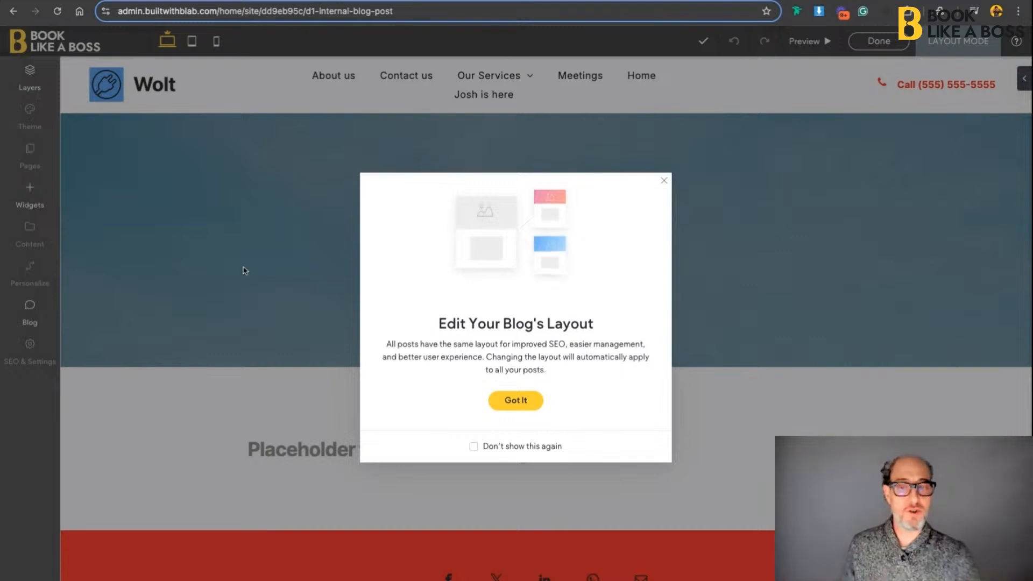
{"action": "left_click", "coordinate": [516, 401]}
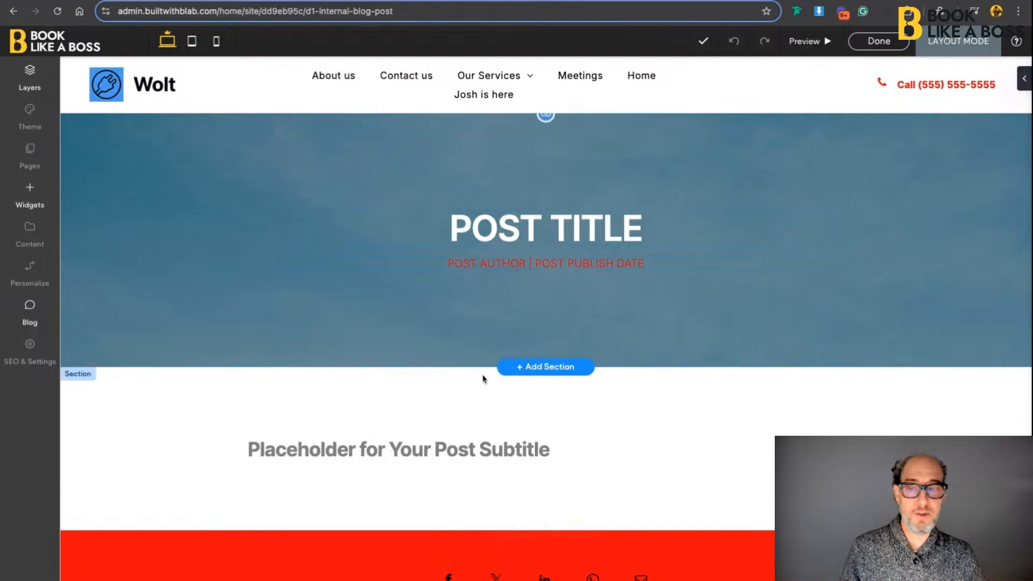
{"action": "scroll", "coordinate": [430, 430], "scroll_direction": "down", "scroll_amount": 2}
{"action": "left_click", "coordinate": [443, 341]}
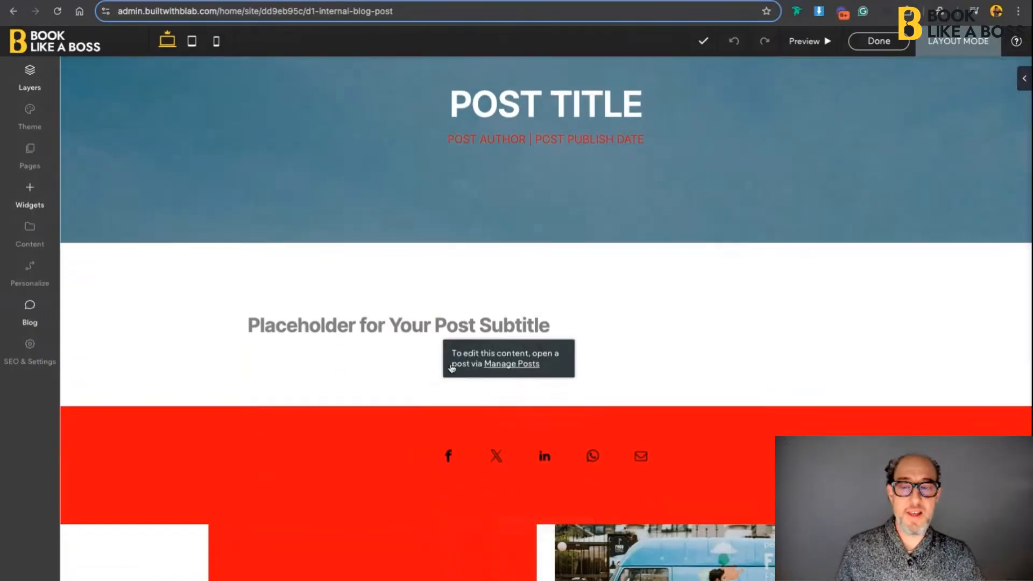
{"action": "scroll", "coordinate": [570, 237], "scroll_direction": "down", "scroll_amount": 4}
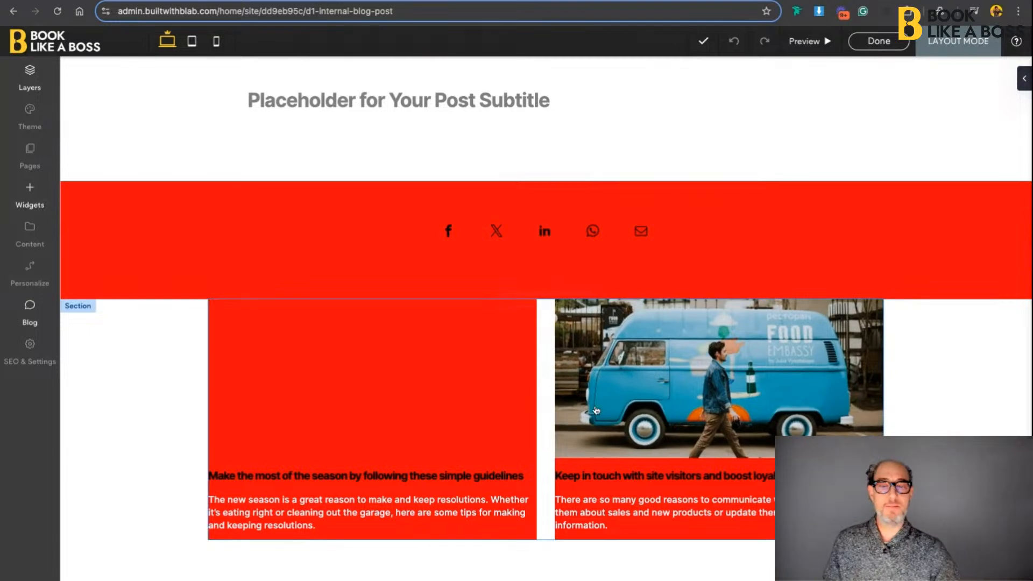
Delete the red section with the social sharing icons from the blog post layout
{"action": "scroll", "coordinate": [586, 232], "scroll_direction": "up", "scroll_amount": 2}
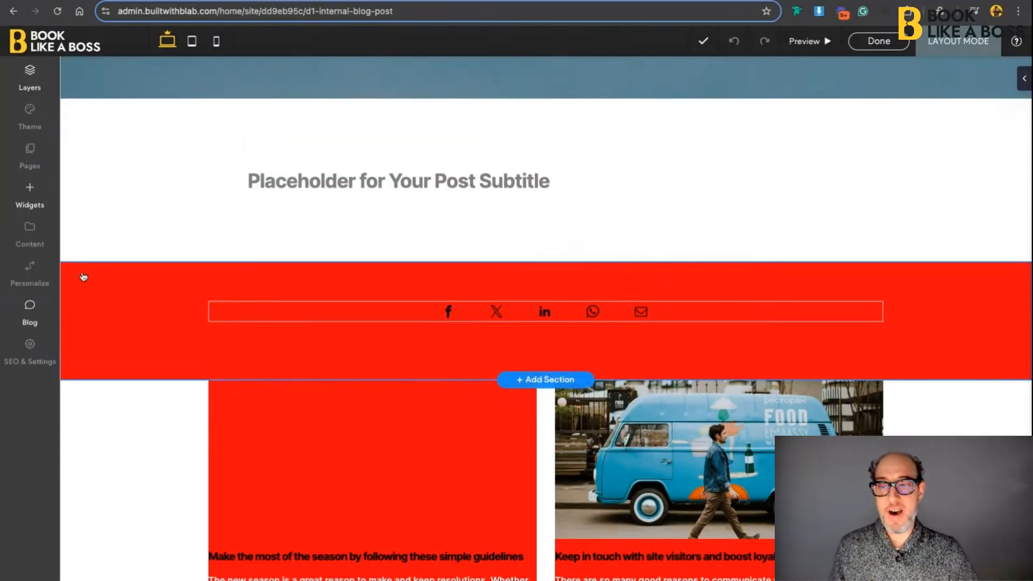
{"action": "left_click", "coordinate": [277, 280]}
{"action": "left_click", "coordinate": [317, 241]}
{"action": "scroll", "coordinate": [411, 295], "scroll_direction": "up", "scroll_amount": 6}
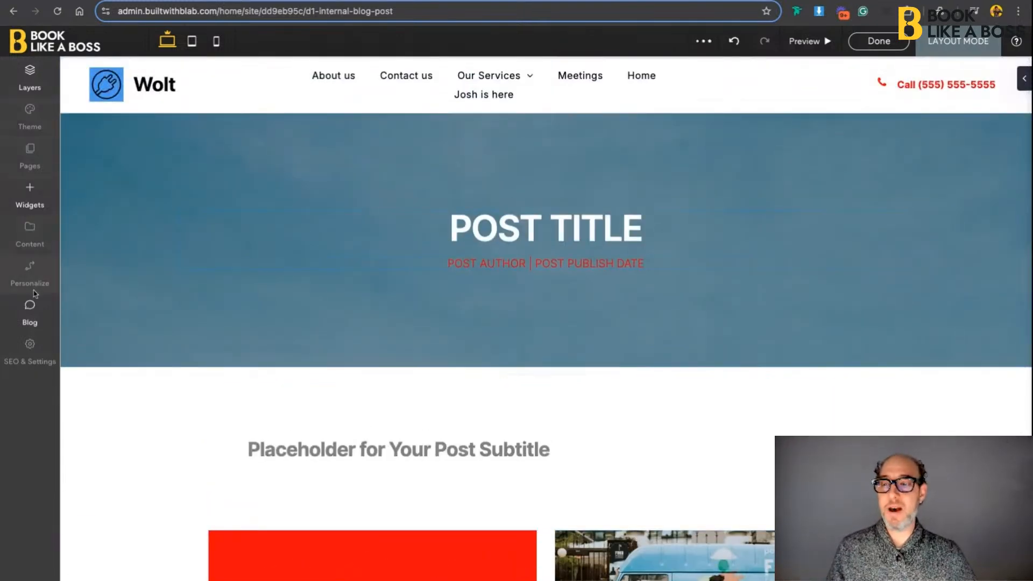
Open the post "Make the most of the season by following these simple guidelines" for editing and look through its content and related posts
{"action": "left_click", "coordinate": [30, 317]}
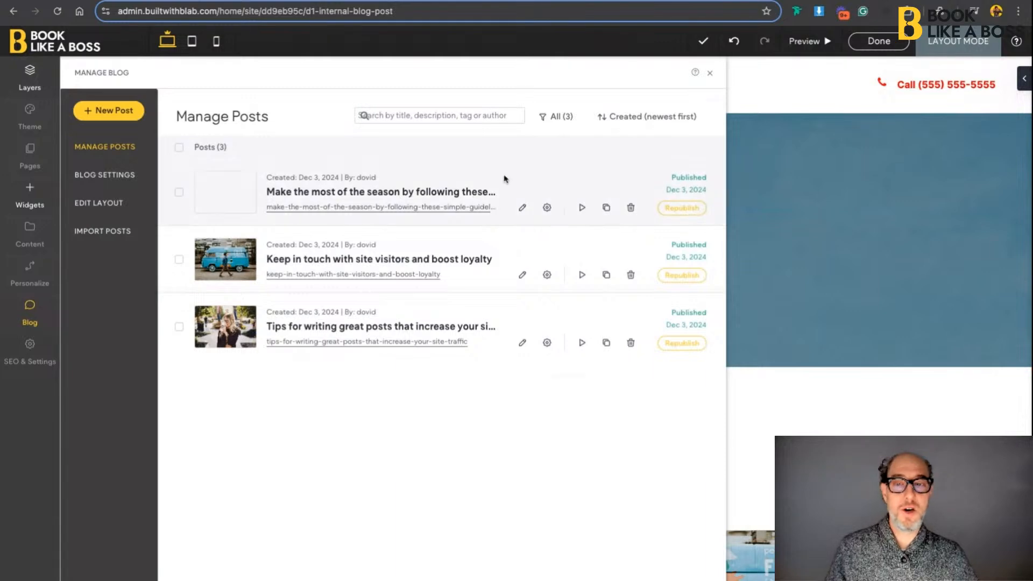
{"action": "left_click", "coordinate": [413, 197]}
{"action": "scroll", "coordinate": [569, 473], "scroll_direction": "down", "scroll_amount": 4}
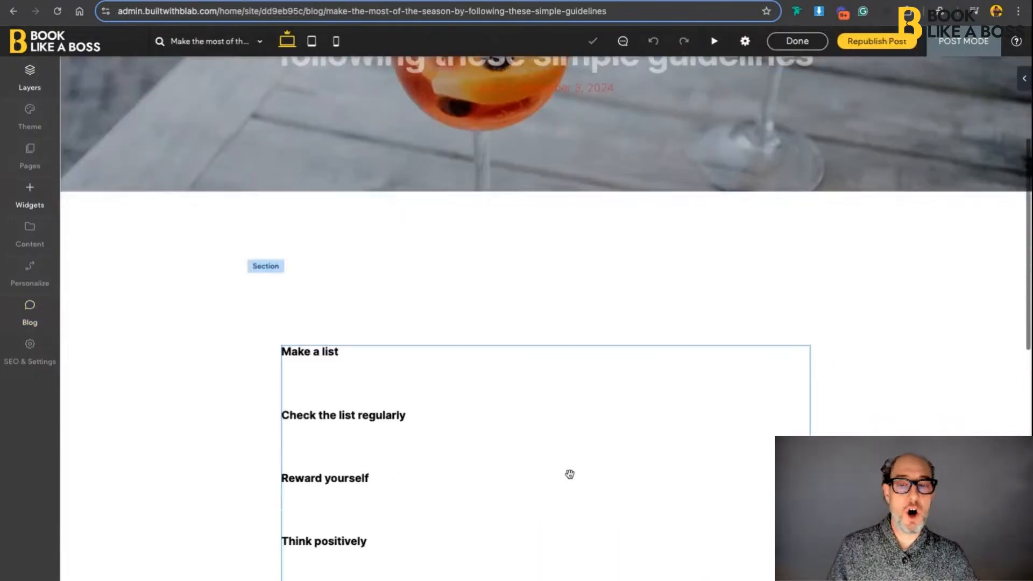
{"action": "scroll", "coordinate": [569, 473], "scroll_direction": "down", "scroll_amount": 8}
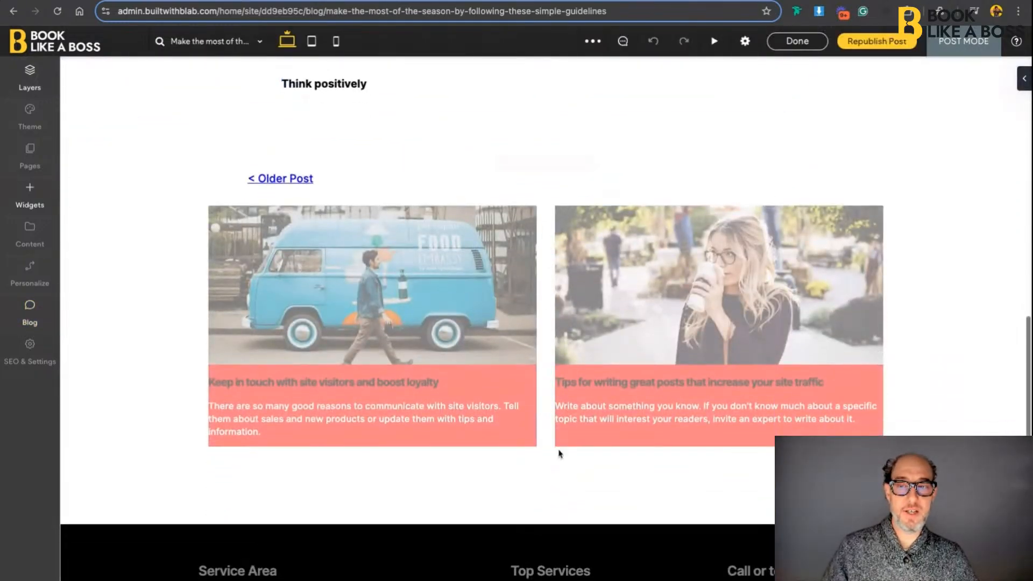
{"action": "scroll", "coordinate": [729, 151], "scroll_direction": "up", "scroll_amount": 9}
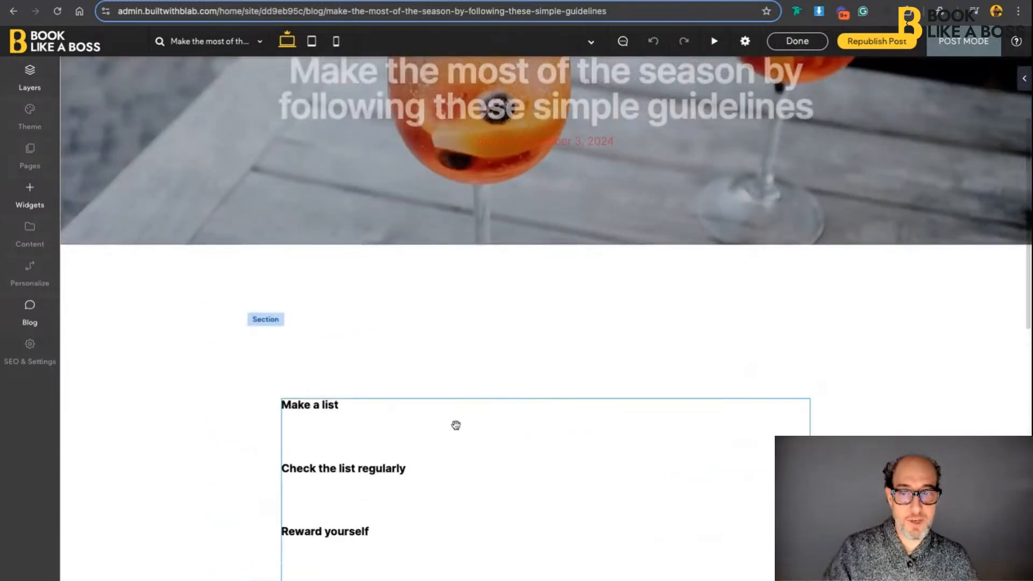
{"action": "scroll", "coordinate": [454, 425], "scroll_direction": "down", "scroll_amount": 5}
{"action": "scroll", "coordinate": [455, 427], "scroll_direction": "down", "scroll_amount": 4}
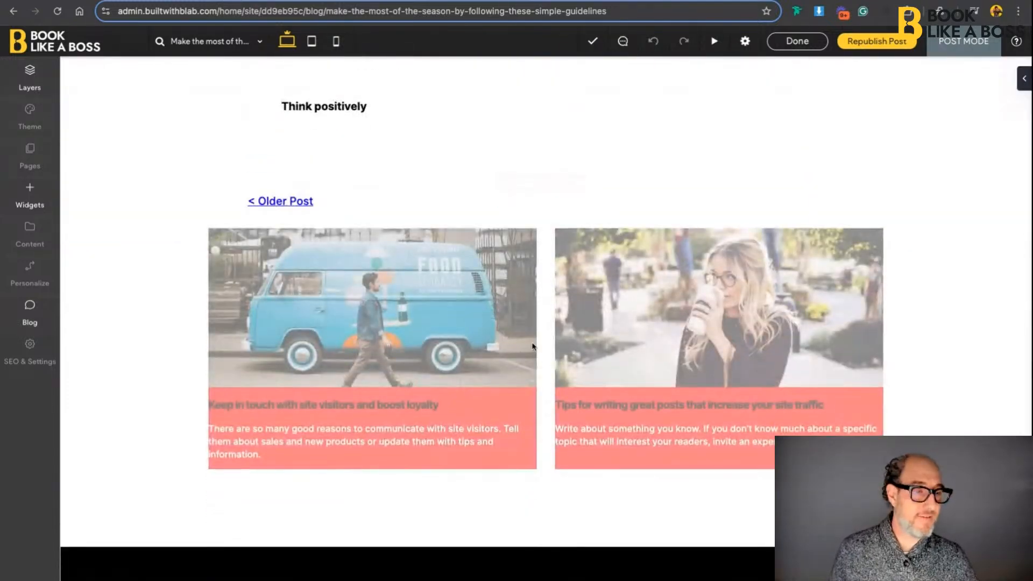
Return to the blog layout editor, dismissing its introduction, and check how the post subtitle placeholder can be edited
{"action": "scroll", "coordinate": [532, 346], "scroll_direction": "up", "scroll_amount": 12}
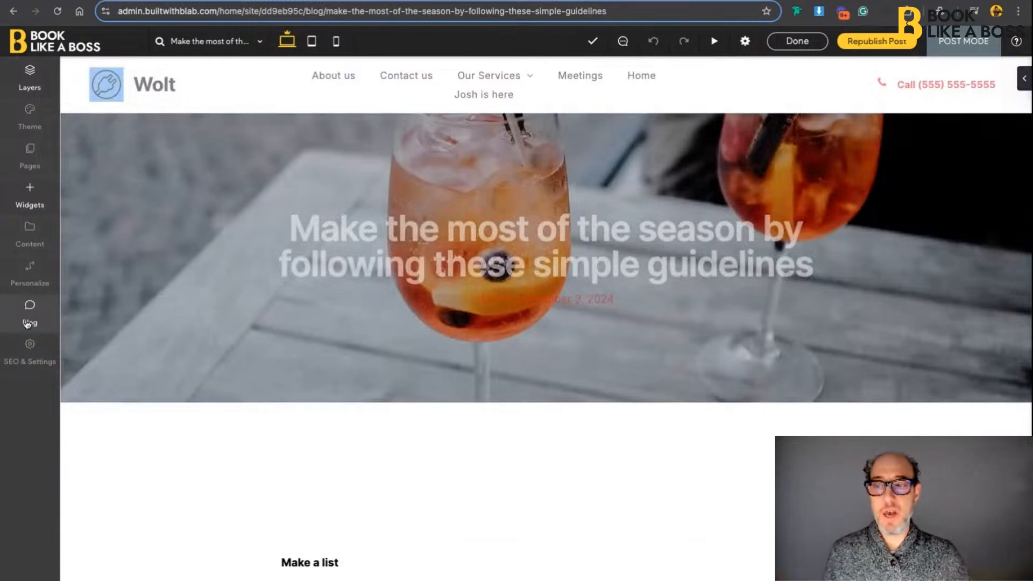
{"action": "left_click", "coordinate": [27, 323]}
{"action": "left_click", "coordinate": [113, 202]}
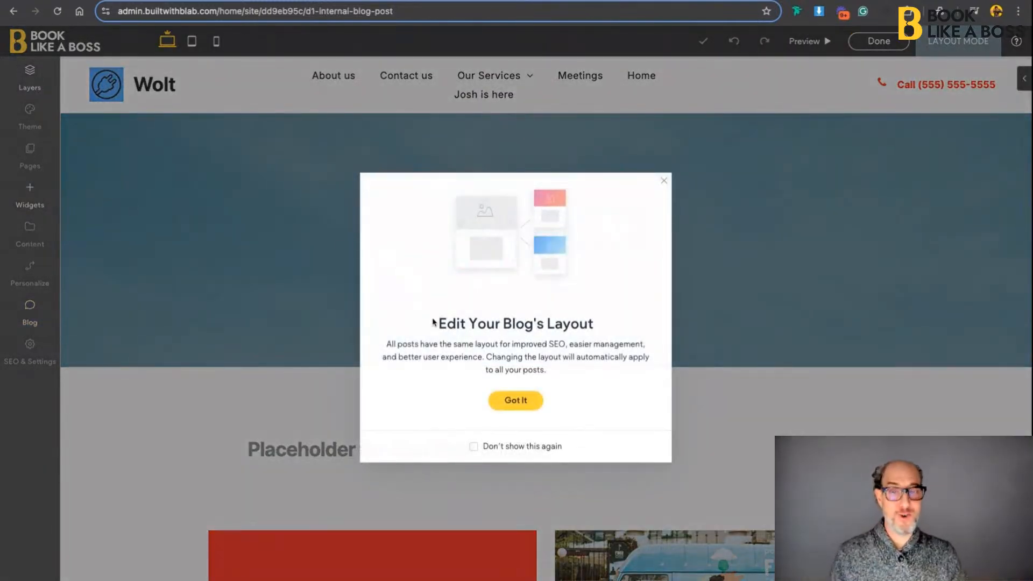
{"action": "left_click", "coordinate": [528, 404]}
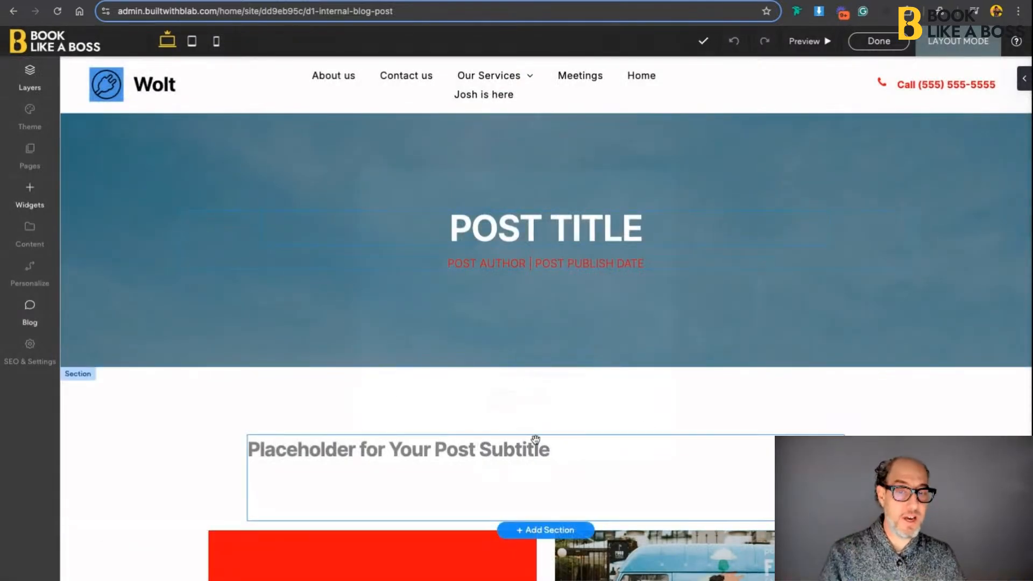
{"action": "scroll", "coordinate": [535, 439], "scroll_direction": "down", "scroll_amount": 2}
{"action": "left_click", "coordinate": [563, 355]}
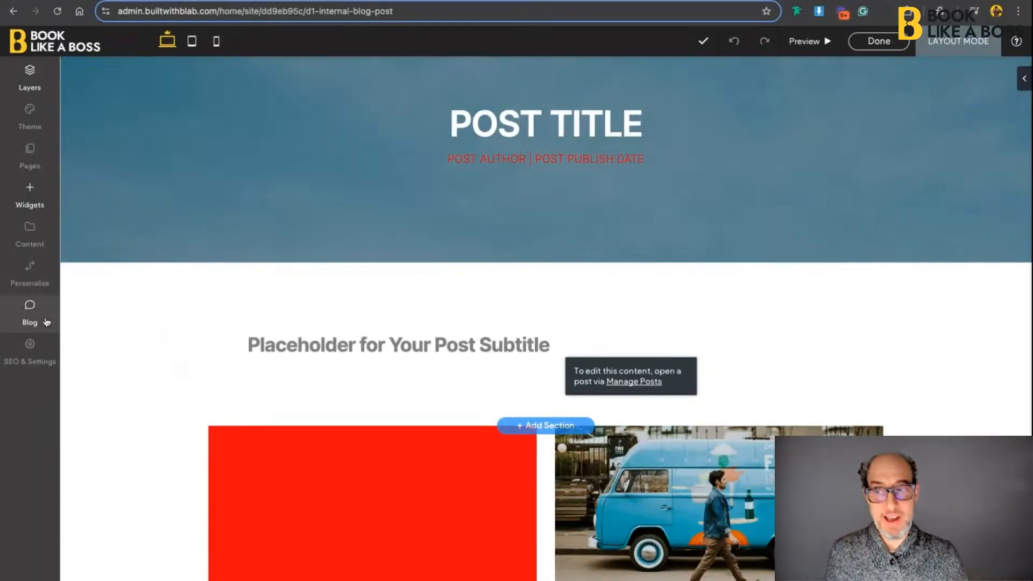
Open the blog settings and examine the next and previous post link texts and the RSS feed details
{"action": "left_click", "coordinate": [611, 383]}
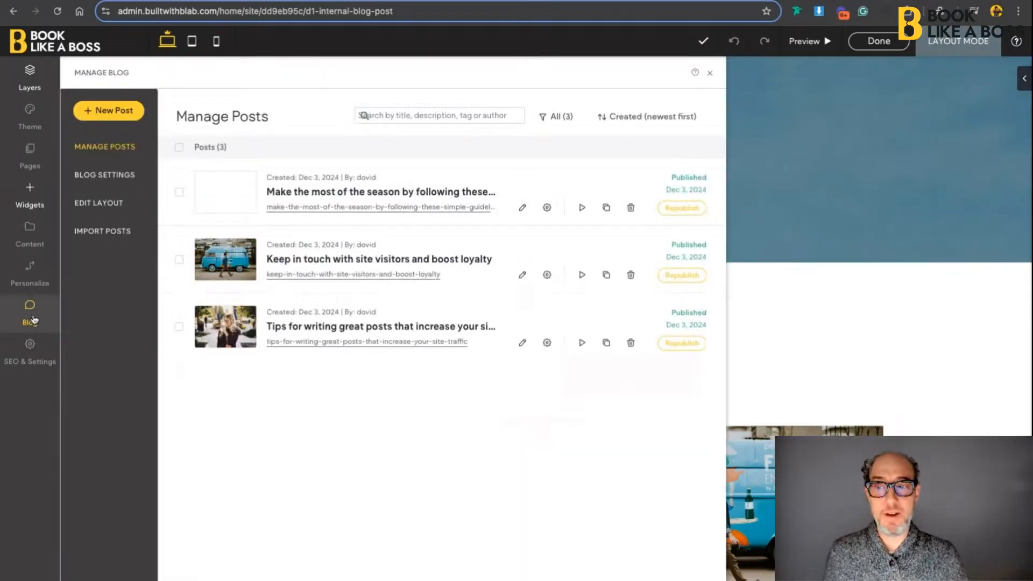
{"action": "left_click", "coordinate": [115, 176]}
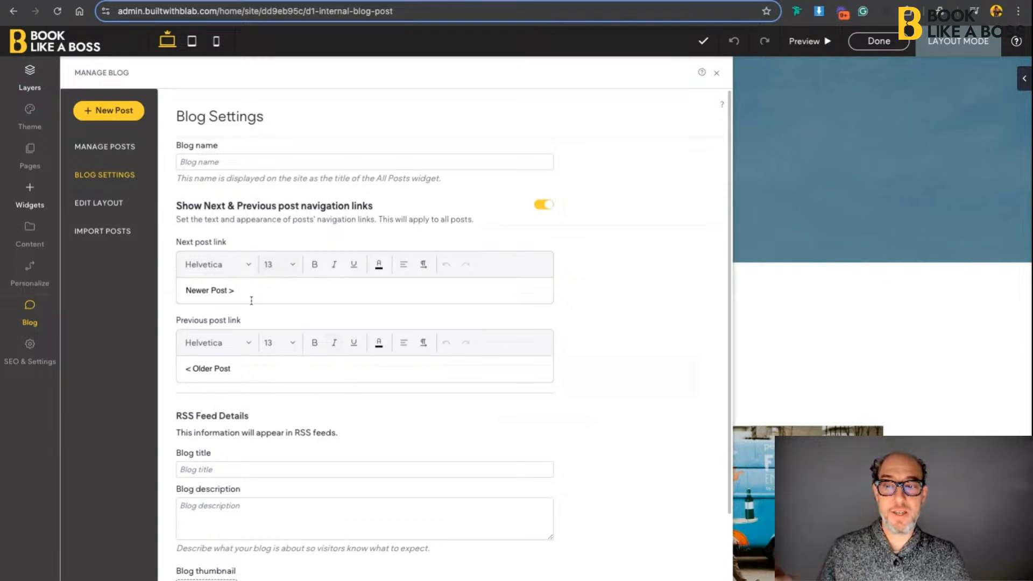
{"action": "left_click", "coordinate": [252, 301]}
{"action": "key", "text": "alt+shift+Left"}
{"action": "key", "text": "alt+shift+Left"}
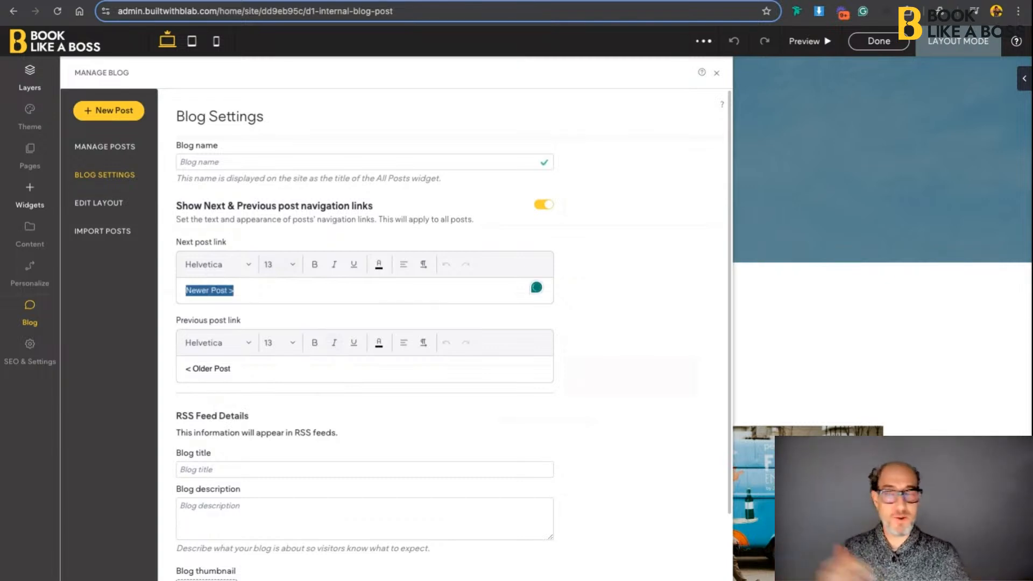
{"action": "scroll", "coordinate": [452, 322], "scroll_direction": "down", "scroll_amount": 2}
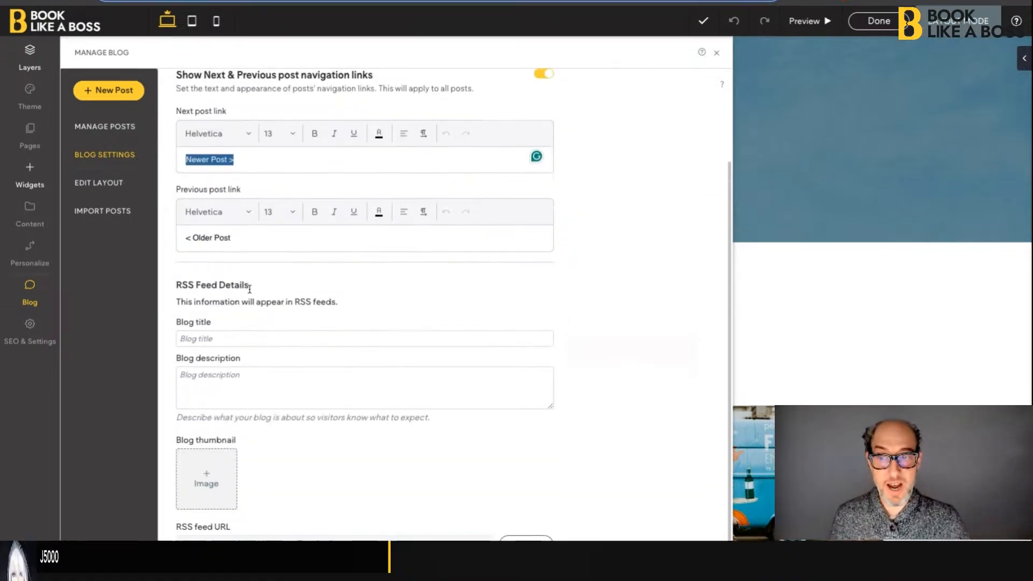
{"action": "triple_click", "coordinate": [249, 308]}
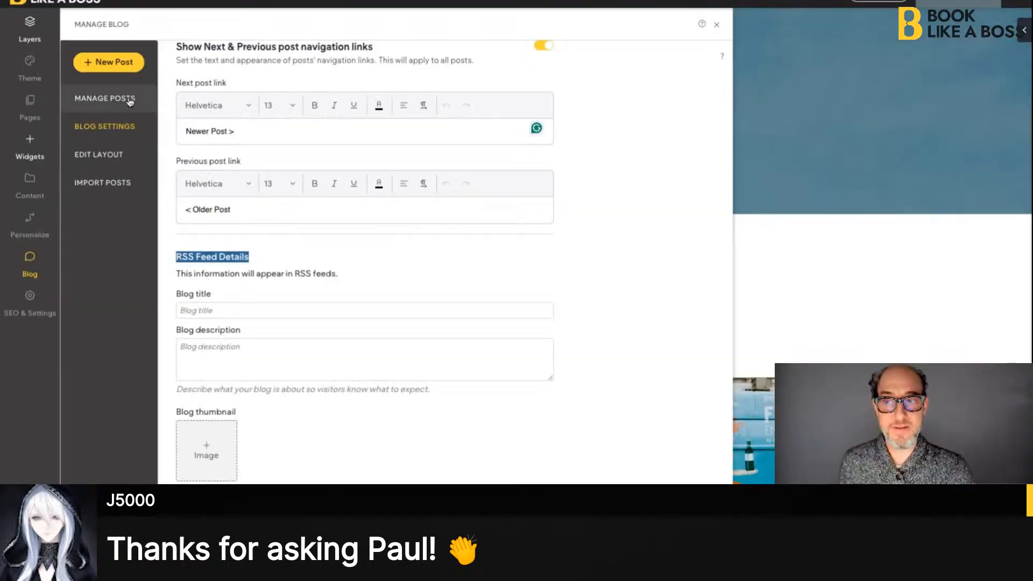
Open the post "Tips for writing great posts that increase your site traffic" for editing and select its text block under the image
{"action": "left_click", "coordinate": [129, 101]}
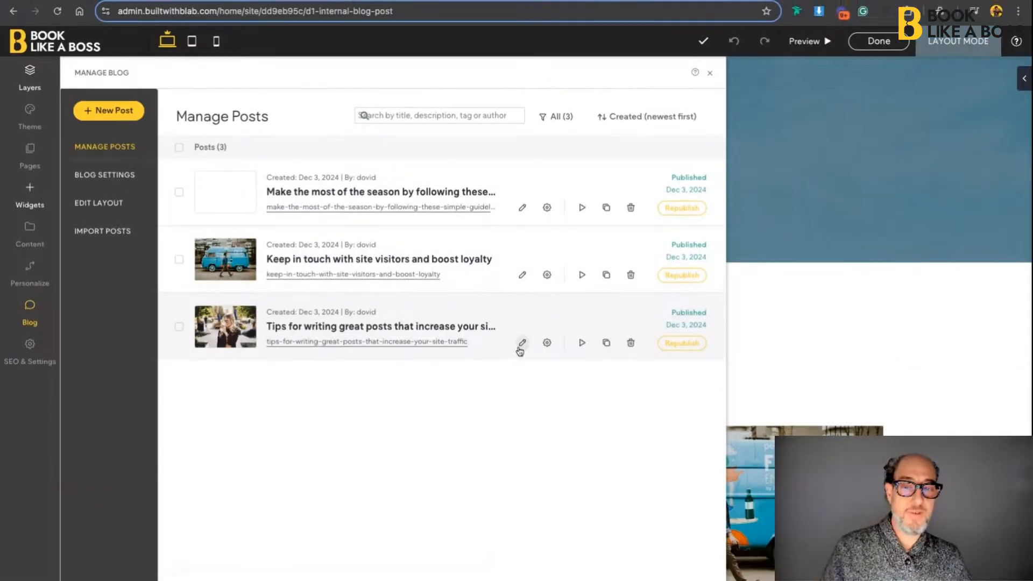
{"action": "scroll", "coordinate": [520, 351], "scroll_direction": "up", "scroll_amount": 5}
{"action": "scroll", "coordinate": [521, 352], "scroll_direction": "down", "scroll_amount": 5}
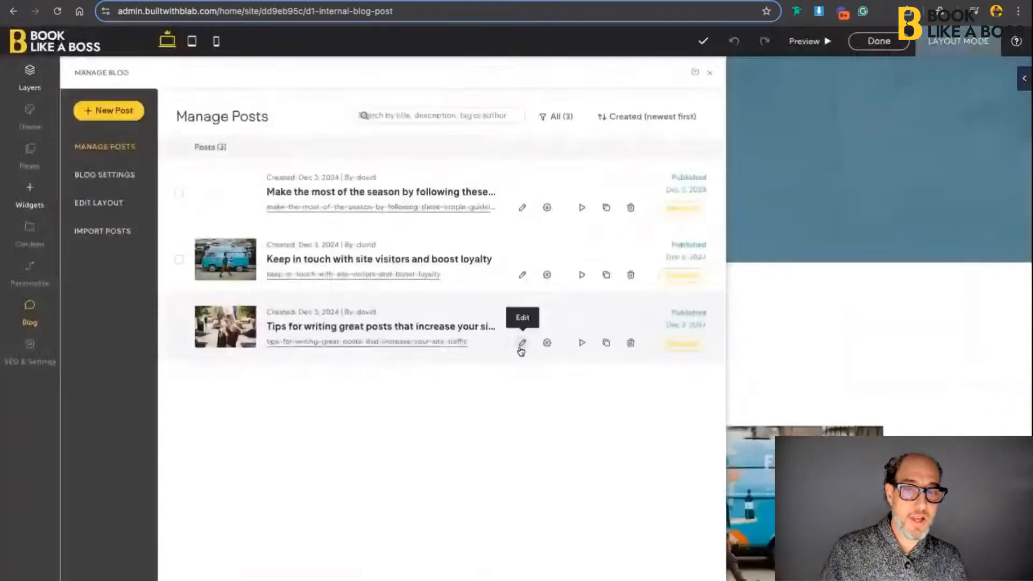
{"action": "left_click", "coordinate": [521, 342]}
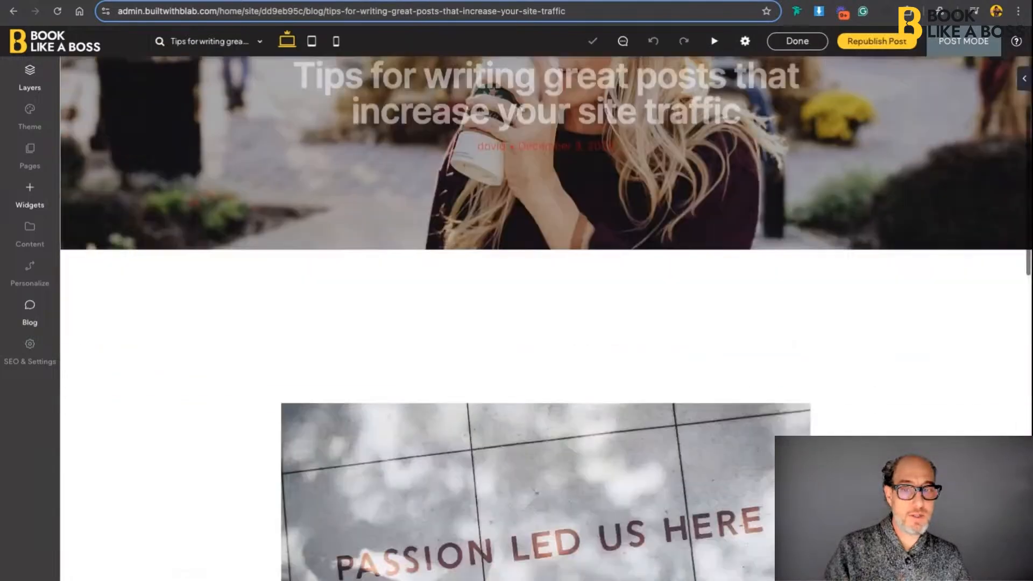
{"action": "scroll", "coordinate": [522, 342], "scroll_direction": "down", "scroll_amount": 5}
{"action": "left_click", "coordinate": [324, 420]}
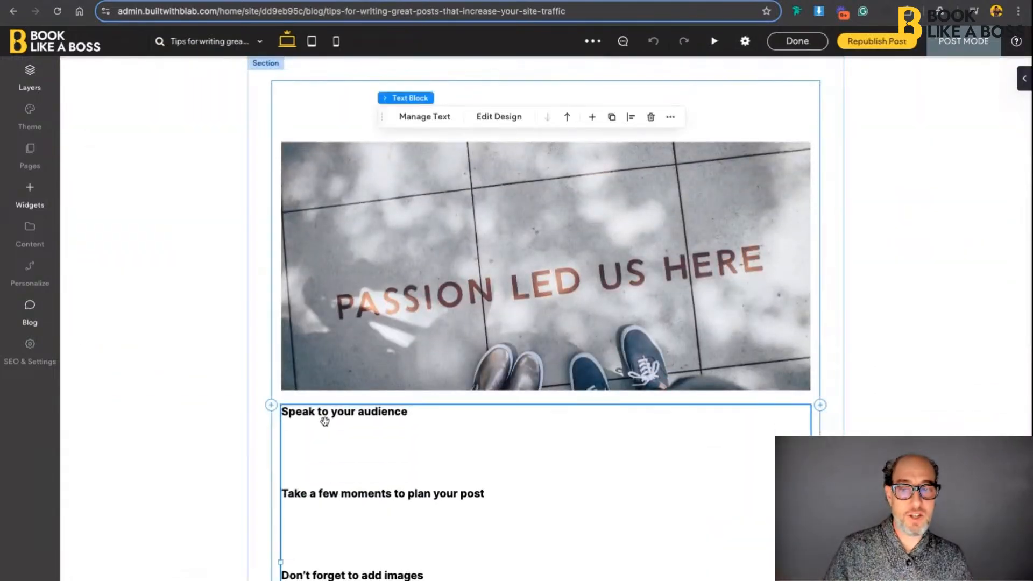
{"action": "scroll", "coordinate": [513, 332], "scroll_direction": "up", "scroll_amount": 6}
Open the settings of the post "Make the most of the season by following these simple guidelines" and review its status, details and SEO fields
{"action": "left_click", "coordinate": [30, 311]}
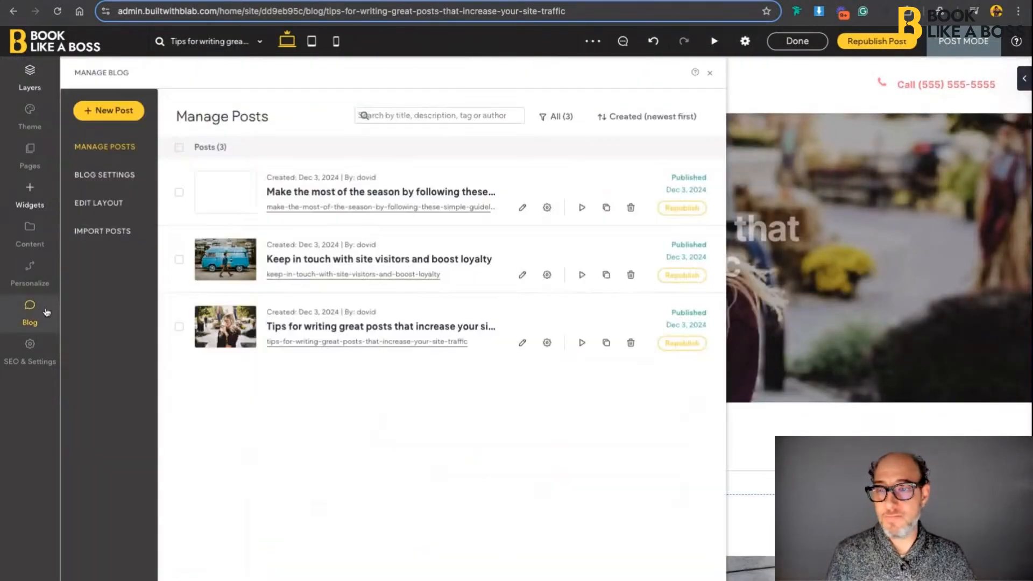
{"action": "left_click", "coordinate": [547, 209]}
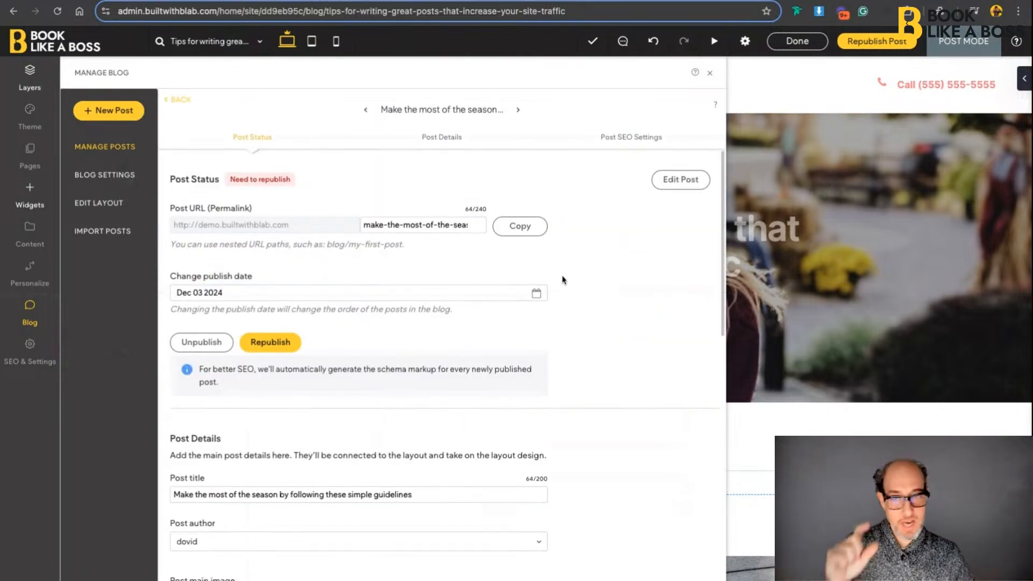
{"action": "scroll", "coordinate": [564, 361], "scroll_direction": "down", "scroll_amount": 2}
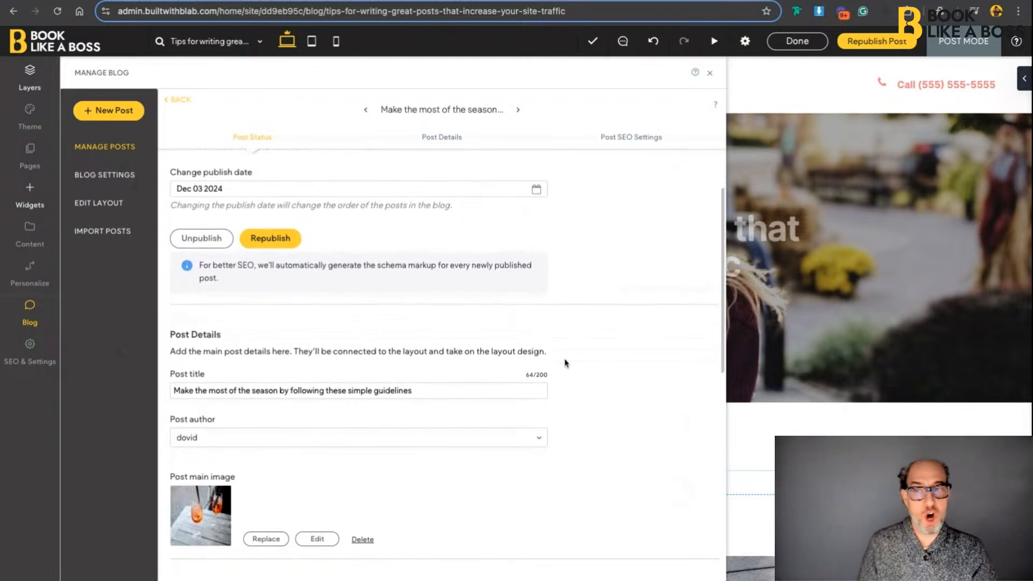
{"action": "scroll", "coordinate": [565, 363], "scroll_direction": "up", "scroll_amount": 1}
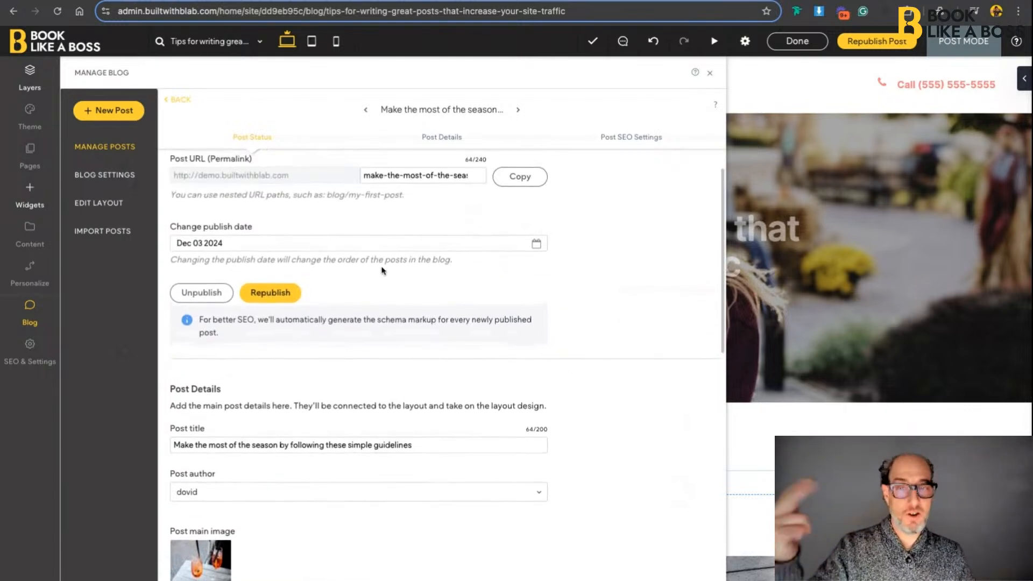
{"action": "scroll", "coordinate": [383, 269], "scroll_direction": "down", "scroll_amount": 2}
{"action": "scroll", "coordinate": [383, 269], "scroll_direction": "down", "scroll_amount": 4}
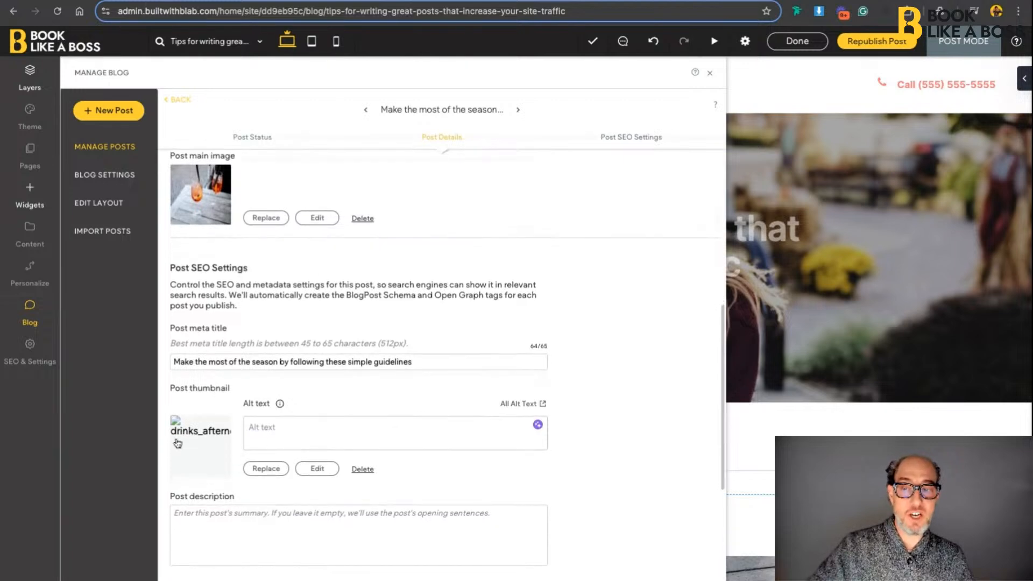
{"action": "scroll", "coordinate": [351, 363], "scroll_direction": "down", "scroll_amount": 3}
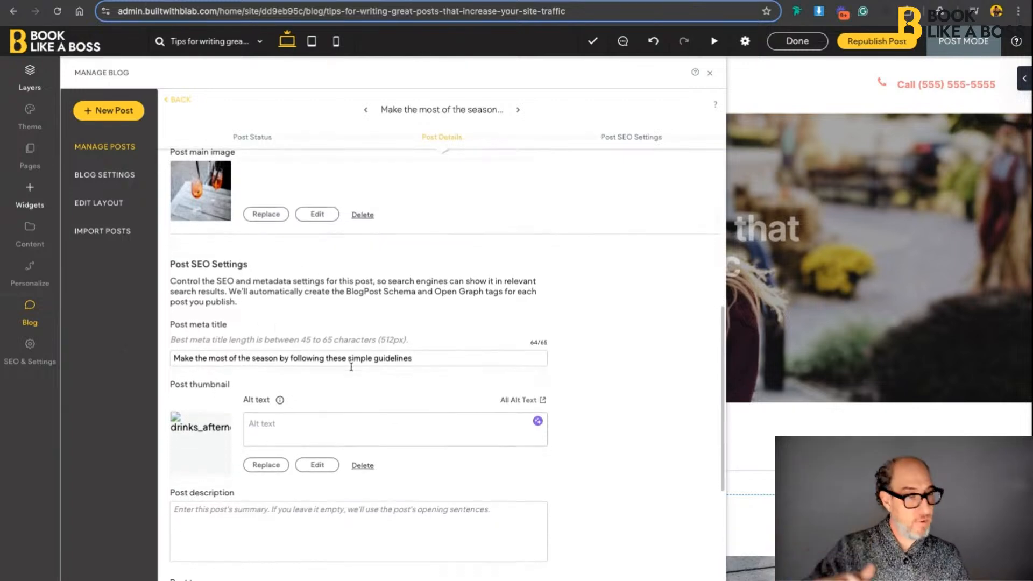
{"action": "scroll", "coordinate": [419, 331], "scroll_direction": "down", "scroll_amount": 3}
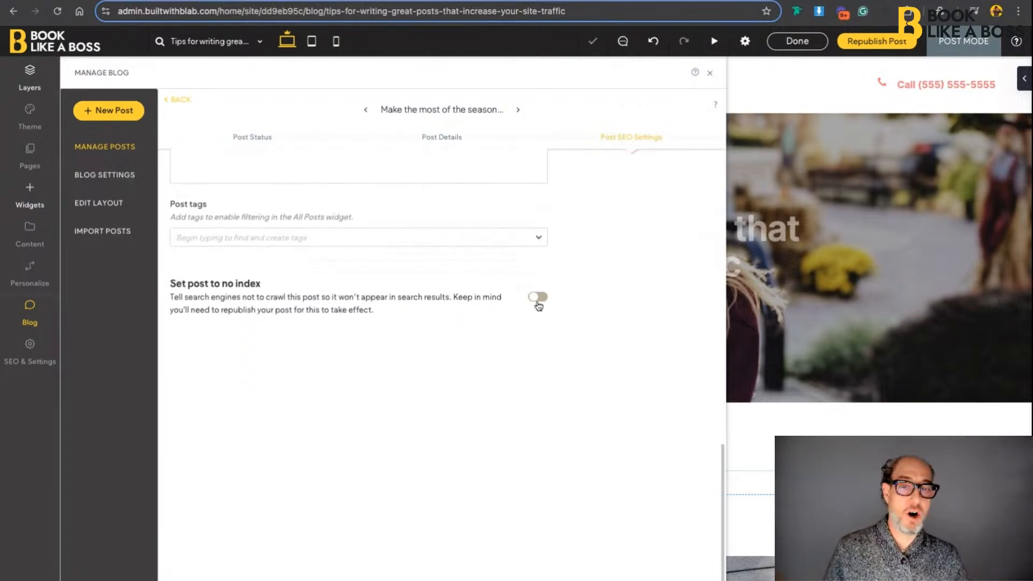
Switch the post's no-index setting on and back off
{"action": "left_click", "coordinate": [538, 304]}
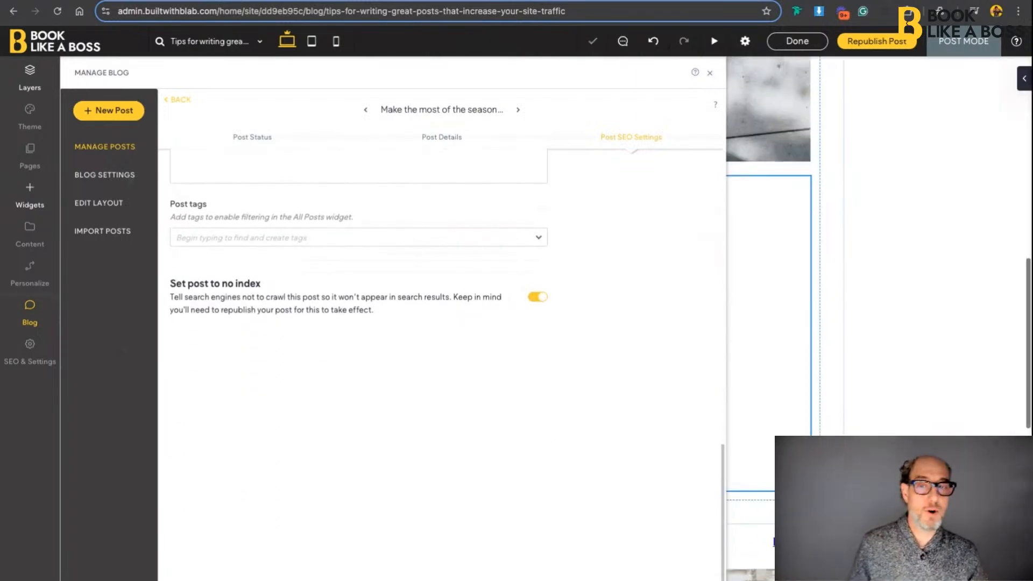
{"action": "left_click", "coordinate": [538, 296]}
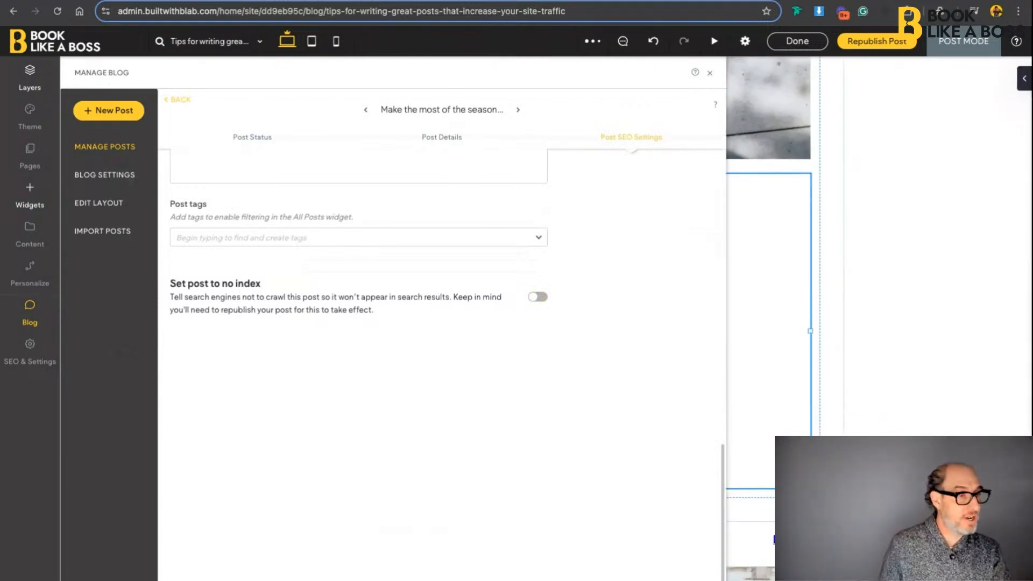
{"action": "scroll", "coordinate": [441, 345], "scroll_direction": "up", "scroll_amount": 15}
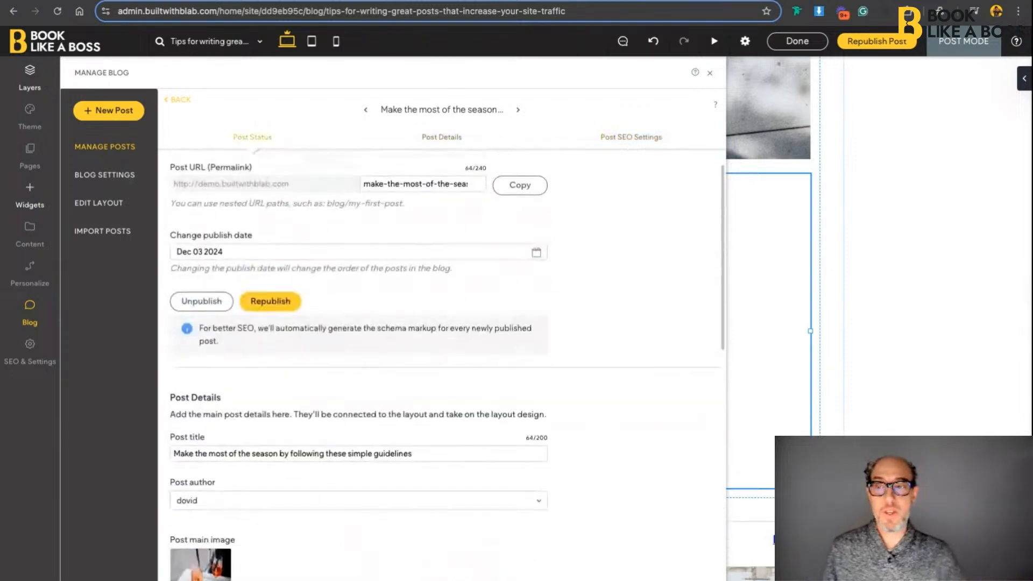
Preview the post "Keep in touch with site visitors and boost loyalty" from the list of posts and look through it
{"action": "left_click", "coordinate": [99, 148]}
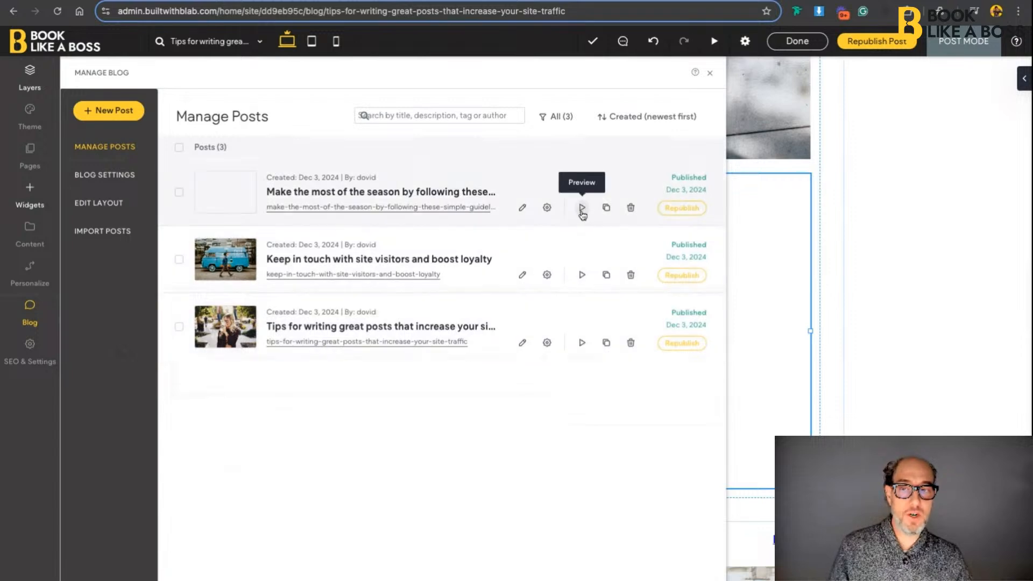
{"action": "left_click", "coordinate": [583, 278]}
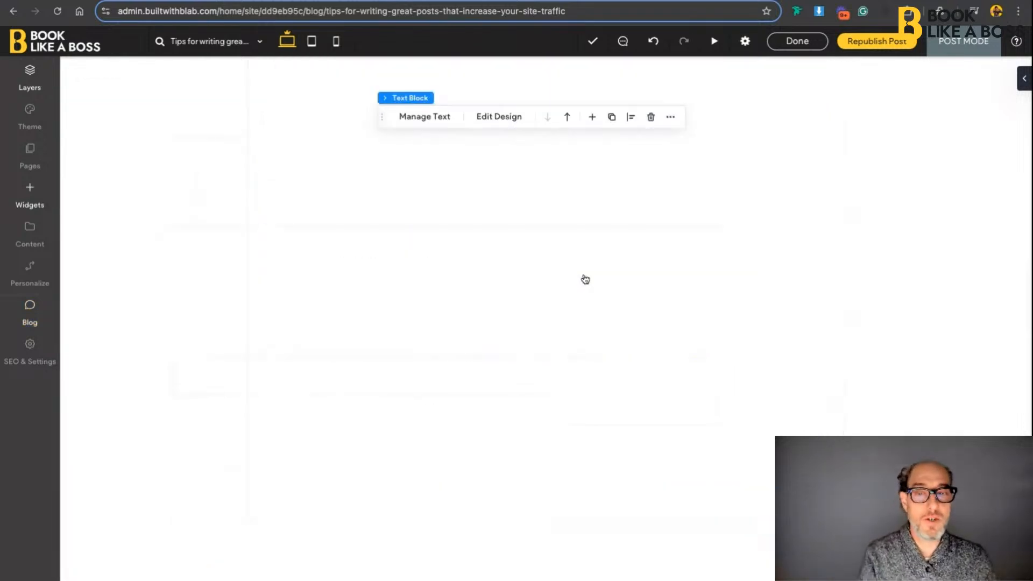
{"action": "scroll", "coordinate": [98, 182], "scroll_direction": "down", "scroll_amount": 15}
{"action": "scroll", "coordinate": [97, 181], "scroll_direction": "up", "scroll_amount": 15}
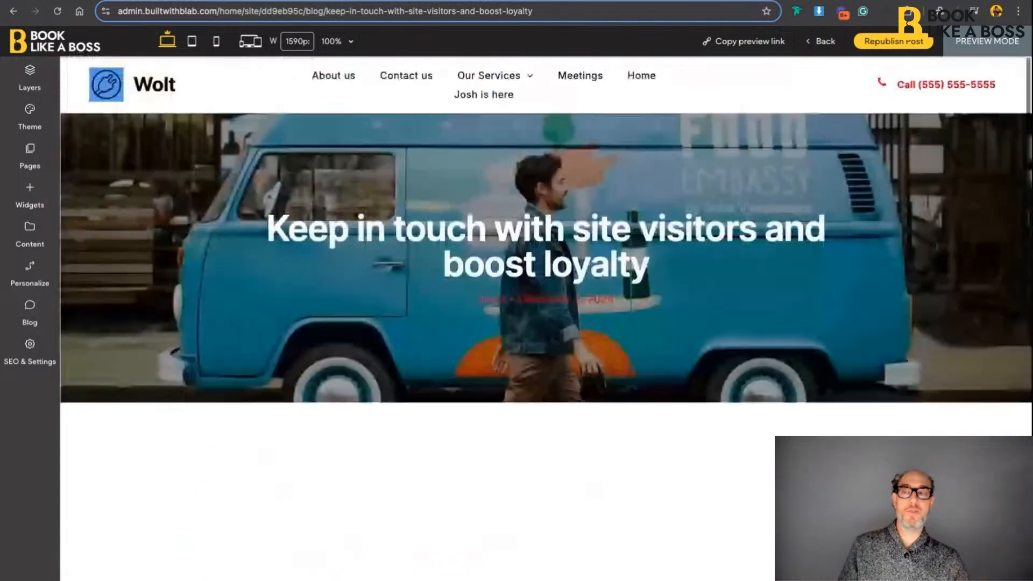
Open the SEO and site settings and examine the site icons, including the recommended size of the Open Graph image
{"action": "left_click", "coordinate": [31, 304]}
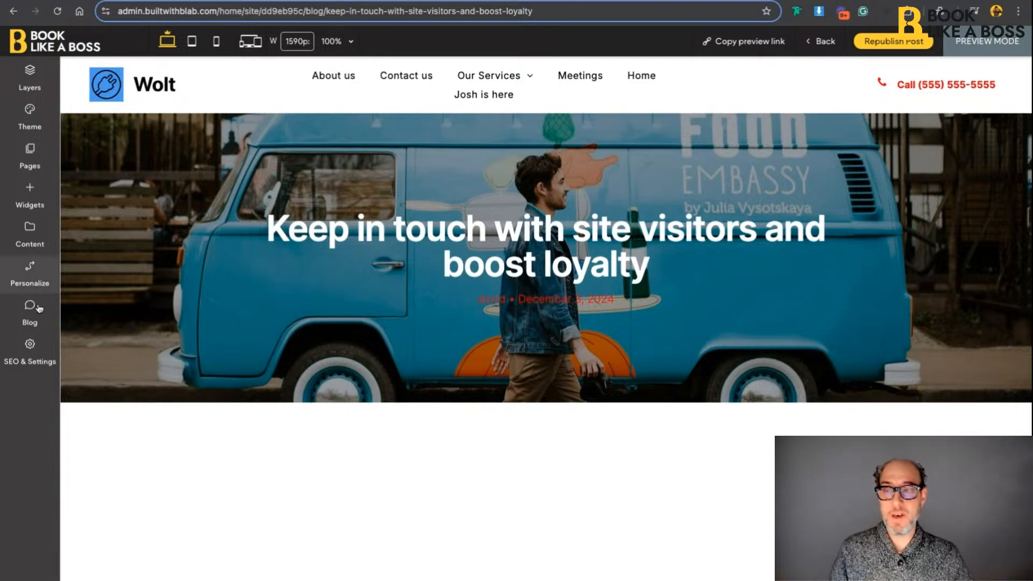
{"action": "left_click", "coordinate": [37, 356]}
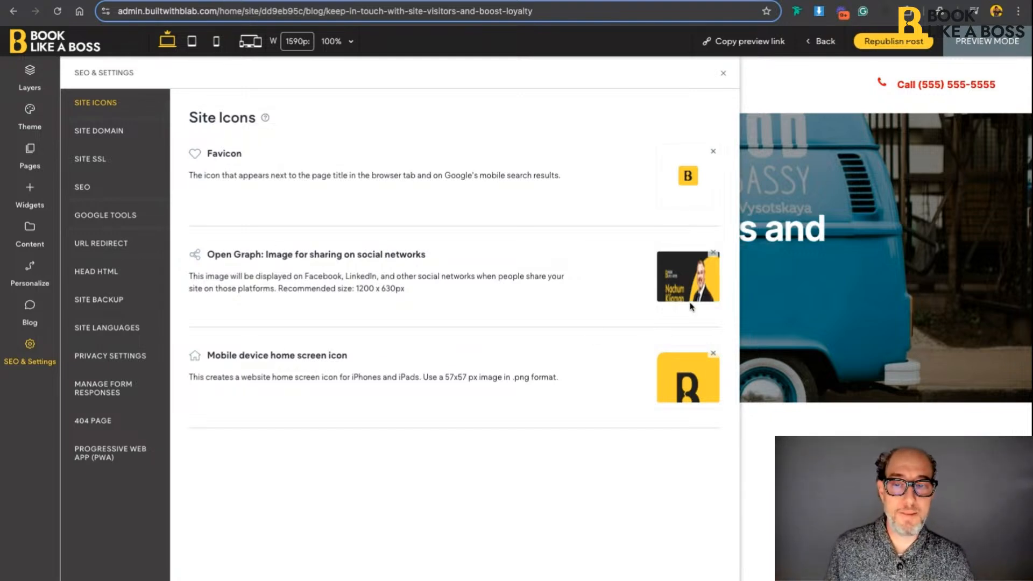
{"action": "left_click_drag", "start_coordinate": [356, 289], "coordinate": [405, 291]}
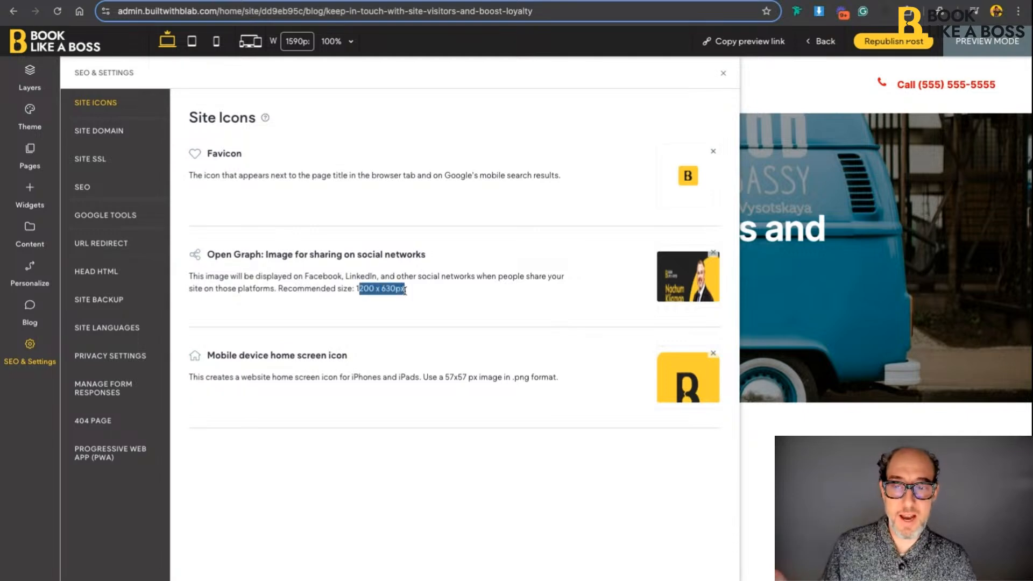
{"action": "left_click", "coordinate": [395, 306]}
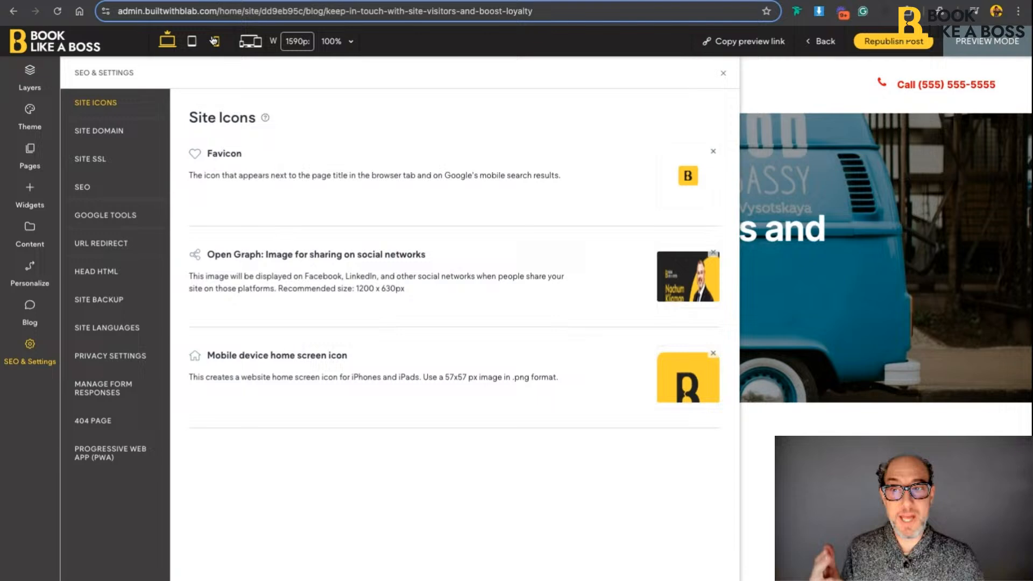
Preview the blog post at mobile size and at tablet size
{"action": "left_click", "coordinate": [214, 42]}
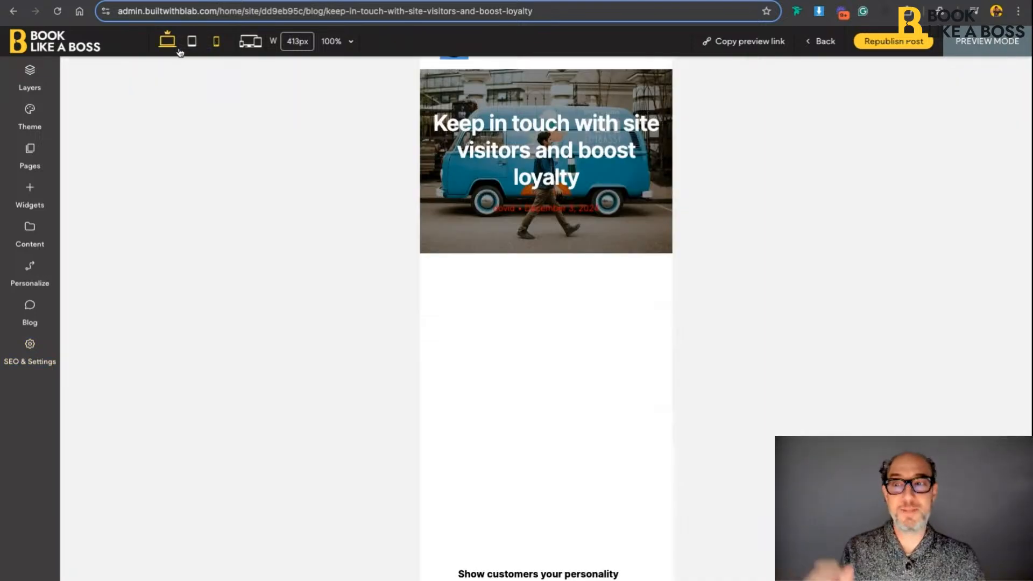
{"action": "left_click", "coordinate": [191, 41]}
Switch off Activate Progressive Web App in the site's PWA settings and close the settings
{"action": "left_click", "coordinate": [36, 358]}
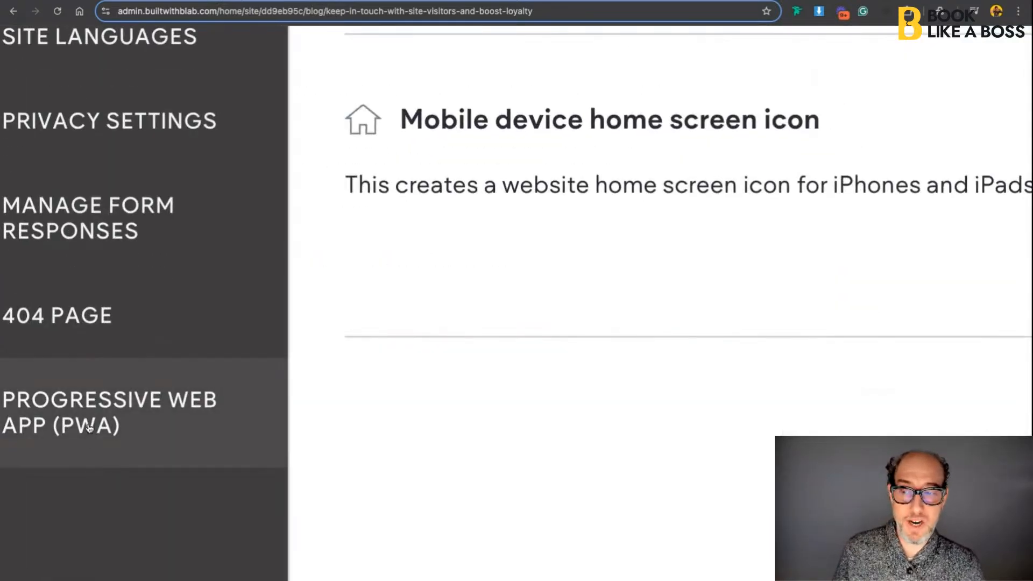
{"action": "left_click", "coordinate": [89, 427]}
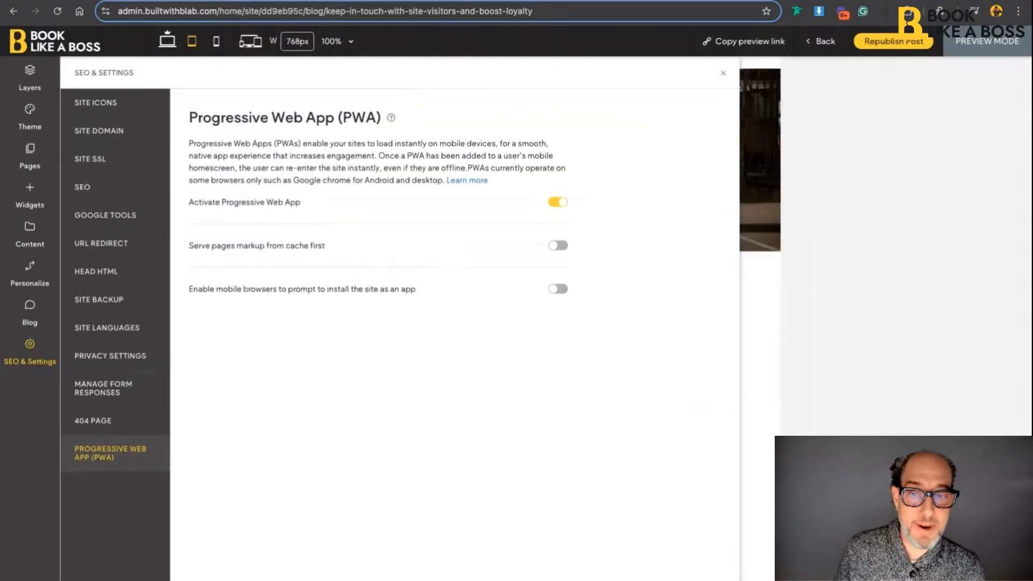
{"action": "left_click", "coordinate": [557, 203]}
{"action": "left_click", "coordinate": [559, 204]}
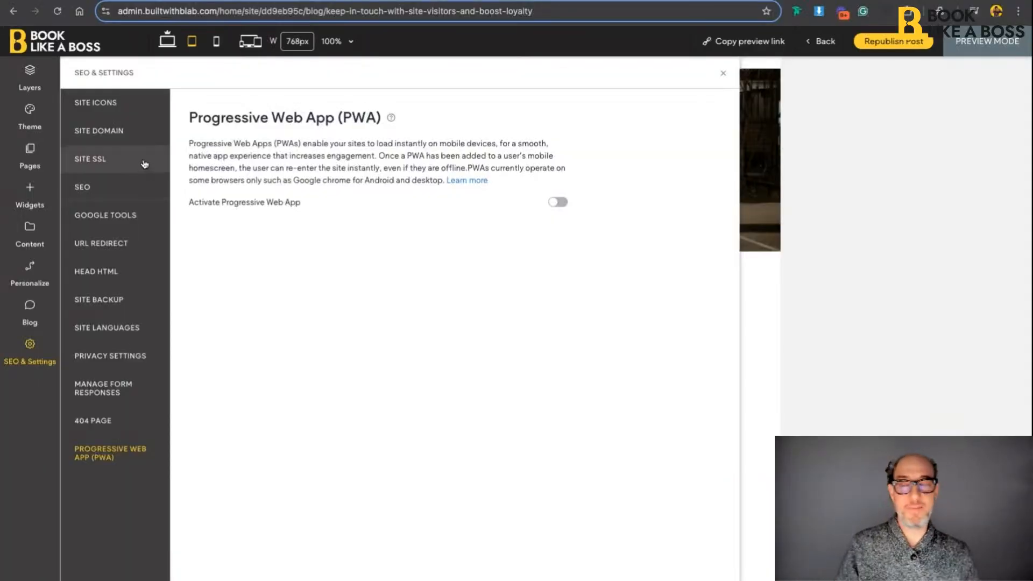
{"action": "left_click", "coordinate": [723, 73]}
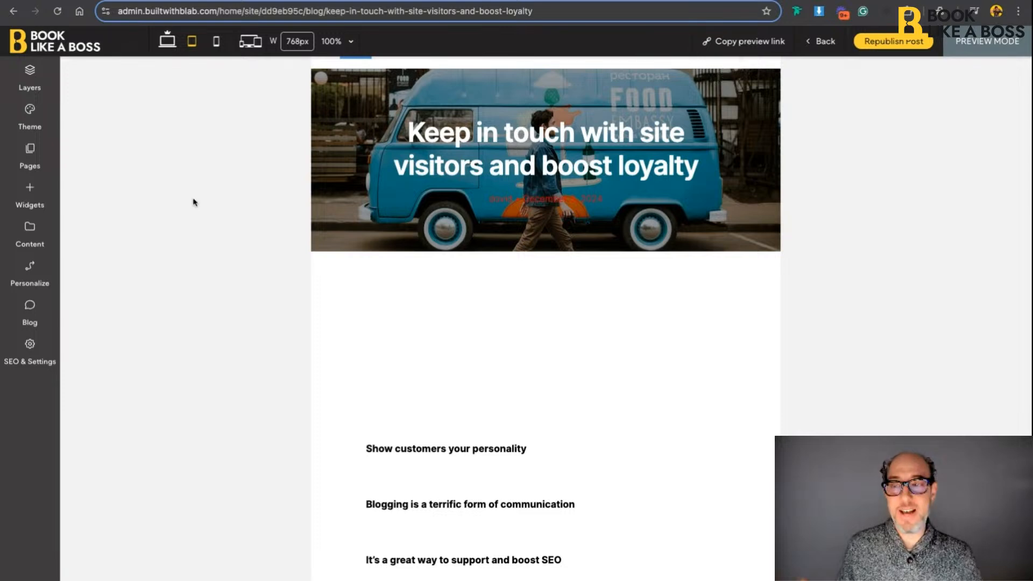
Open the SEO and site settings and review the site domain and SSL certificate sections
{"action": "left_click", "coordinate": [27, 357]}
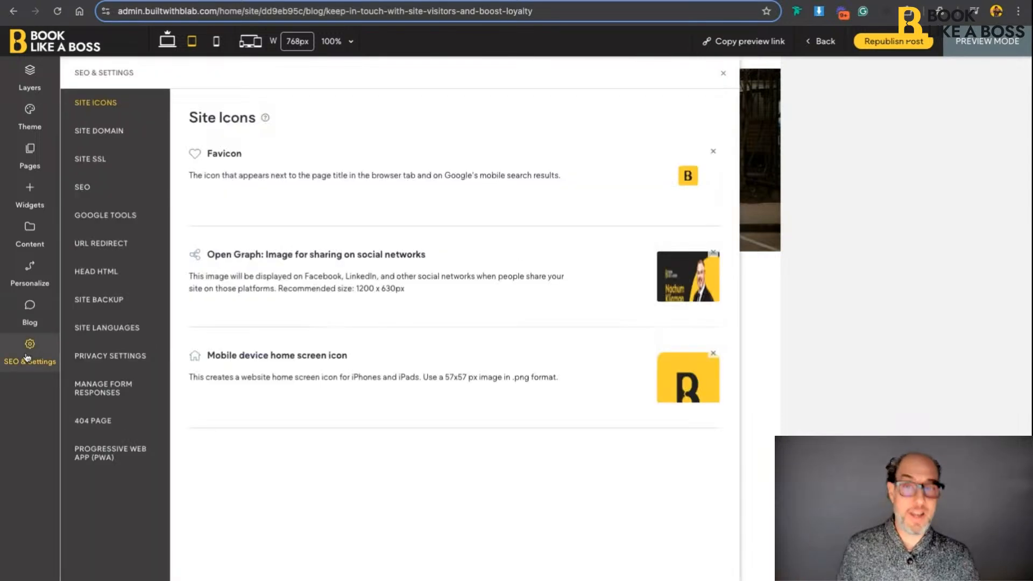
{"action": "left_click", "coordinate": [95, 136]}
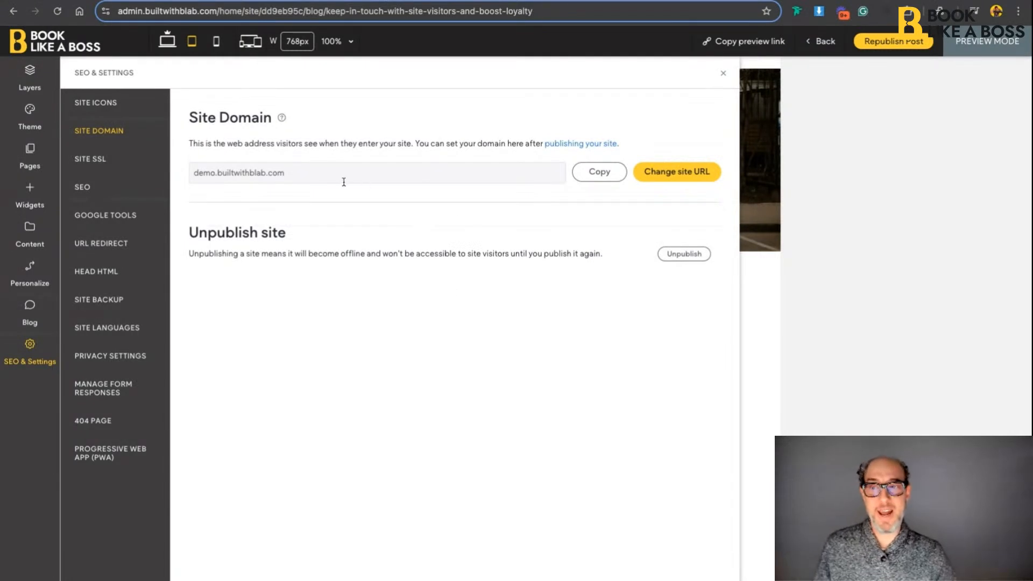
{"action": "left_click", "coordinate": [108, 158]}
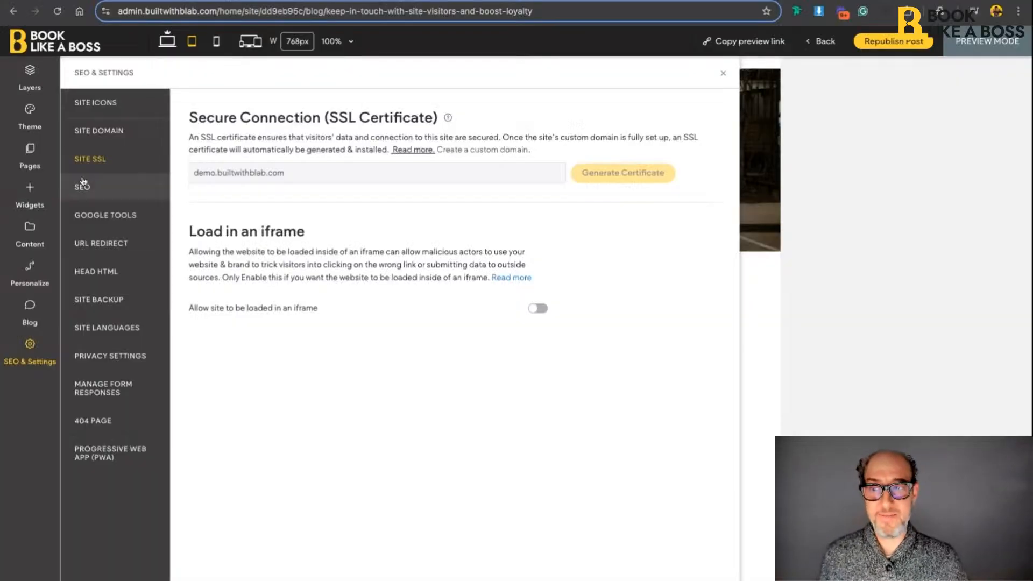
Look through the SEO section, covering page-level SEO, site-level options, and the site meta title and description
{"action": "left_click", "coordinate": [83, 186]}
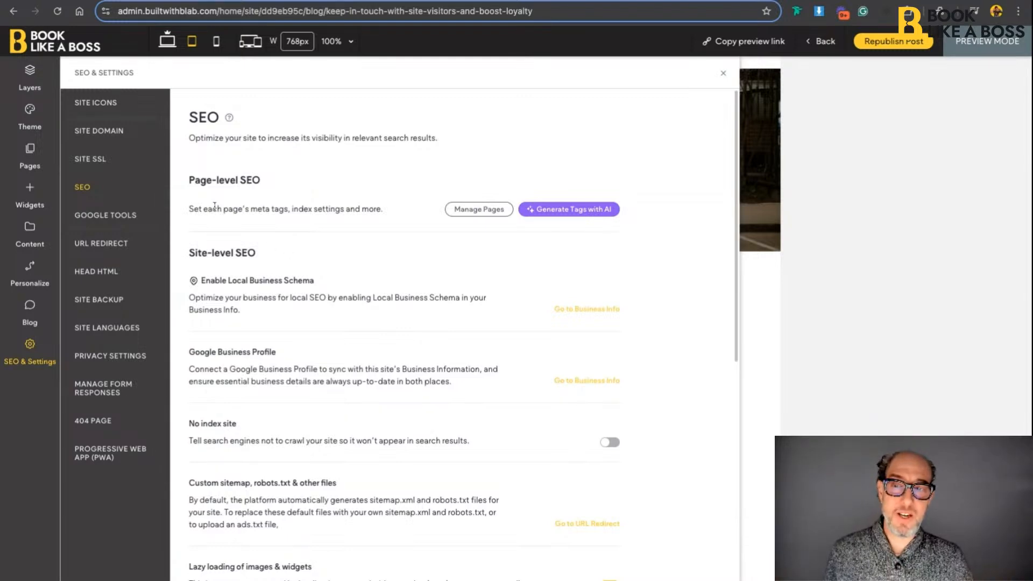
{"action": "scroll", "coordinate": [289, 329], "scroll_direction": "down", "scroll_amount": 5}
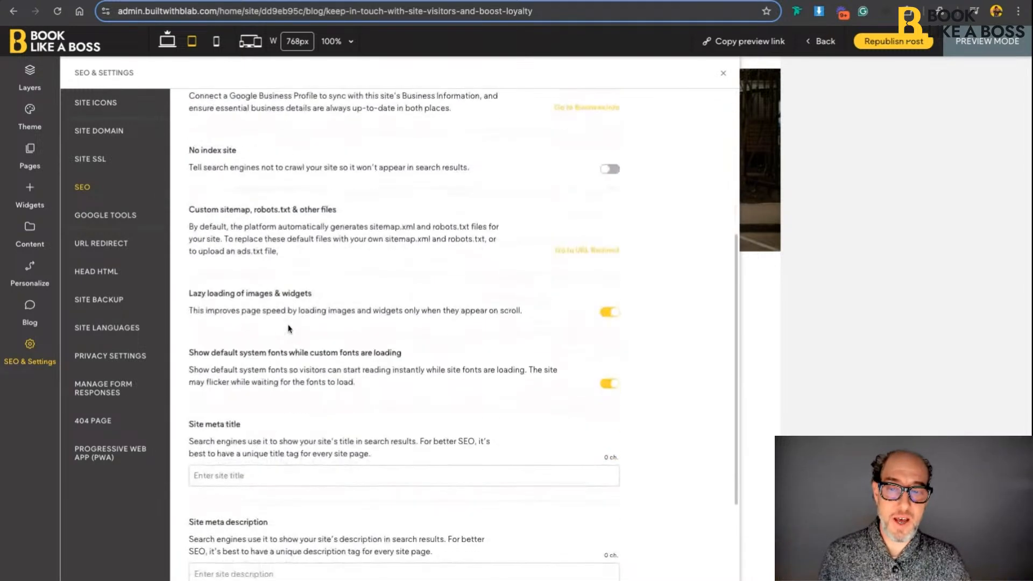
{"action": "scroll", "coordinate": [289, 329], "scroll_direction": "down", "scroll_amount": 2}
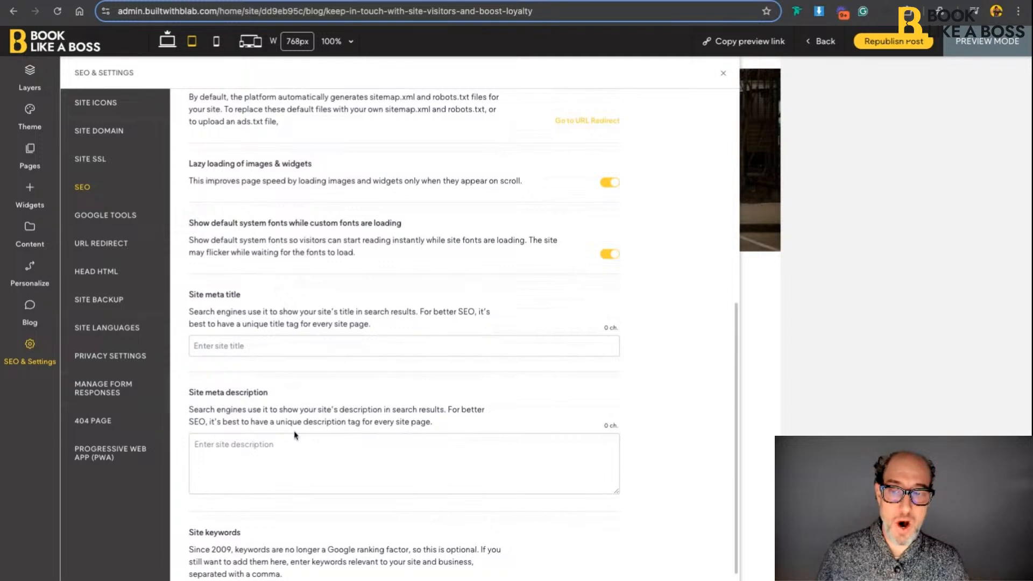
{"action": "scroll", "coordinate": [295, 435], "scroll_direction": "up", "scroll_amount": 7}
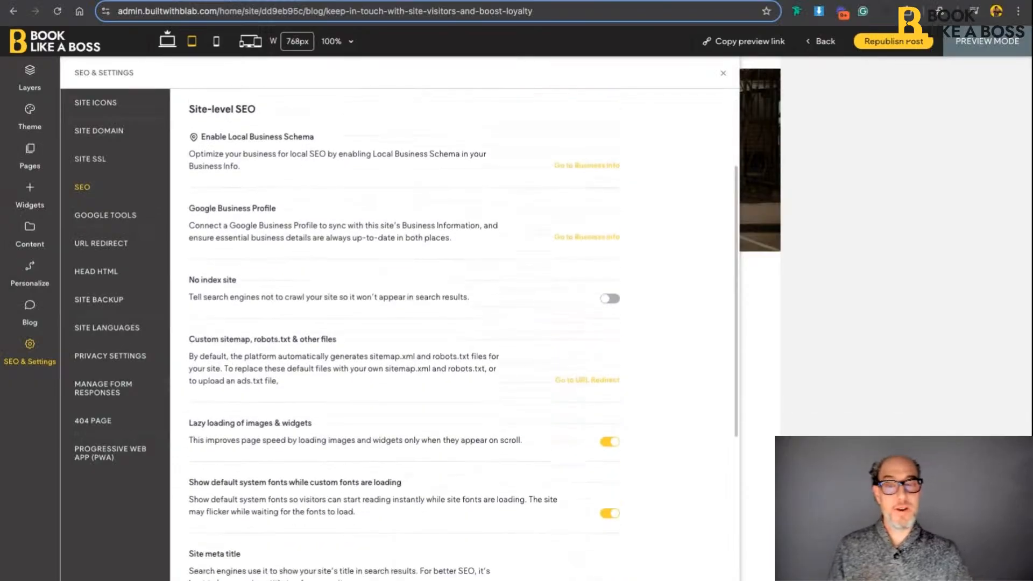
{"action": "scroll", "coordinate": [560, 199], "scroll_direction": "down", "scroll_amount": 1}
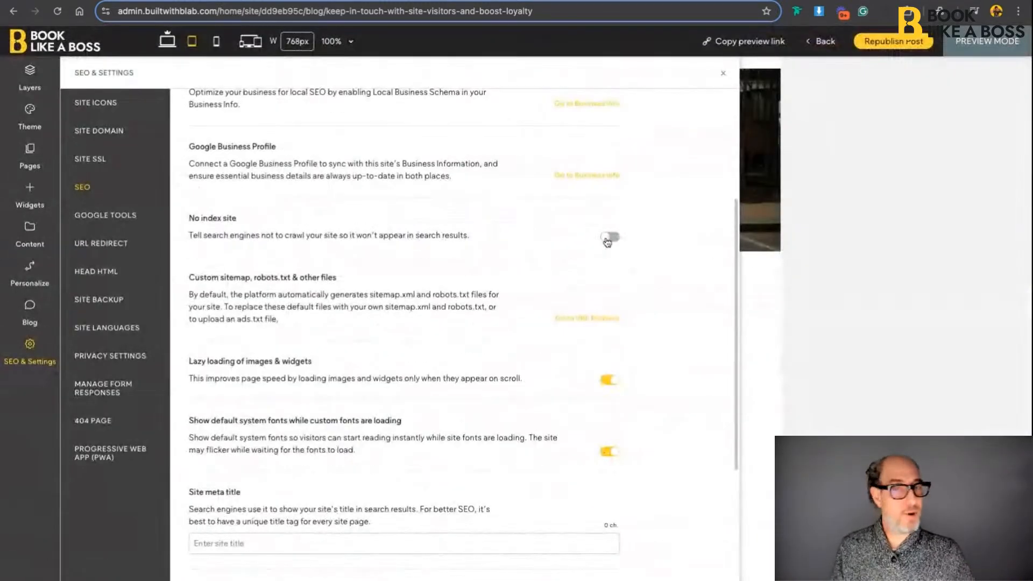
Try switching on No index site in the site-level SEO options and switch it back off
{"action": "left_click", "coordinate": [608, 239]}
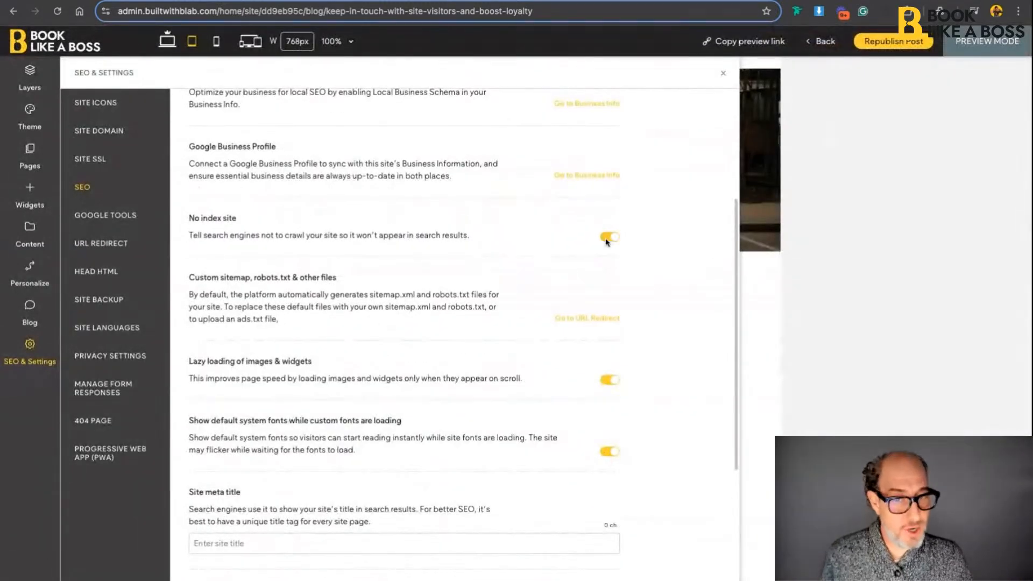
{"action": "left_click", "coordinate": [606, 241]}
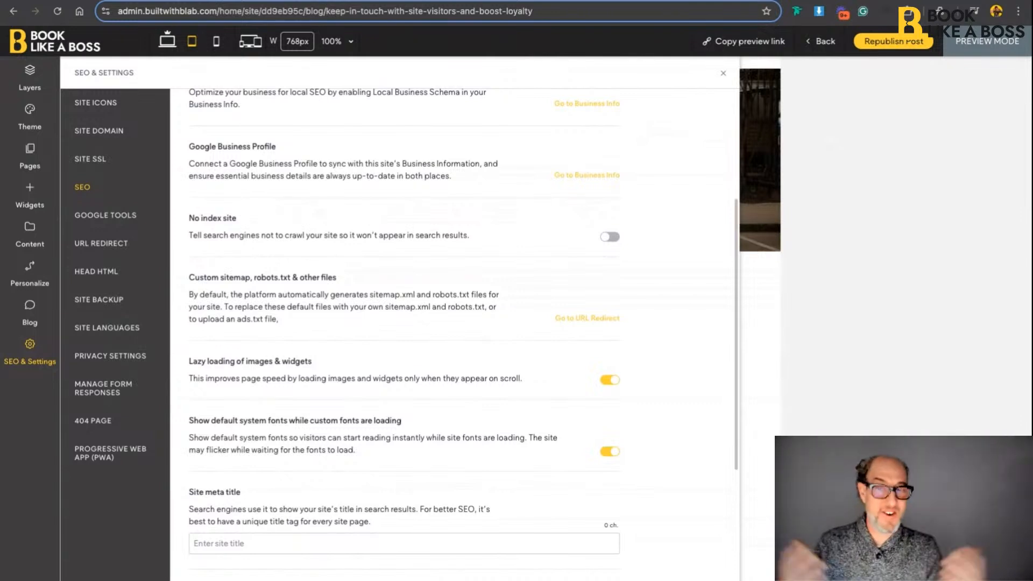
{"action": "left_click", "coordinate": [609, 236]}
{"action": "left_click", "coordinate": [609, 237]}
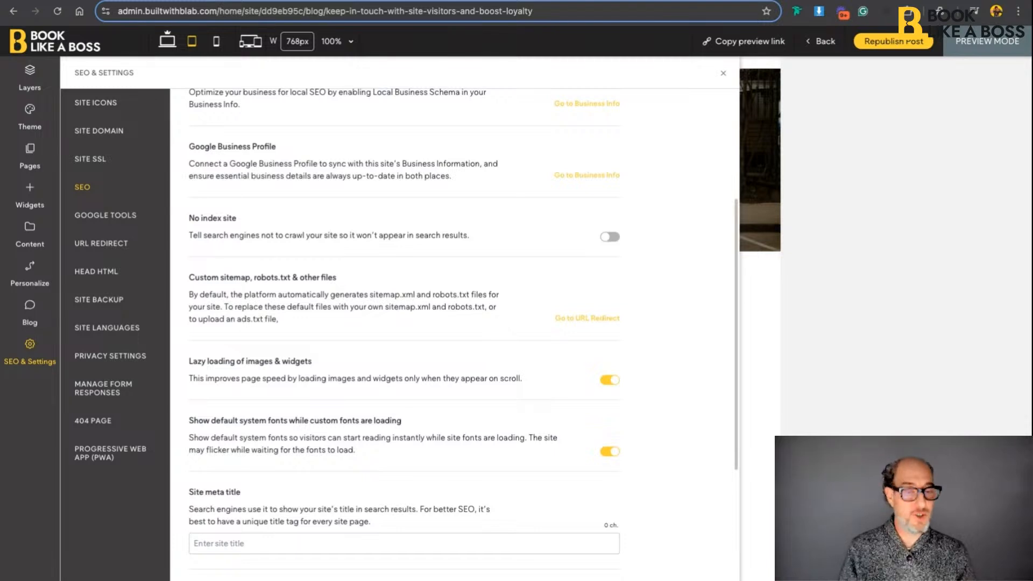
Examine the Google Analytics and Google Tag Manager settings, and view the site's URL redirects
{"action": "left_click", "coordinate": [119, 211]}
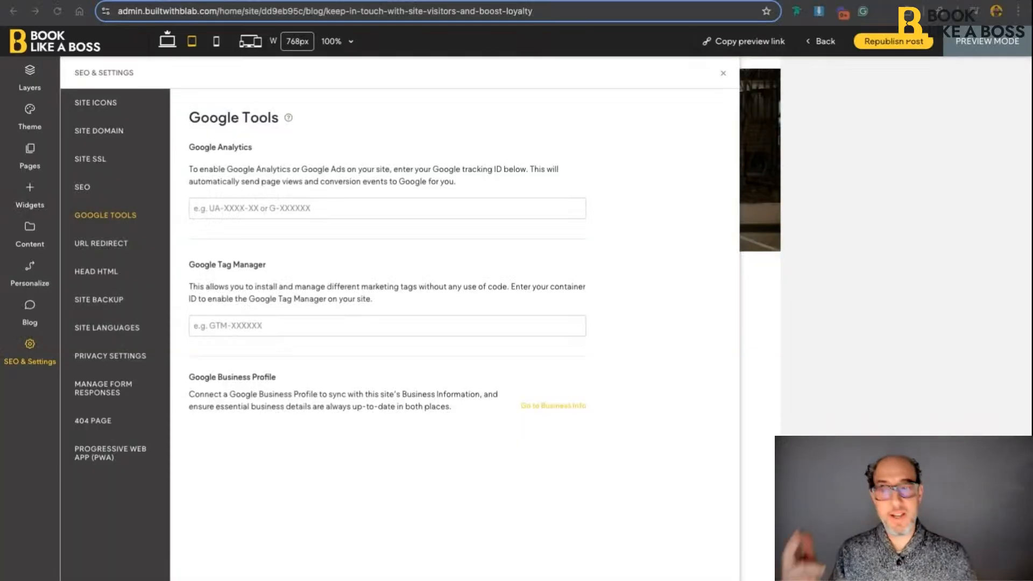
{"action": "left_click", "coordinate": [263, 324]}
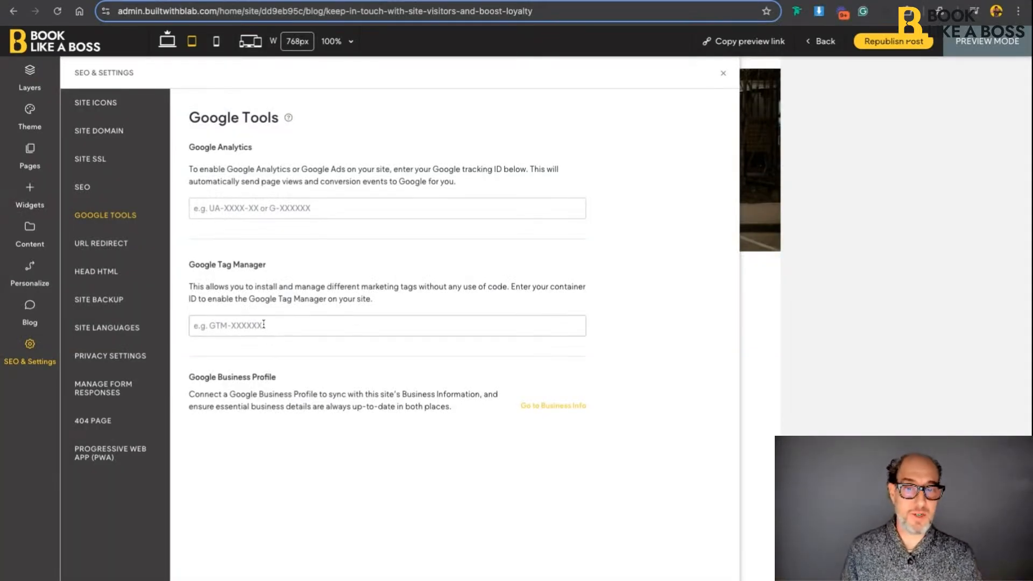
{"action": "left_click", "coordinate": [107, 244]}
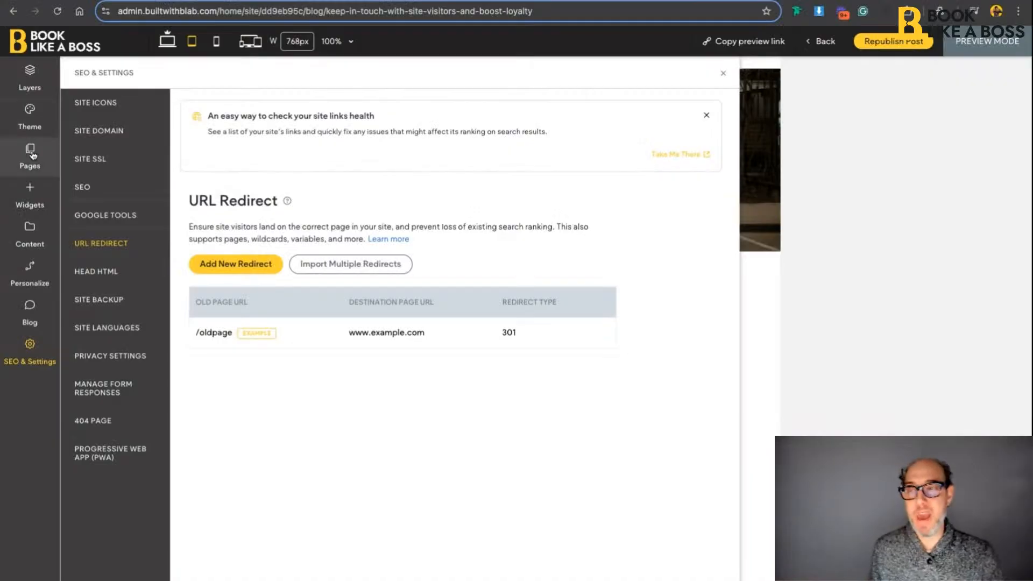
Open the Contact us page's URL settings and change its page URL to contact
{"action": "left_click", "coordinate": [30, 153]}
{"action": "left_click", "coordinate": [194, 270]}
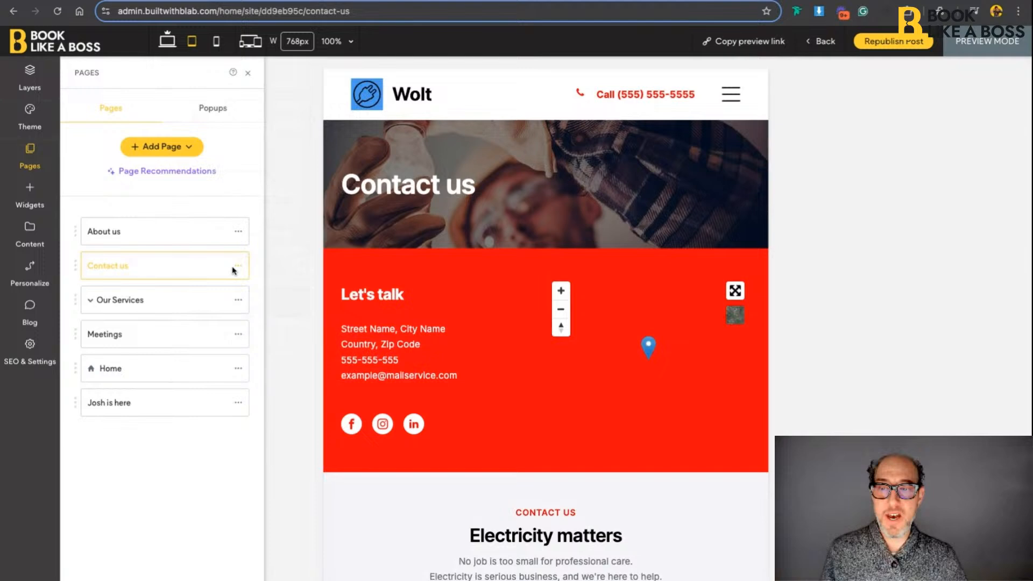
{"action": "left_click", "coordinate": [238, 270]}
{"action": "left_click", "coordinate": [295, 361]}
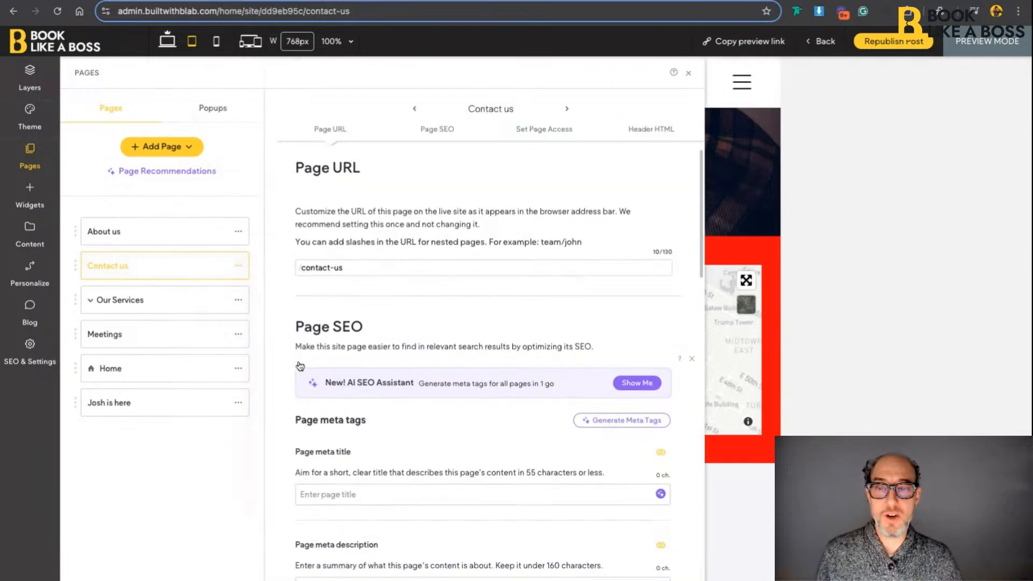
{"action": "triple_click", "coordinate": [351, 269]}
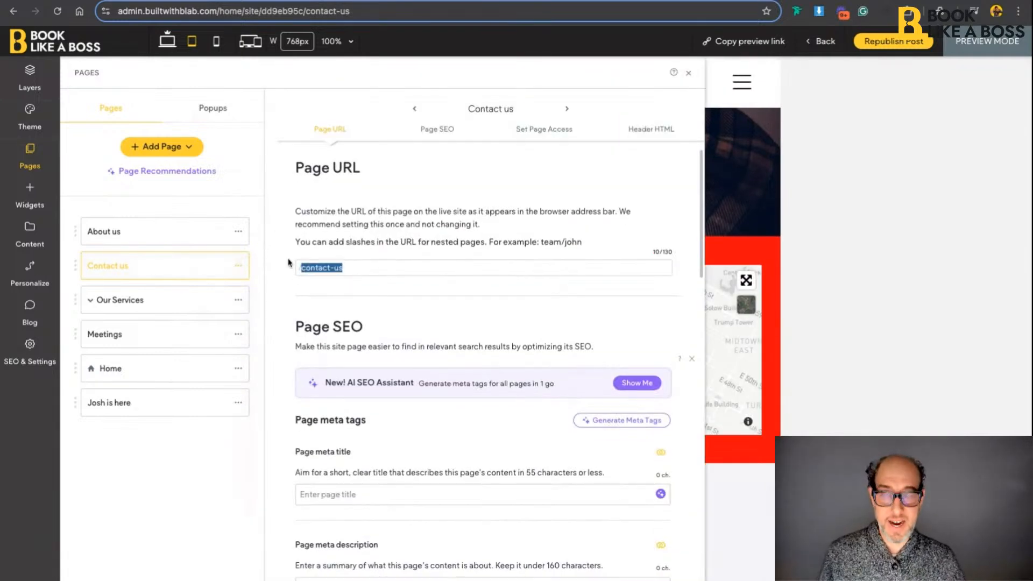
{"action": "type", "text": "contact"}
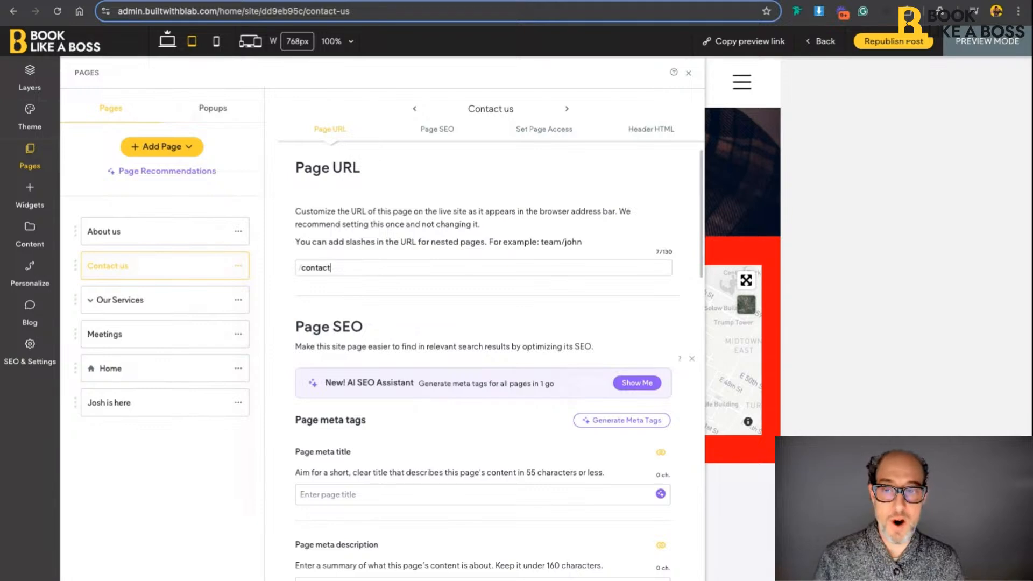
{"action": "key", "text": "ctrl+z"}
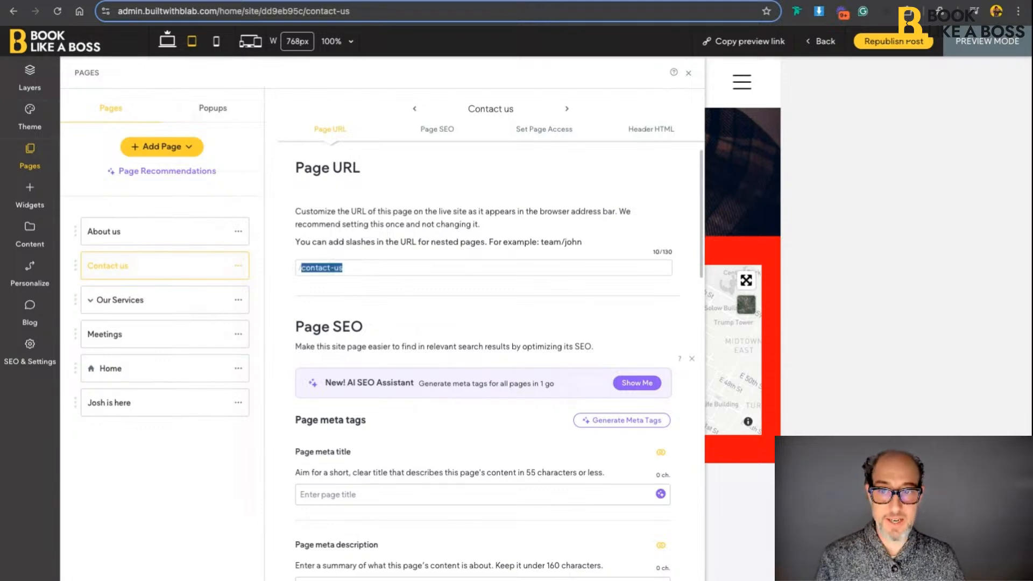
{"action": "triple_click", "coordinate": [323, 268]}
{"action": "type", "text": "contact"}
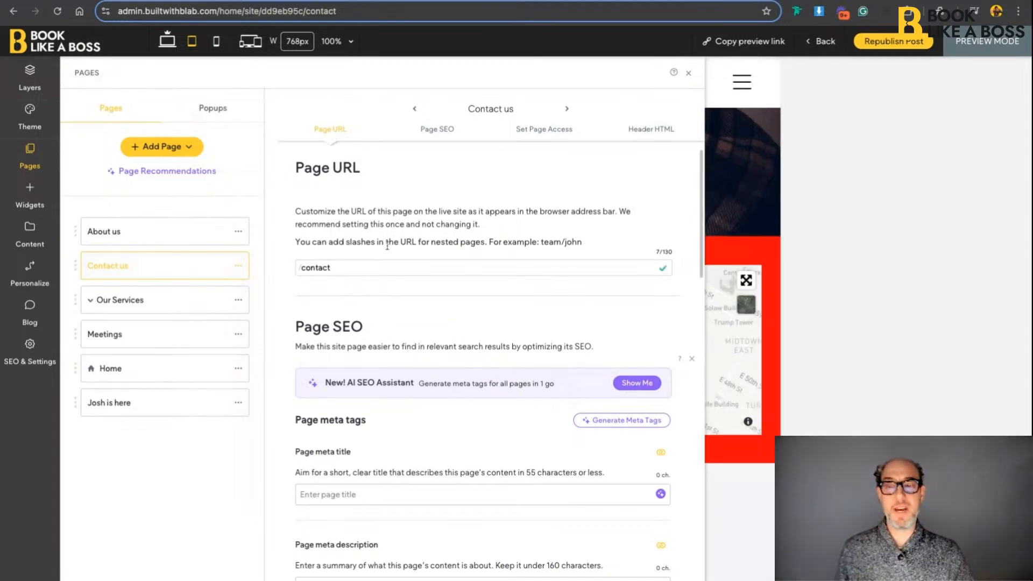
{"action": "double_click", "coordinate": [360, 268]}
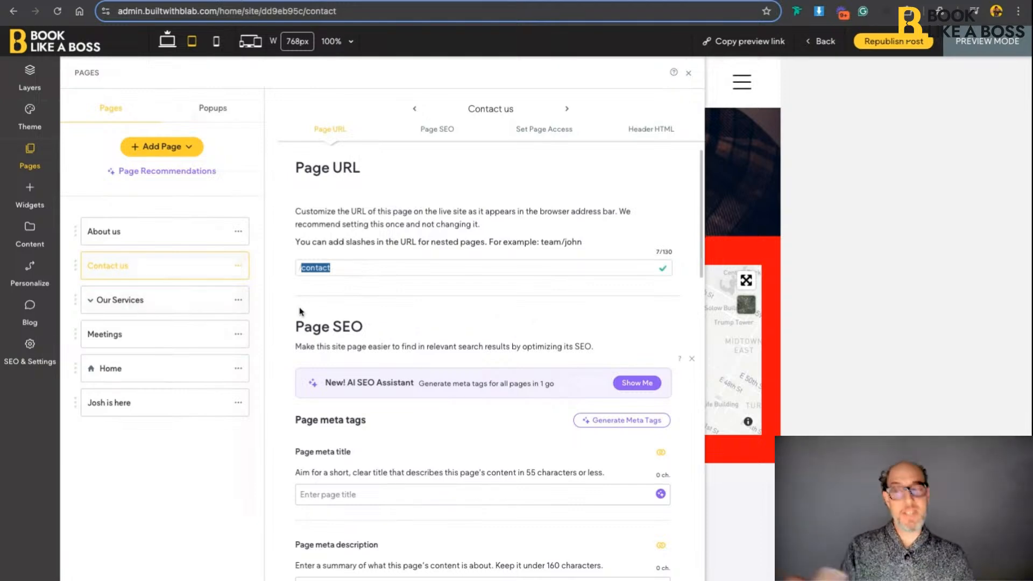
Fill in a new URL redirect with source URL /contact-us and the Contact us page as destination
{"action": "left_click", "coordinate": [29, 352]}
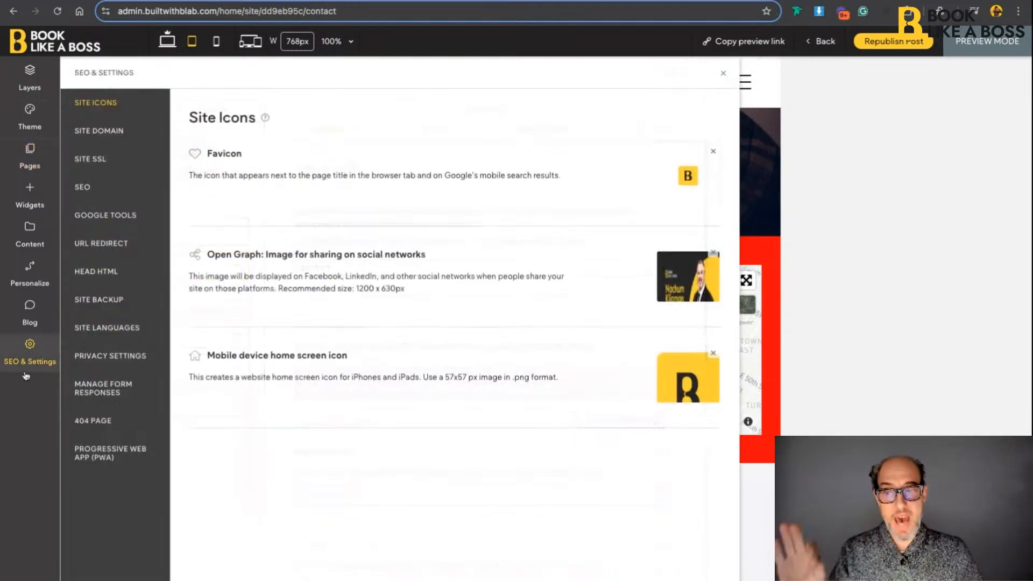
{"action": "left_click", "coordinate": [108, 241]}
{"action": "left_click", "coordinate": [237, 262]}
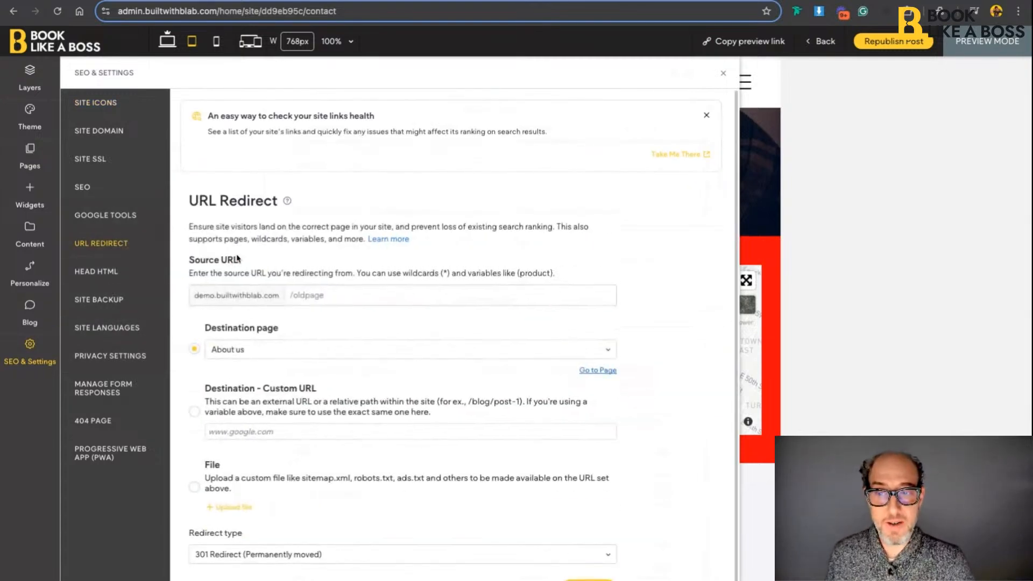
{"action": "left_click", "coordinate": [316, 295]}
{"action": "type", "text": "/contact-us"}
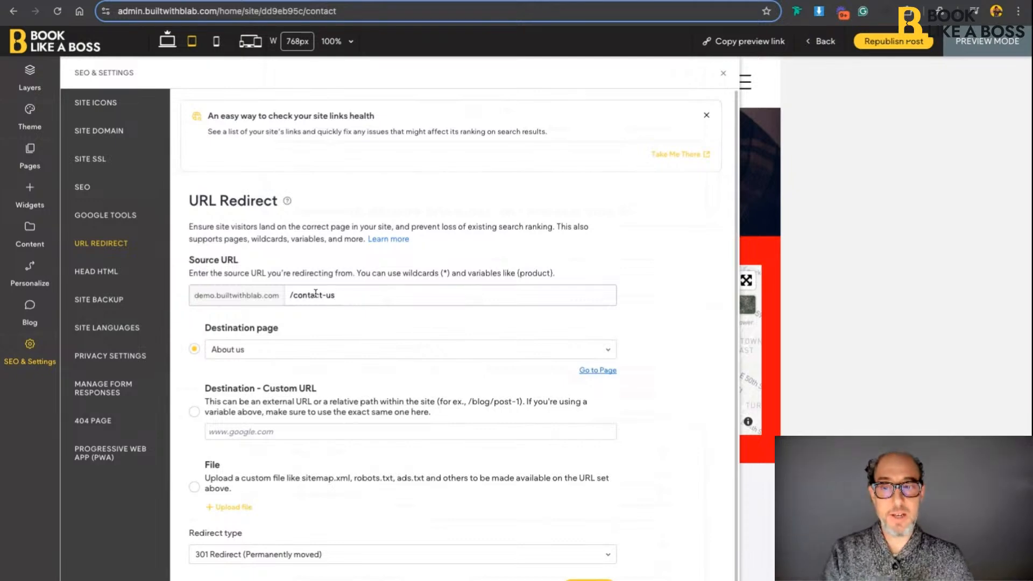
{"action": "left_click", "coordinate": [319, 353]}
{"action": "left_click", "coordinate": [300, 385]}
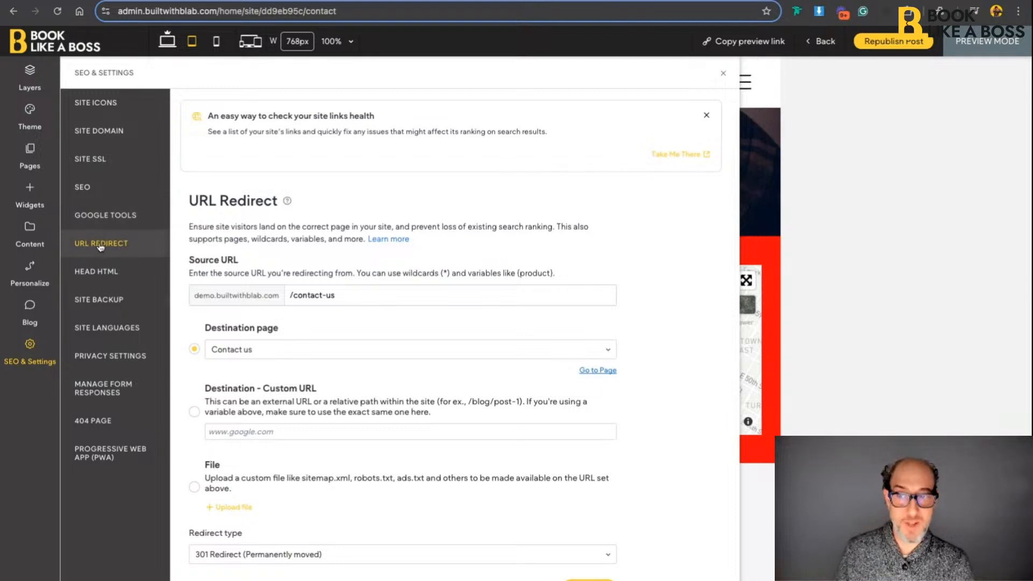
Examine the site-wide Body end HTML and Head HTML code sections in the site settings
{"action": "left_click", "coordinate": [122, 276]}
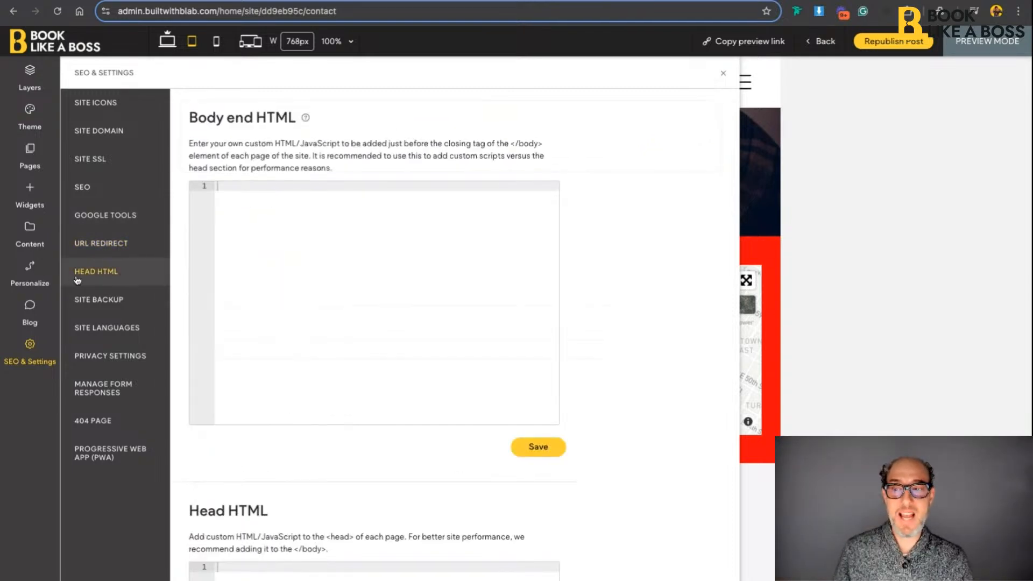
{"action": "scroll", "coordinate": [348, 426], "scroll_direction": "down", "scroll_amount": 5}
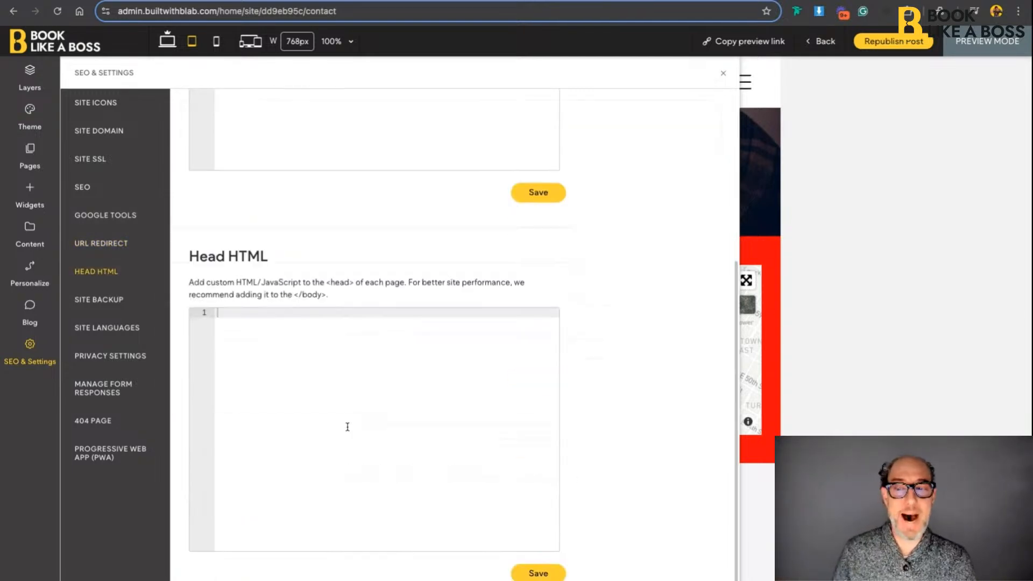
{"action": "scroll", "coordinate": [347, 427], "scroll_direction": "up", "scroll_amount": 5}
{"action": "scroll", "coordinate": [374, 323], "scroll_direction": "down", "scroll_amount": 4}
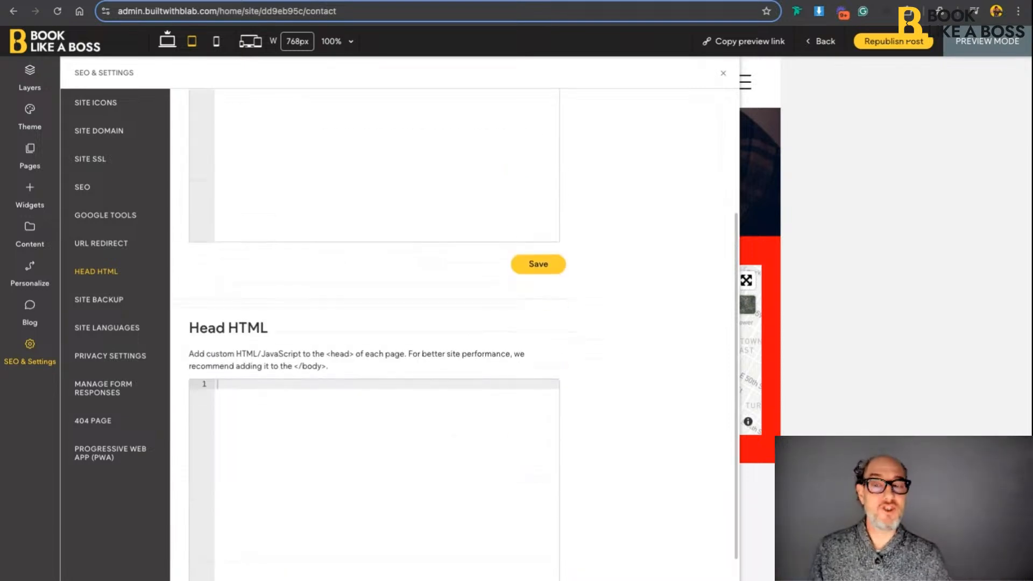
{"action": "scroll", "coordinate": [375, 323], "scroll_direction": "up", "scroll_amount": 4}
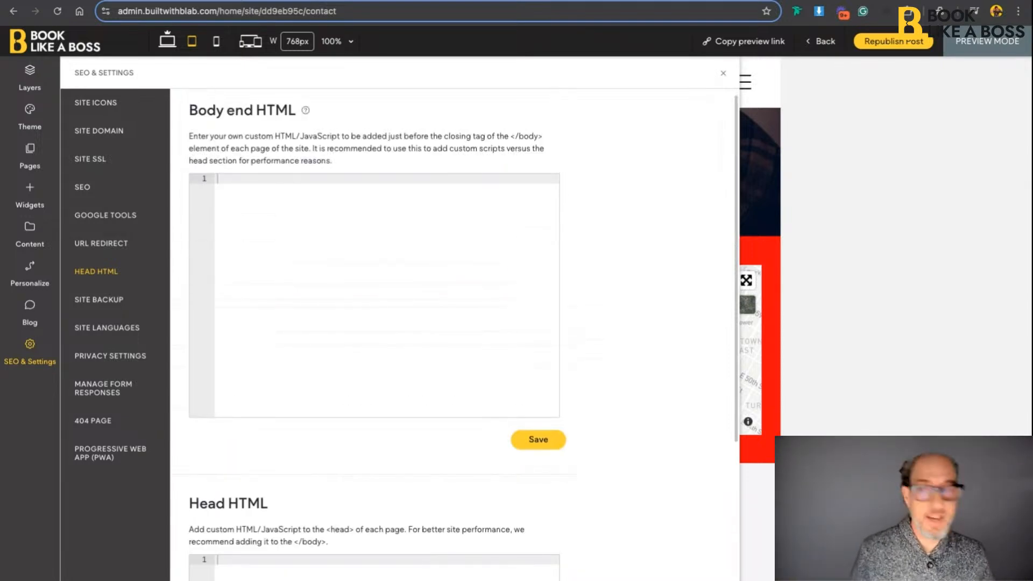
Open the page access settings of the Contact us page and examine its Header HTML section
{"action": "left_click", "coordinate": [31, 155]}
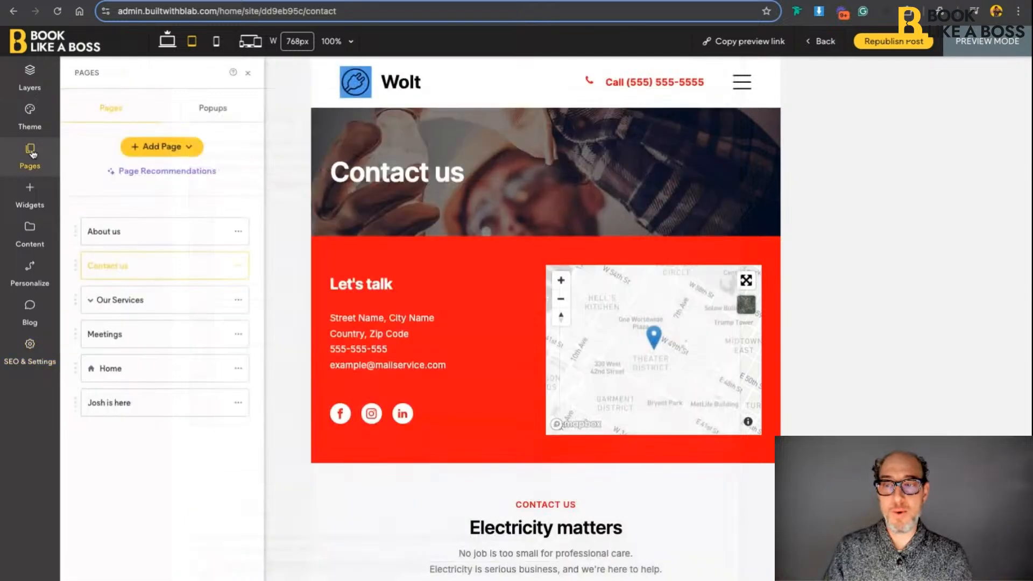
{"action": "left_click", "coordinate": [239, 265]}
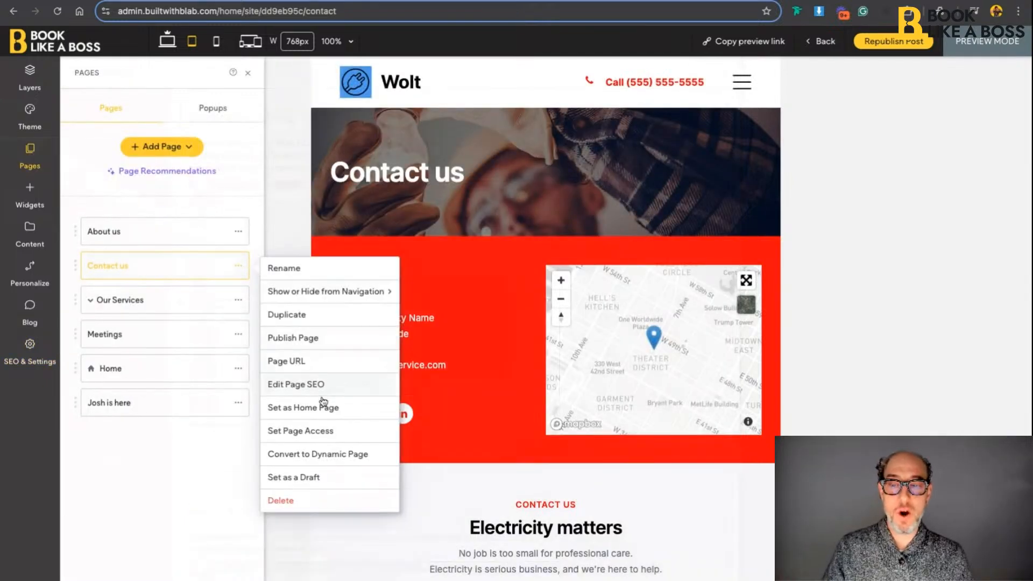
{"action": "left_click", "coordinate": [320, 431]}
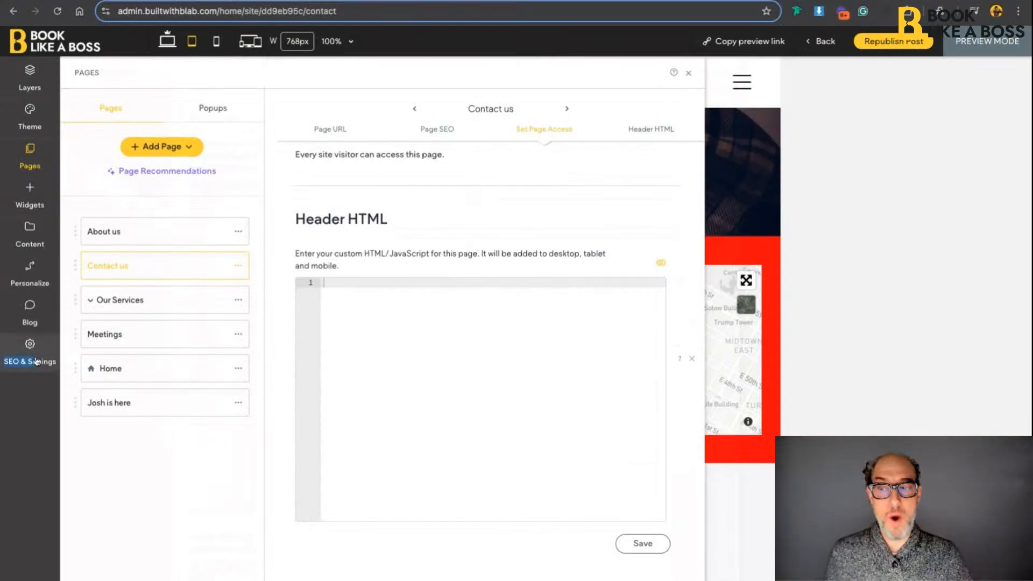
Return to the site-wide HTML settings and highlight the Body end HTML heading
{"action": "left_click", "coordinate": [36, 360]}
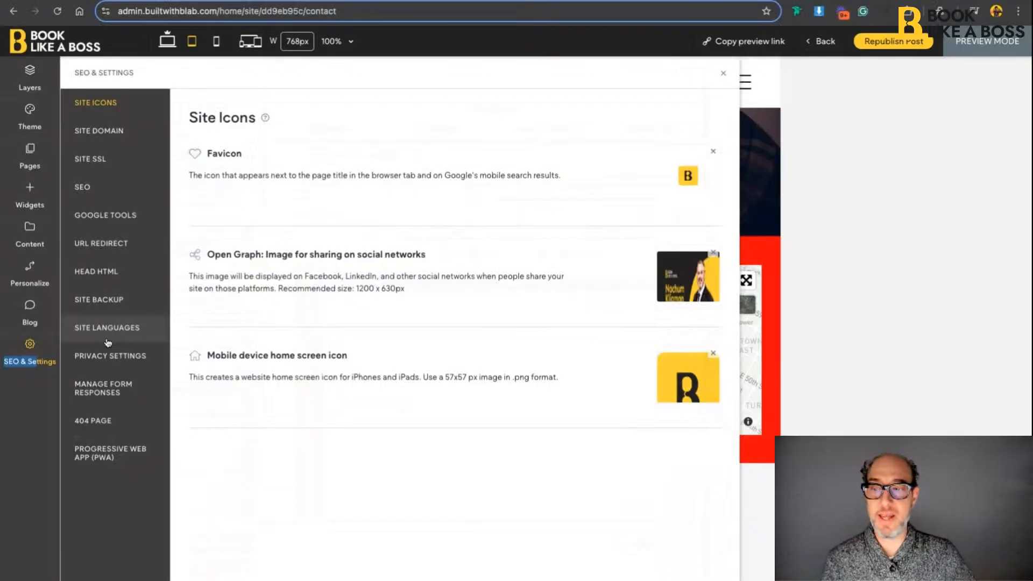
{"action": "left_click", "coordinate": [105, 274]}
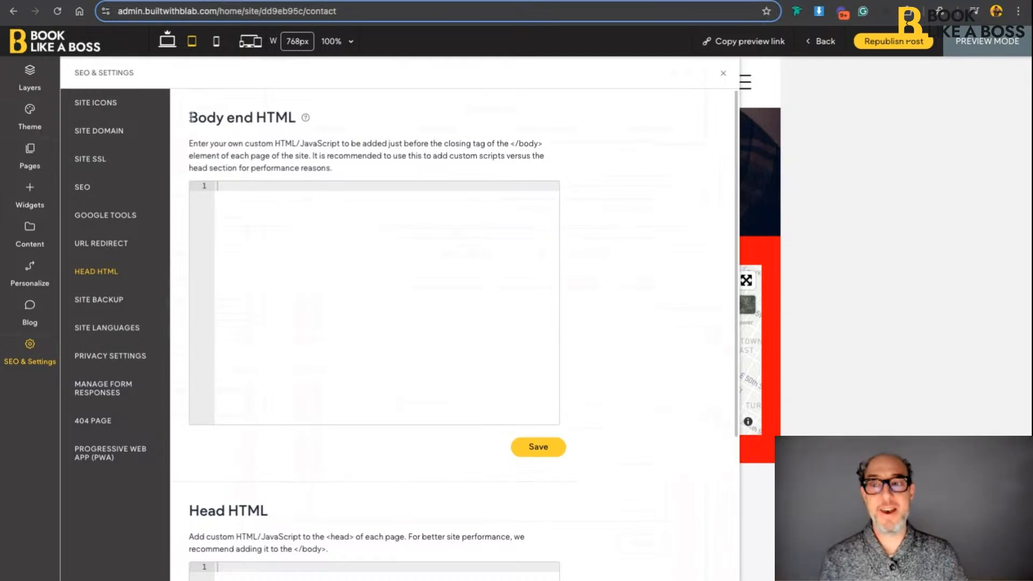
{"action": "left_click_drag", "start_coordinate": [191, 118], "coordinate": [296, 117]}
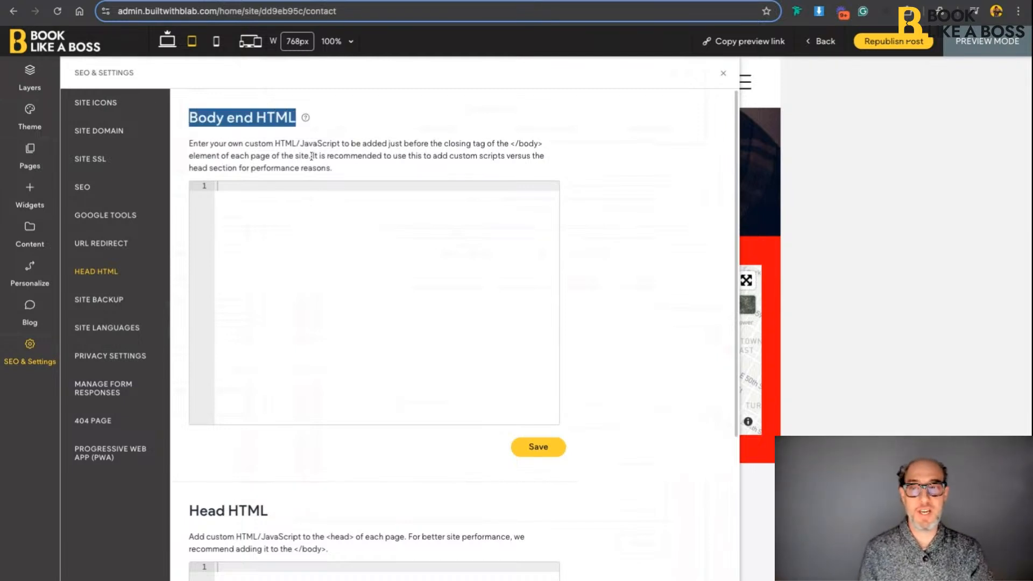
Examine the Body end HTML recommendation text and compare it with the Head HTML section
{"action": "left_click_drag", "start_coordinate": [311, 156], "coordinate": [413, 174]}
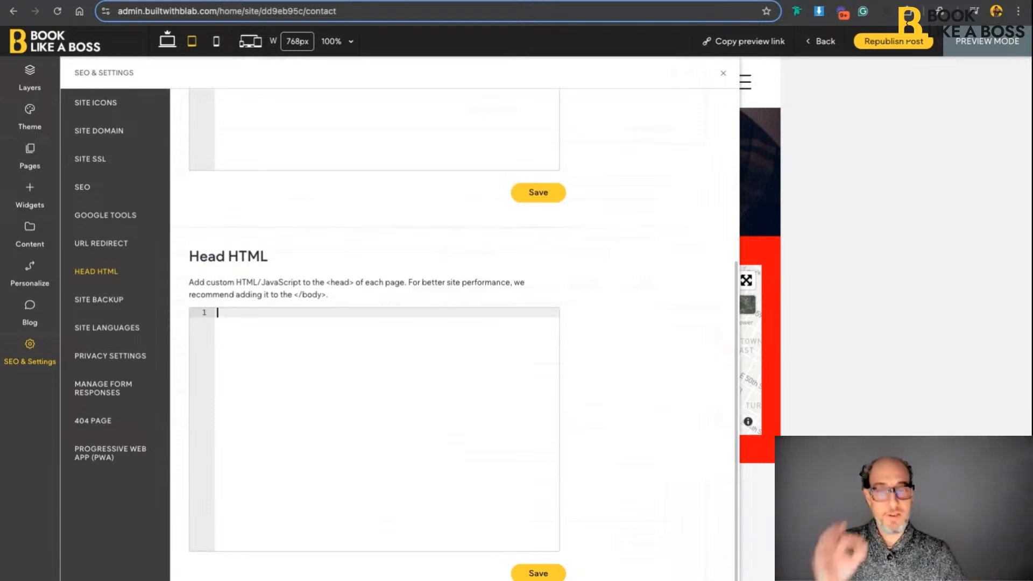
{"action": "scroll", "coordinate": [348, 351], "scroll_direction": "up", "scroll_amount": 5}
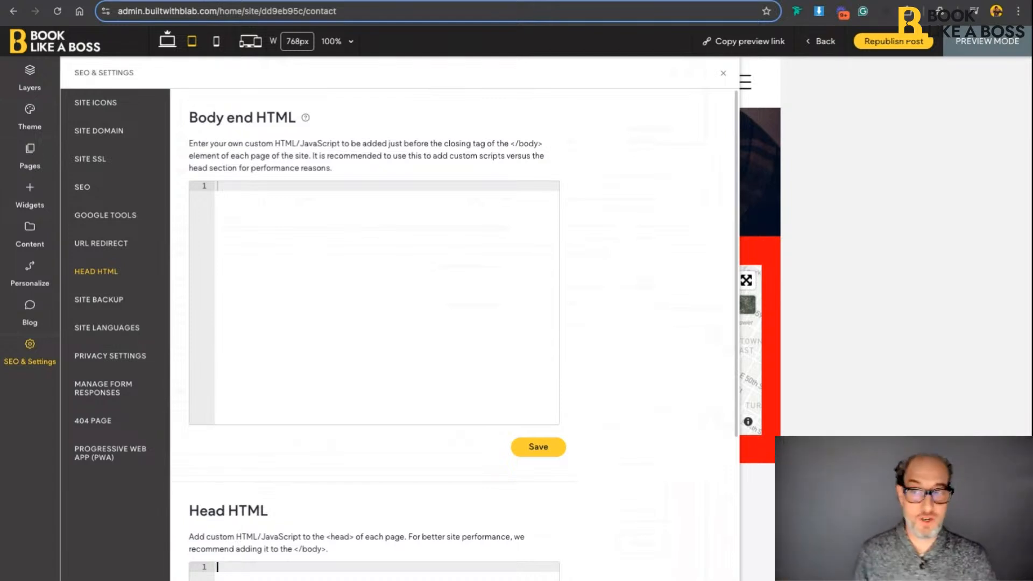
Save a new site backup version named joshiscool and check its timestamp in the version list
{"action": "left_click", "coordinate": [103, 300]}
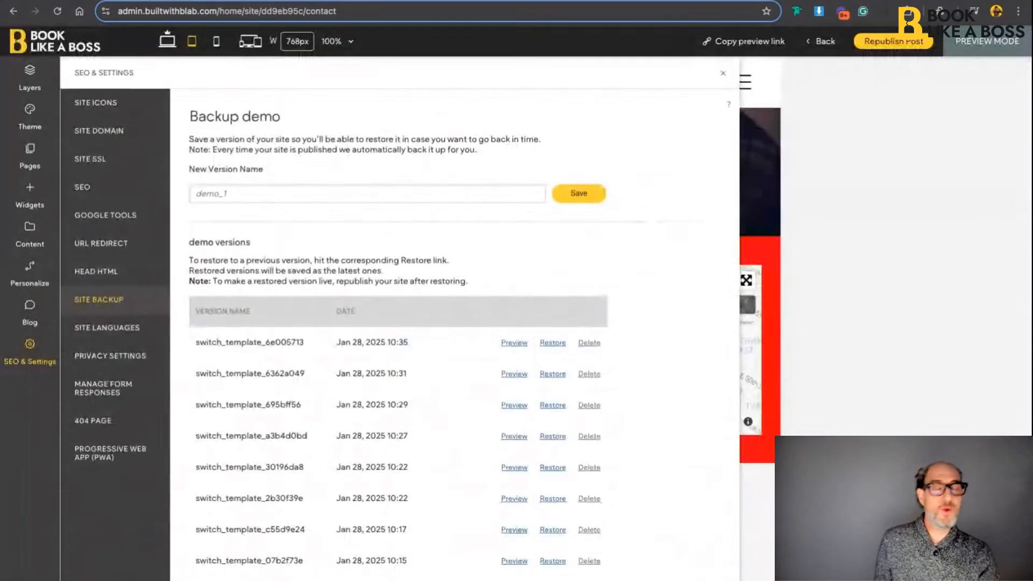
{"action": "left_click", "coordinate": [292, 196]}
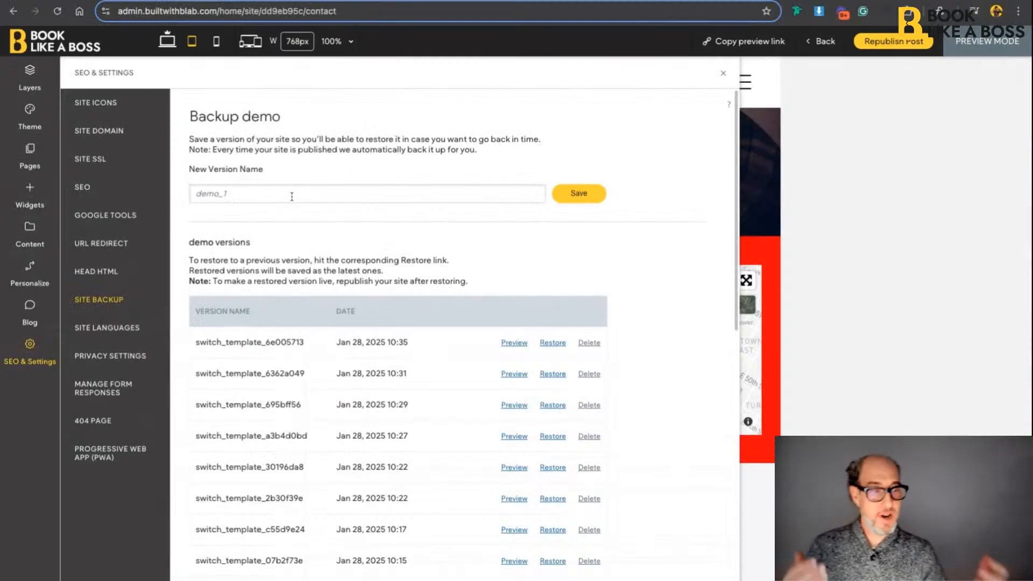
{"action": "type", "text": "joshiscool"}
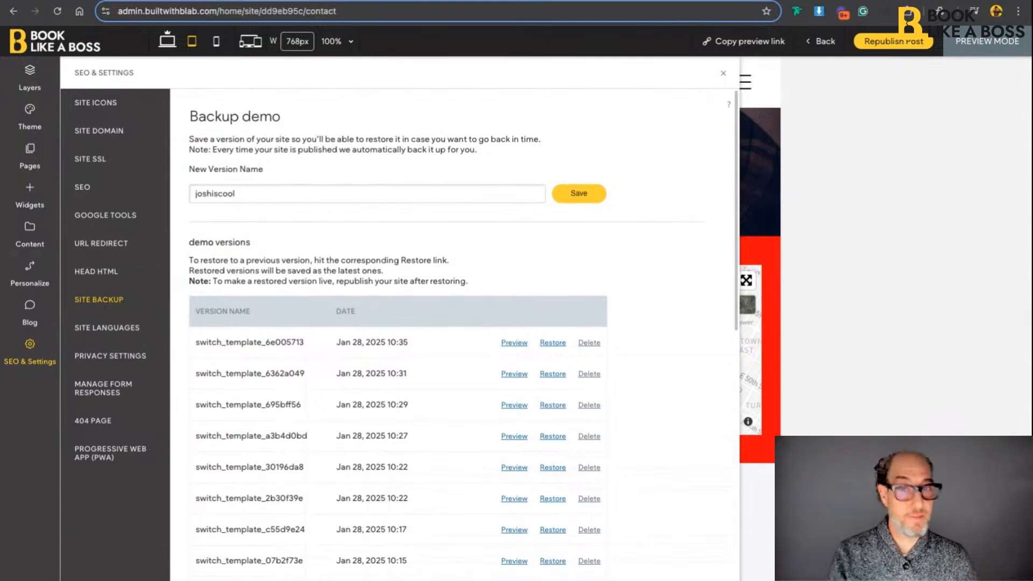
{"action": "left_click", "coordinate": [577, 197]}
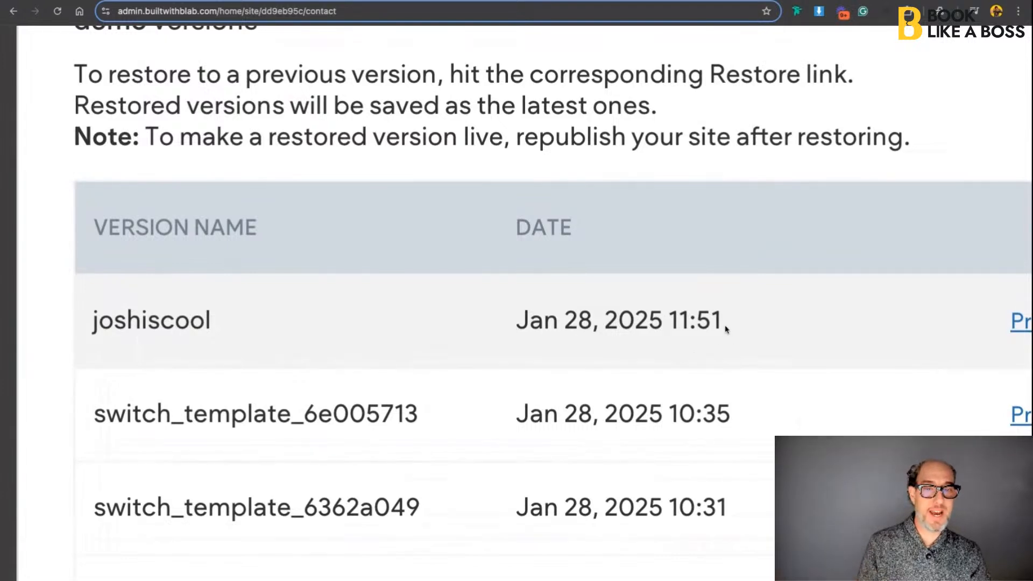
{"action": "double_click", "coordinate": [725, 329]}
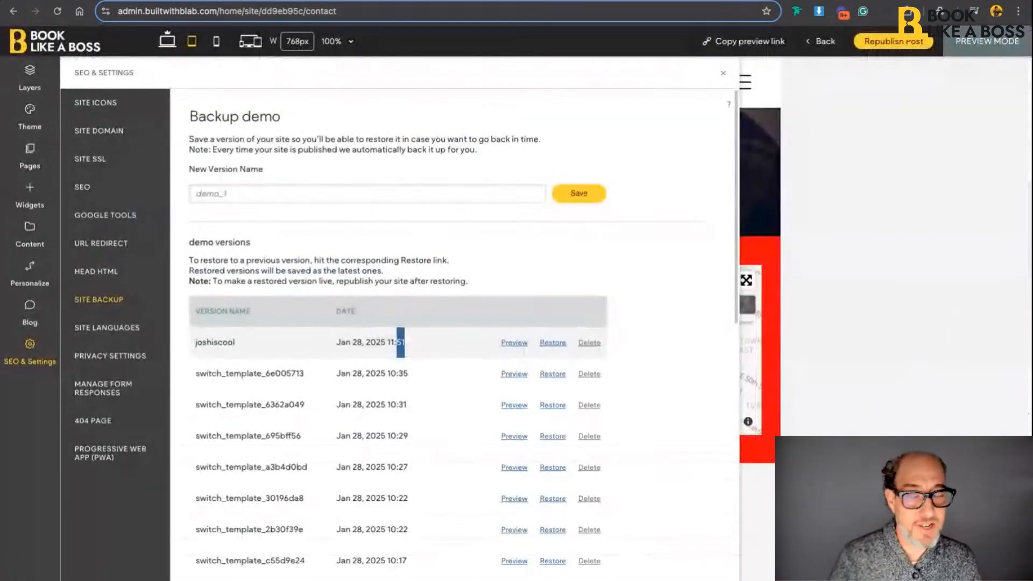
{"action": "left_click", "coordinate": [457, 343]}
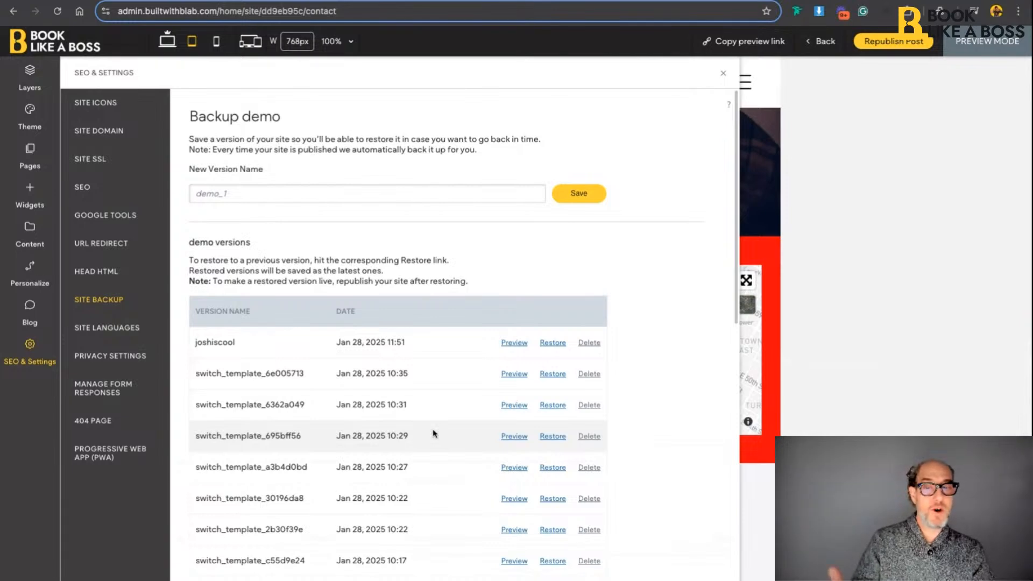
Preview an older site version from the backup list in a separate tab, examine its home page and return to the editor
{"action": "scroll", "coordinate": [434, 433], "scroll_direction": "down", "scroll_amount": 5}
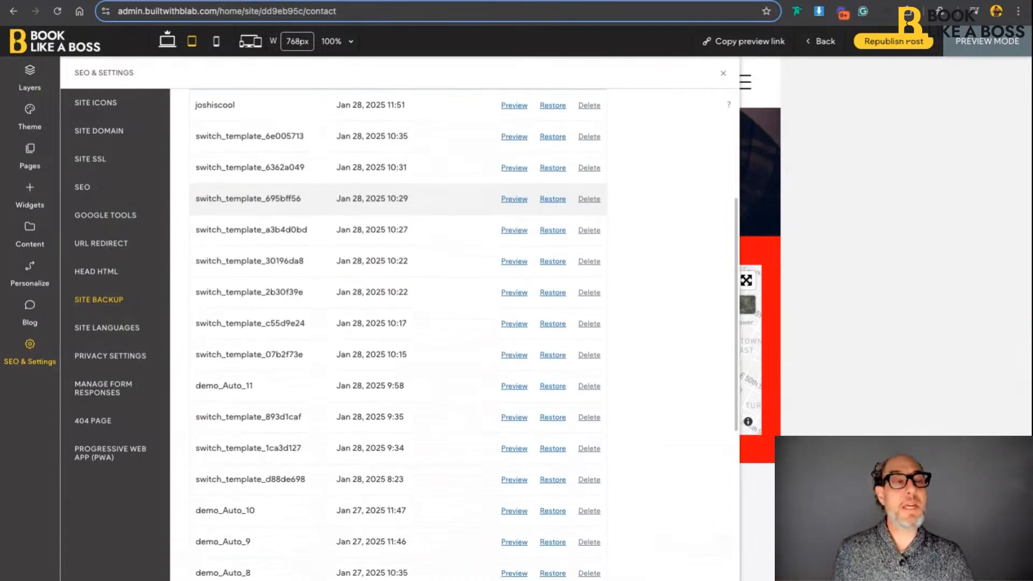
{"action": "scroll", "coordinate": [434, 333], "scroll_direction": "down", "scroll_amount": 3}
{"action": "scroll", "coordinate": [435, 334], "scroll_direction": "up", "scroll_amount": 6}
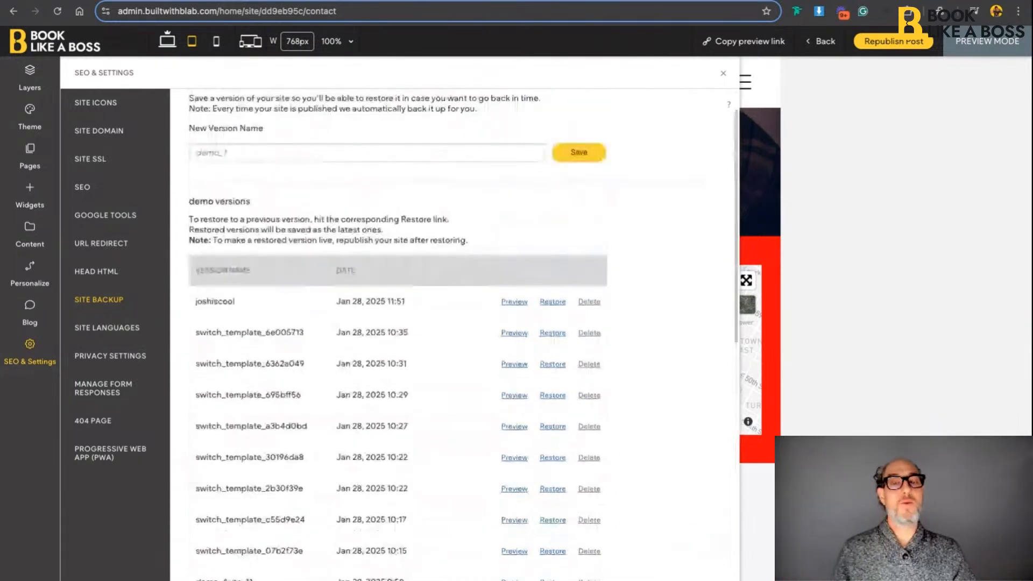
{"action": "scroll", "coordinate": [434, 435], "scroll_direction": "up", "scroll_amount": 1}
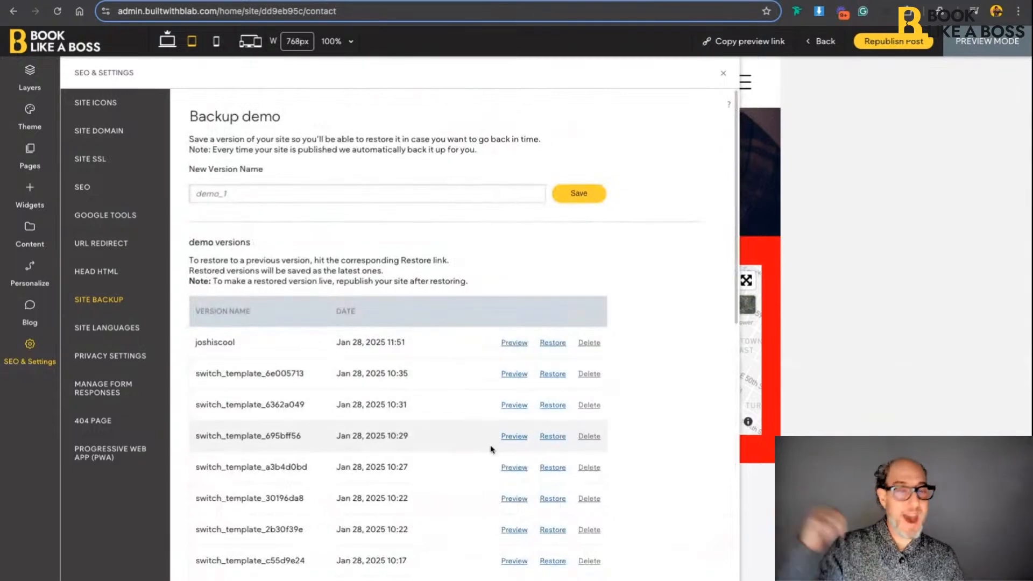
{"action": "scroll", "coordinate": [484, 476], "scroll_direction": "down", "scroll_amount": 15}
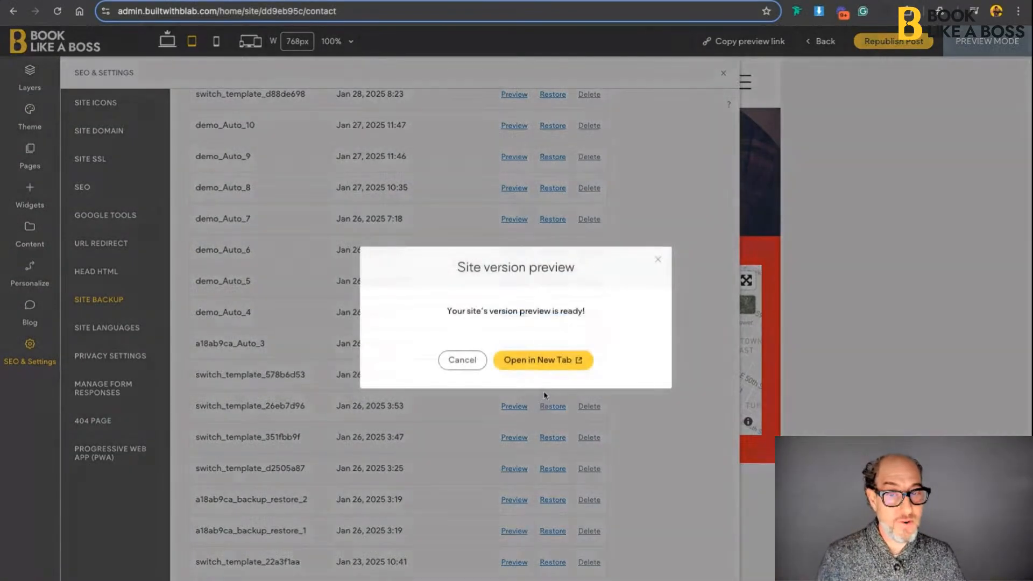
{"action": "left_click", "coordinate": [554, 361]}
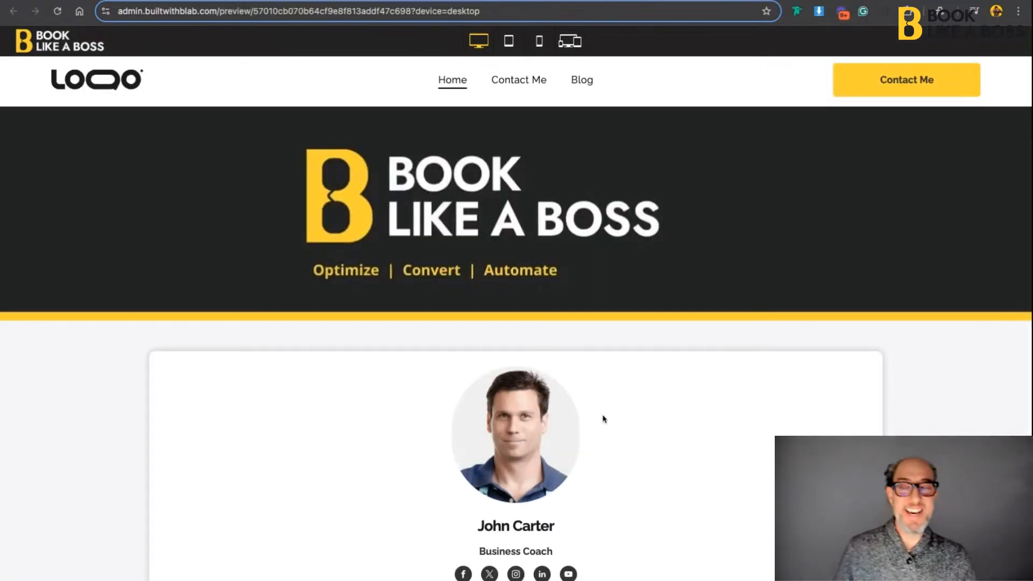
{"action": "scroll", "coordinate": [603, 418], "scroll_direction": "down", "scroll_amount": 8}
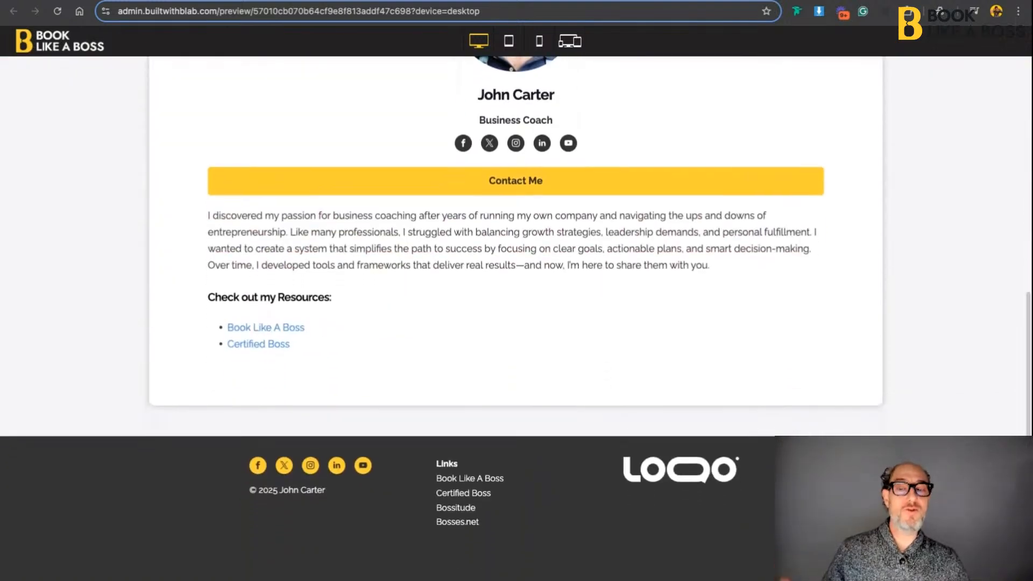
{"action": "scroll", "coordinate": [488, 280], "scroll_direction": "up", "scroll_amount": 8}
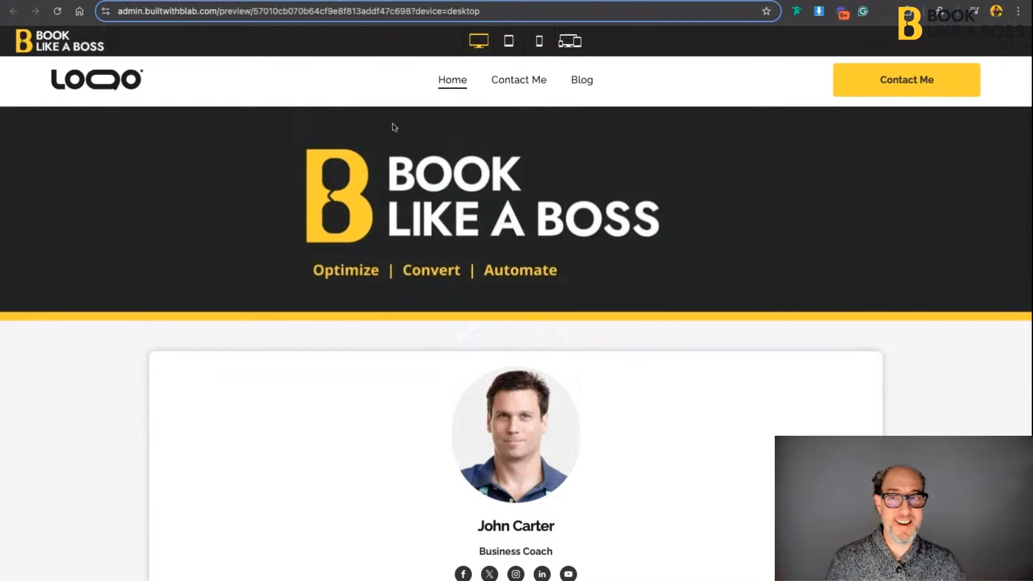
{"action": "left_click", "coordinate": [273, 1]}
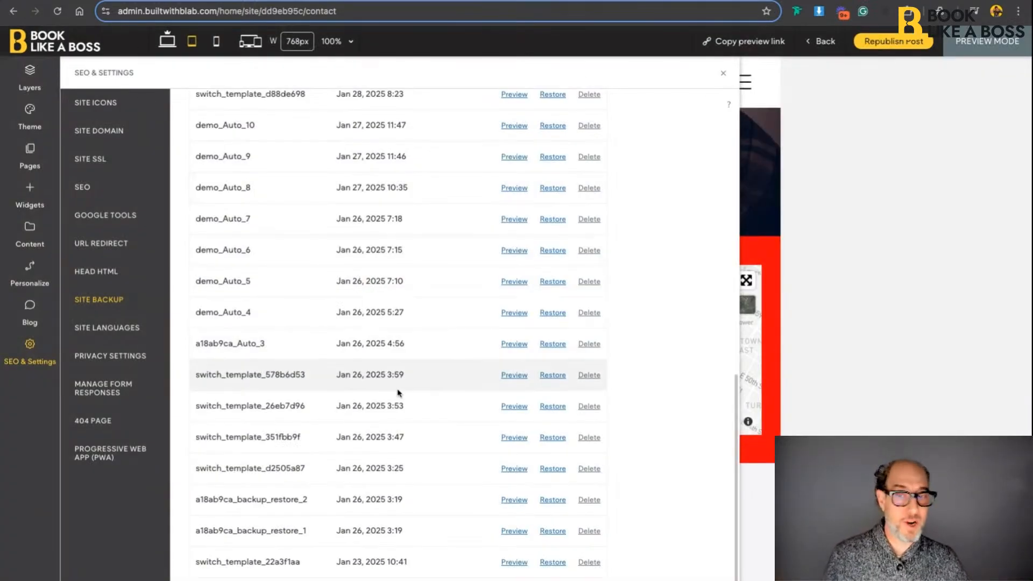
Close the site settings, open the About us page and leave preview mode for the regular page editor
{"action": "scroll", "coordinate": [406, 394], "scroll_direction": "up", "scroll_amount": 10}
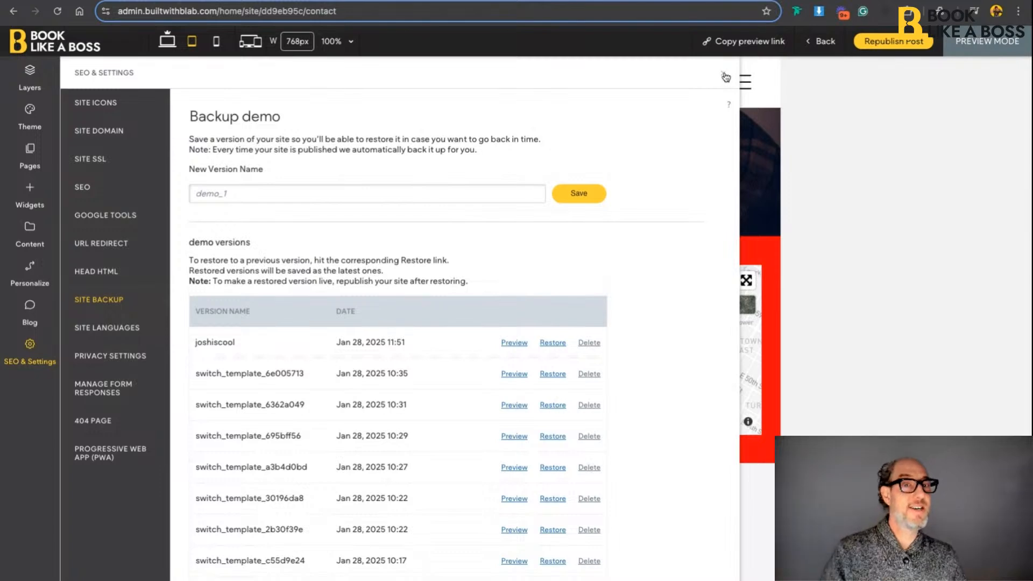
{"action": "left_click", "coordinate": [724, 74]}
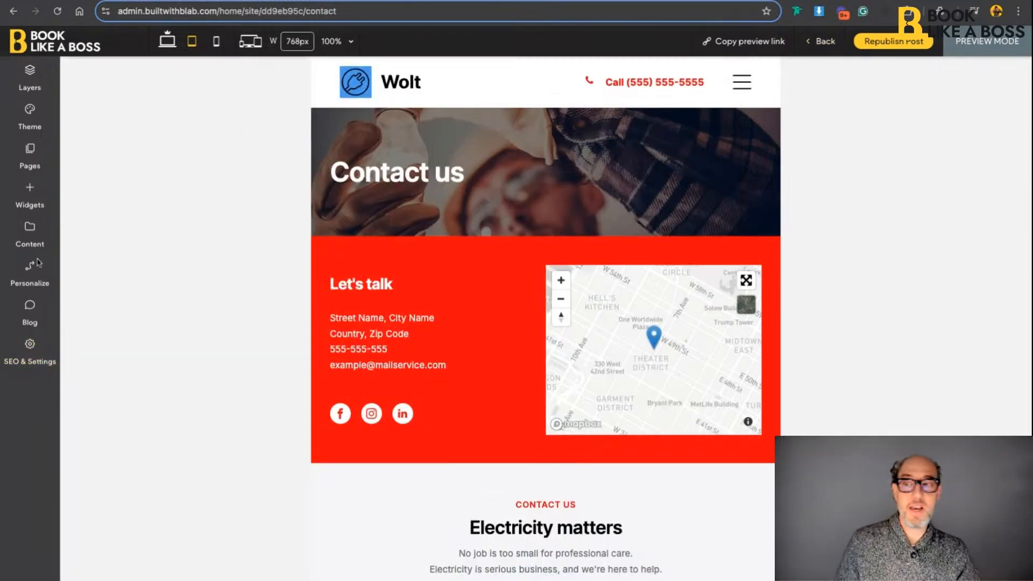
{"action": "left_click", "coordinate": [30, 164]}
{"action": "left_click", "coordinate": [130, 233]}
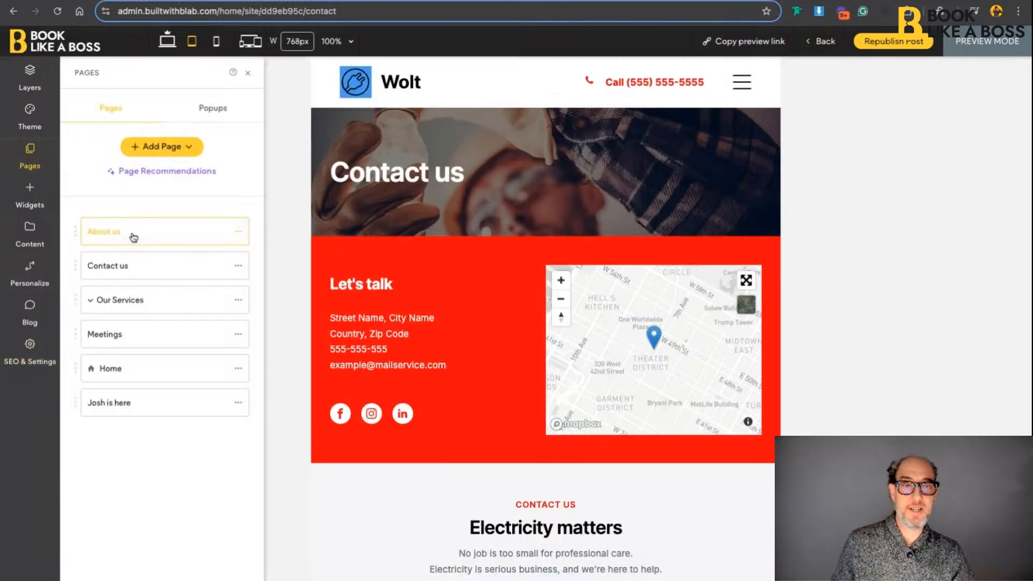
{"action": "left_click", "coordinate": [820, 43]}
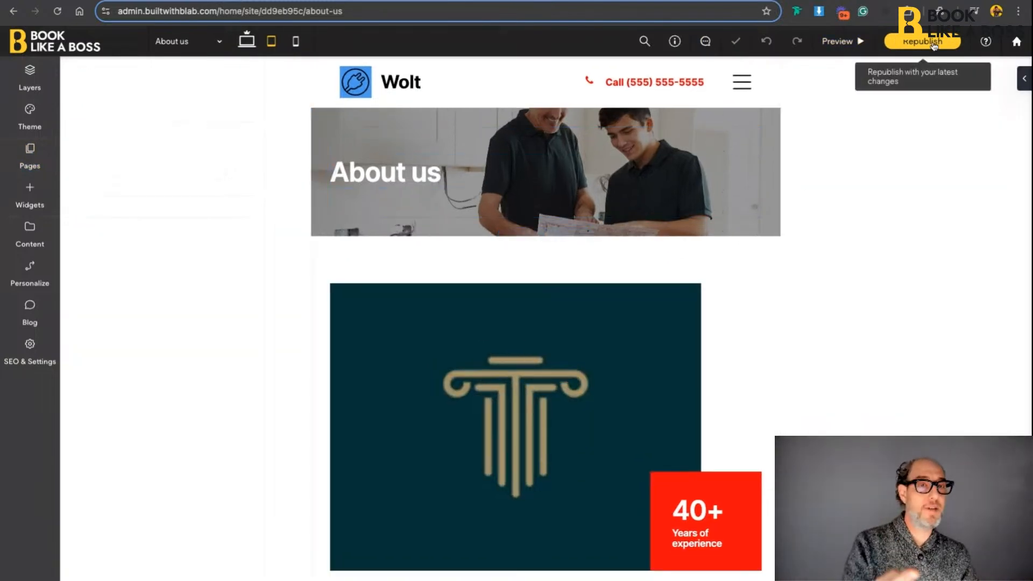
Revisit the site backup versions, examine the available page options for Contact us and return to the backups
{"action": "left_click", "coordinate": [54, 360]}
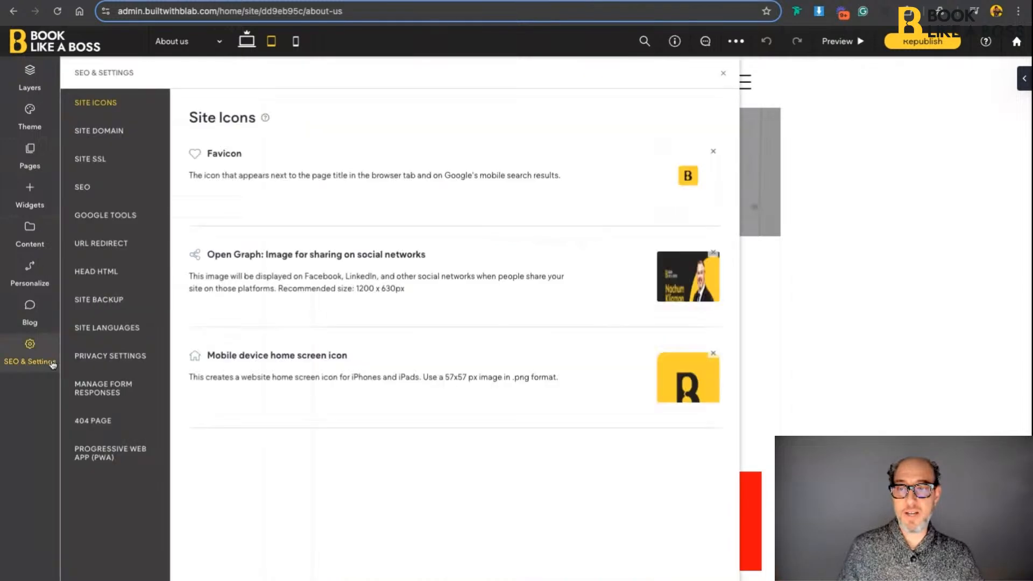
{"action": "left_click", "coordinate": [114, 300]}
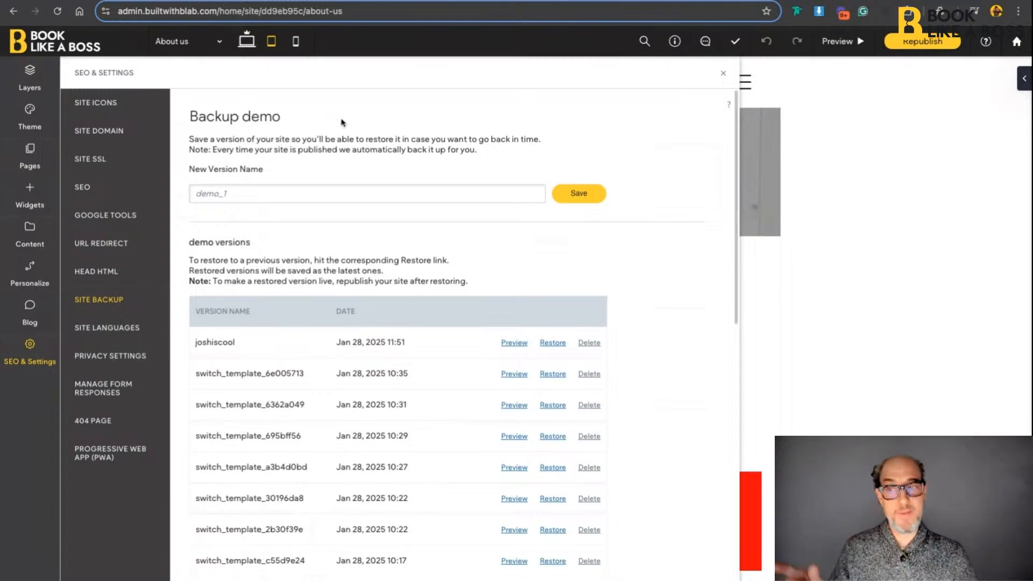
{"action": "left_click", "coordinate": [29, 156]}
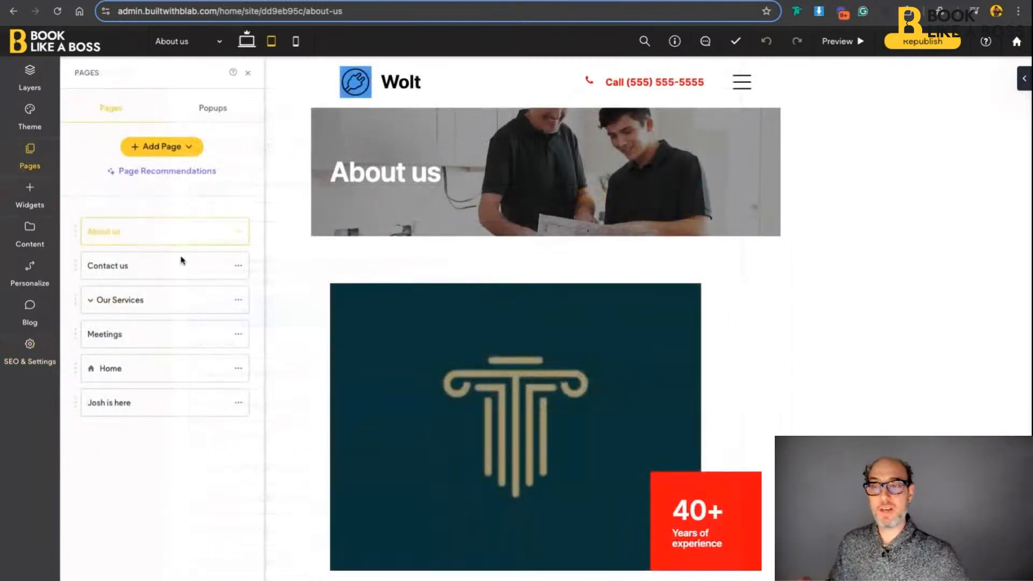
{"action": "left_click", "coordinate": [239, 266]}
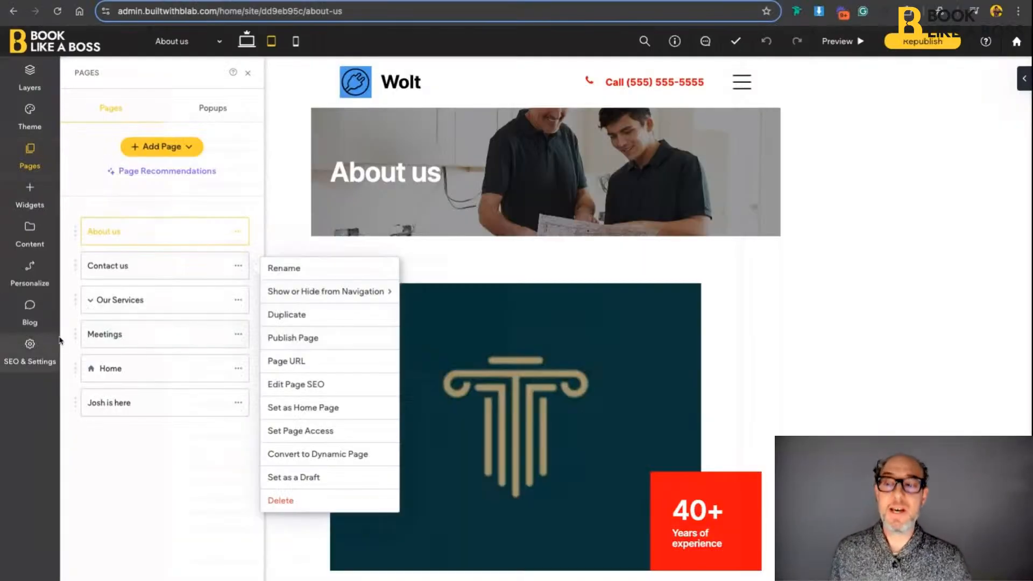
{"action": "left_click", "coordinate": [29, 347]}
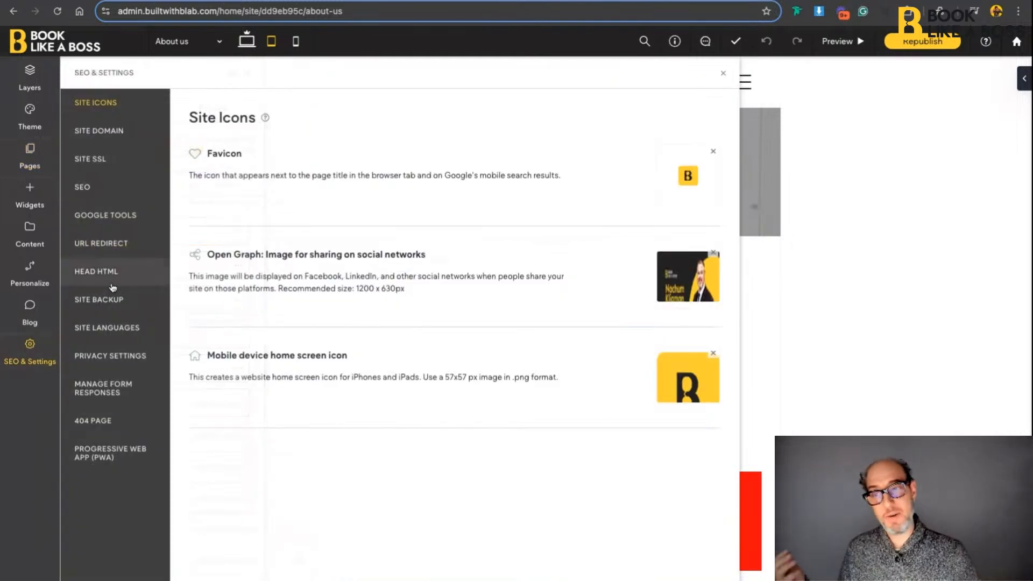
{"action": "left_click", "coordinate": [107, 300]}
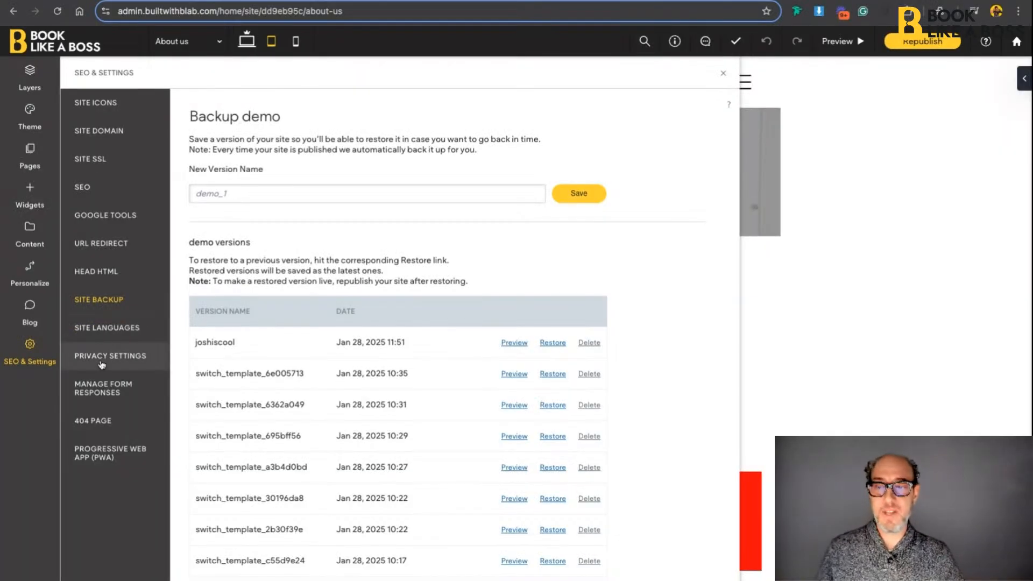
Activate the custom privacy page in the privacy settings and open it for customization
{"action": "left_click", "coordinate": [102, 362]}
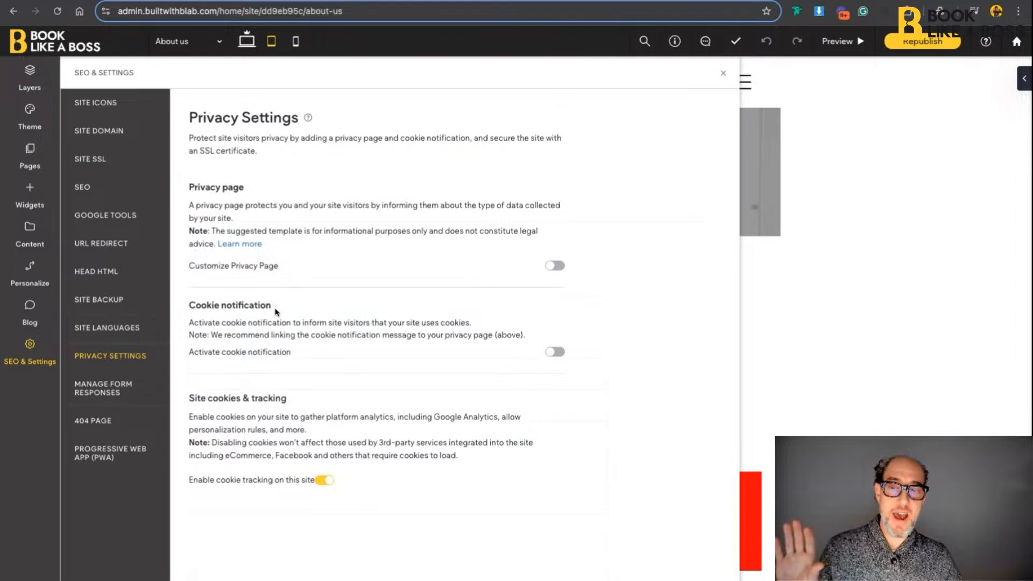
{"action": "left_click_drag", "start_coordinate": [275, 312], "coordinate": [190, 305]}
{"action": "left_click", "coordinate": [374, 259]}
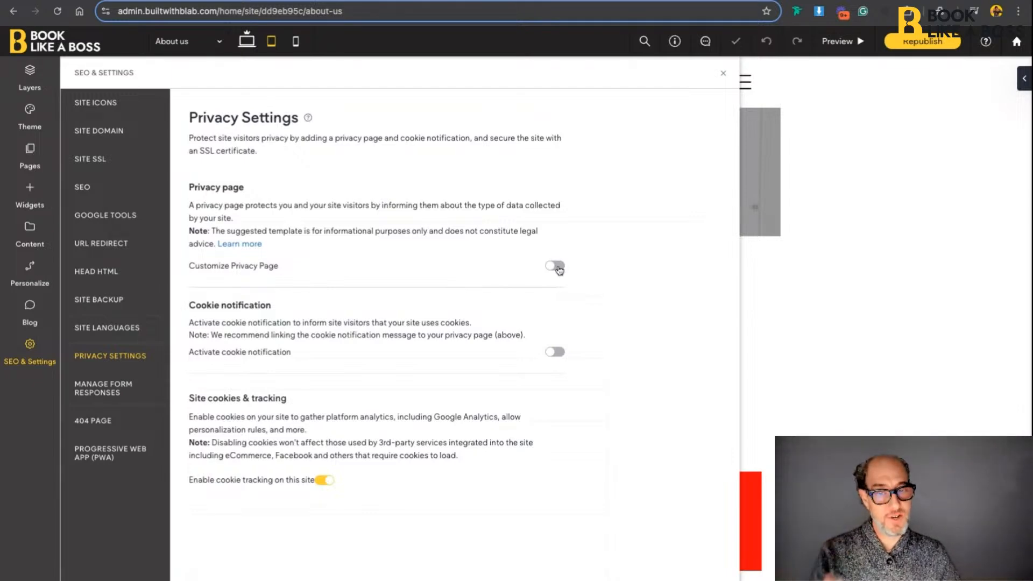
{"action": "left_click", "coordinate": [554, 265]}
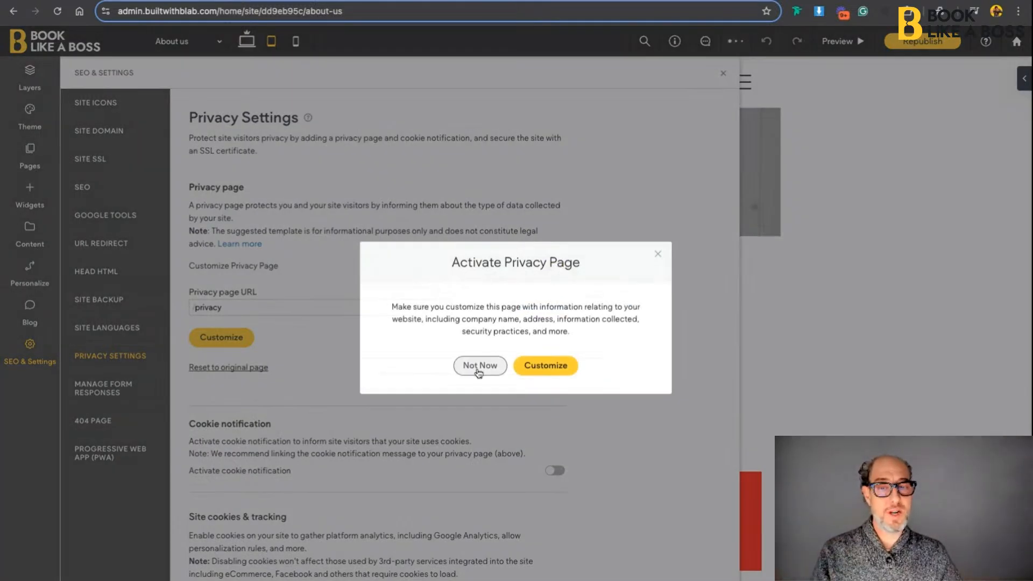
{"action": "left_click", "coordinate": [536, 372]}
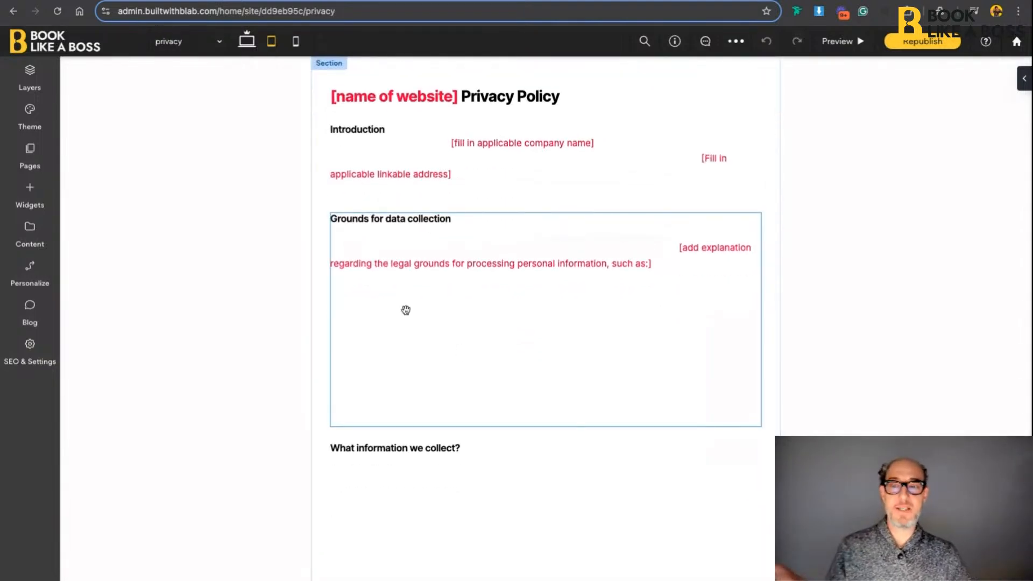
Examine the placeholder sections of the privacy policy template, switching the page to desktop view
{"action": "scroll", "coordinate": [439, 323], "scroll_direction": "down", "scroll_amount": 10}
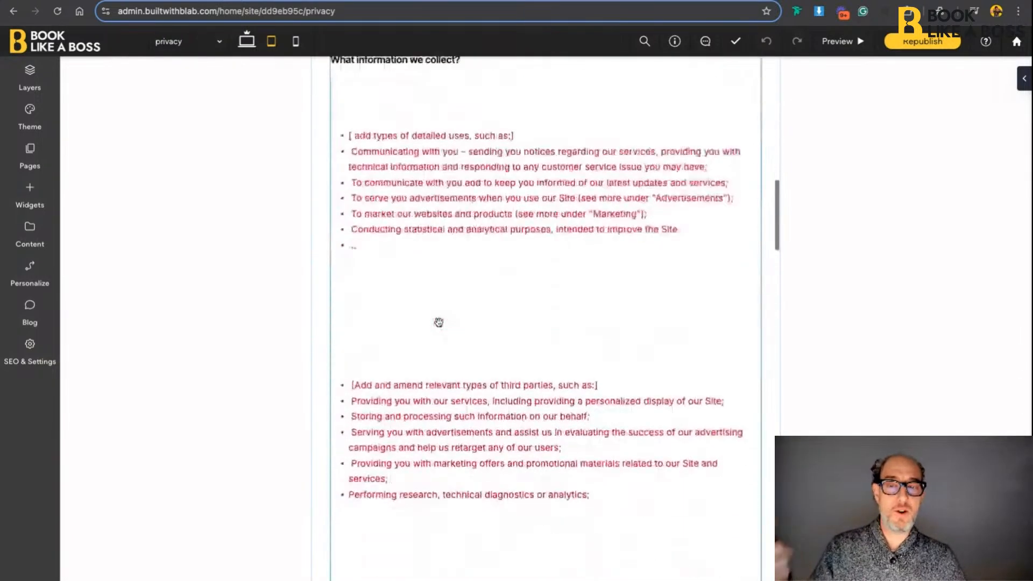
{"action": "scroll", "coordinate": [299, 199], "scroll_direction": "up", "scroll_amount": 10}
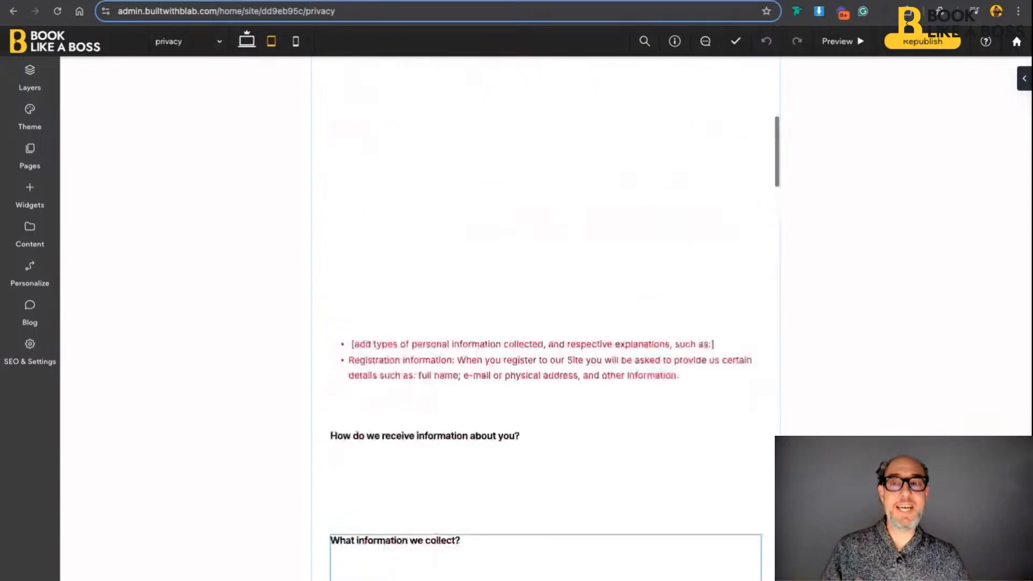
{"action": "left_click", "coordinate": [246, 41]}
{"action": "scroll", "coordinate": [490, 355], "scroll_direction": "down", "scroll_amount": 5}
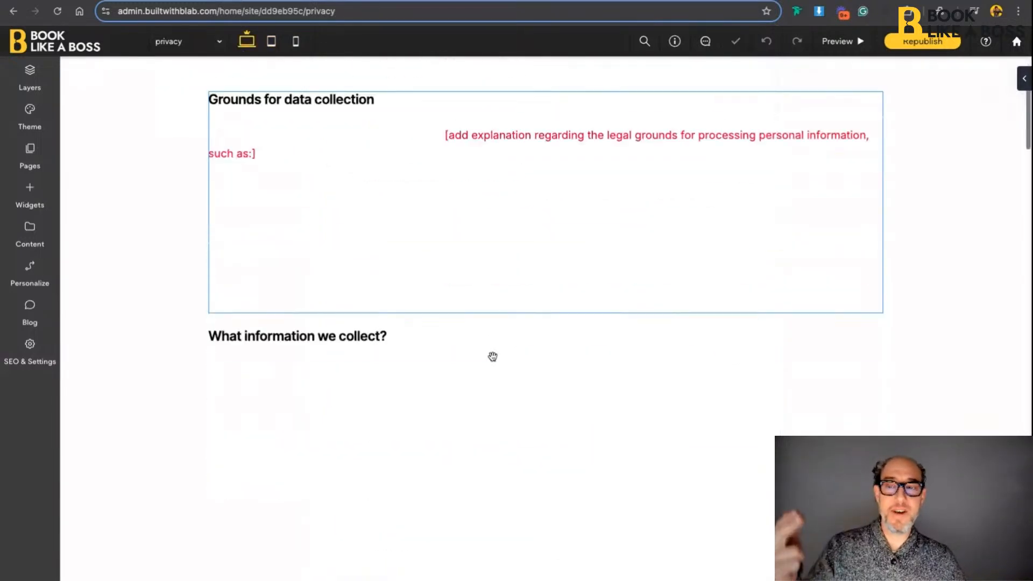
{"action": "scroll", "coordinate": [493, 357], "scroll_direction": "down", "scroll_amount": 10}
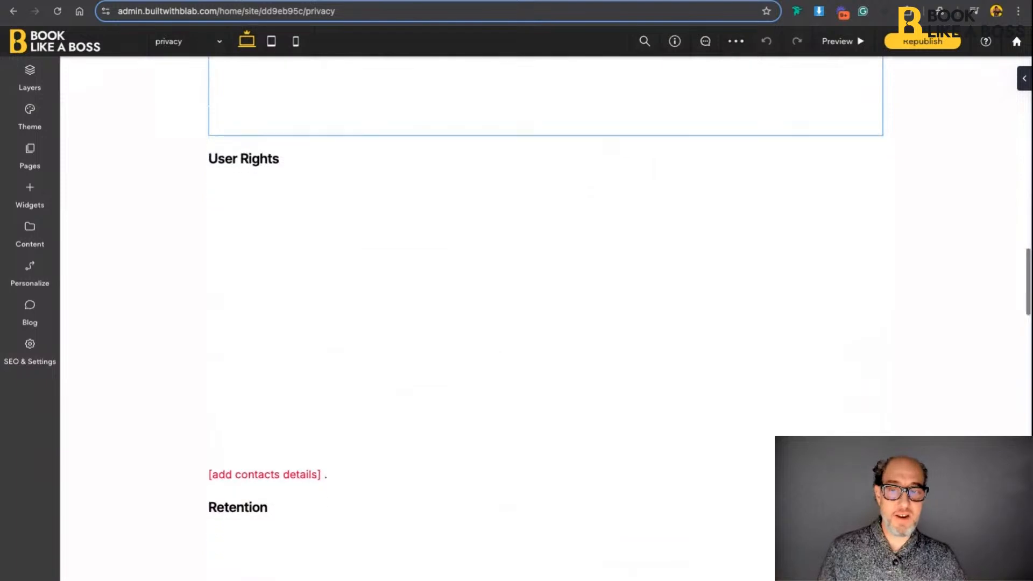
Return to the privacy settings and activate the cookie notification for site visitors
{"action": "left_click", "coordinate": [30, 355]}
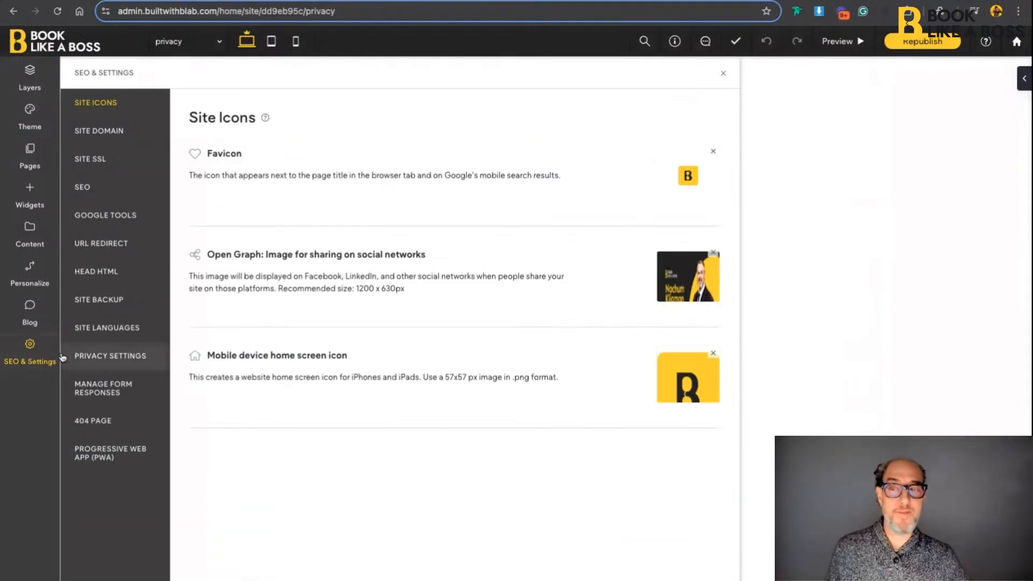
{"action": "left_click", "coordinate": [111, 356]}
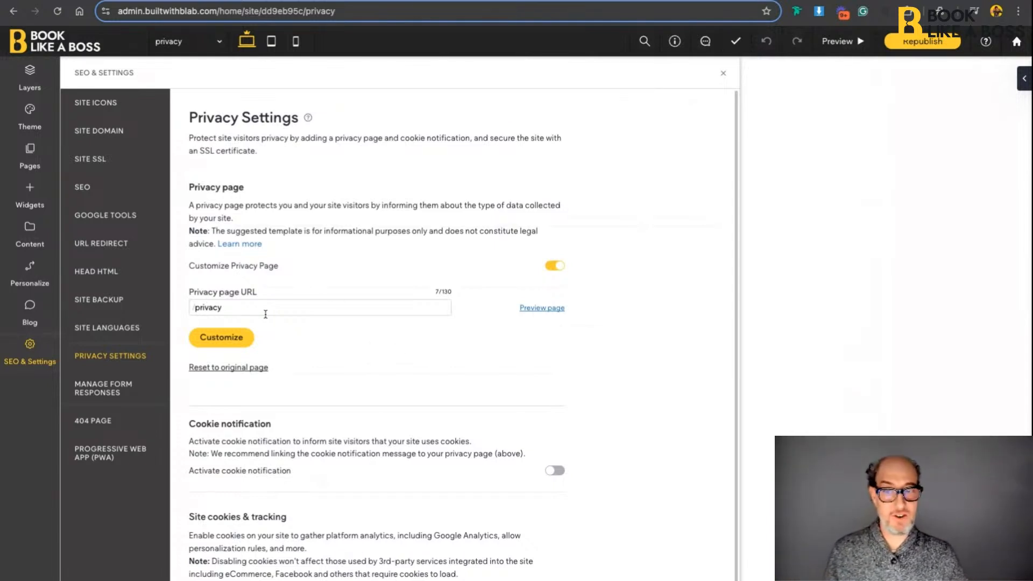
{"action": "scroll", "coordinate": [265, 314], "scroll_direction": "down", "scroll_amount": 1}
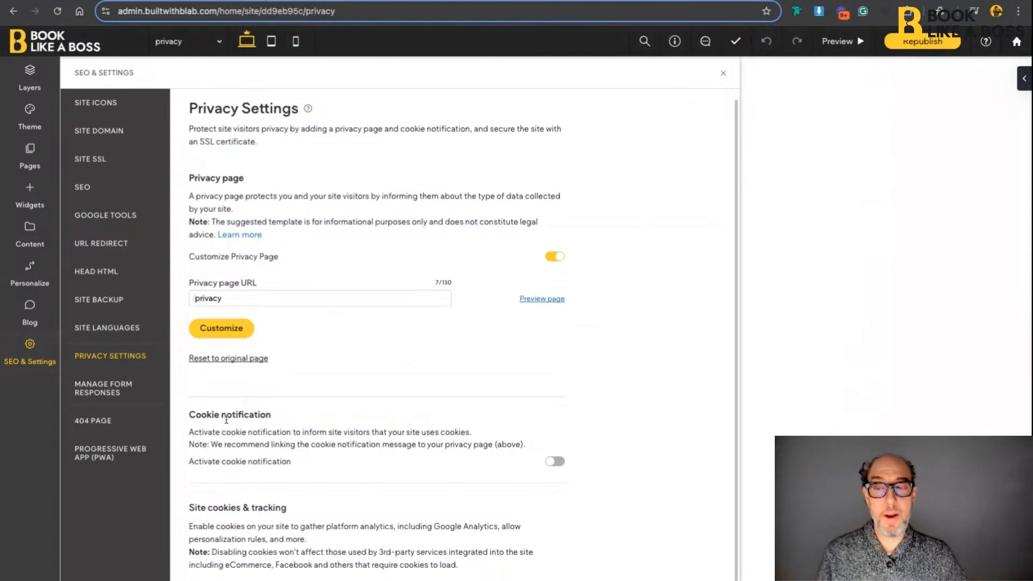
{"action": "left_click", "coordinate": [550, 463]}
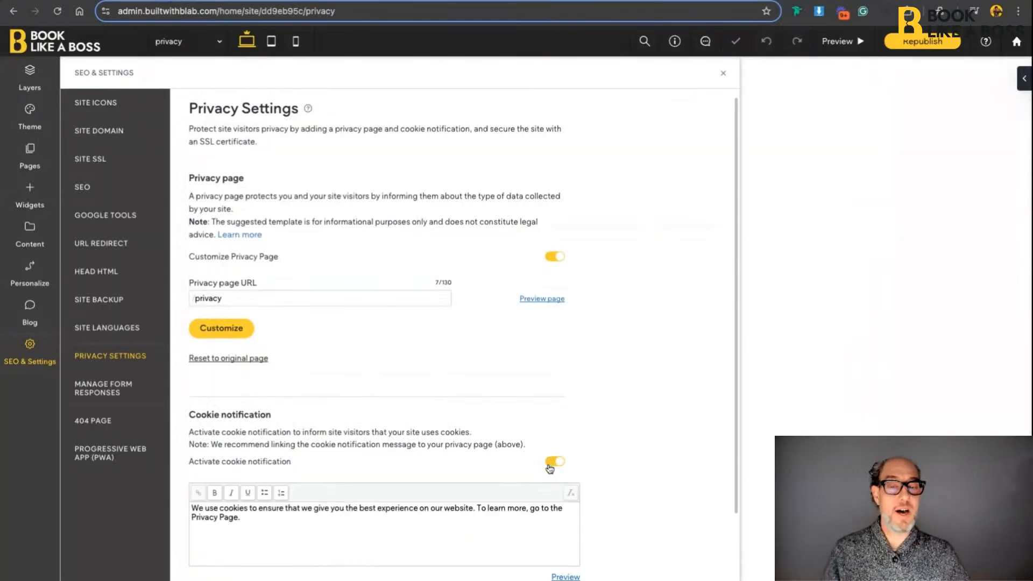
Link the words "Privacy Page" in the cookie notification text to the existing site page privacy
{"action": "scroll", "coordinate": [337, 535], "scroll_direction": "down", "scroll_amount": 2}
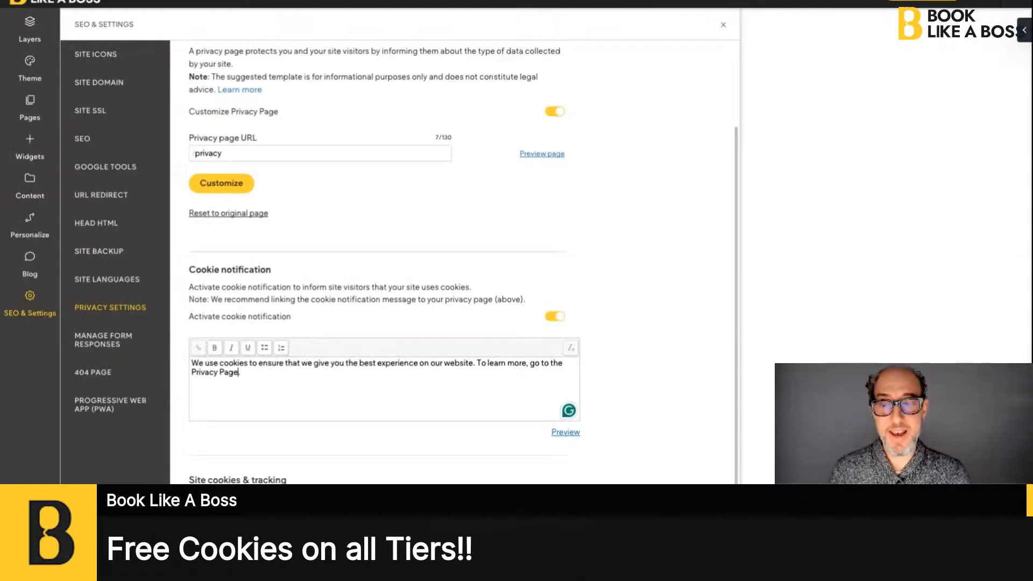
{"action": "left_click_drag", "start_coordinate": [239, 372], "coordinate": [191, 372]}
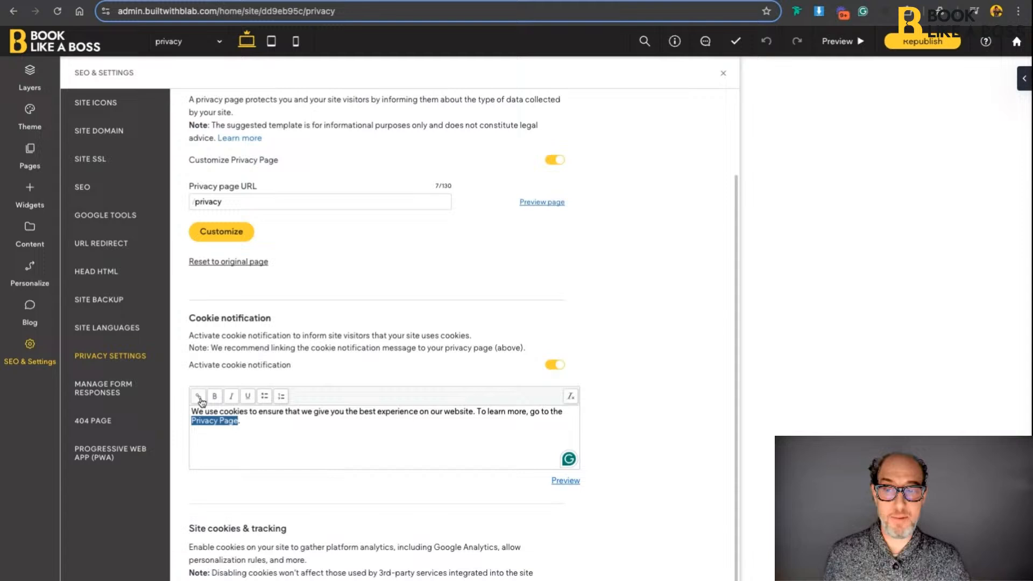
{"action": "left_click", "coordinate": [198, 347]}
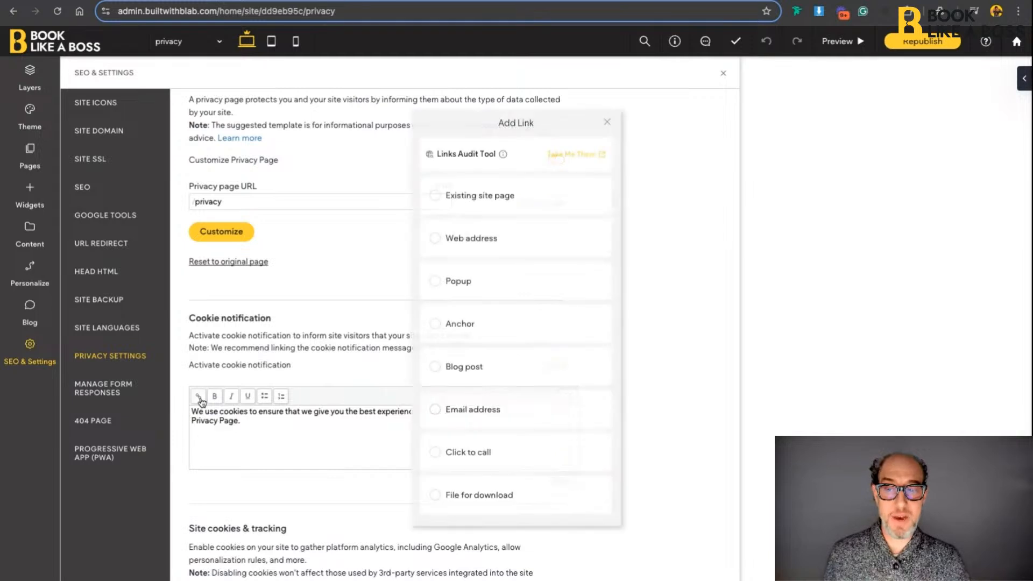
{"action": "left_click", "coordinate": [485, 195]}
{"action": "left_click", "coordinate": [488, 209]}
{"action": "scroll", "coordinate": [488, 332], "scroll_direction": "down", "scroll_amount": 1}
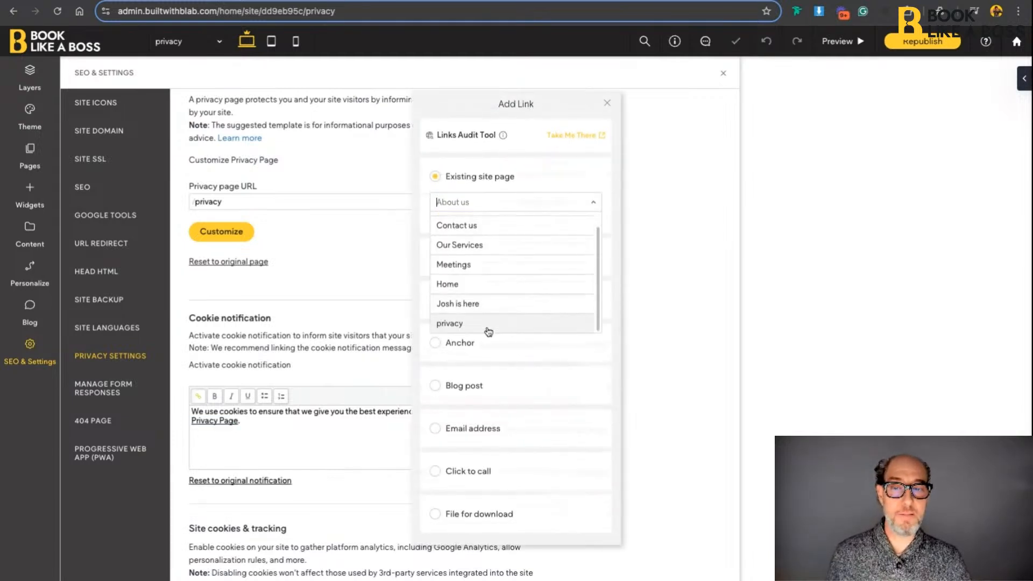
{"action": "left_click", "coordinate": [486, 327]}
{"action": "left_click", "coordinate": [607, 105]}
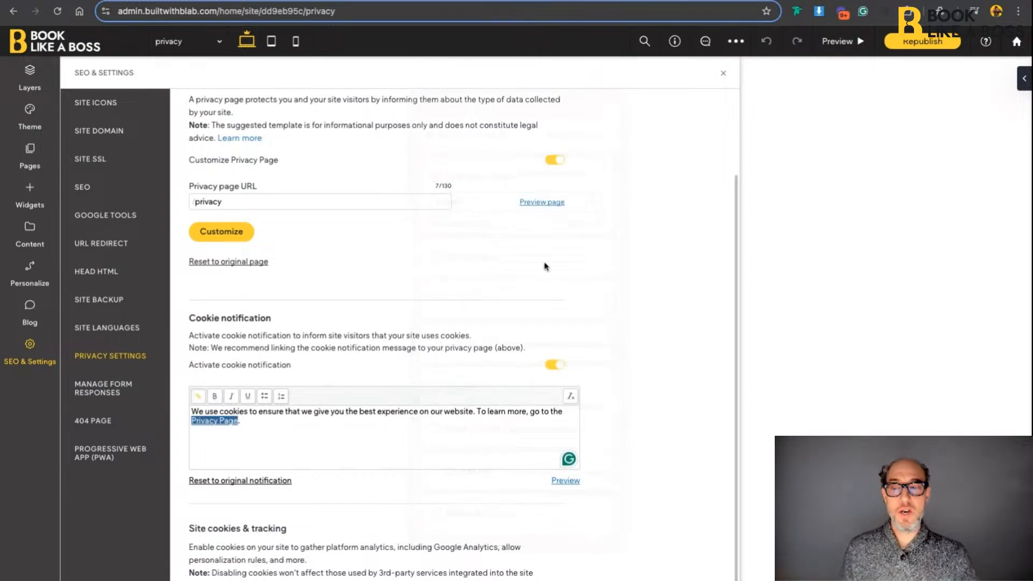
Preview the cookie notification on the site's home page and return to the privacy settings
{"action": "left_click", "coordinate": [573, 486]}
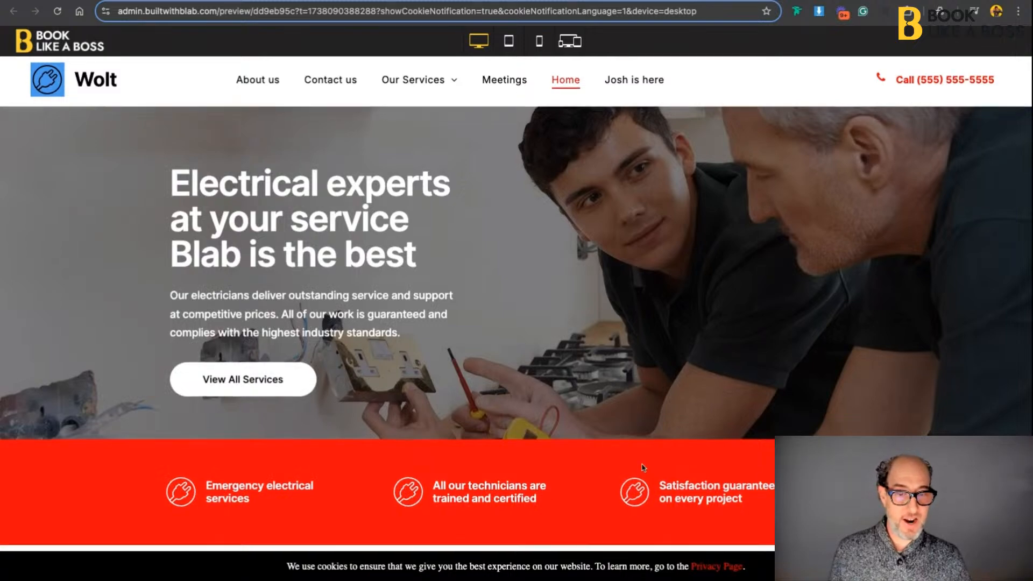
{"action": "scroll", "coordinate": [642, 469], "scroll_direction": "down", "scroll_amount": 15}
{"action": "scroll", "coordinate": [641, 468], "scroll_direction": "down", "scroll_amount": 3}
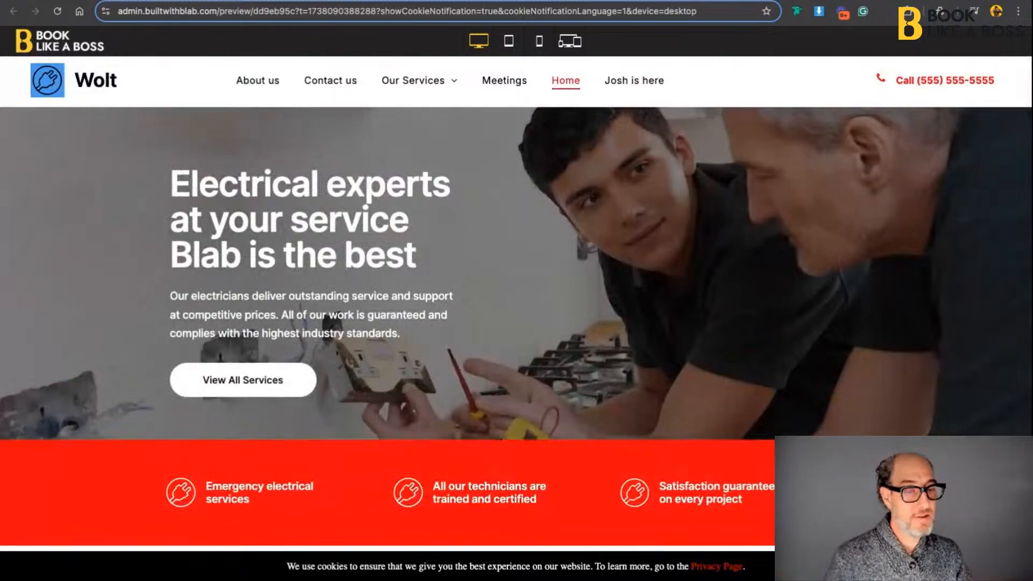
{"action": "scroll", "coordinate": [529, 473], "scroll_direction": "down", "scroll_amount": 5}
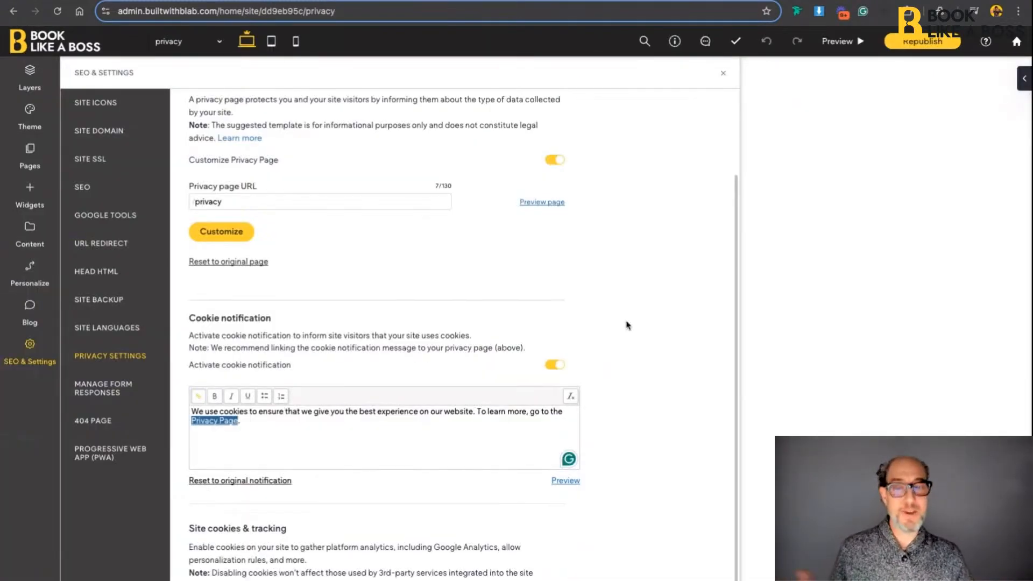
{"action": "left_click", "coordinate": [635, 412]}
{"action": "scroll", "coordinate": [636, 412], "scroll_direction": "down", "scroll_amount": 1}
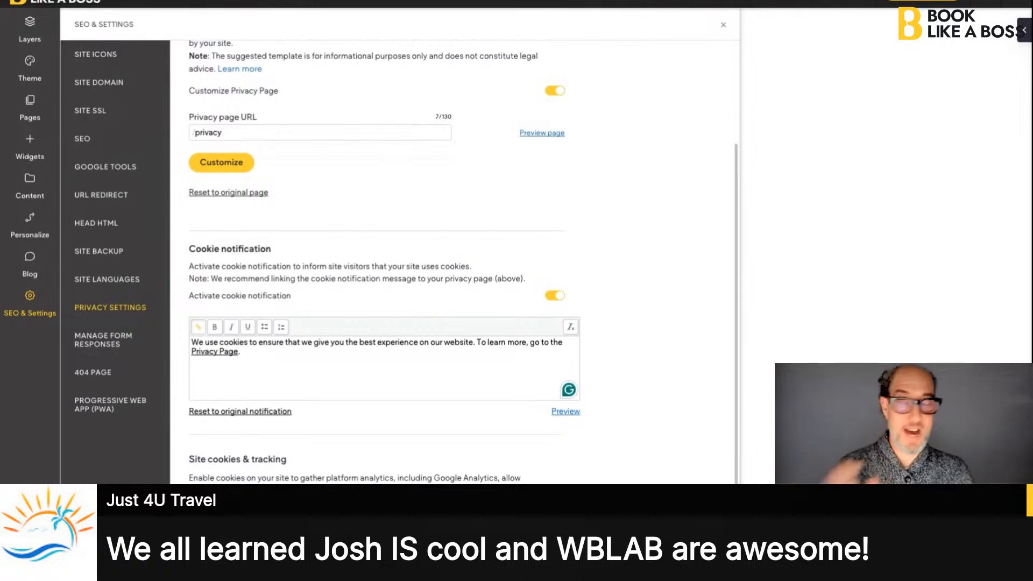
Check the form responses section, view last week's visit statistics in the site information, and close it
{"action": "left_click", "coordinate": [129, 337]}
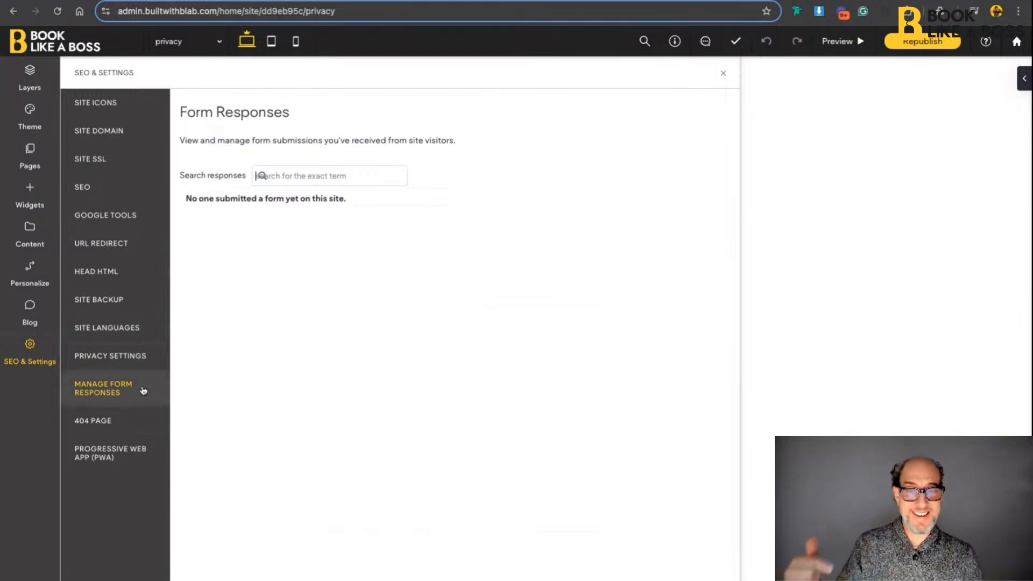
{"action": "left_click", "coordinate": [676, 44]}
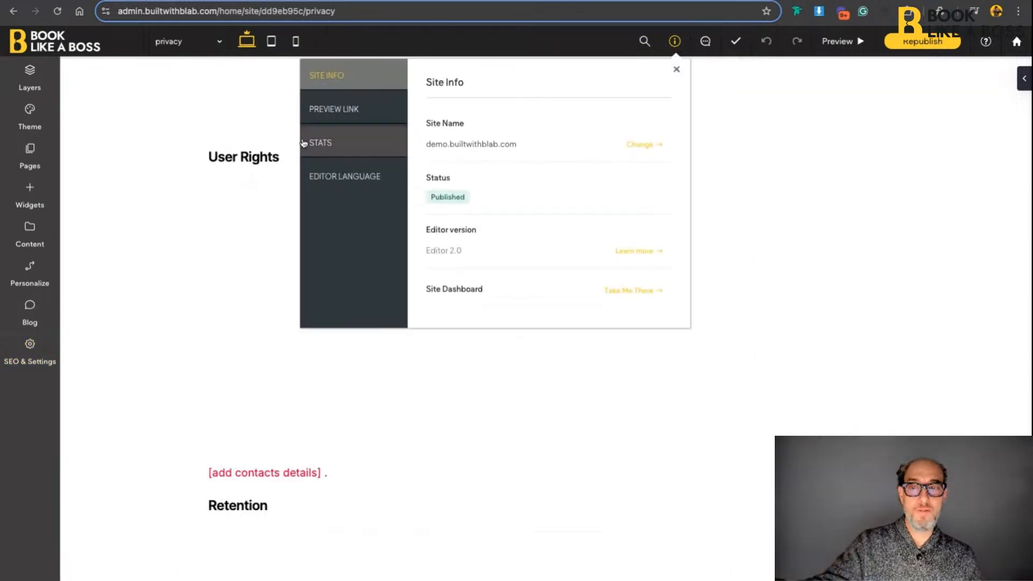
{"action": "left_click", "coordinate": [337, 146]}
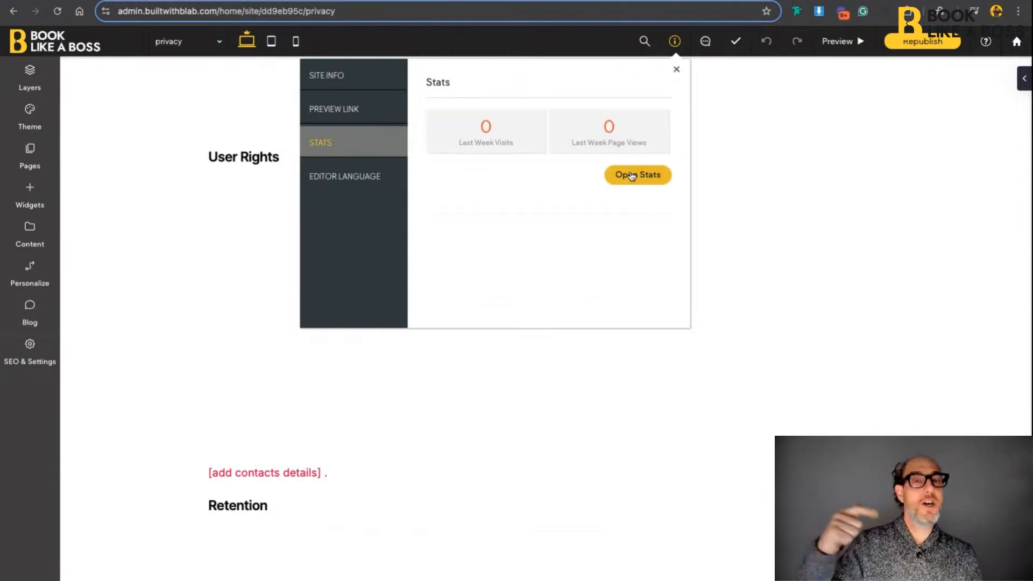
{"action": "left_click", "coordinate": [676, 69]}
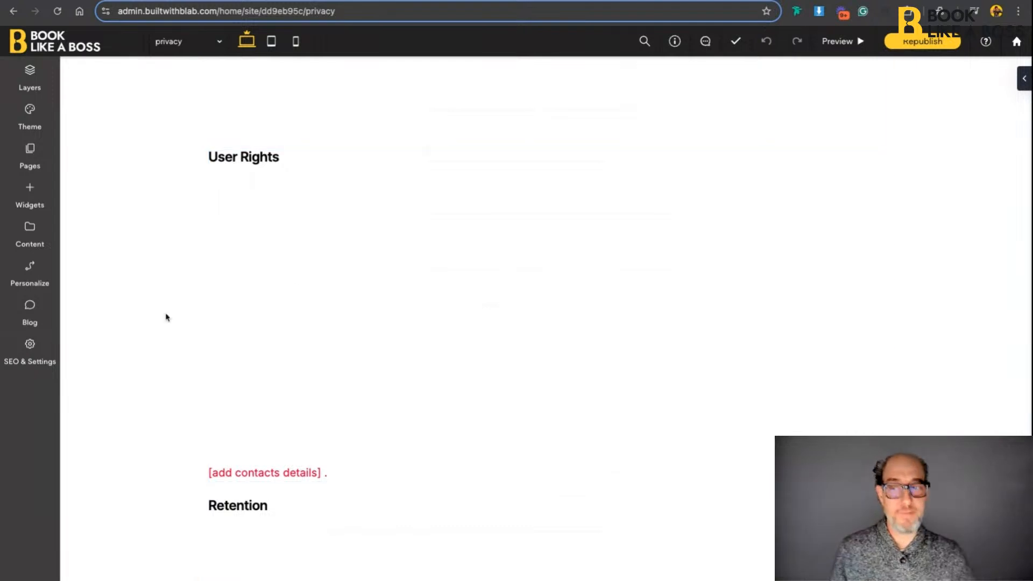
Reopen the site settings and preview the site's 404 page
{"action": "left_click", "coordinate": [41, 361]}
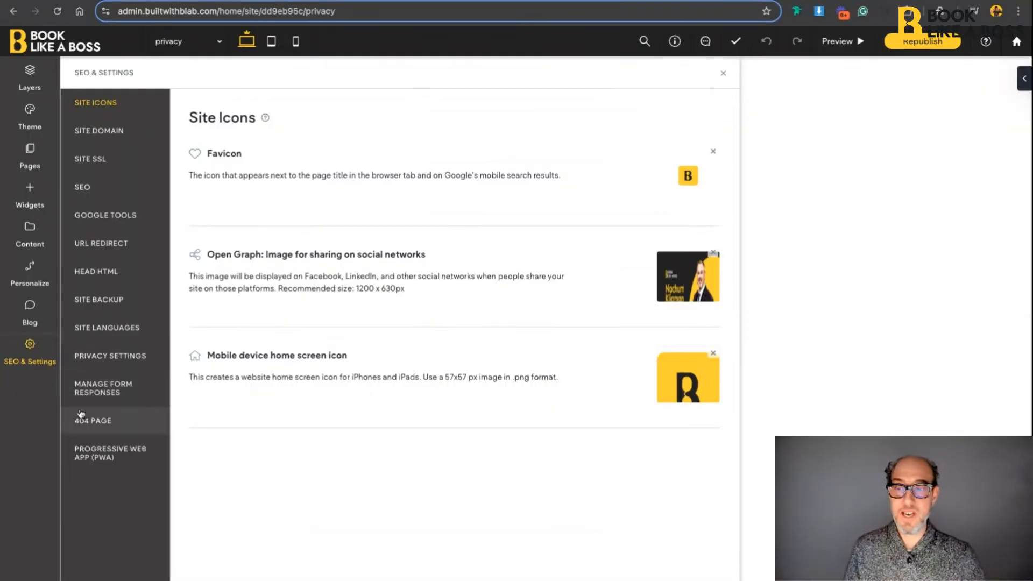
{"action": "left_click", "coordinate": [84, 422]}
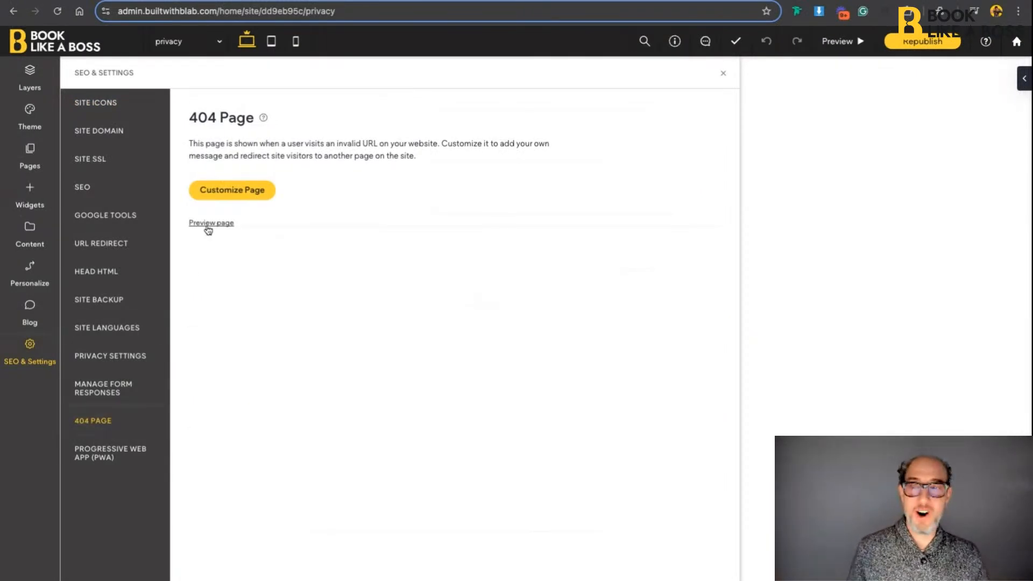
{"action": "left_click", "coordinate": [208, 224]}
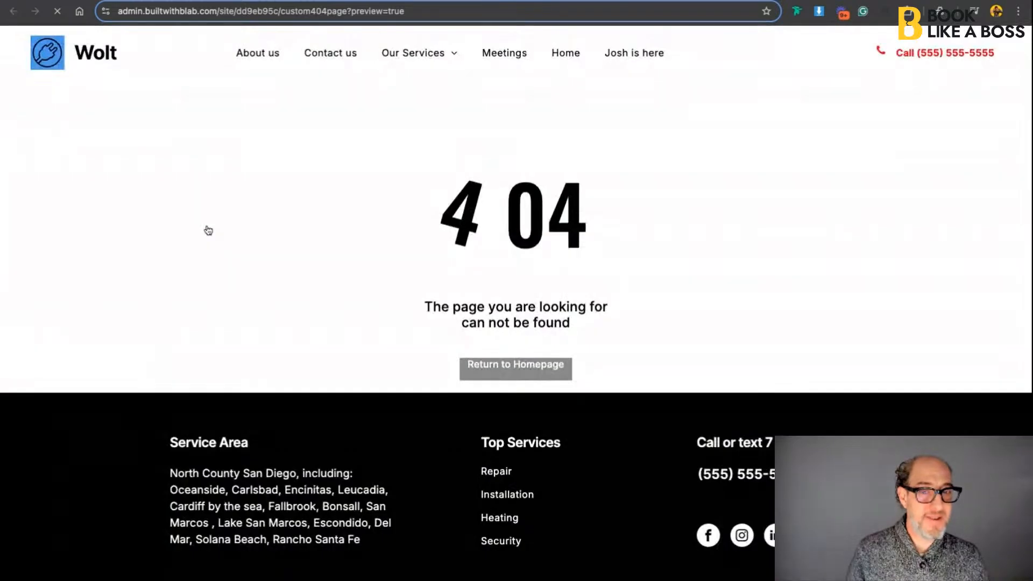